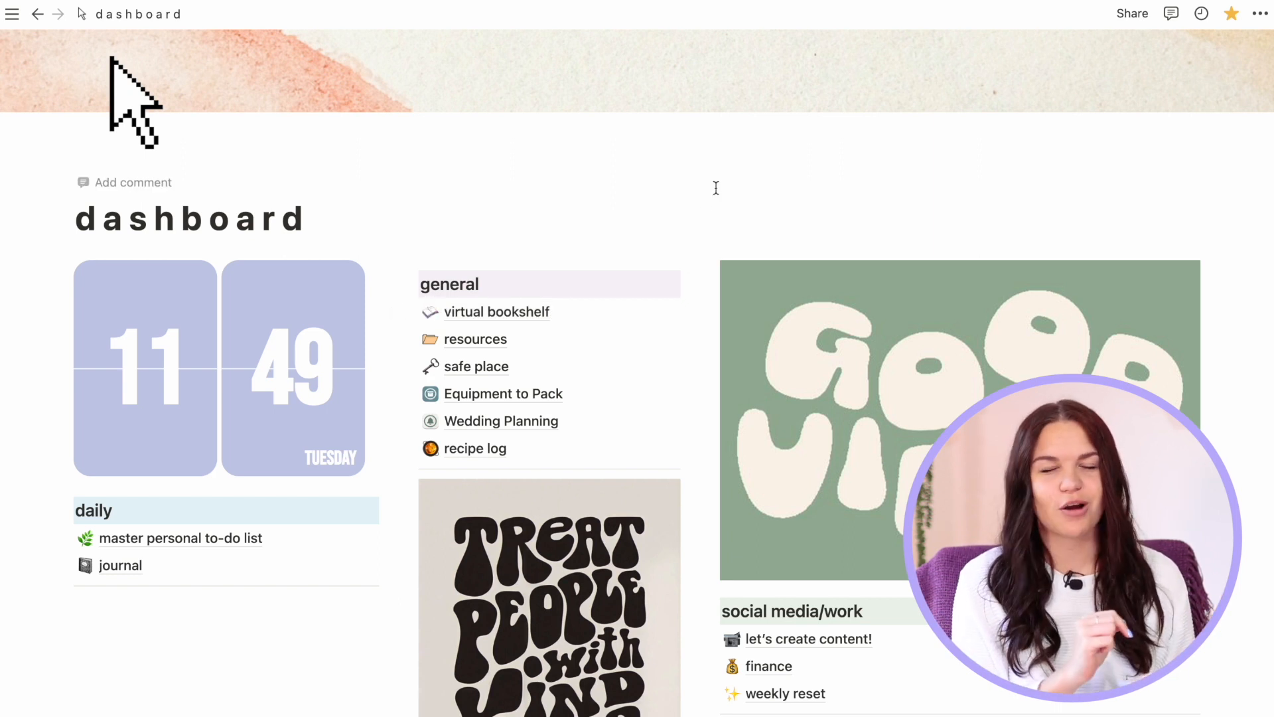
Open the "let's create content!" page from the dashboard's social media/work section and look over its layout
scroll(716, 188, down, 2)
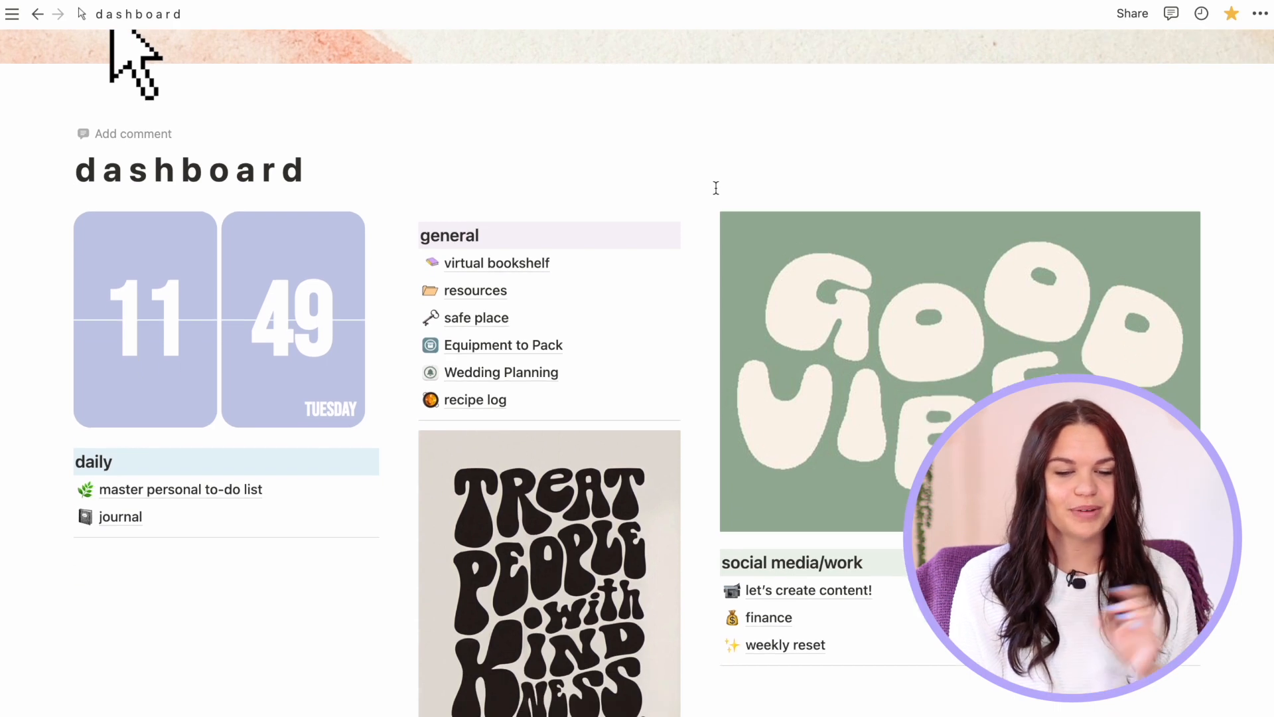
scroll(745, 318, down, 2)
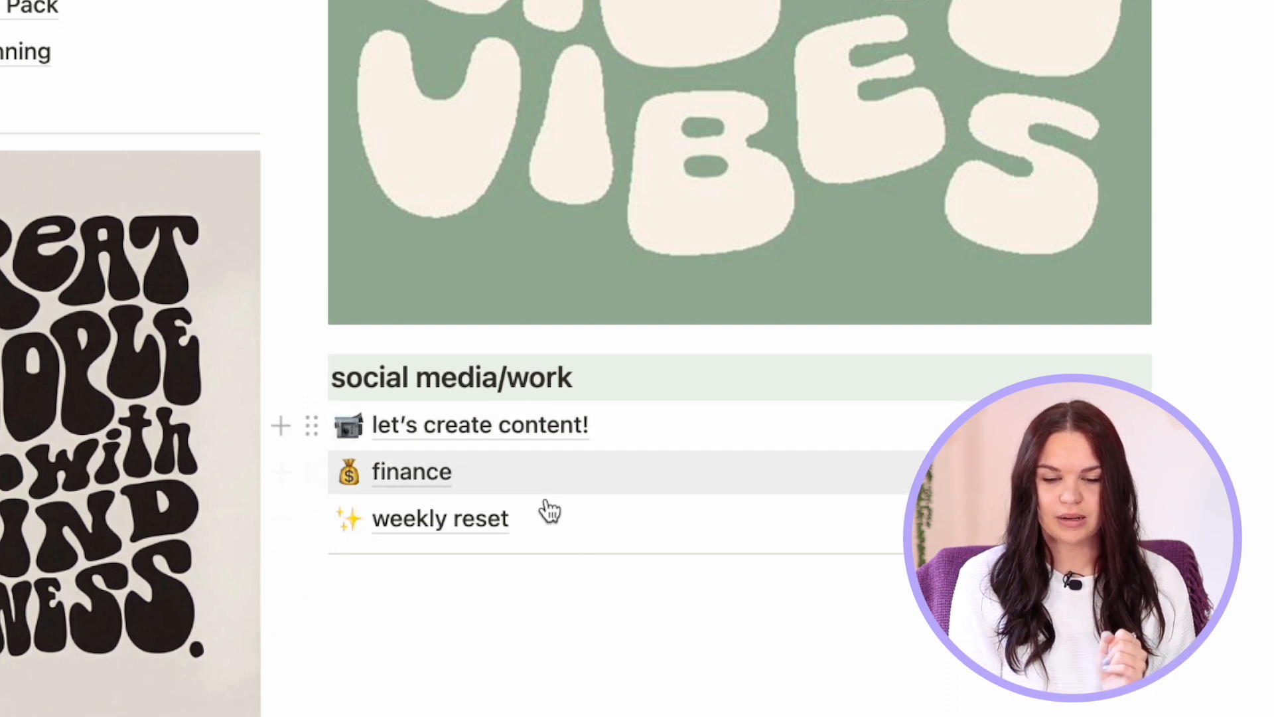
click(521, 433)
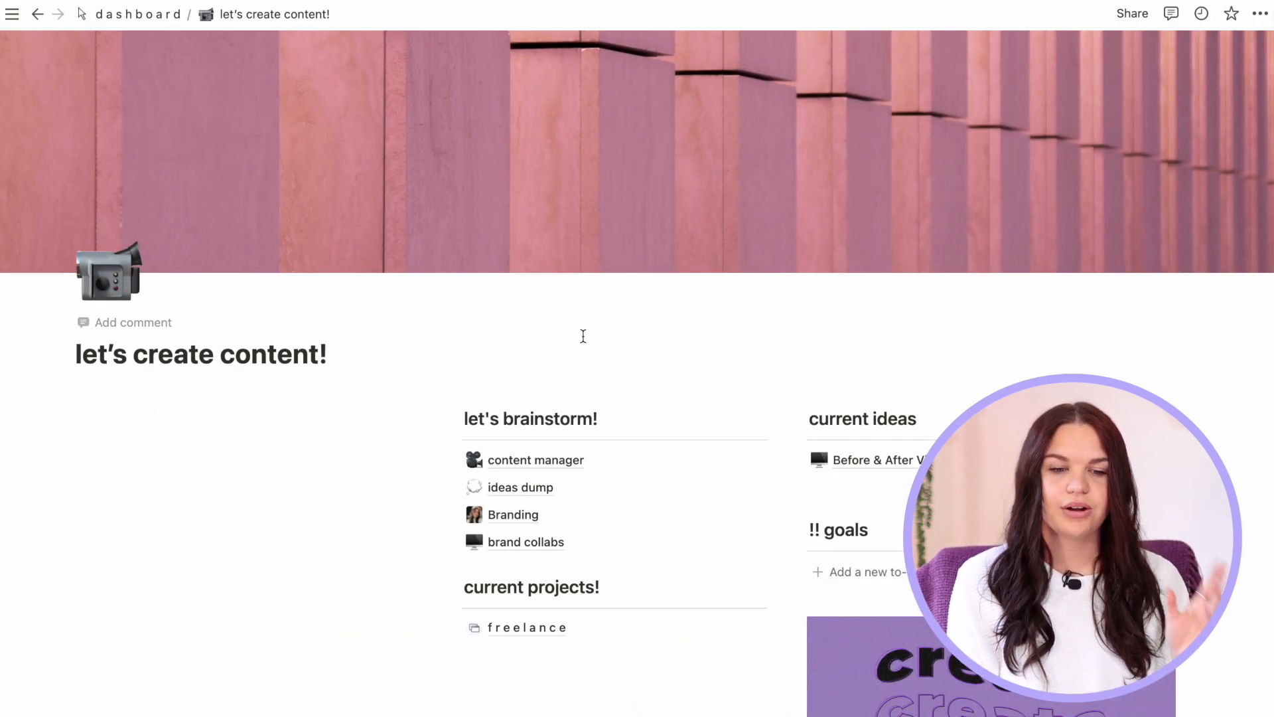
scroll(711, 605, down, 1)
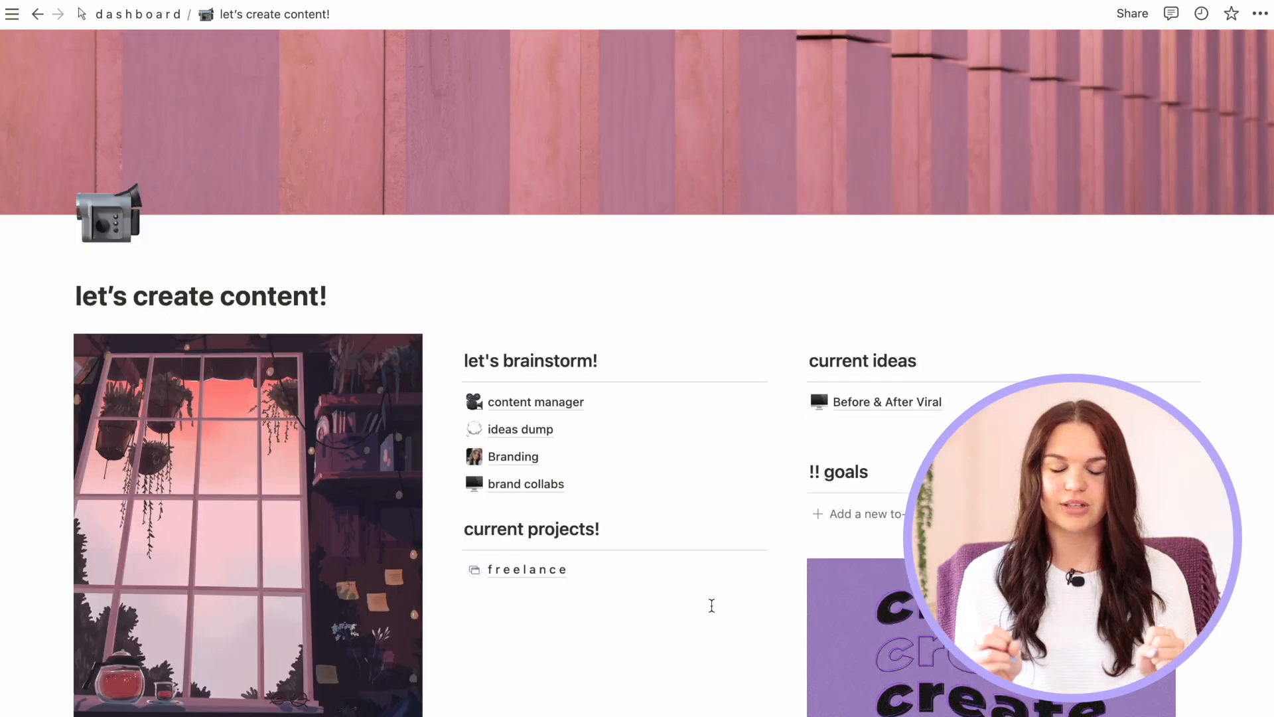
scroll(712, 605, down, 1)
scroll(711, 605, up, 2)
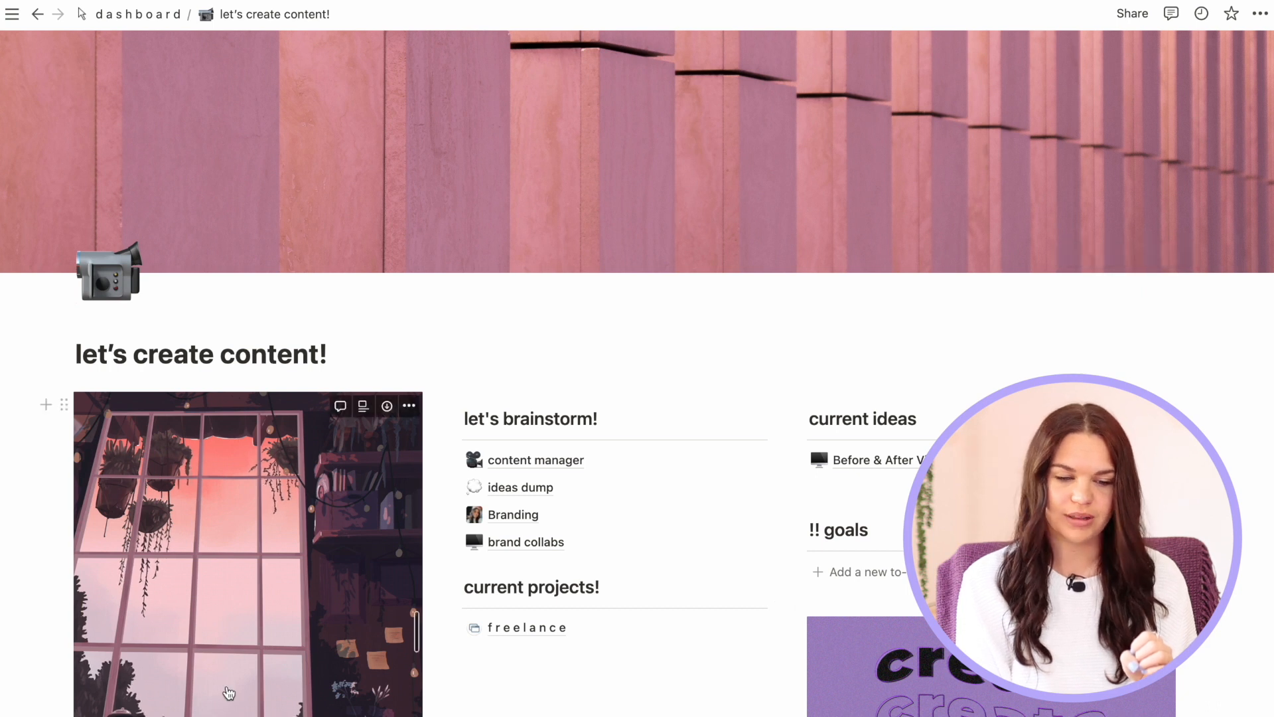
scroll(239, 657, down, 3)
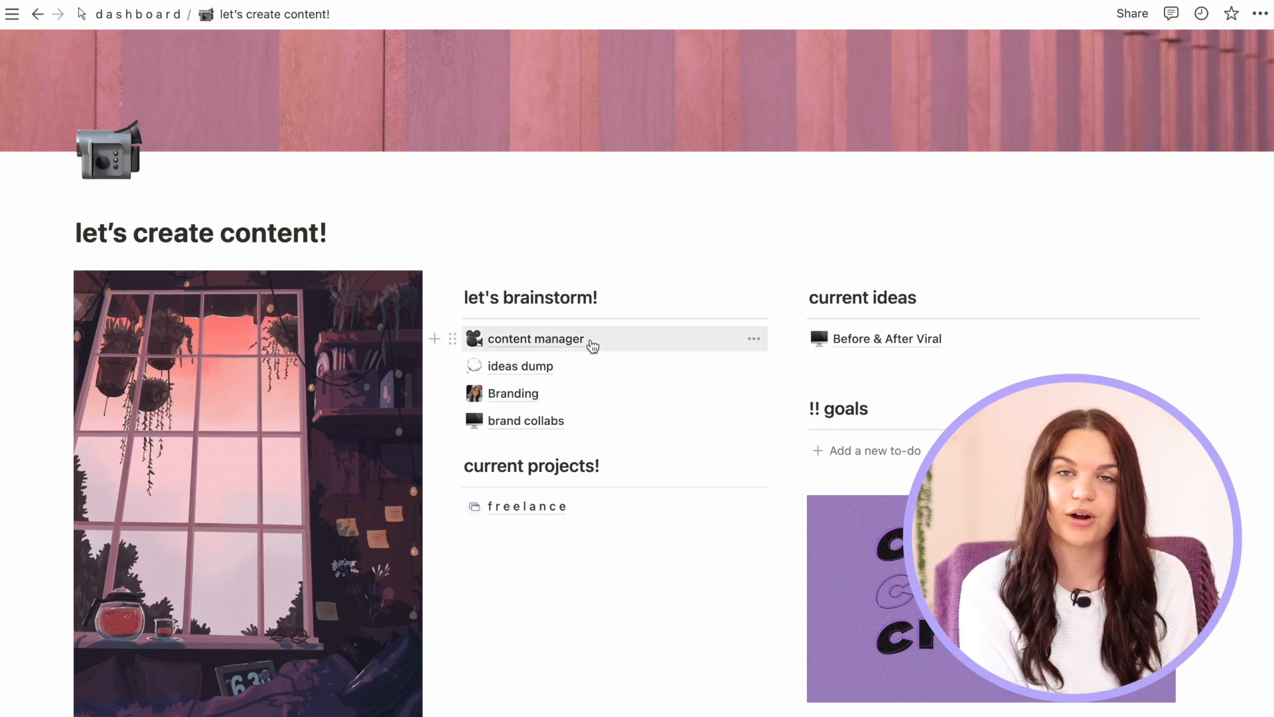
Open the ideas dump page, review its video and TikTok idea checklists, and return to "let's create content!"
click(524, 373)
scroll(472, 483, down, 6)
scroll(472, 483, up, 6)
scroll(474, 484, down, 6)
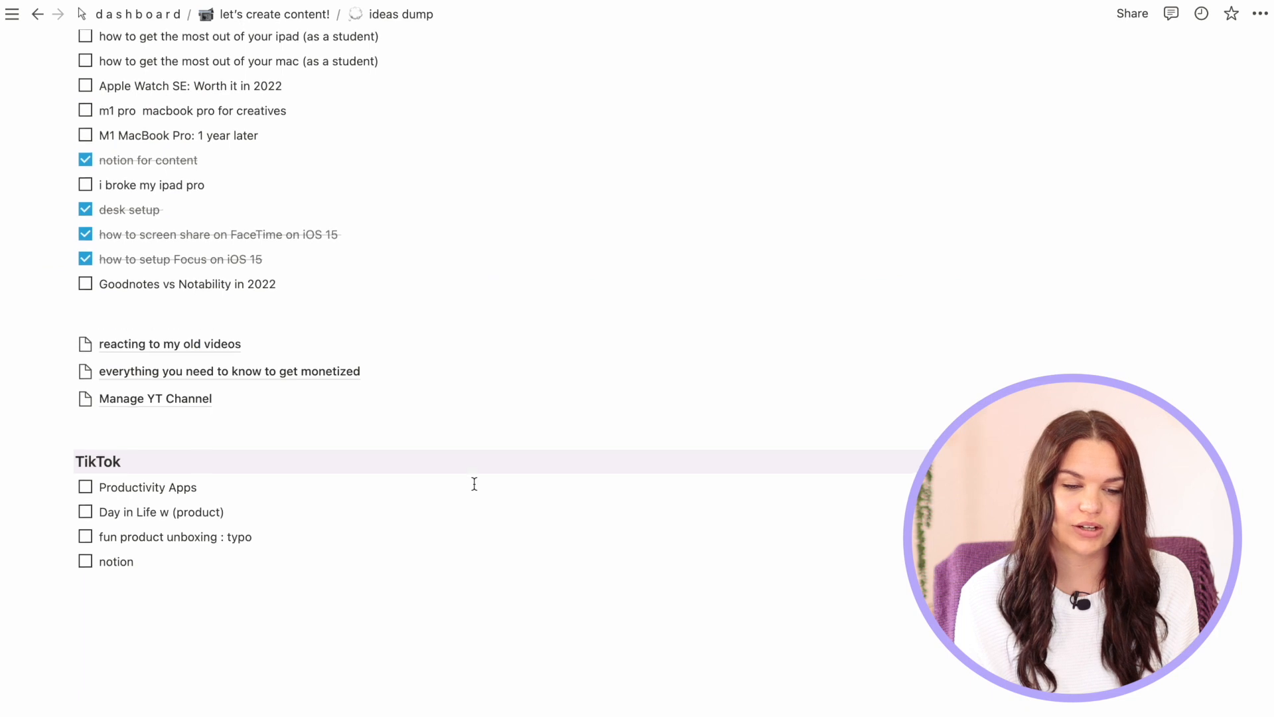
scroll(472, 483, up, 7)
click(299, 22)
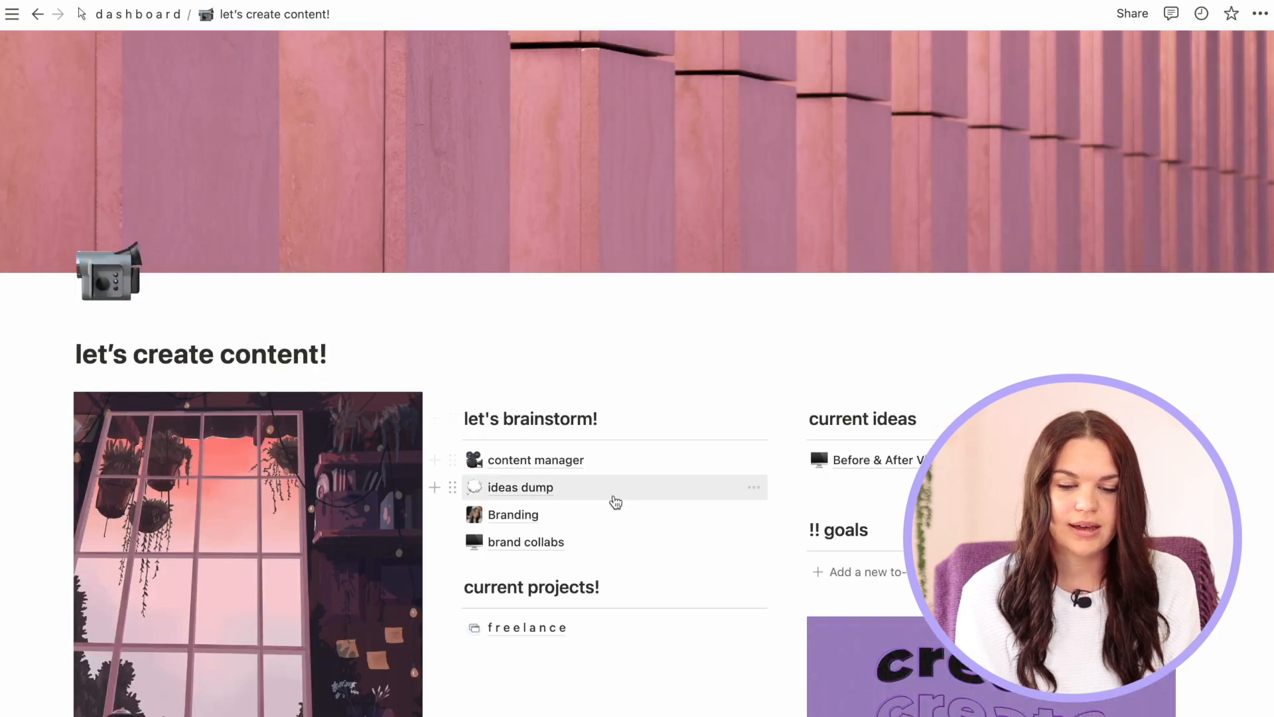
Open the Branding page, review the Demographic and Thumbnails sections, and return to "let's create content!"
scroll(598, 465, down, 1)
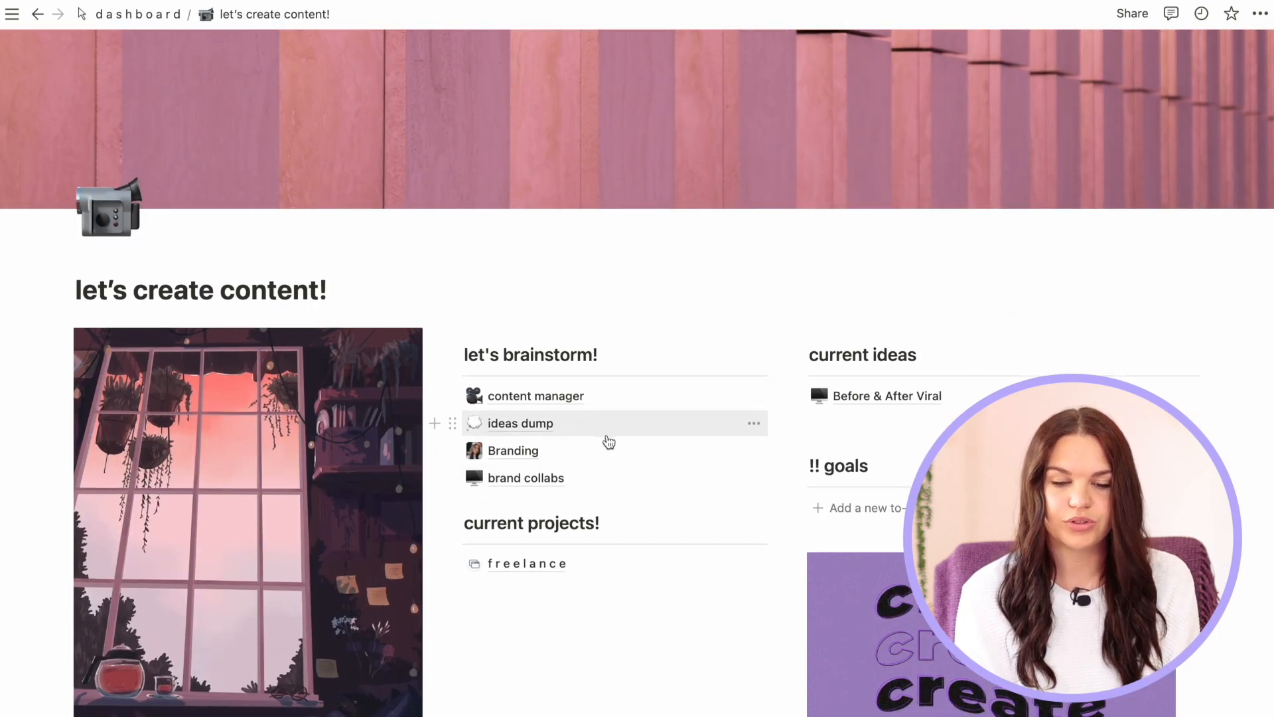
scroll(598, 425, down, 1)
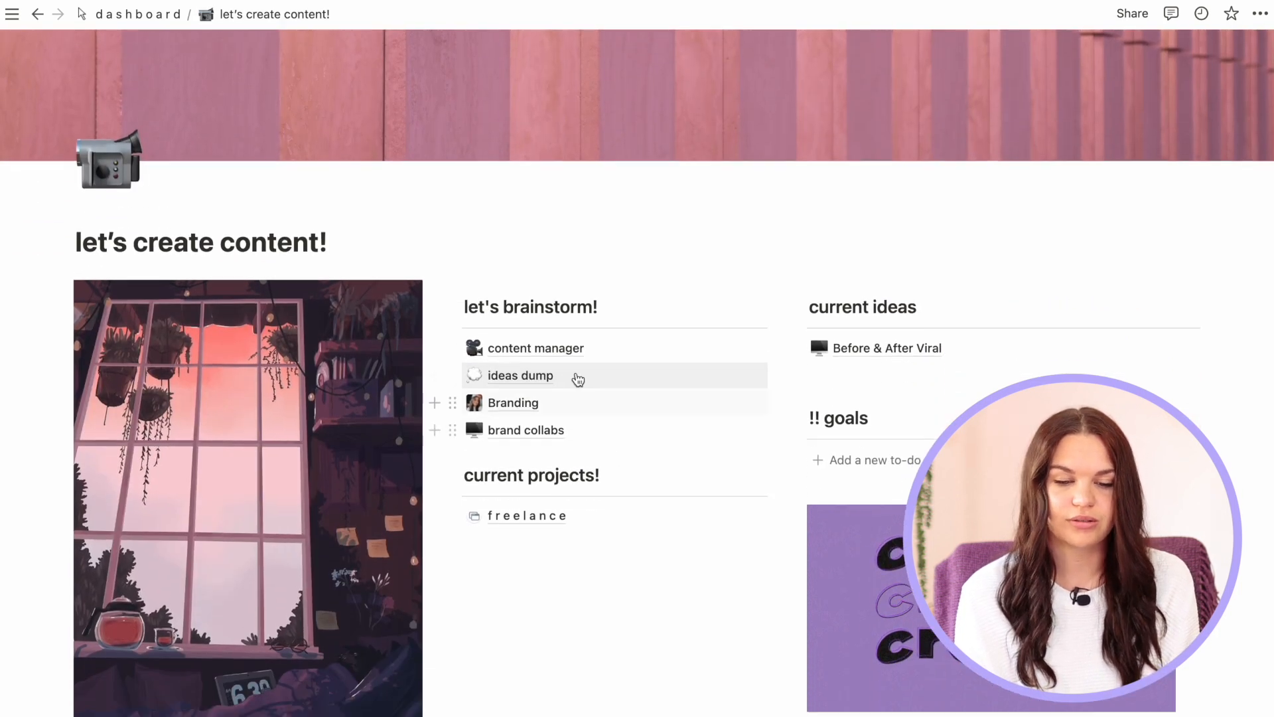
click(546, 408)
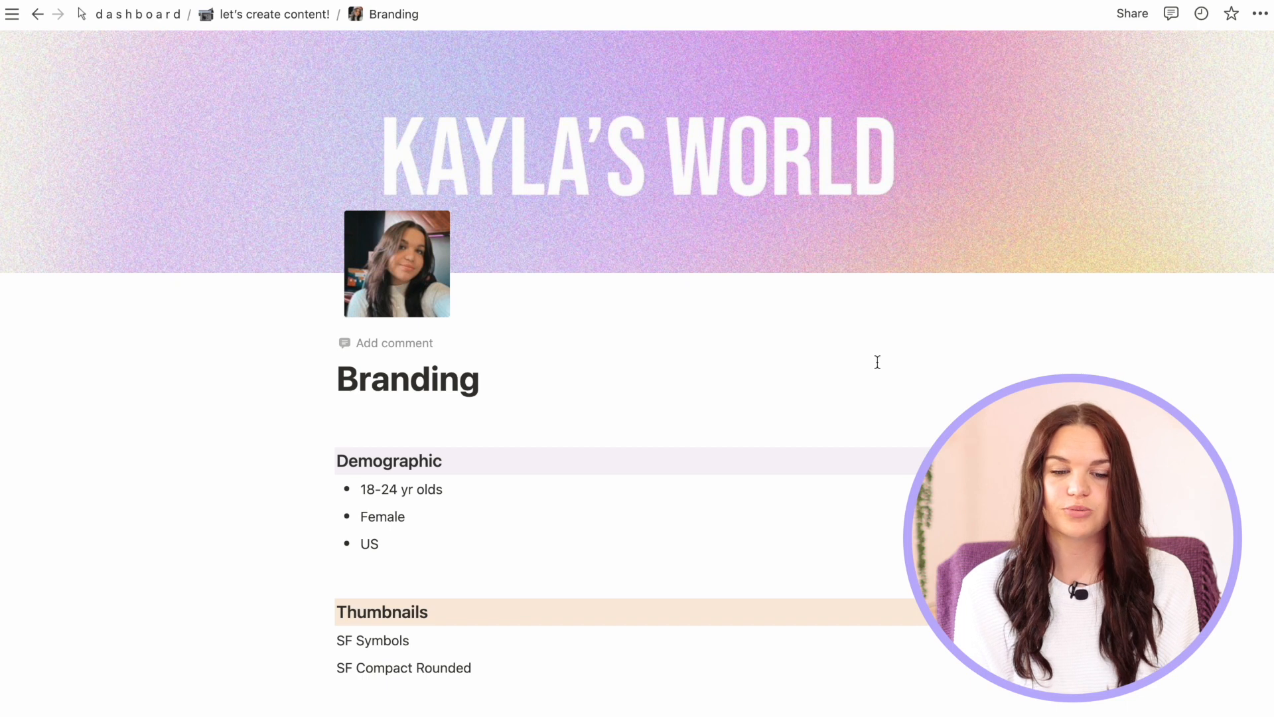
scroll(529, 445, down, 1)
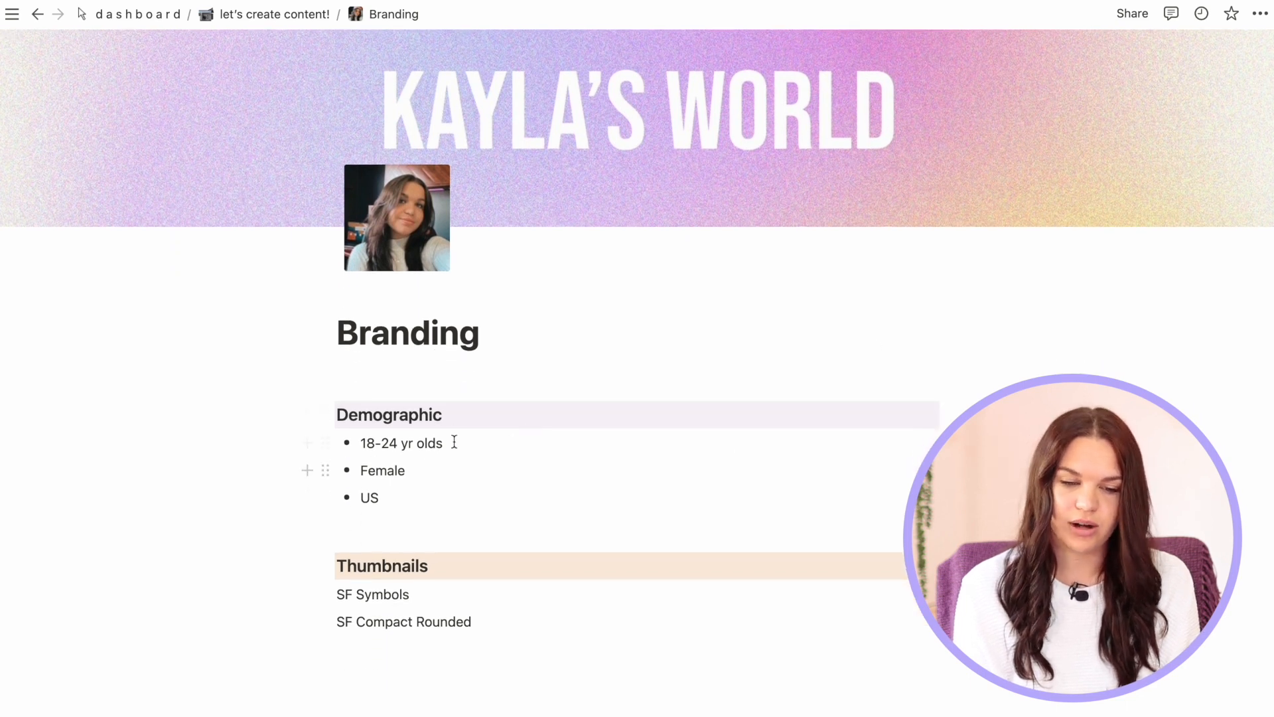
scroll(526, 449, down, 1)
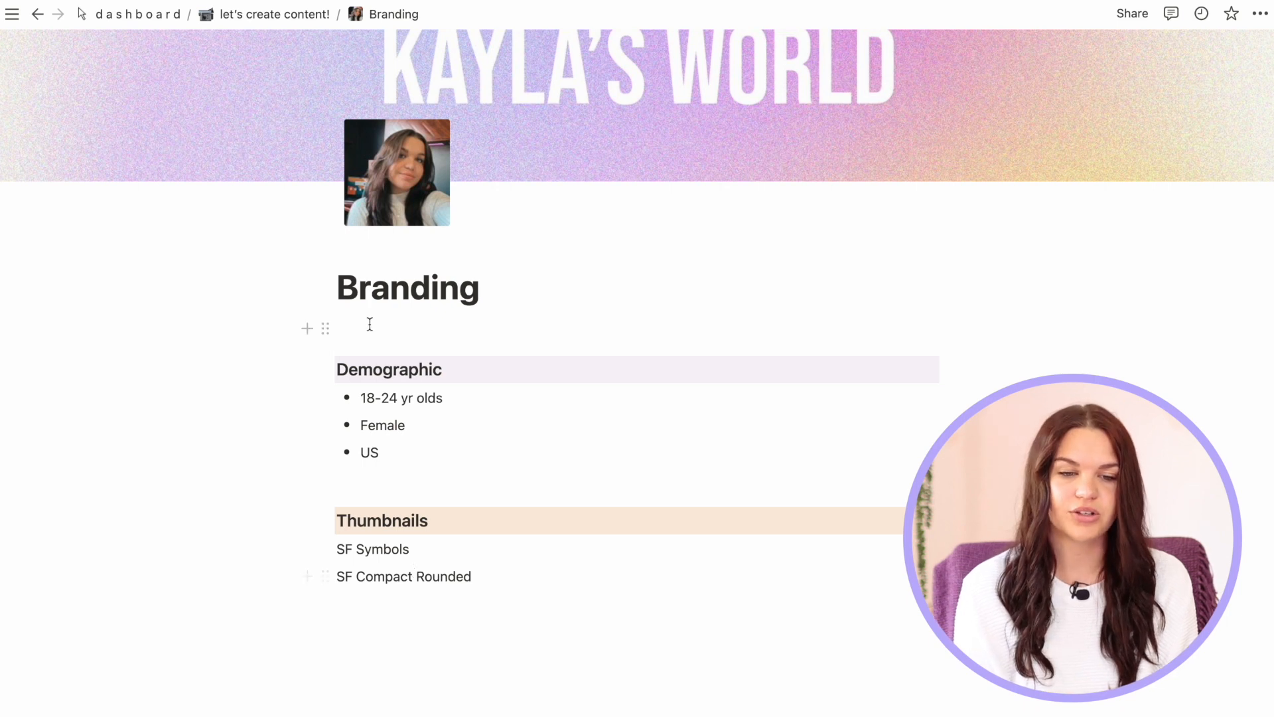
click(260, 13)
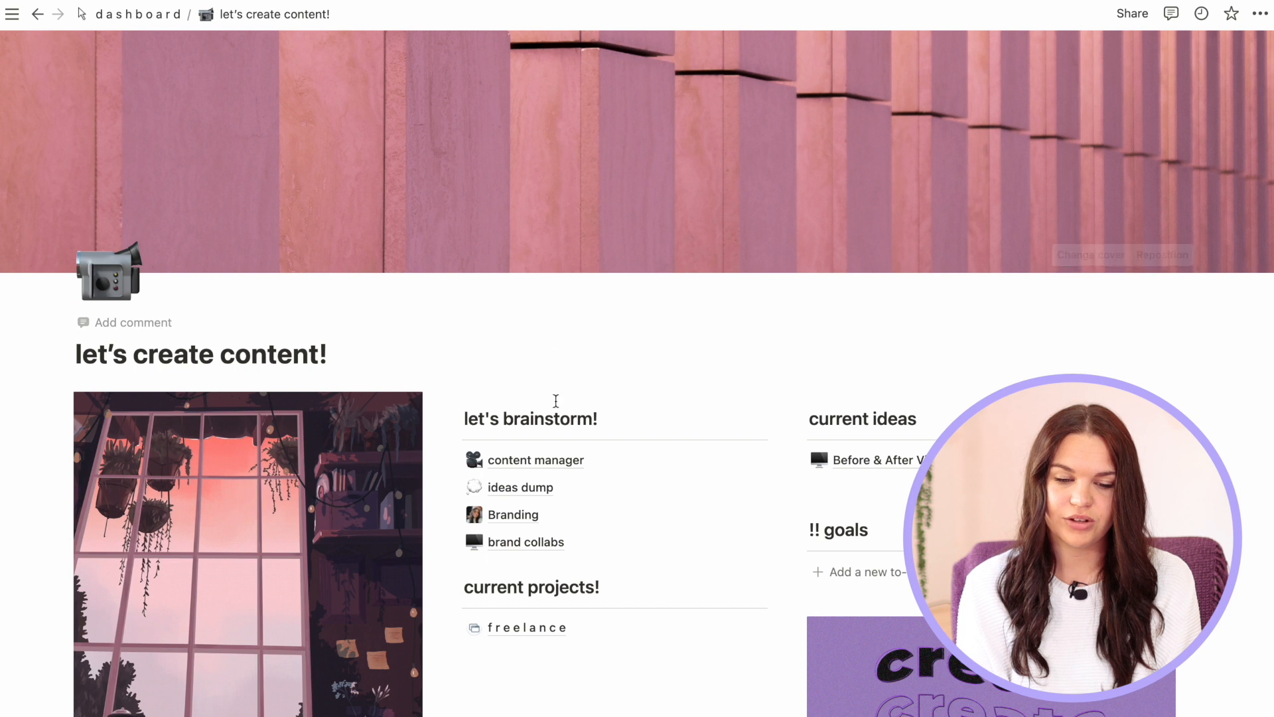
Open the "Raise a Voice" Campaign page within brand collabs and review its overview, script and filming notes
scroll(568, 469, down, 3)
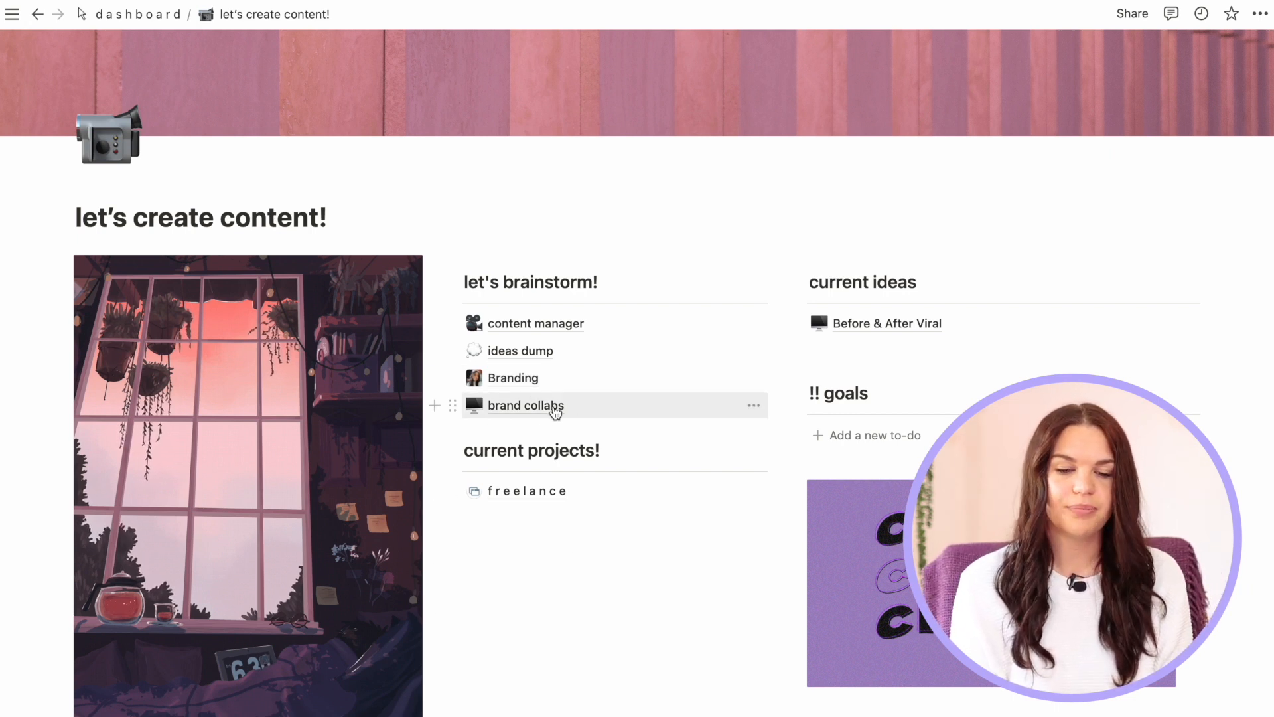
click(555, 413)
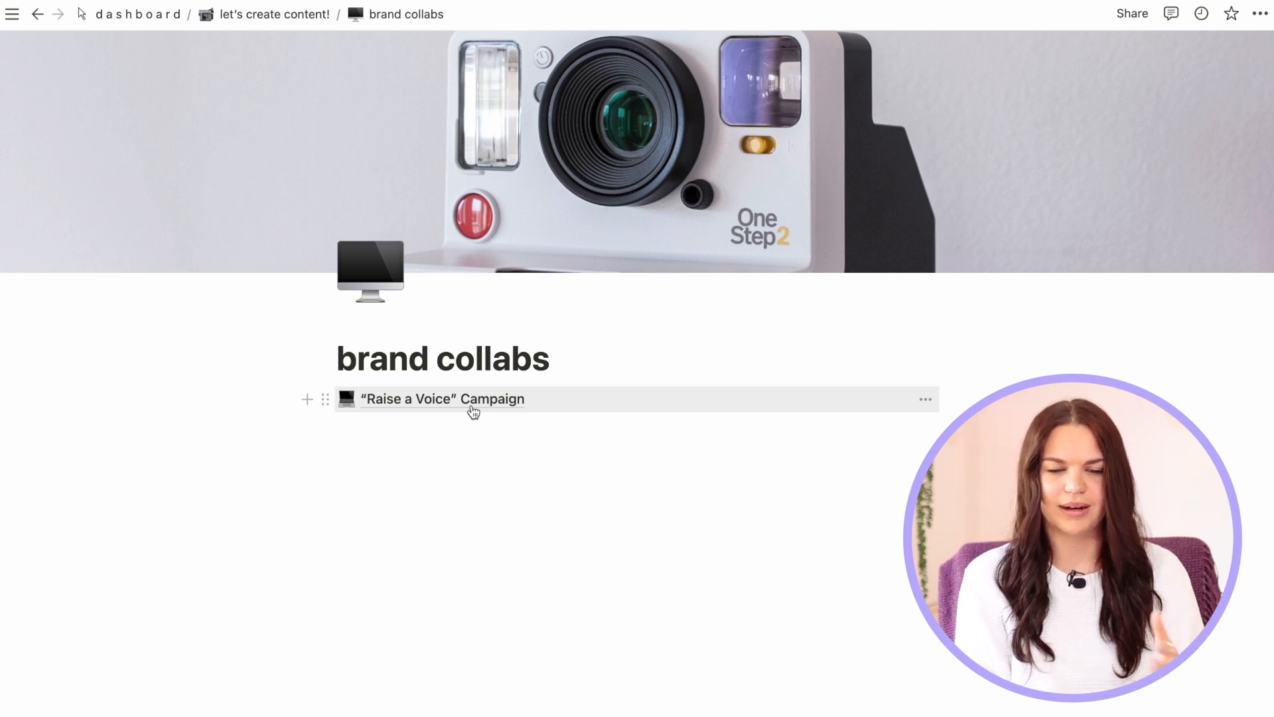
click(472, 401)
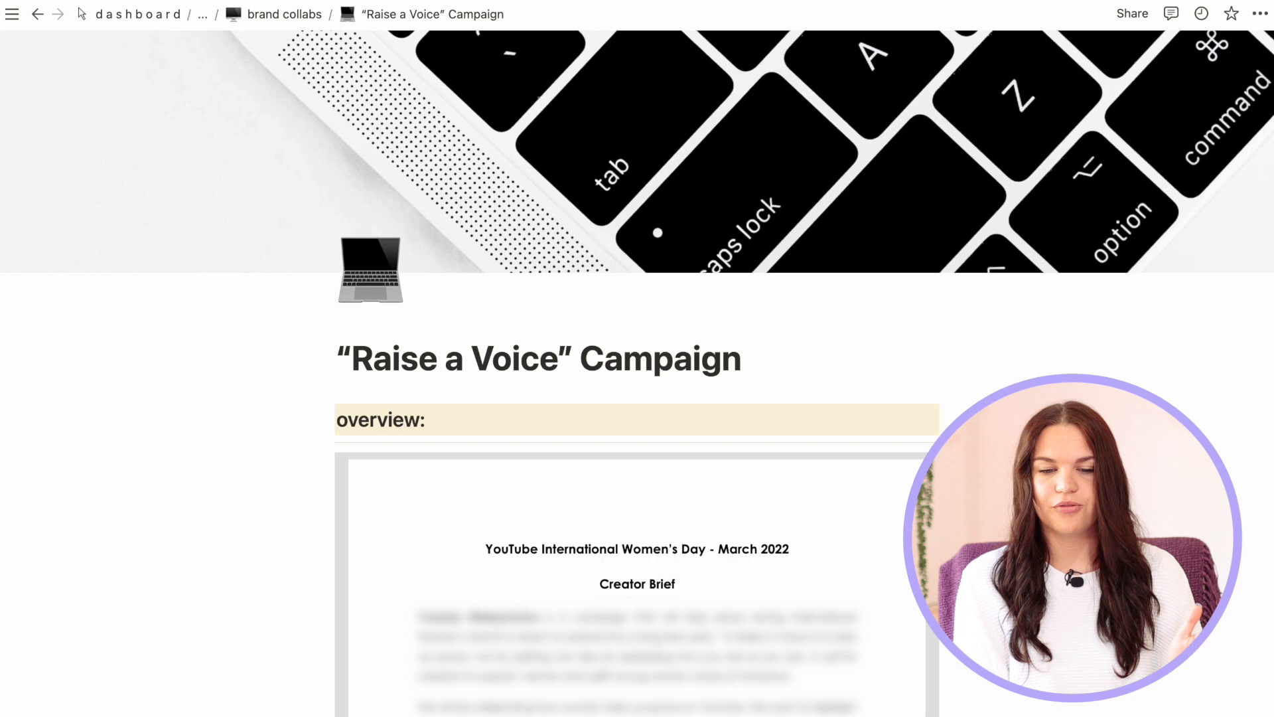
scroll(796, 418, down, 5)
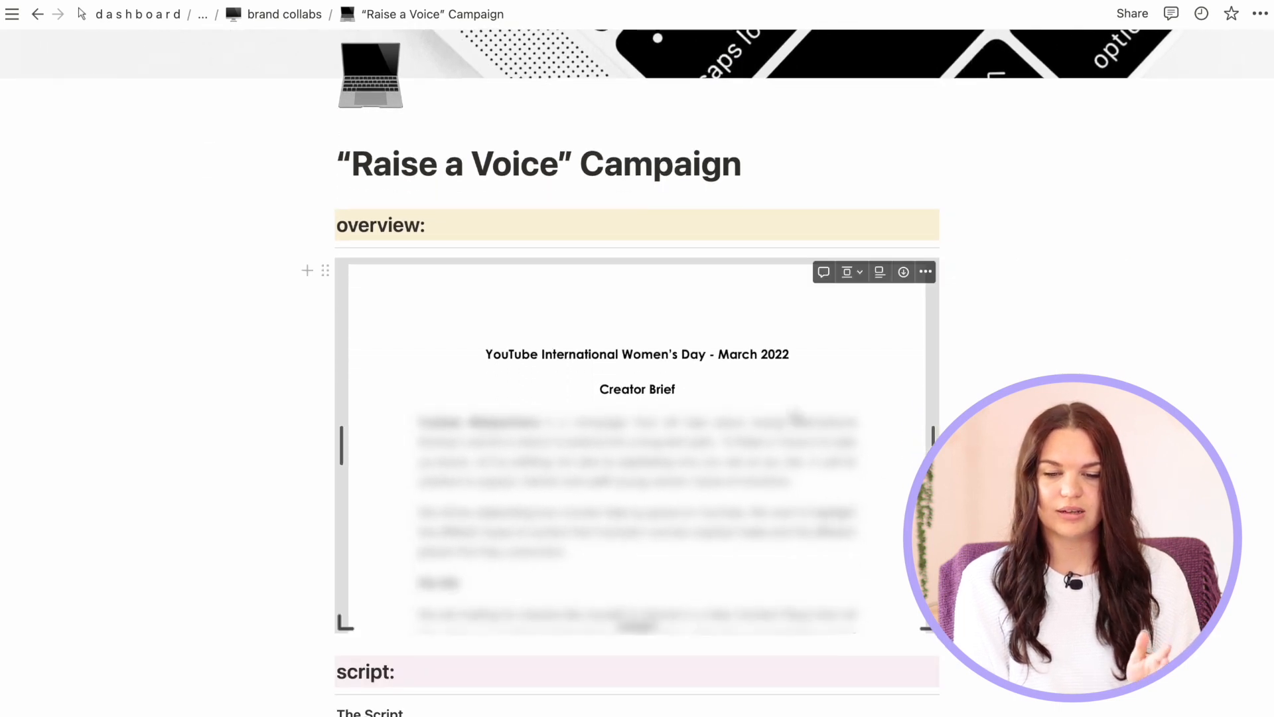
scroll(637, 371, down, 10)
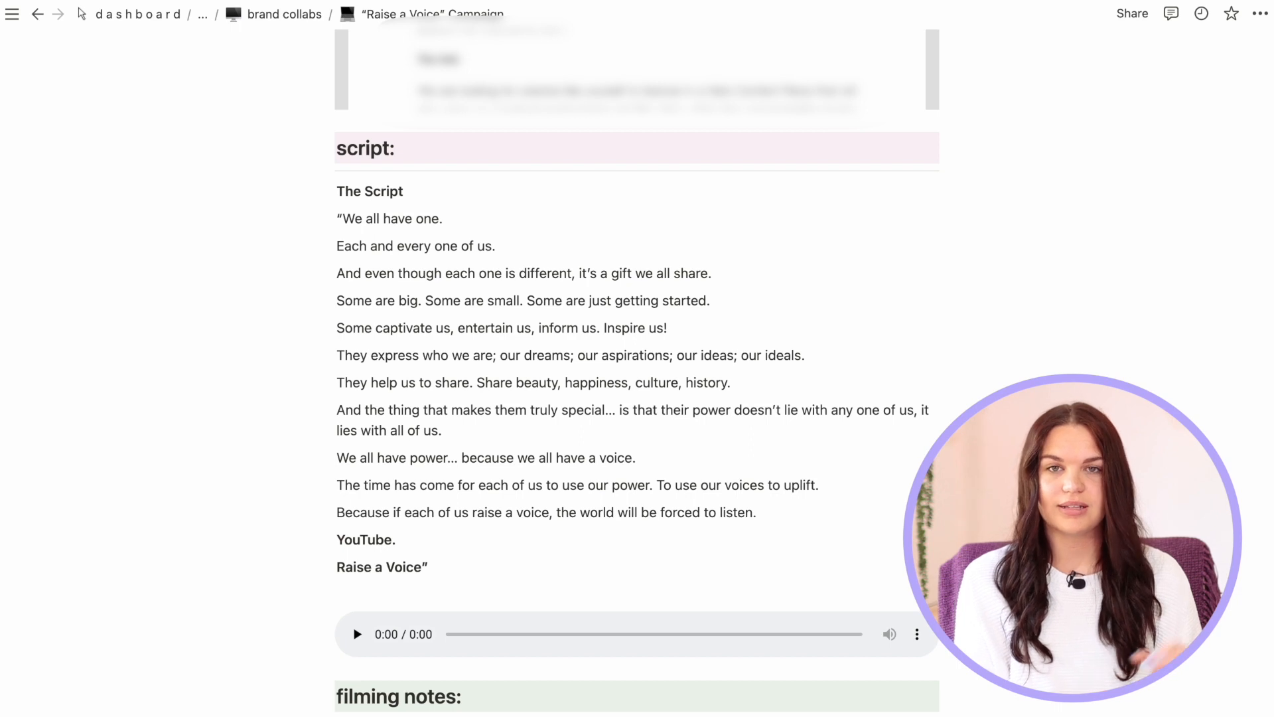
scroll(637, 372, down, 2)
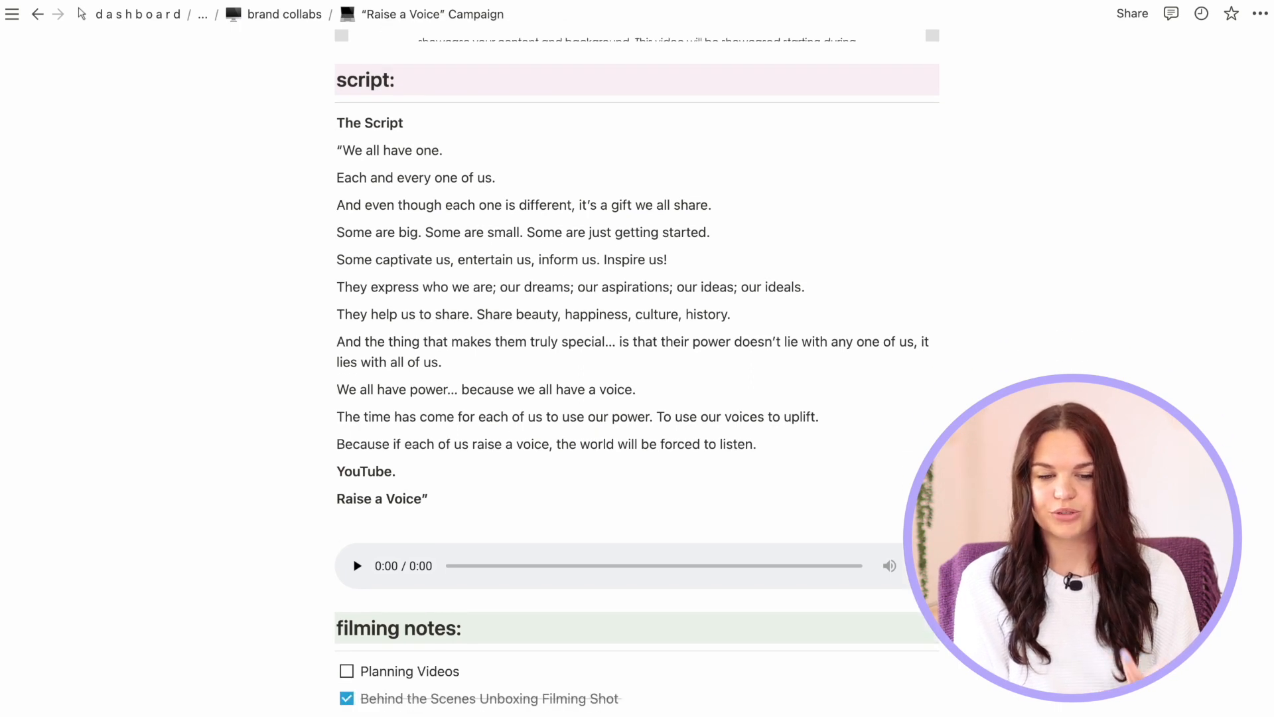
scroll(637, 371, down, 9)
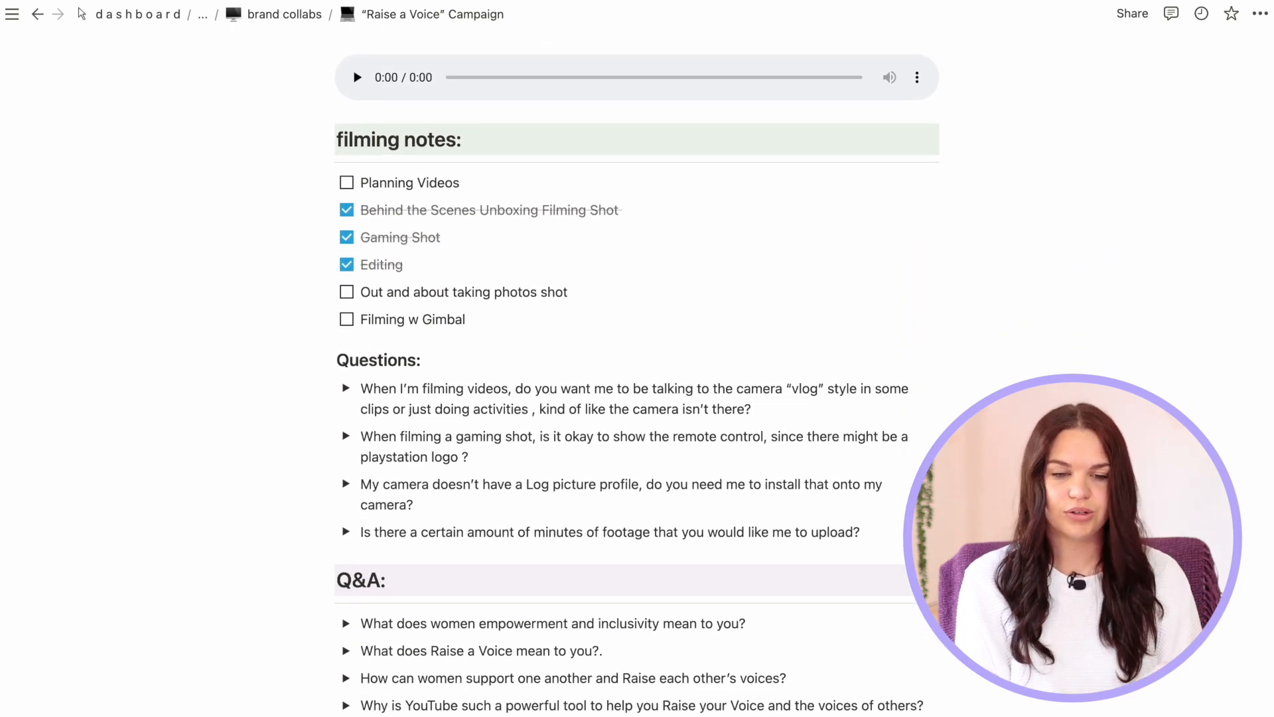
scroll(638, 372, down, 1)
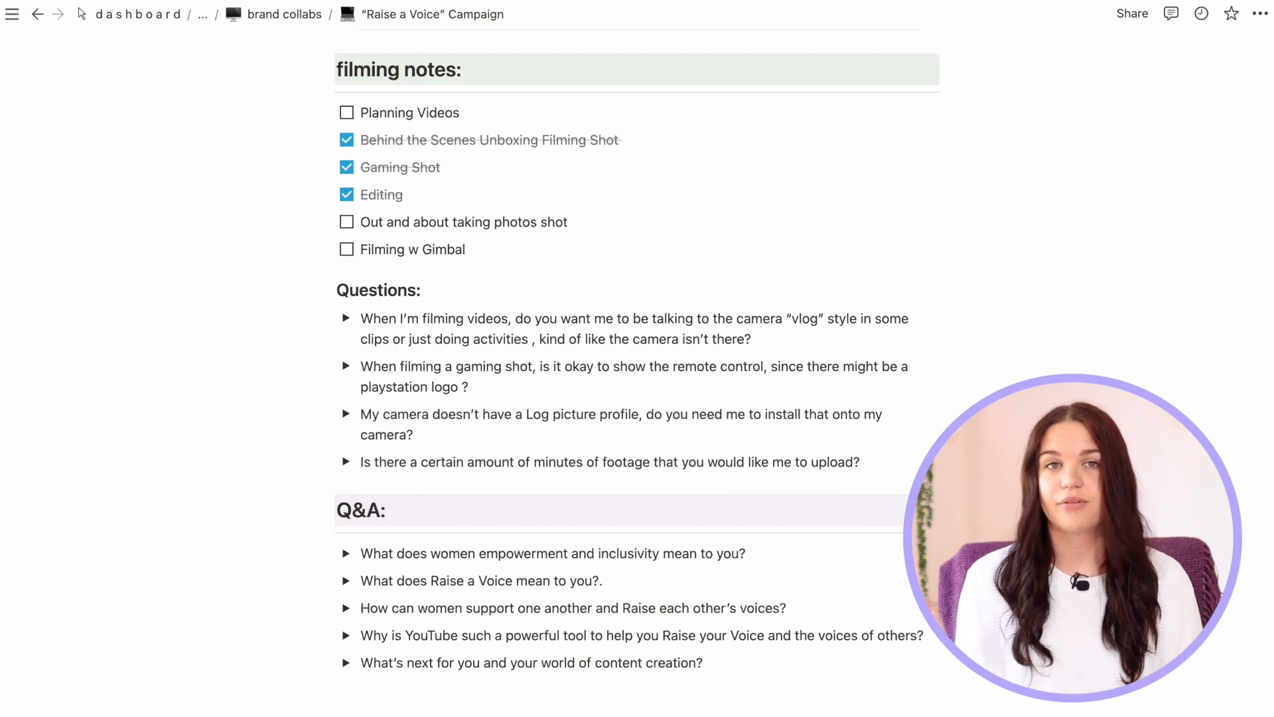
Expand and collapse the first filming question about vlog style, and review the Q&A and Social Media sections
click(346, 318)
click(346, 318)
scroll(346, 318, down, 1)
scroll(965, 396, down, 5)
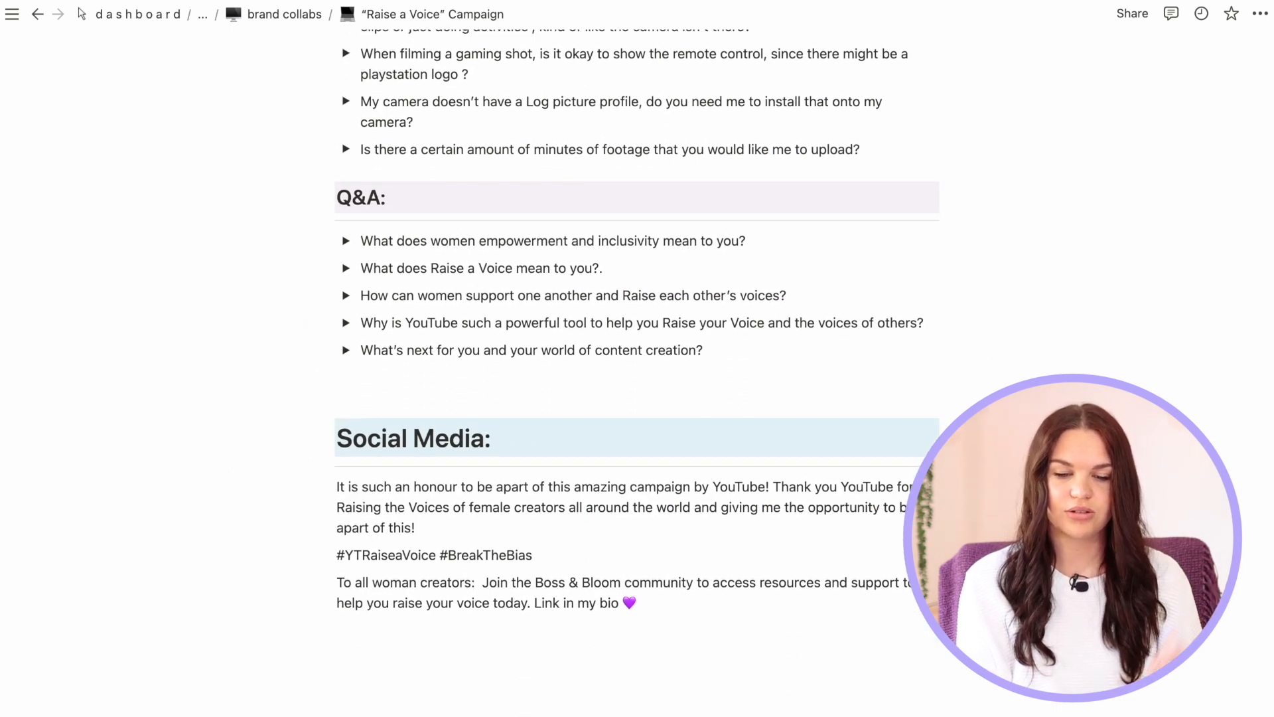
Look over the campaign page's brief and script again, and return through brand collabs to "let's create content!"
scroll(637, 358, up, 20)
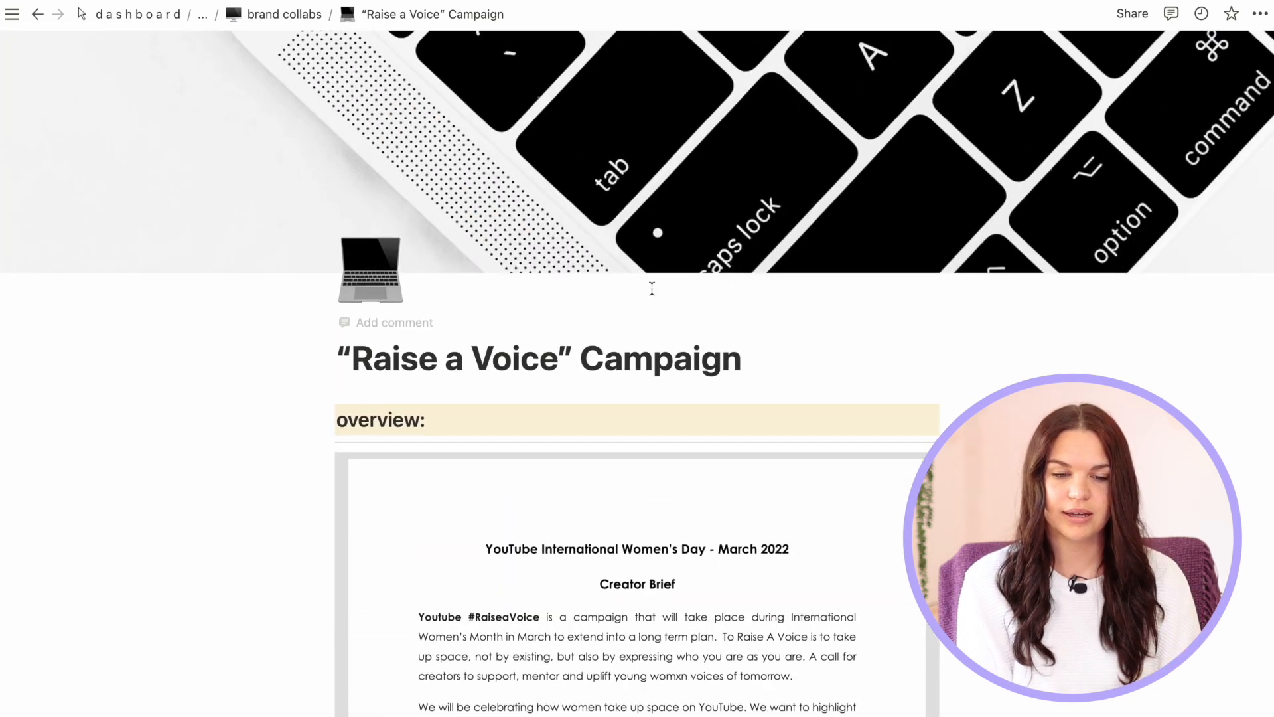
scroll(270, 290, down, 12)
scroll(270, 291, up, 7)
scroll(270, 290, up, 5)
click(286, 14)
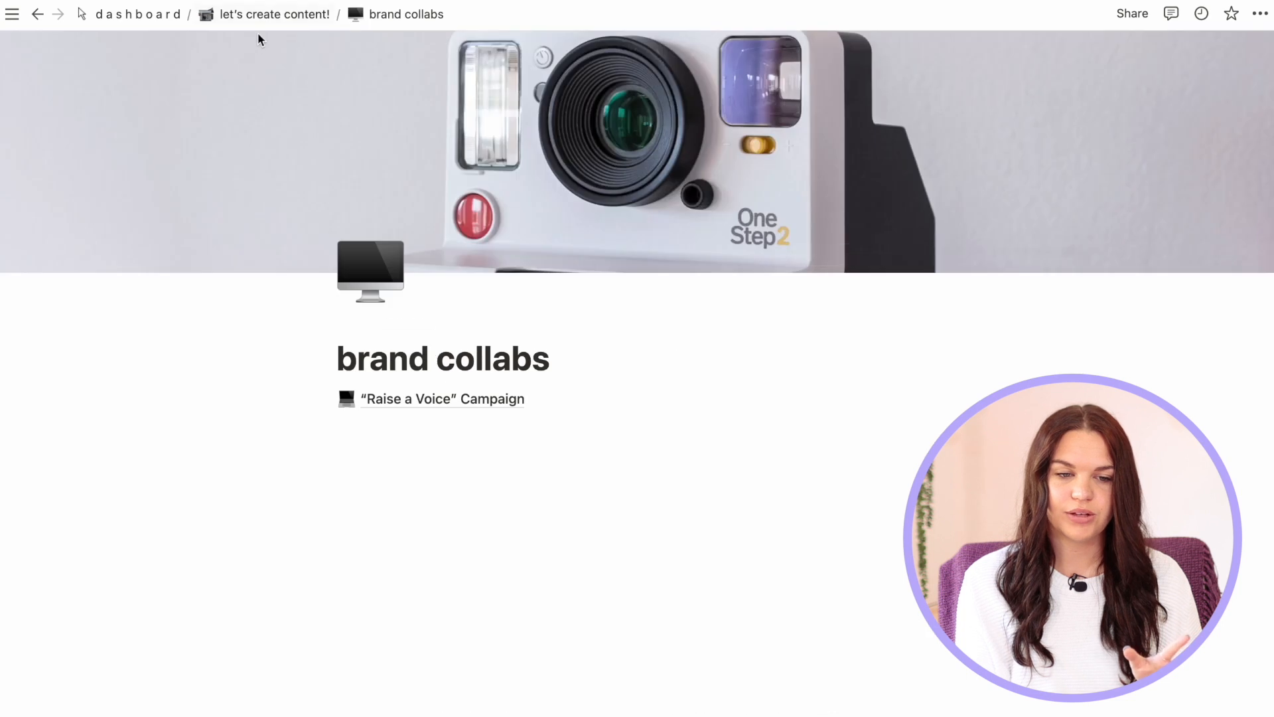
click(252, 15)
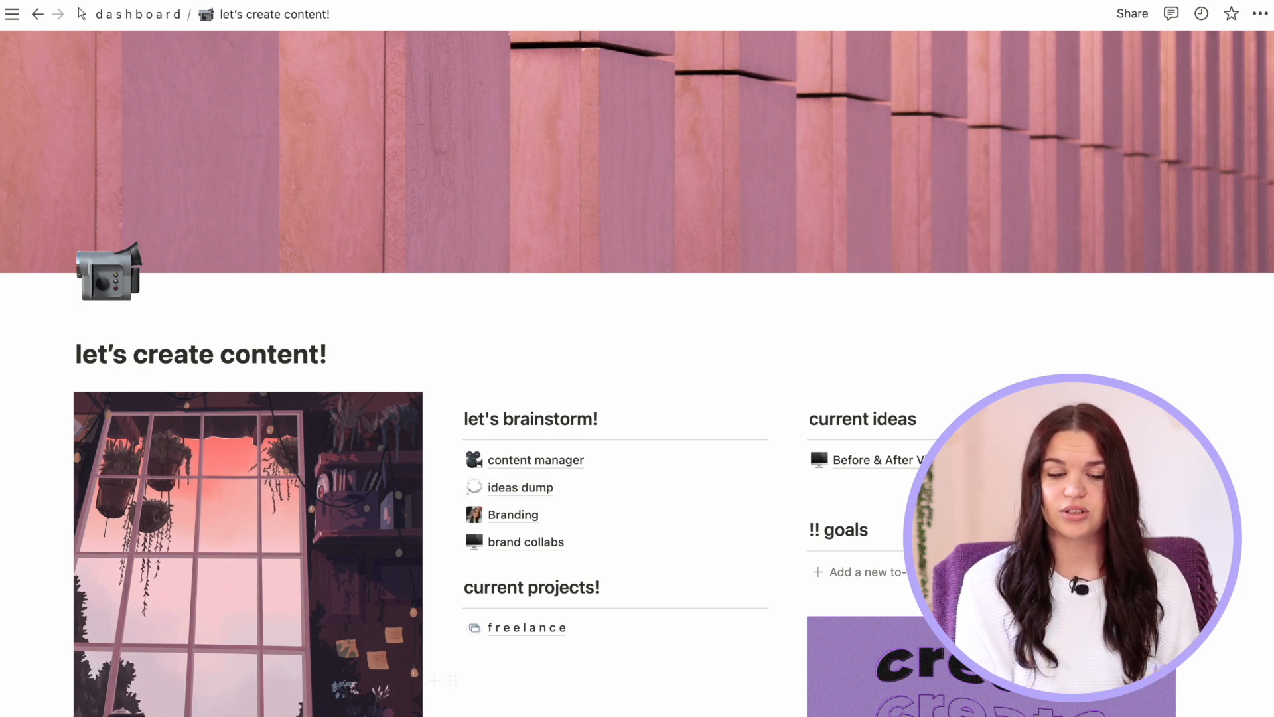
Open the freelance page under current projects to view its Designs table, and return to "let's create content!"
scroll(535, 448, down, 3)
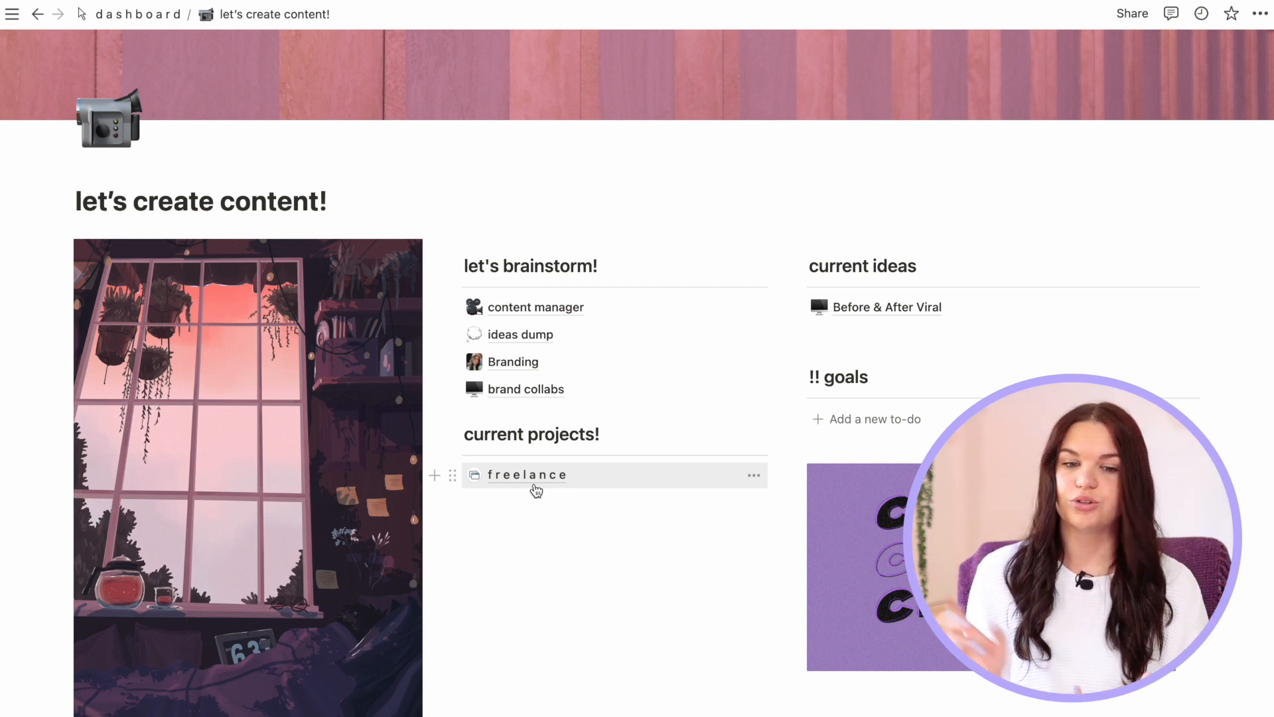
click(527, 475)
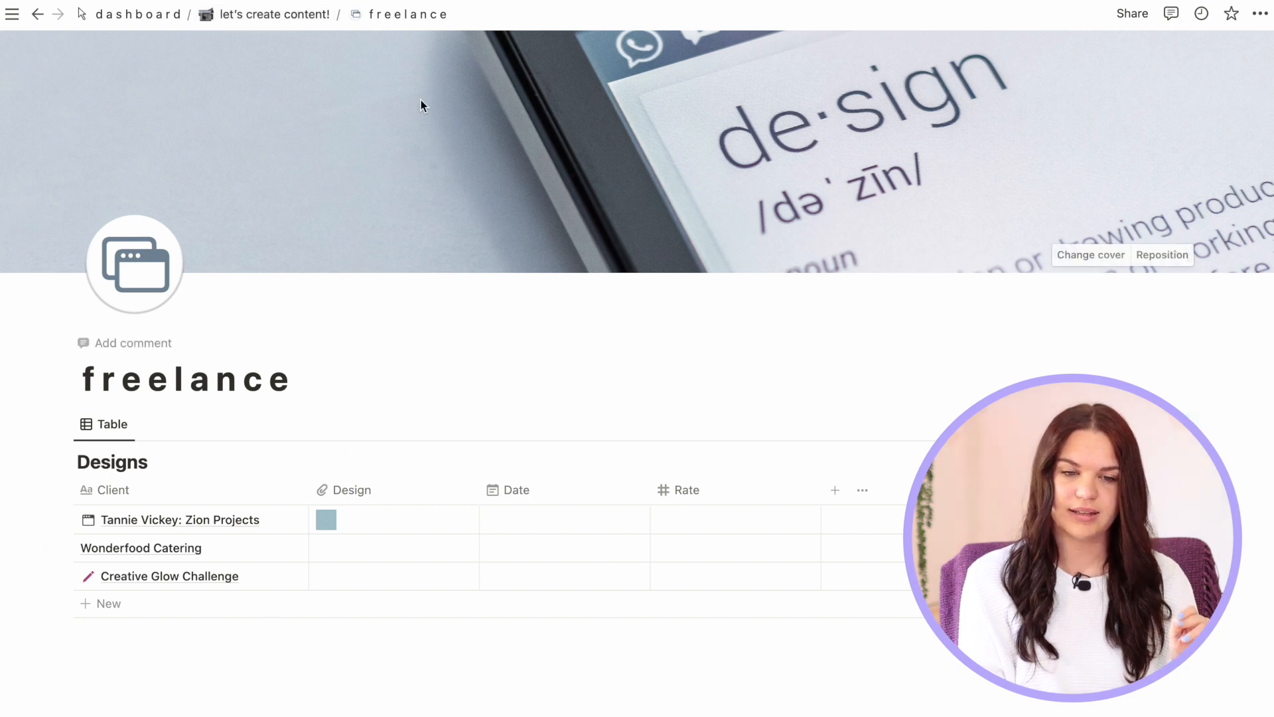
click(323, 17)
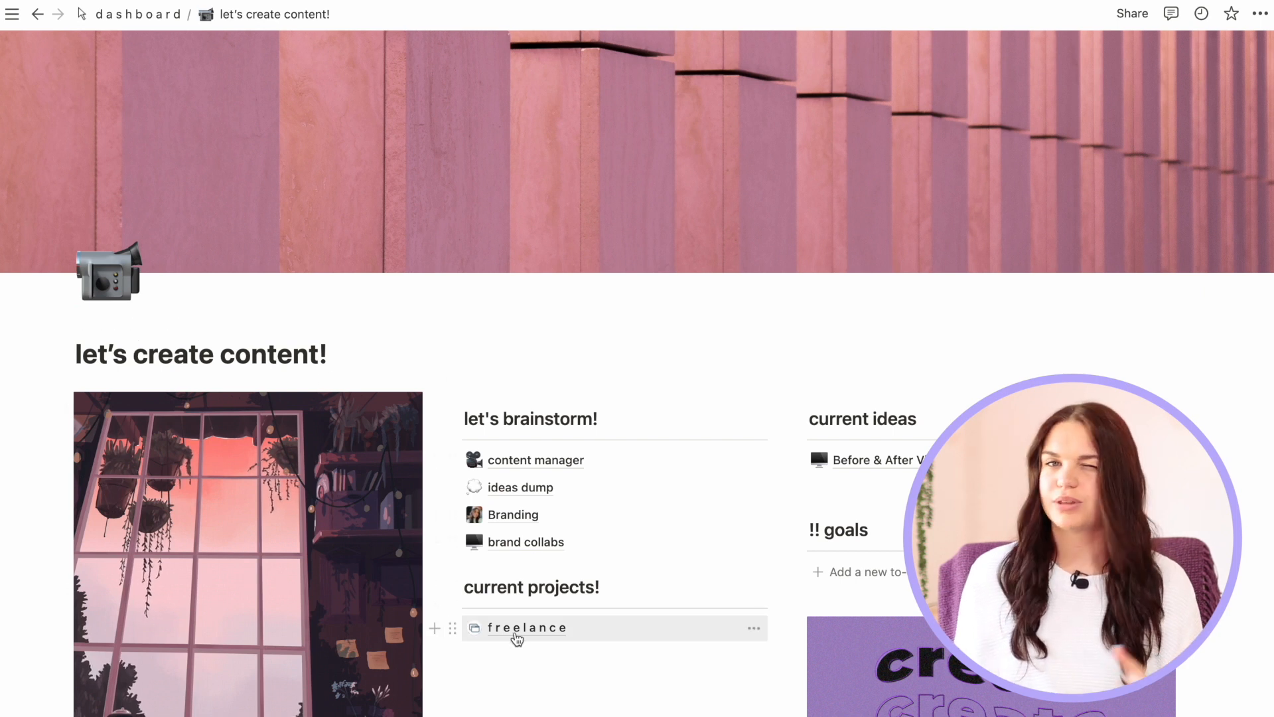
Open the content manager page and review its YouTube and Instagram/TikTok sections, links and in-progress content timeline
scroll(531, 624, down, 2)
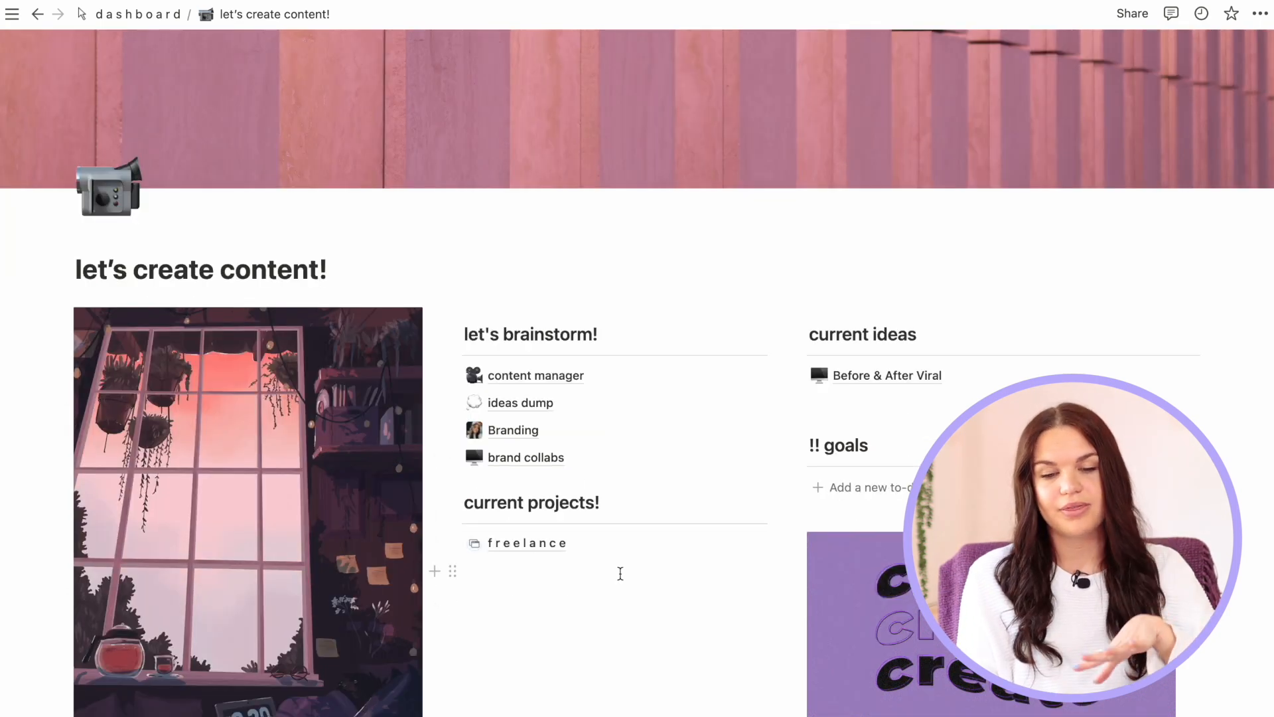
click(567, 376)
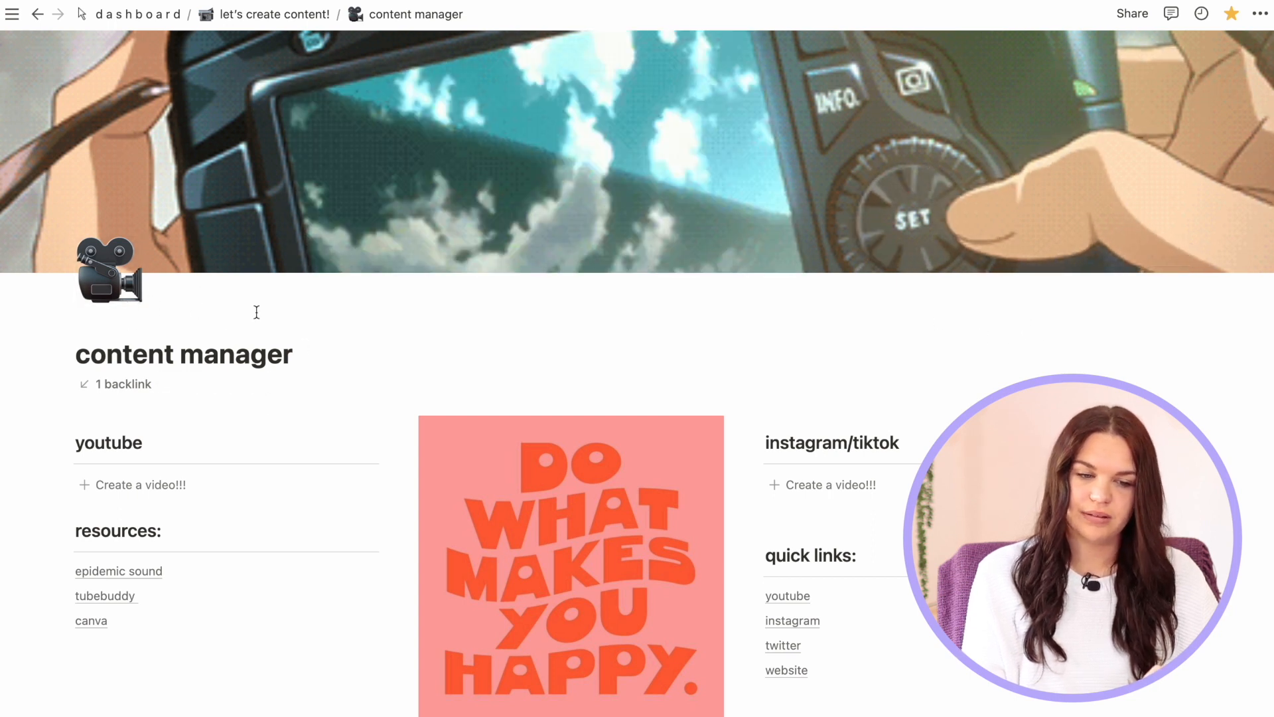
scroll(256, 312, down, 5)
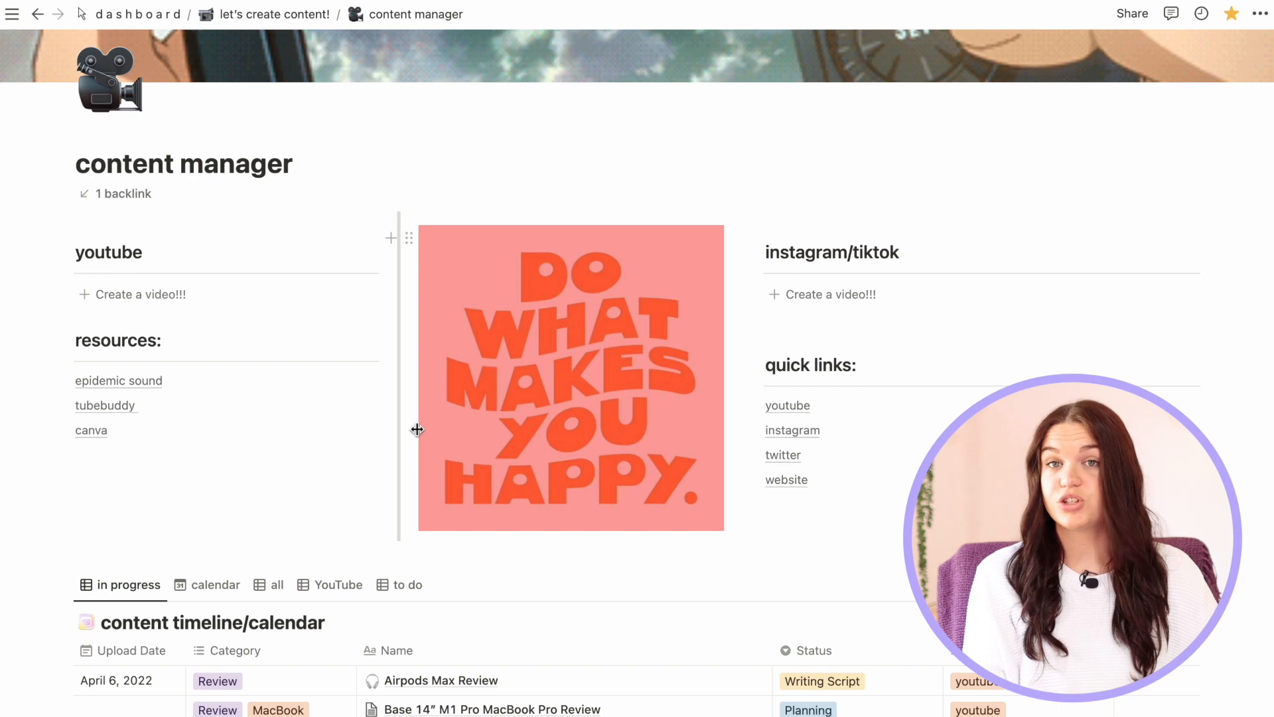
scroll(307, 367, up, 2)
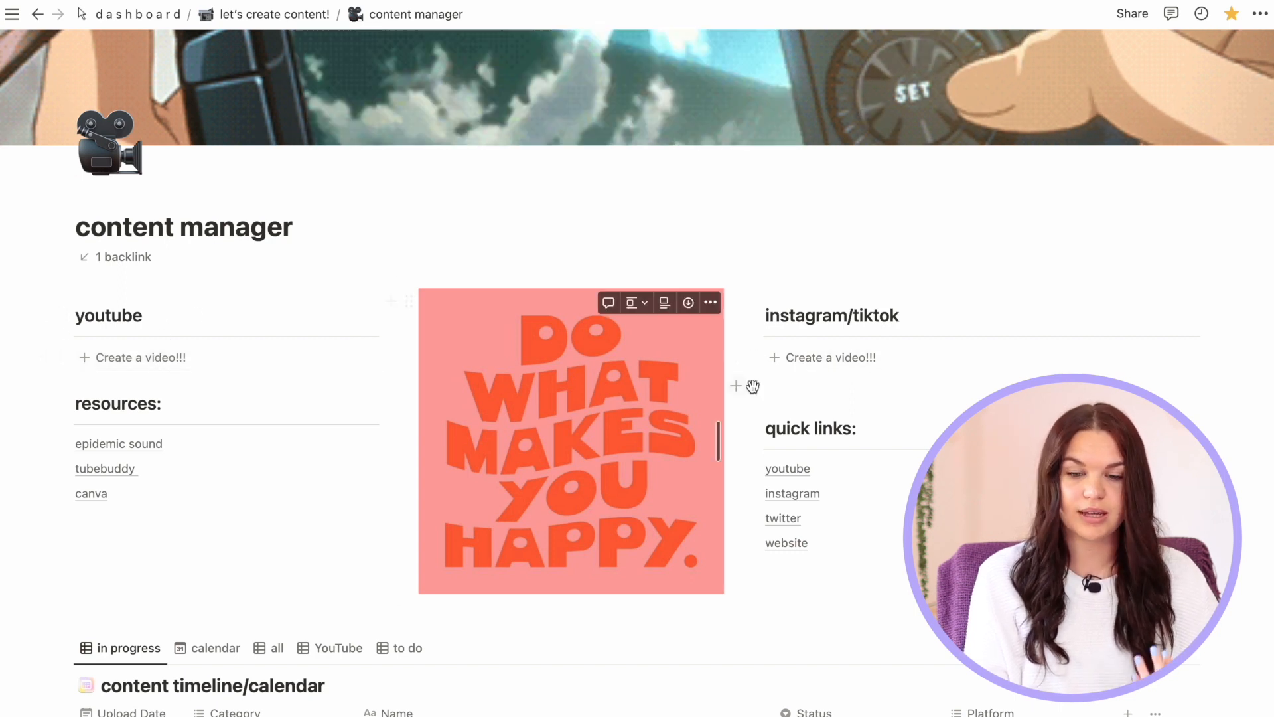
scroll(261, 469, down, 8)
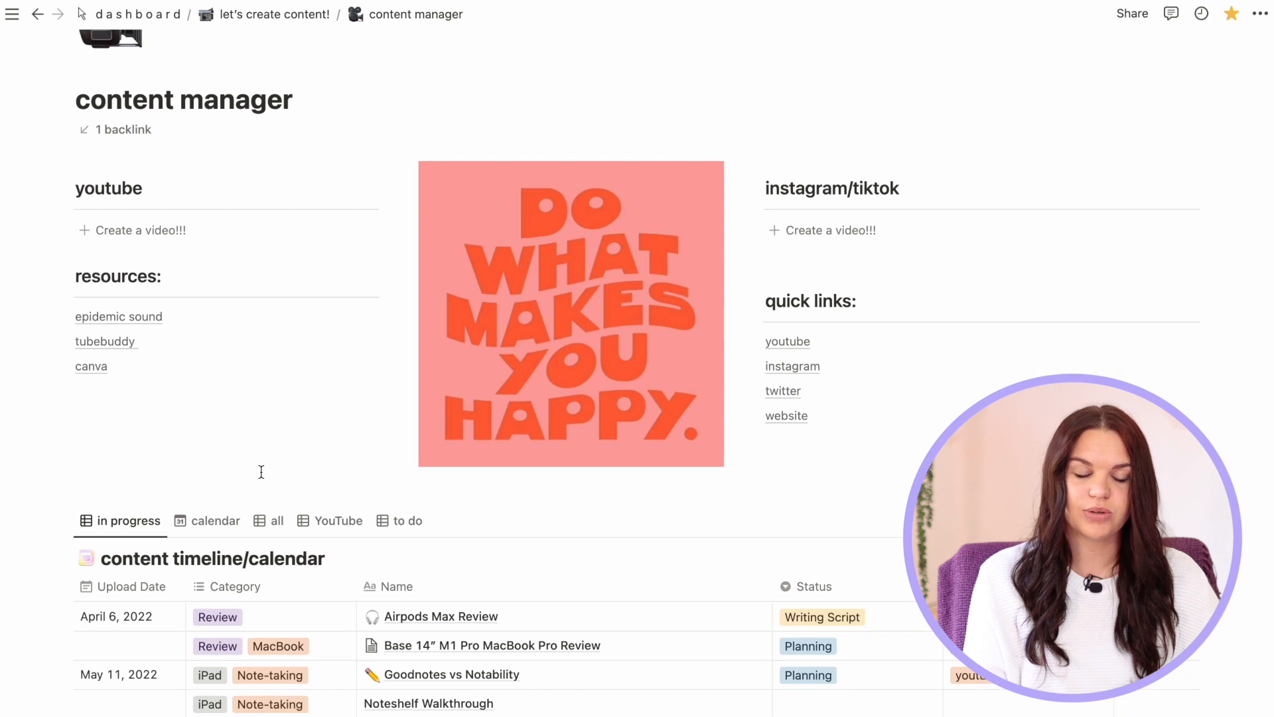
scroll(261, 472, down, 5)
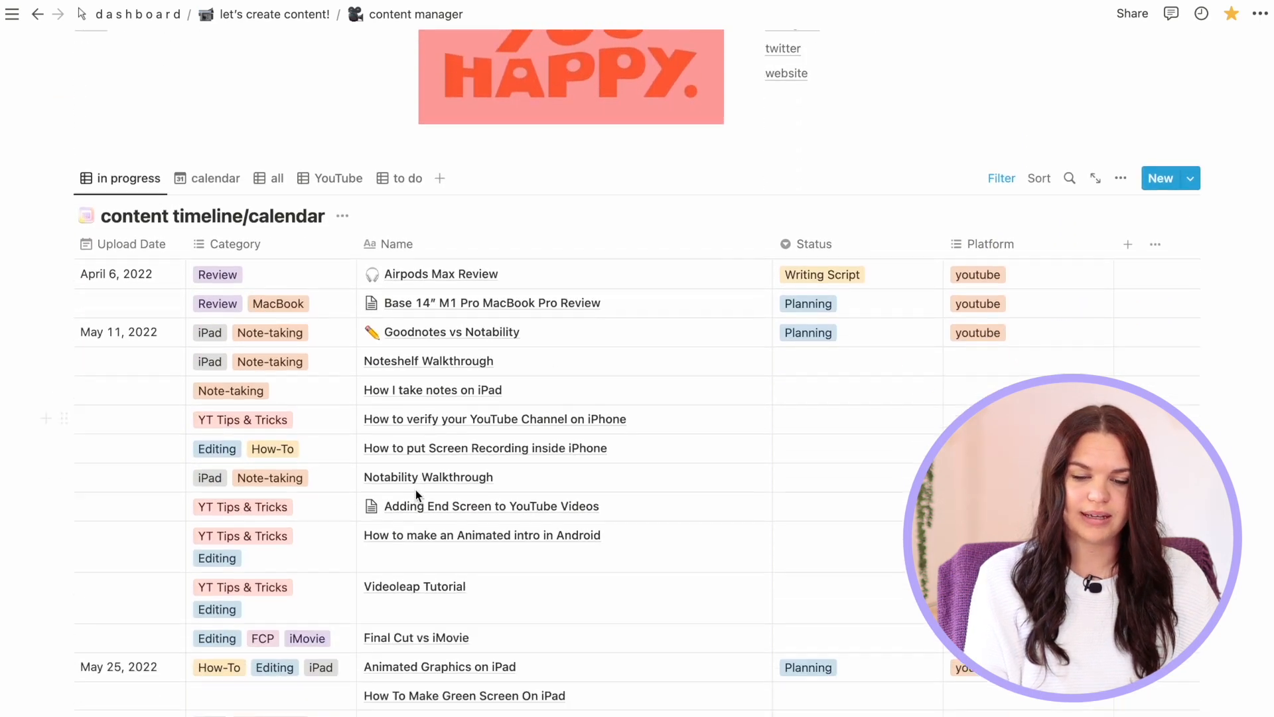
Add a blank entry to the content timeline table and open it to look at its template choices
scroll(440, 455, up, 2)
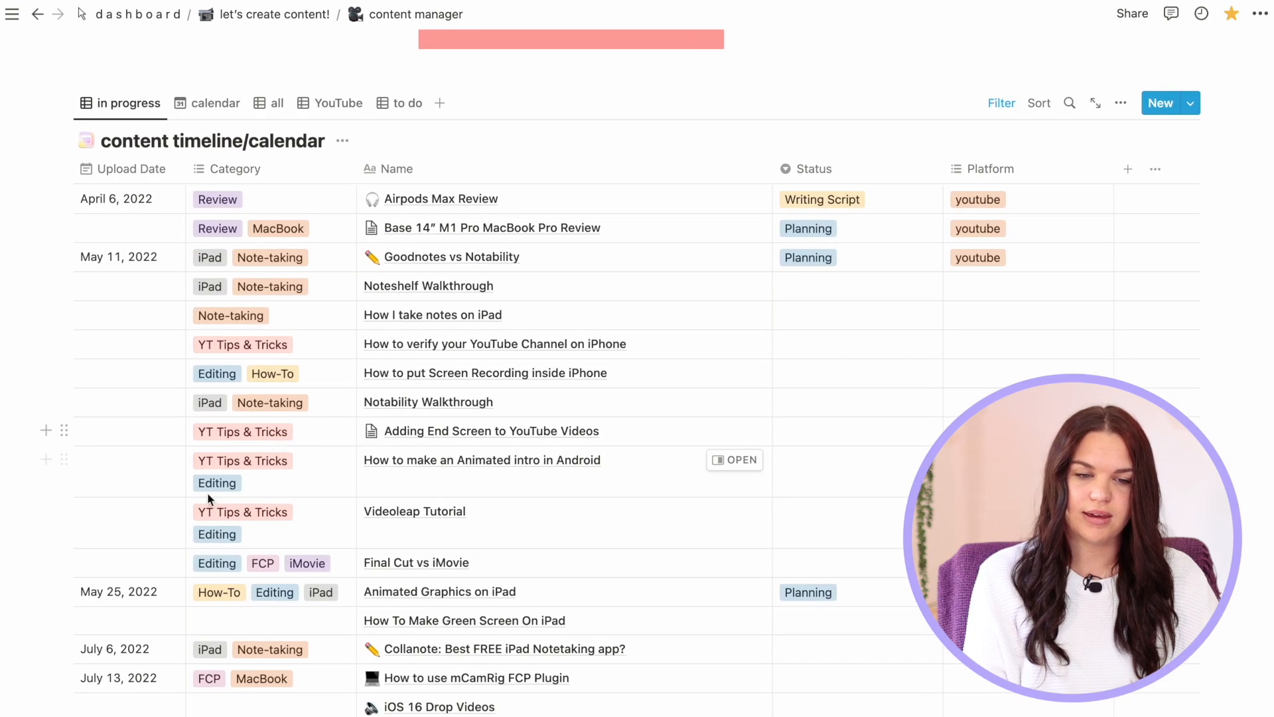
scroll(476, 432, down, 4)
click(108, 606)
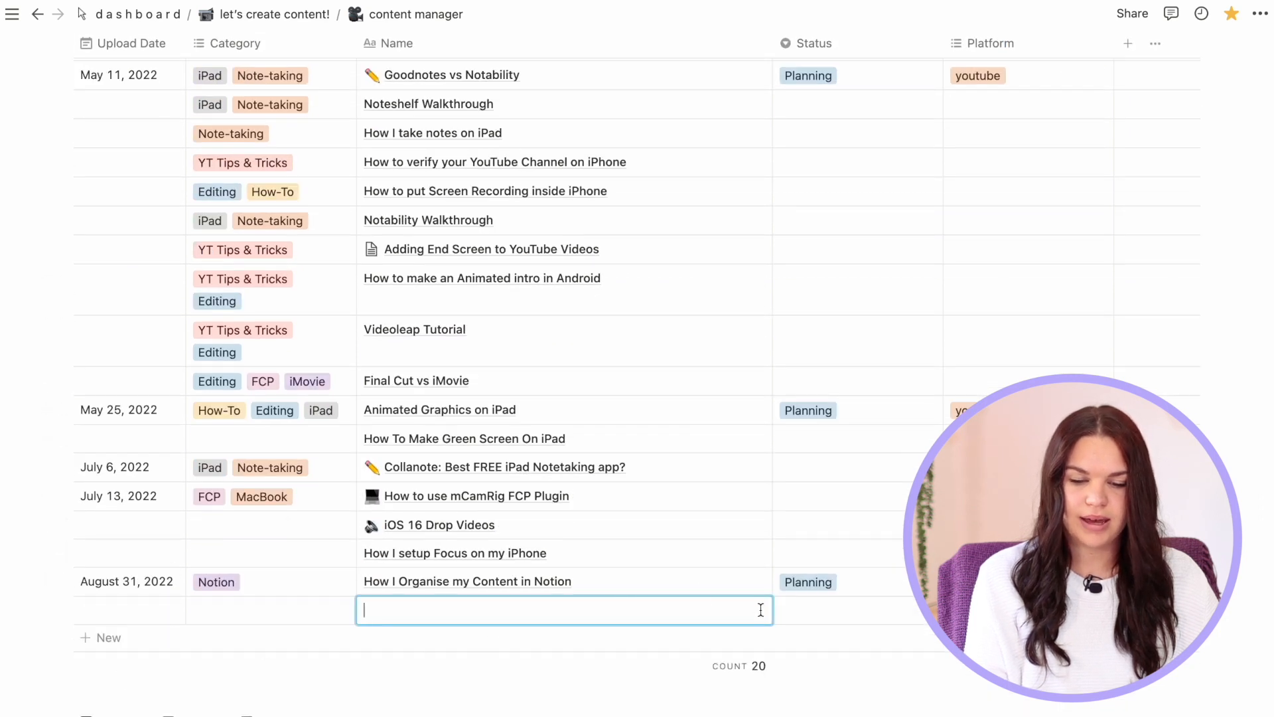
click(734, 609)
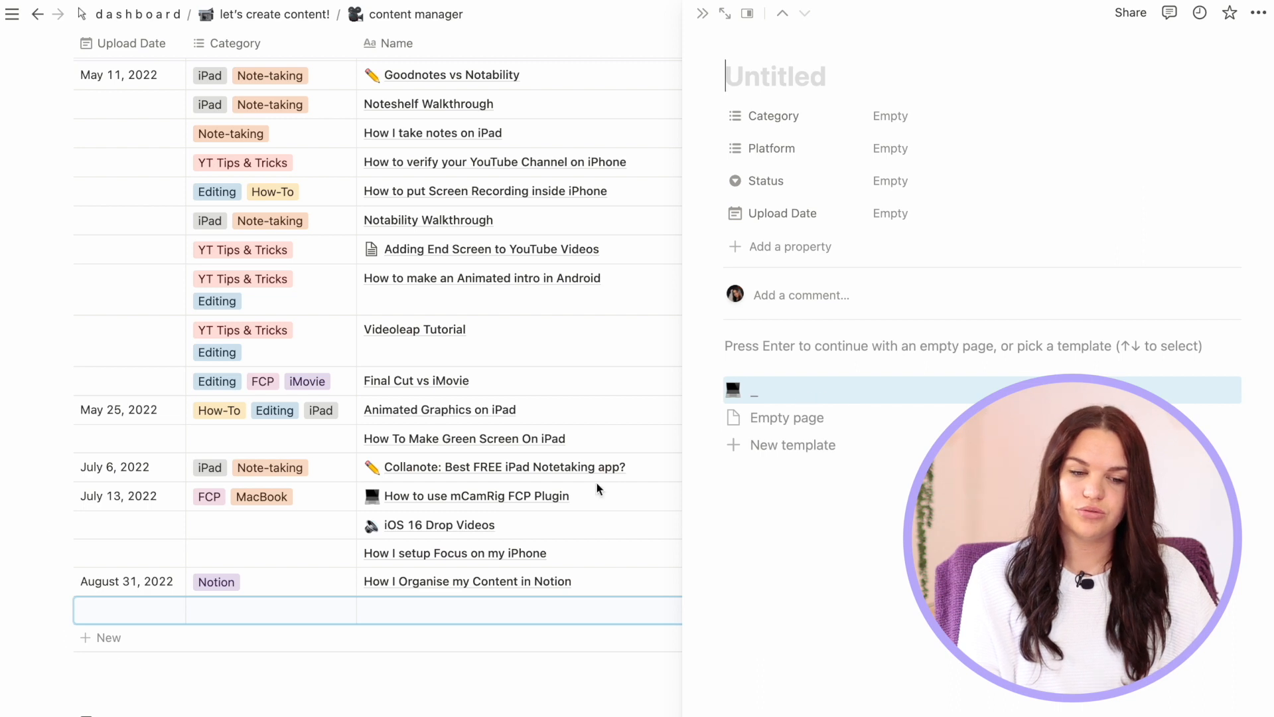
key(Down)
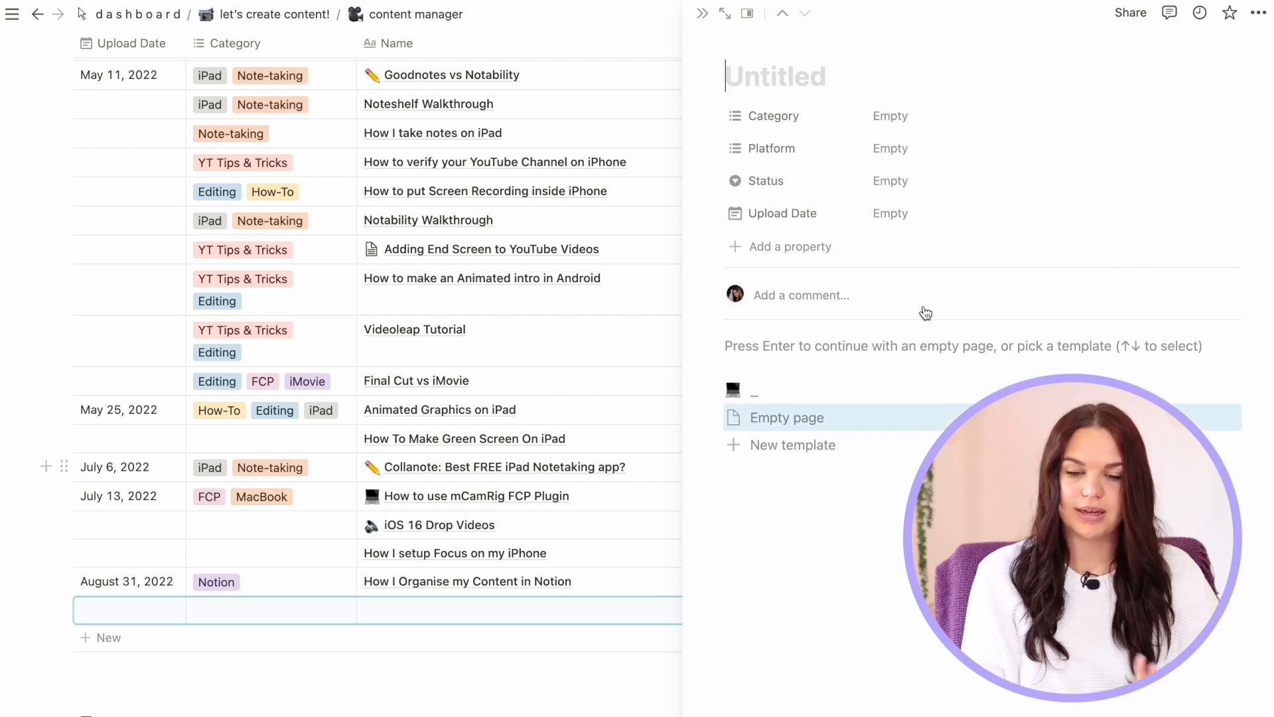
key(Up)
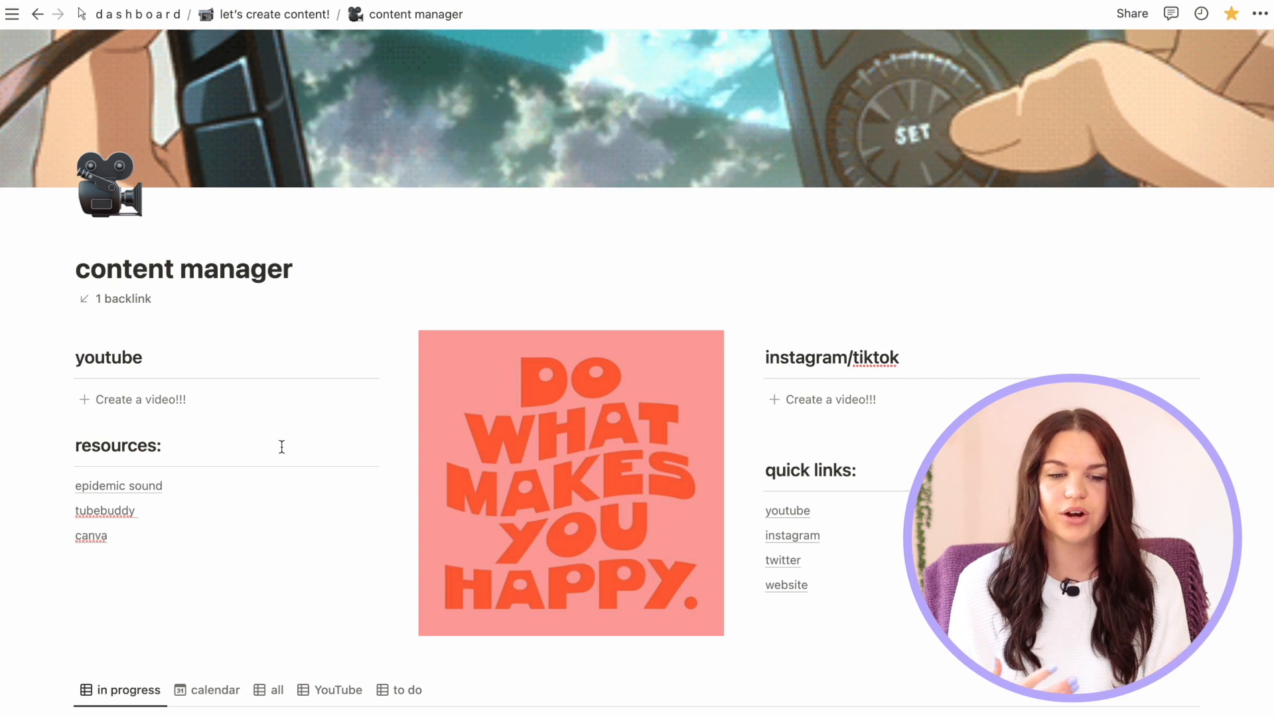
Add a blank entry at the end of the content timeline table, open it and start a new database template
scroll(282, 446, down, 15)
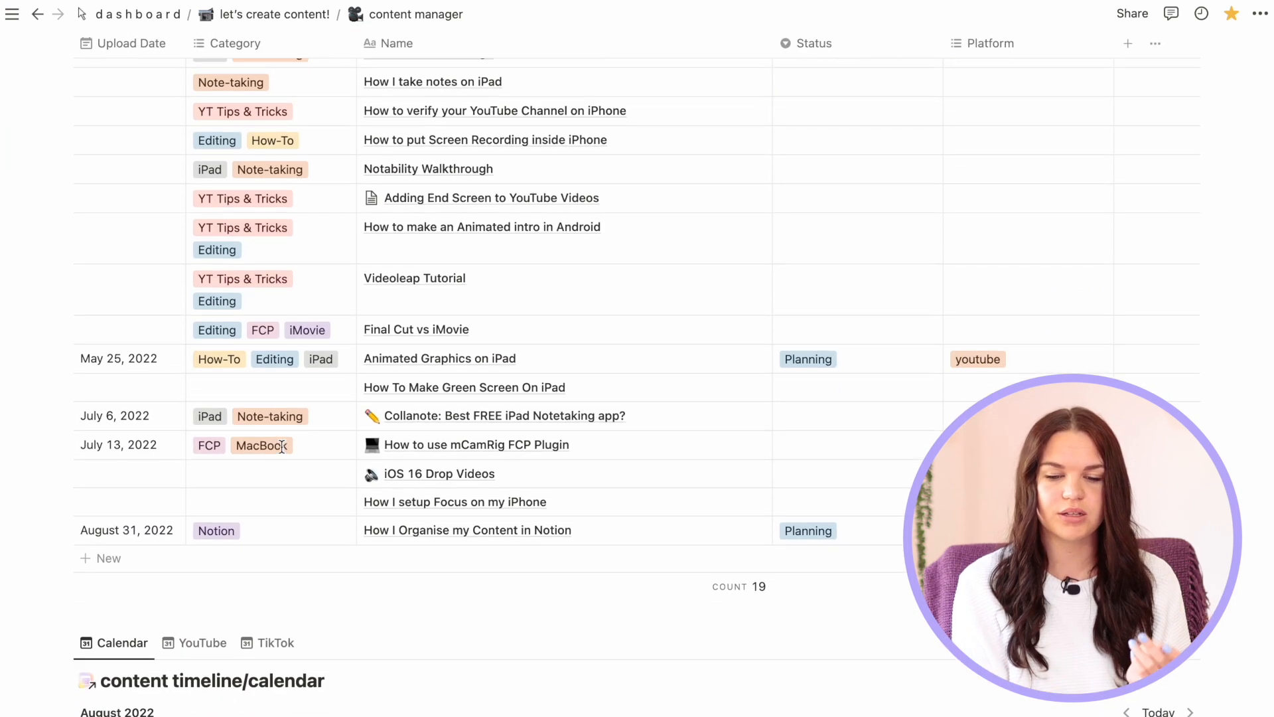
scroll(281, 446, up, 15)
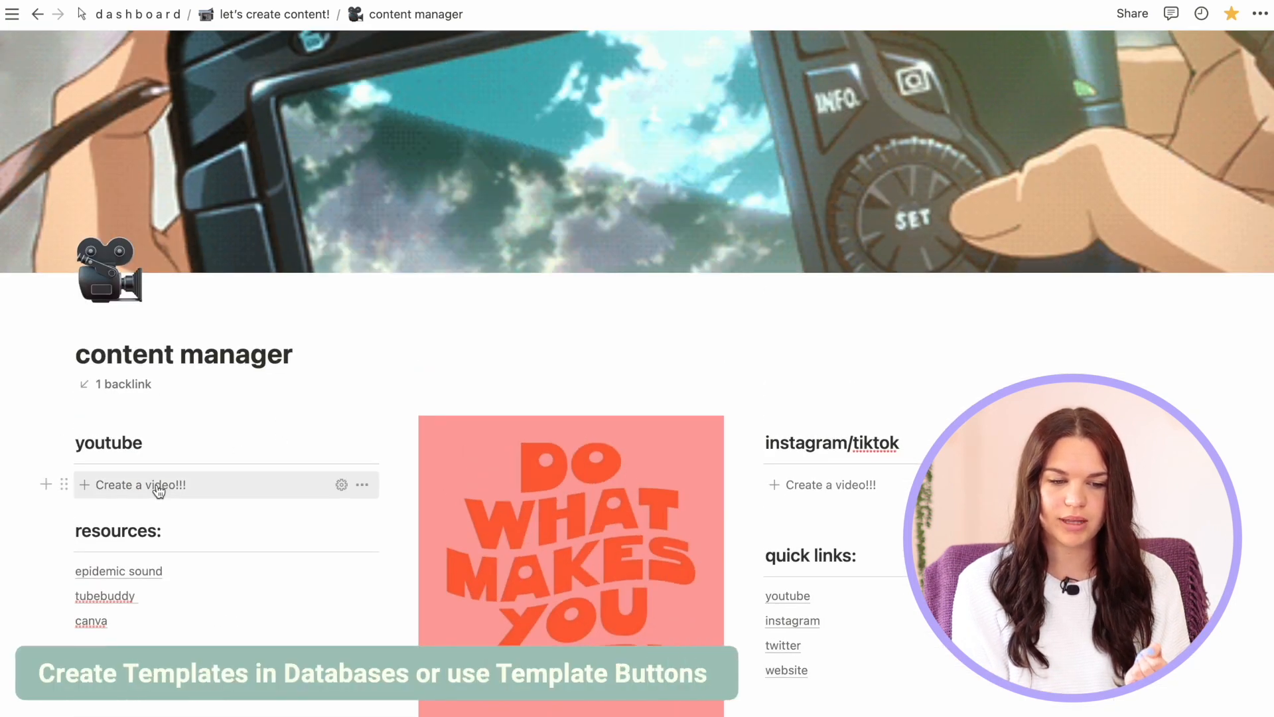
scroll(828, 489, down, 15)
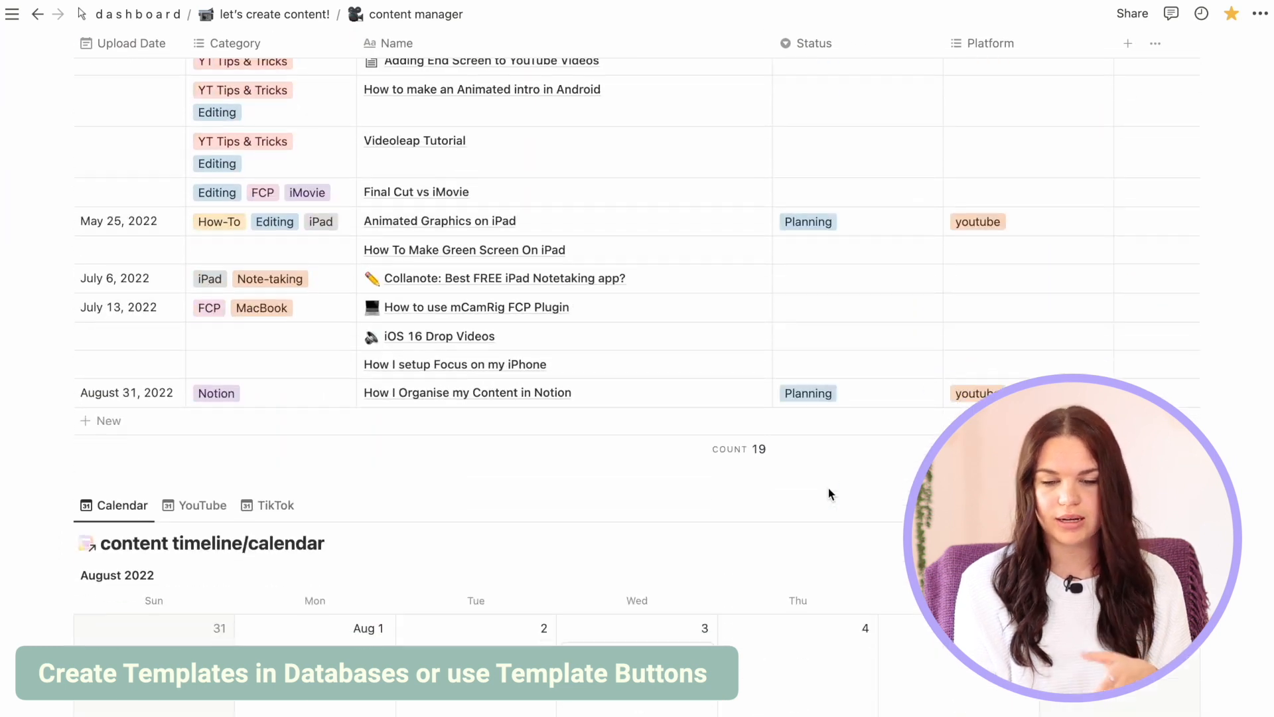
scroll(602, 432, down, 1)
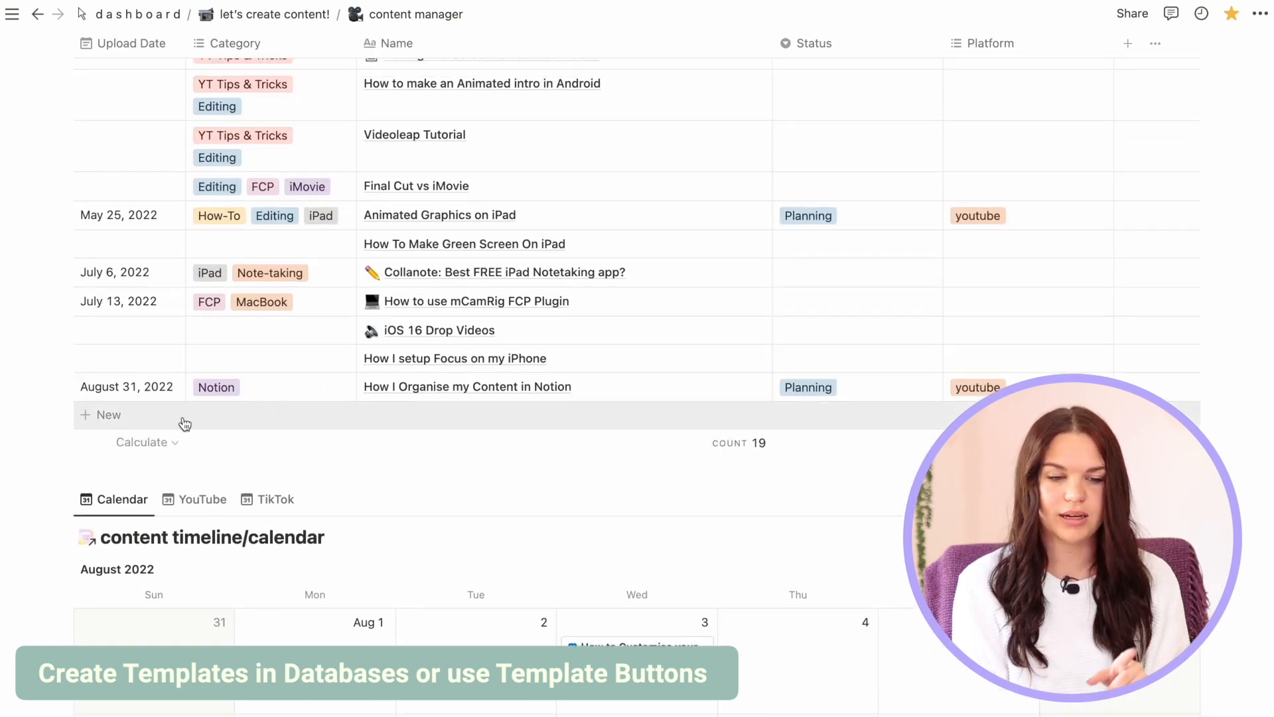
click(97, 416)
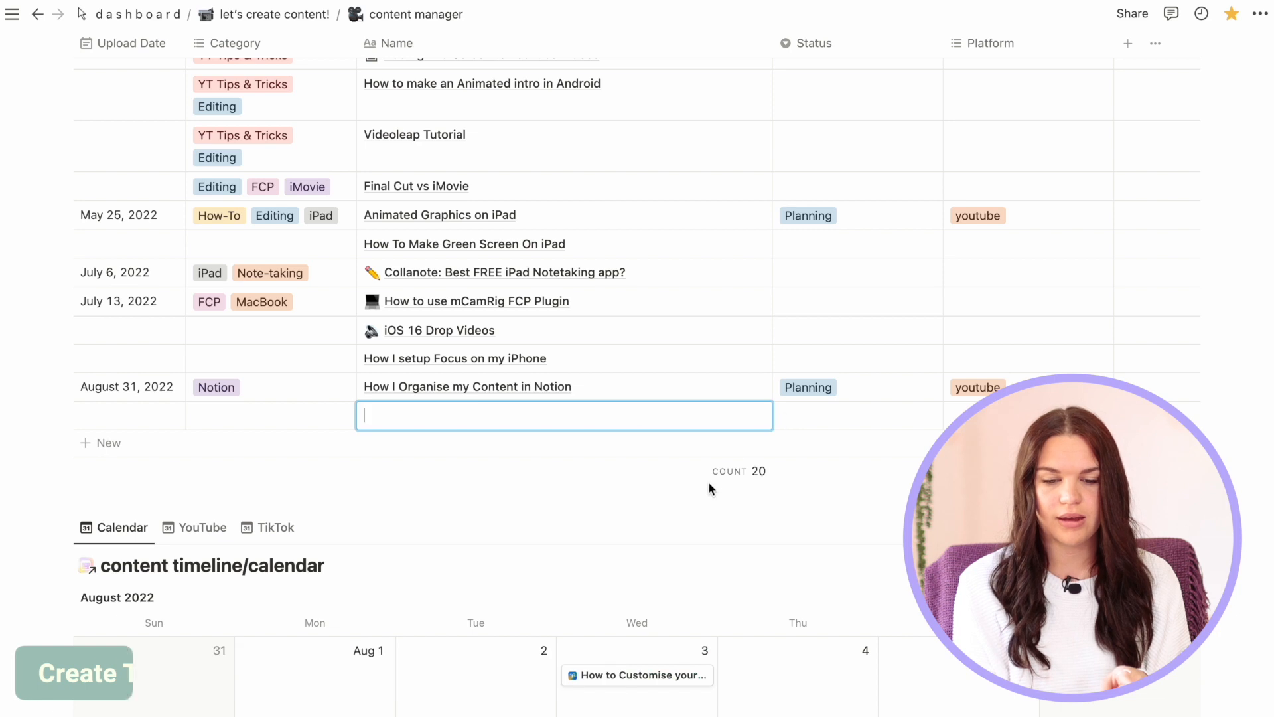
click(737, 415)
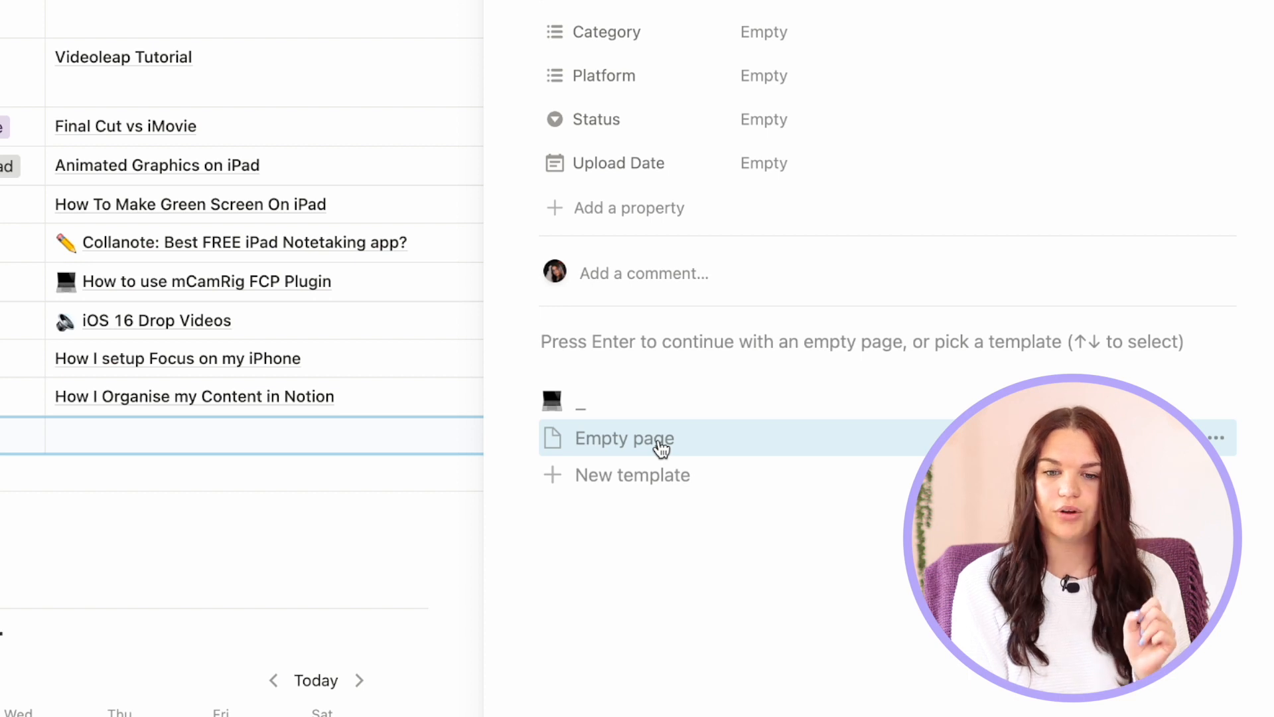
click(605, 488)
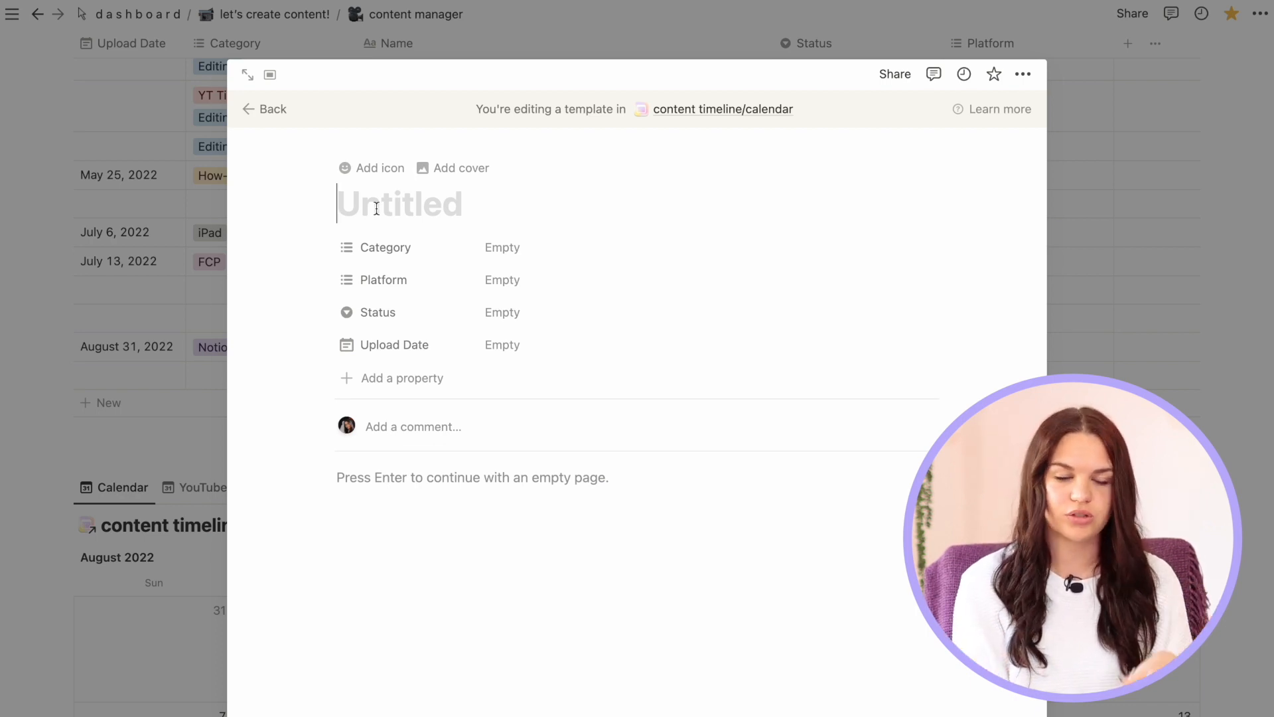
Title the template "-" and build its layout with a video icon, peach cover and coloured Outline, Script and Description headings
text(-)
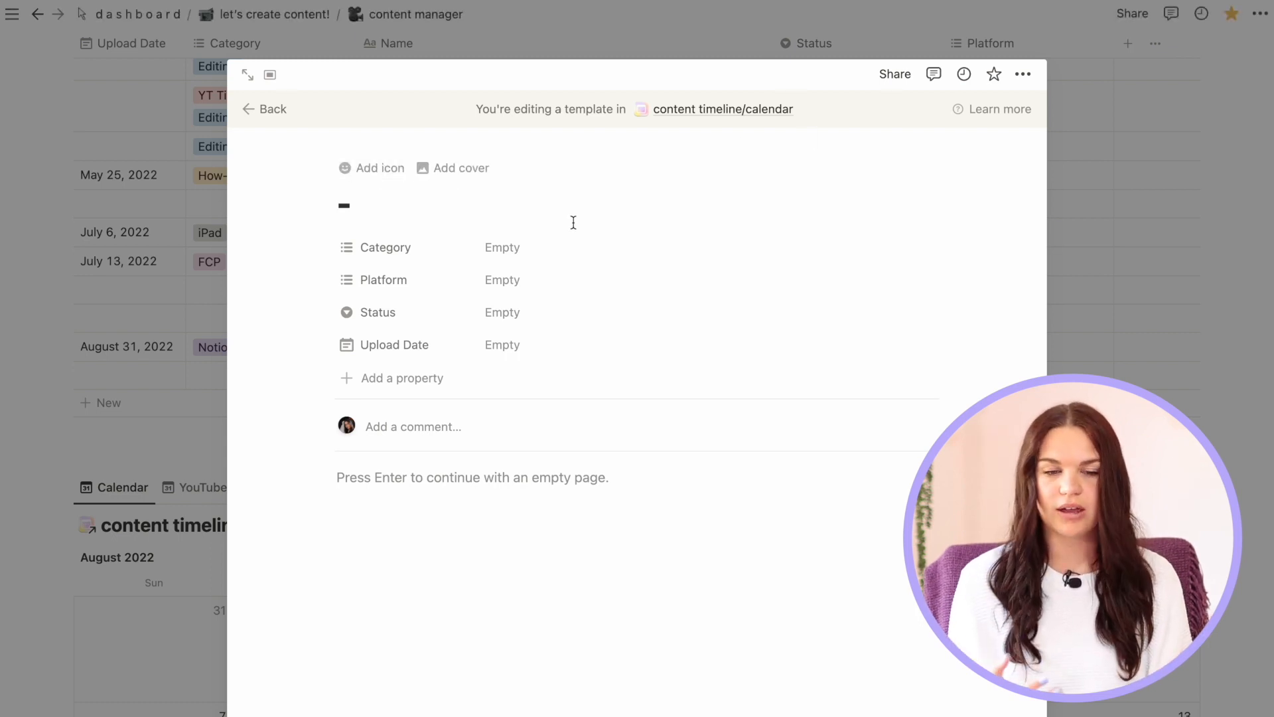
click(445, 494)
text(/h3)
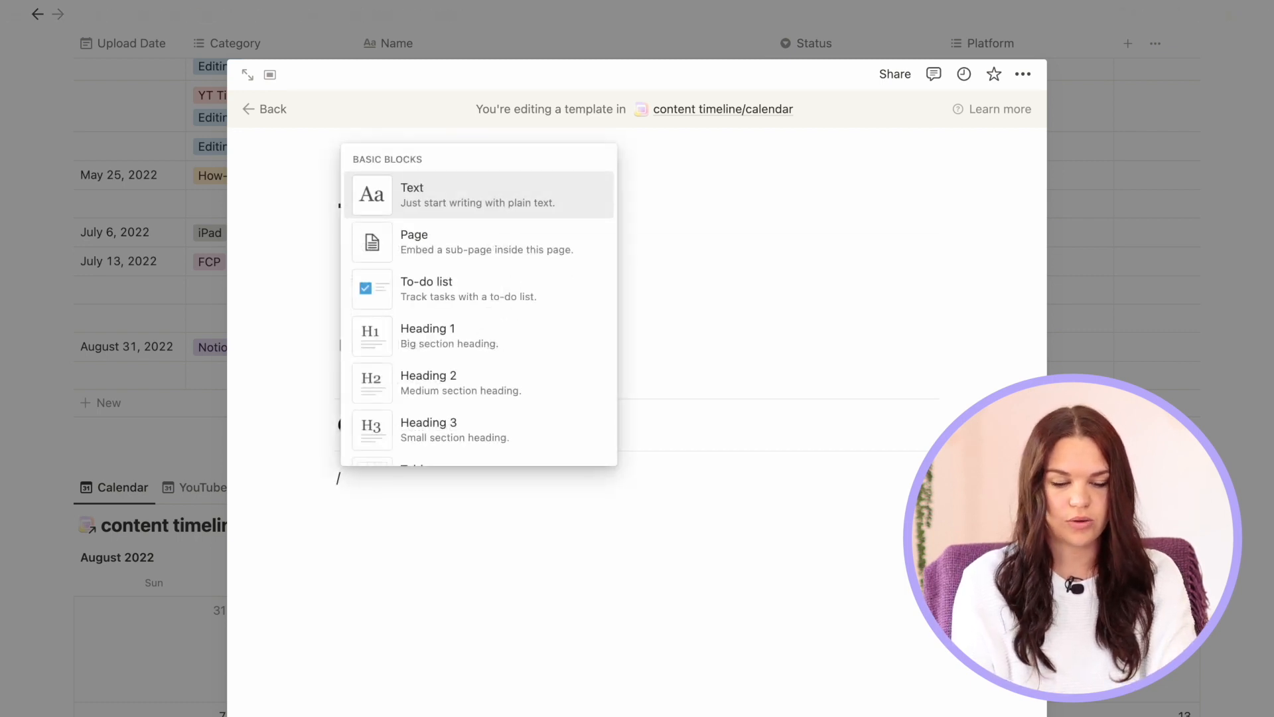
key(Return)
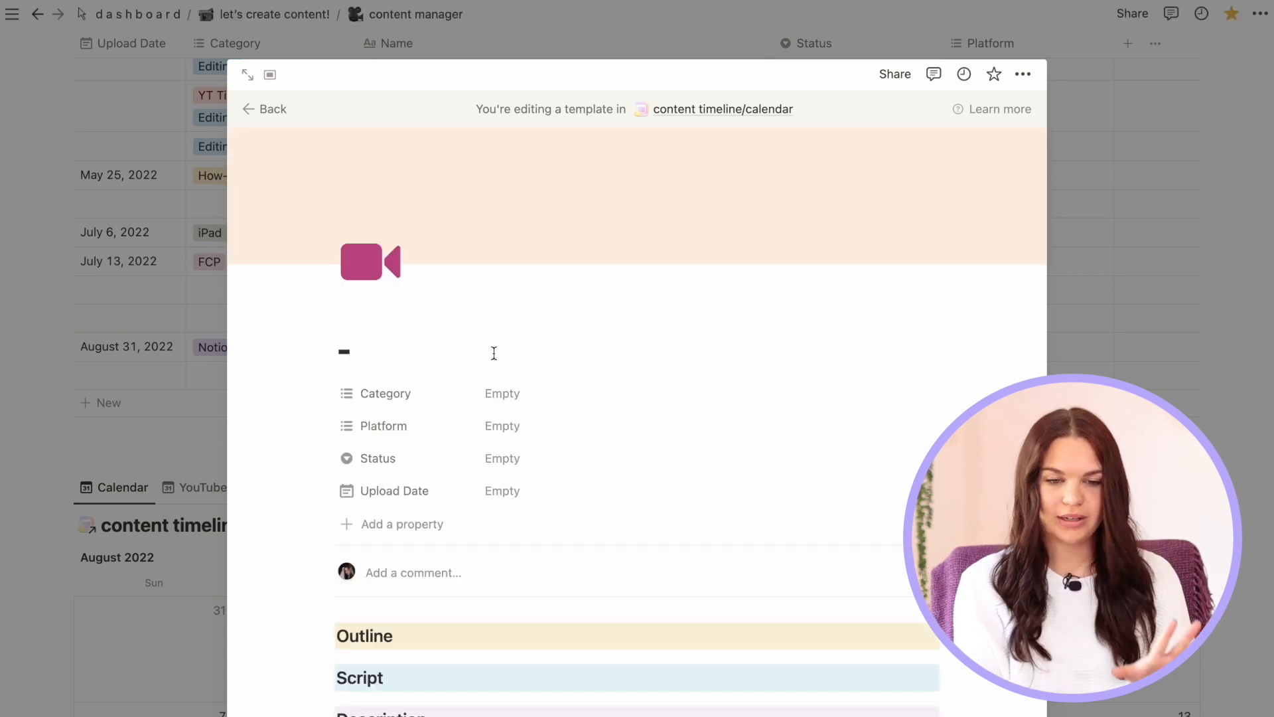
Look over the finished template, return to the blank content timeline entry and choose the "-" template for it
scroll(495, 352, up, 1)
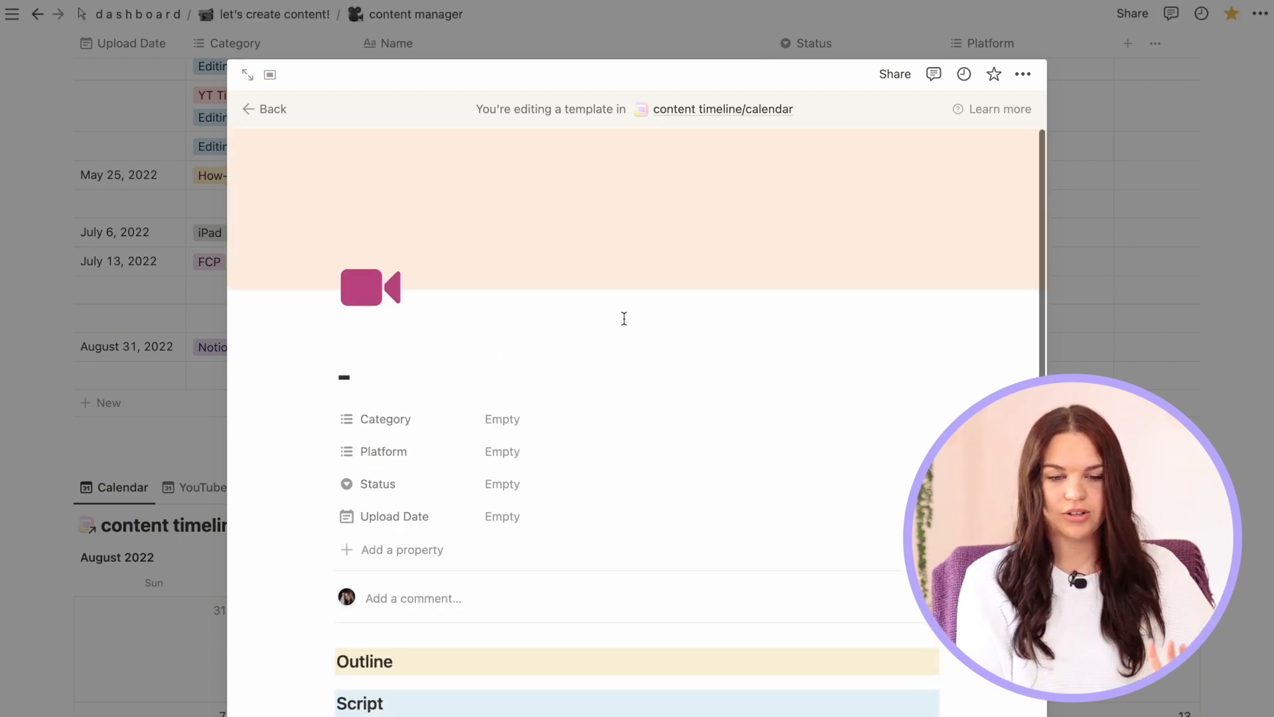
scroll(623, 316, down, 2)
scroll(574, 332, up, 2)
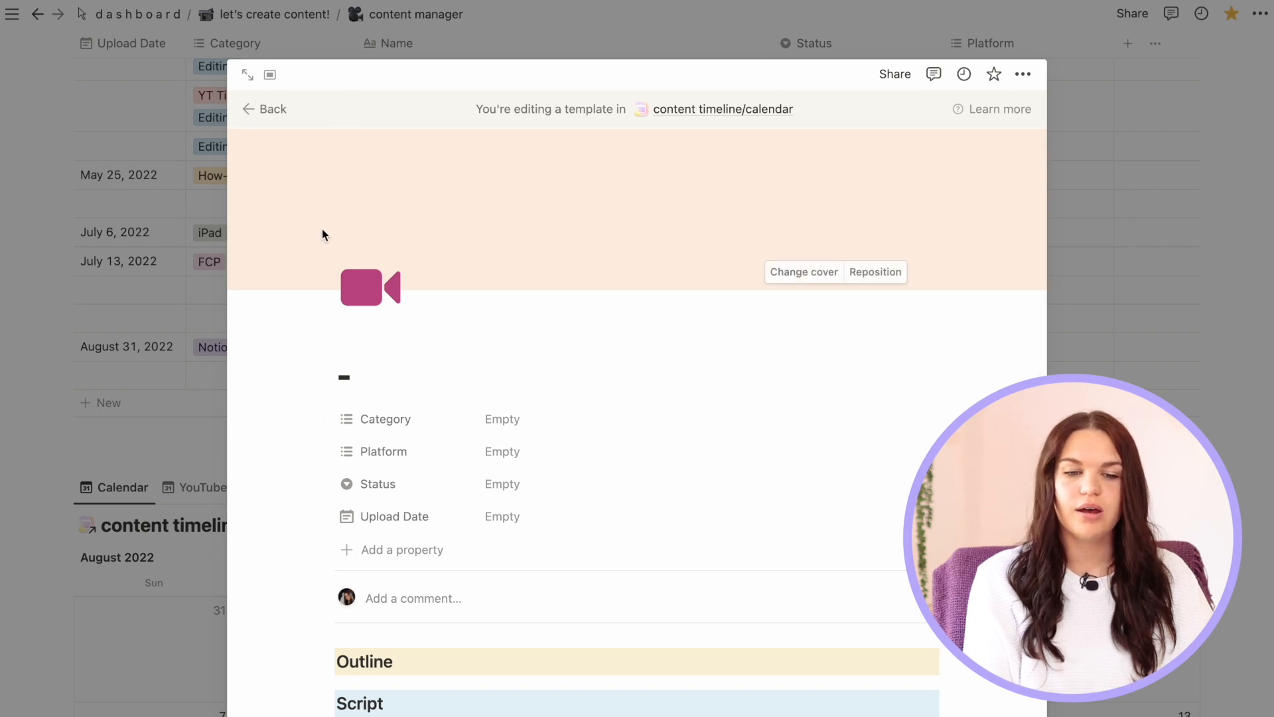
scroll(286, 415, down, 3)
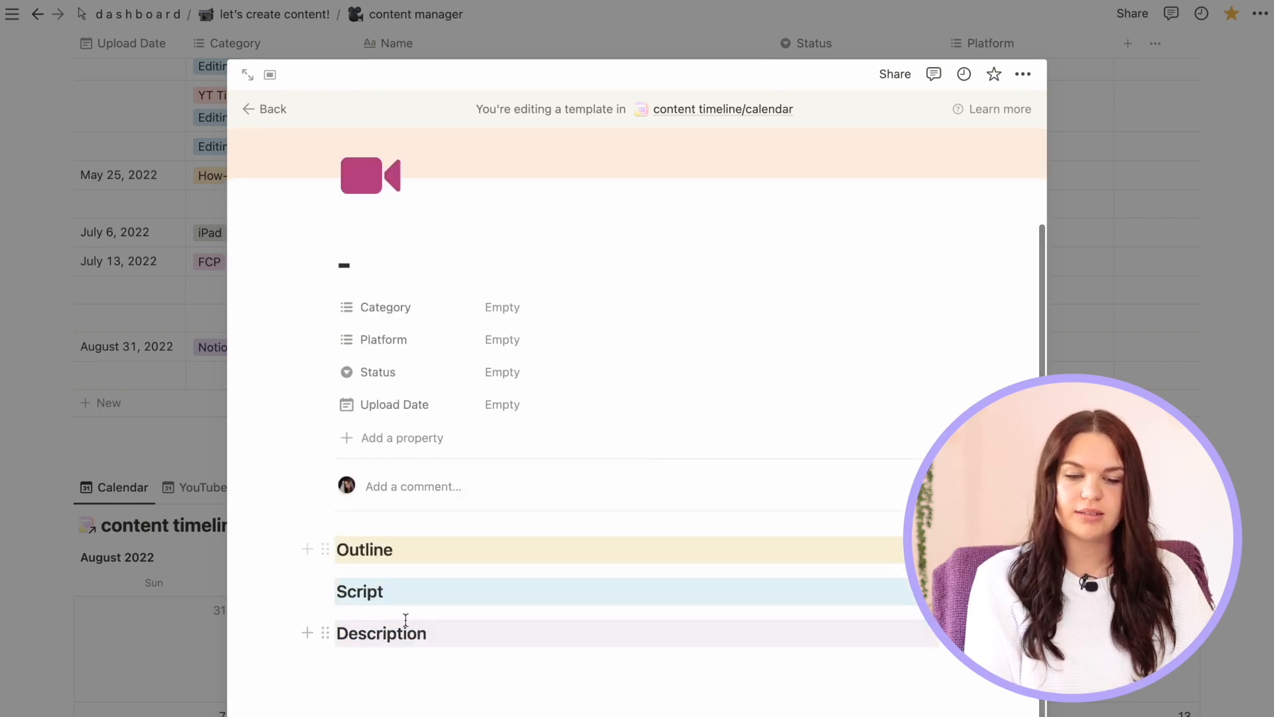
scroll(410, 583, up, 3)
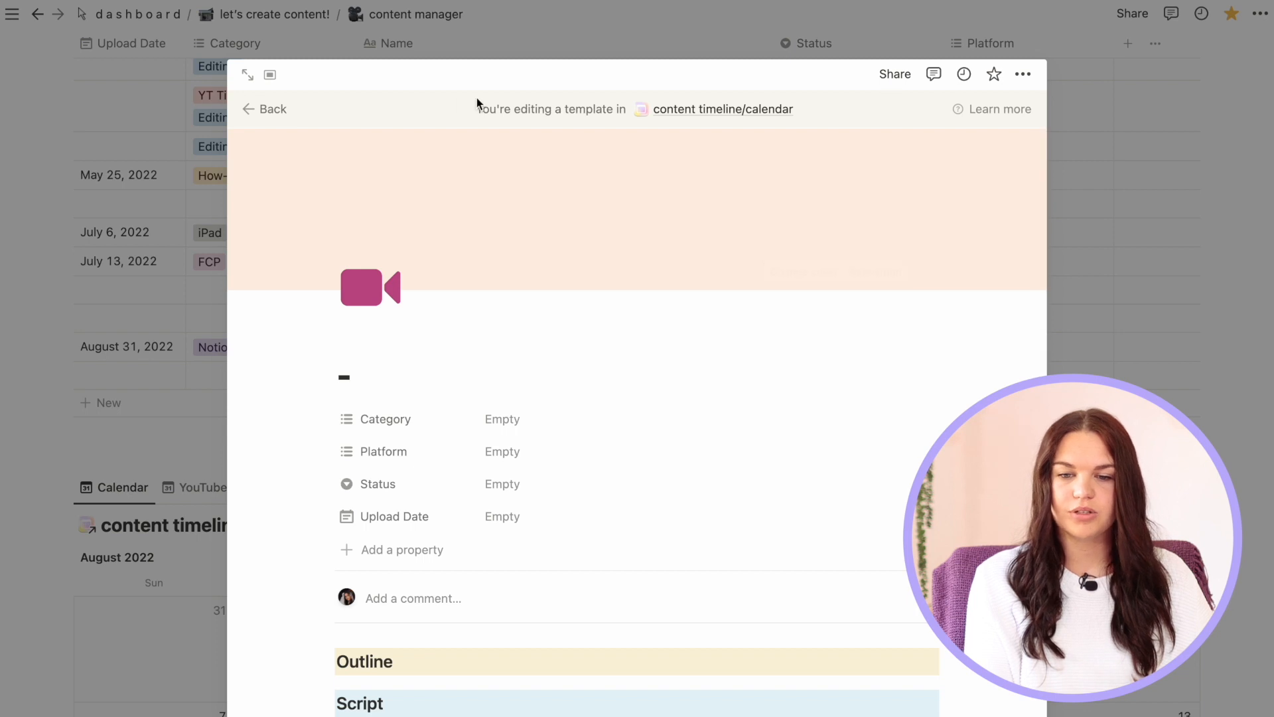
click(267, 115)
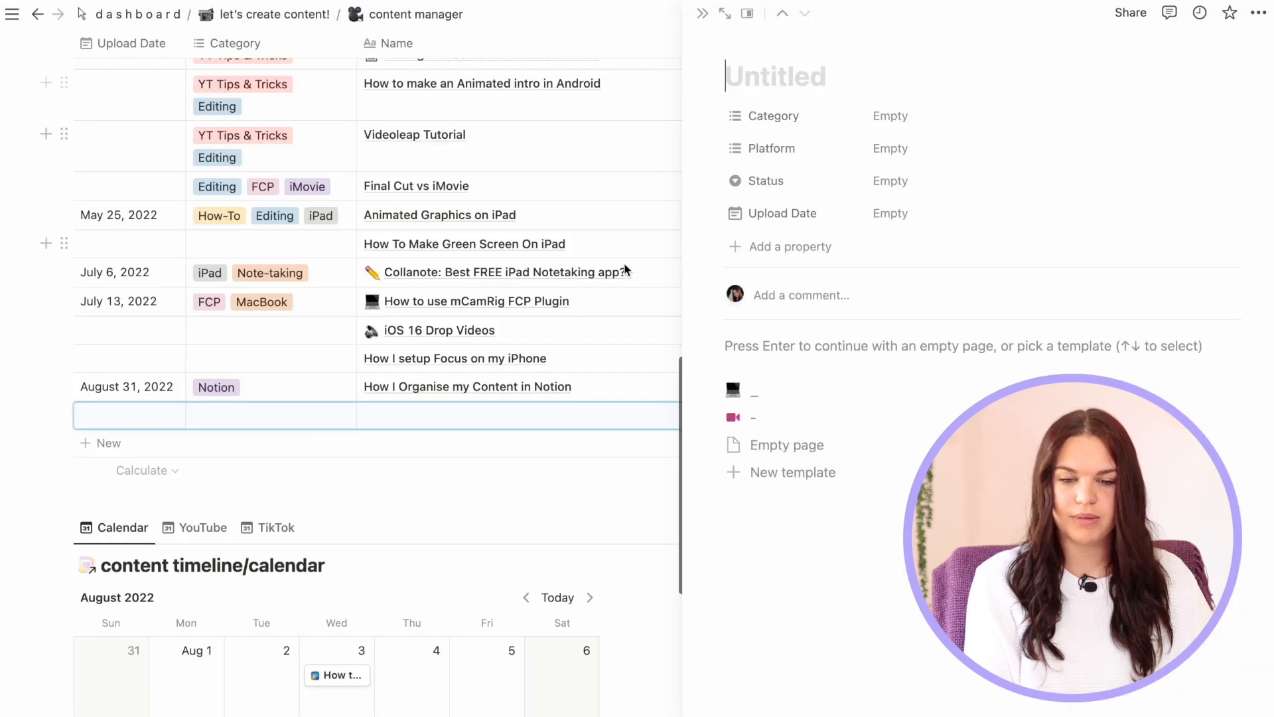
click(837, 426)
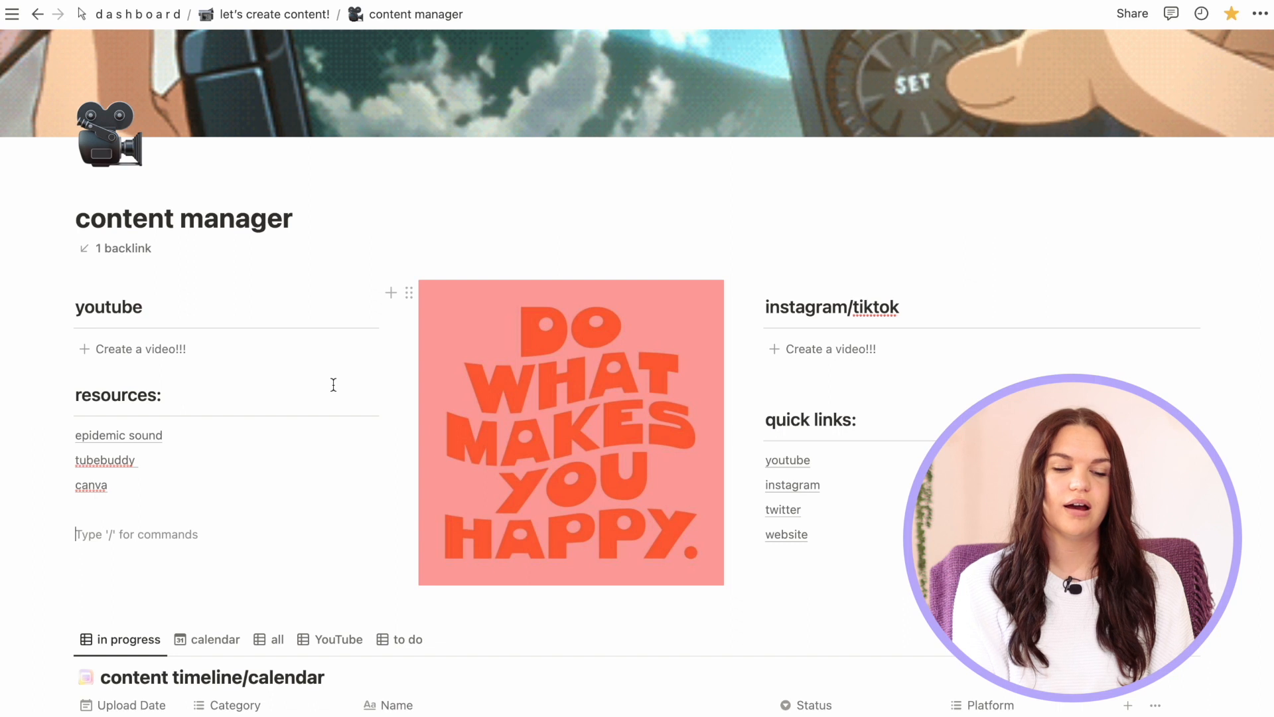
Insert a template button below the resources links and name it "New Video"
text(/tem)
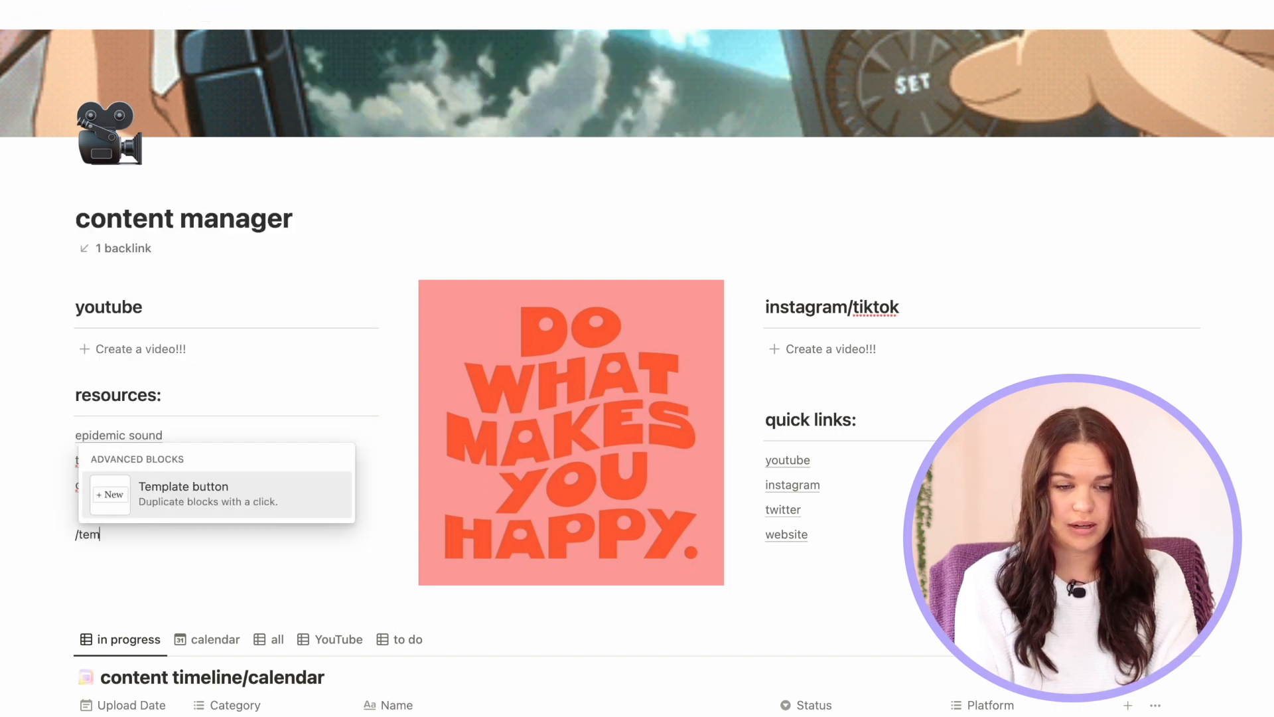
key(Return)
scroll(264, 554, down, 3)
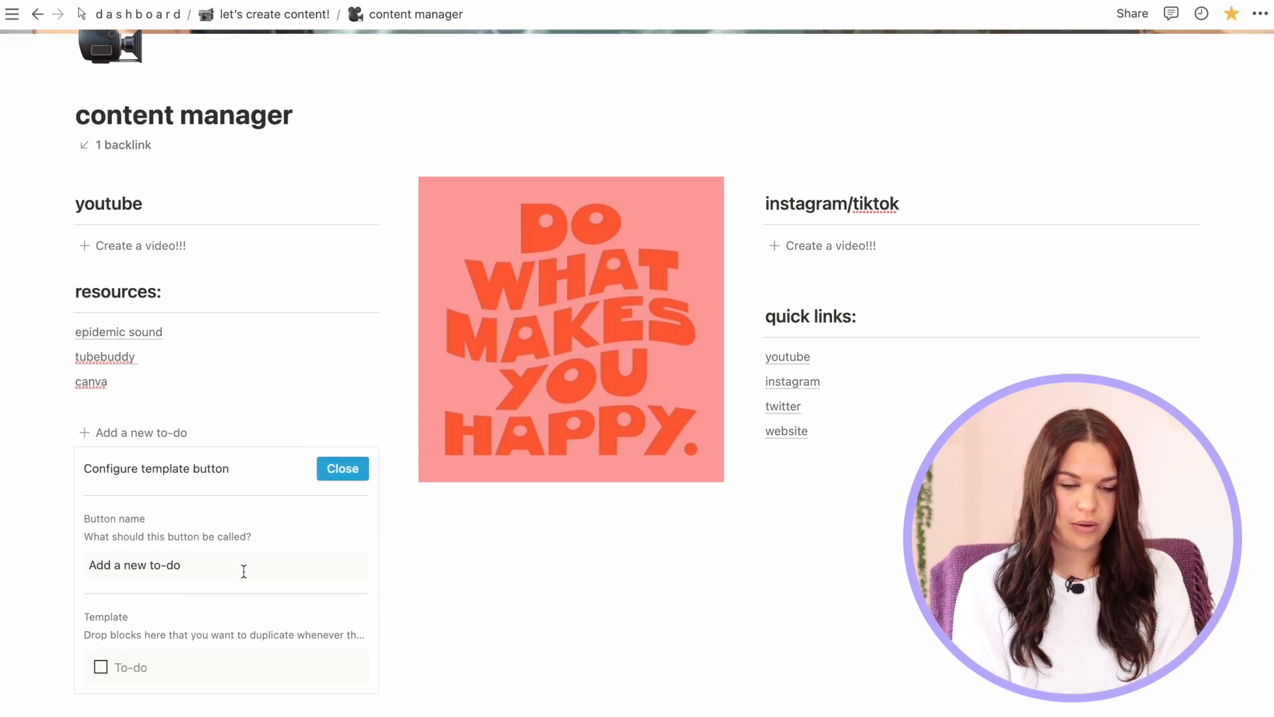
drag(182, 554, 97, 555)
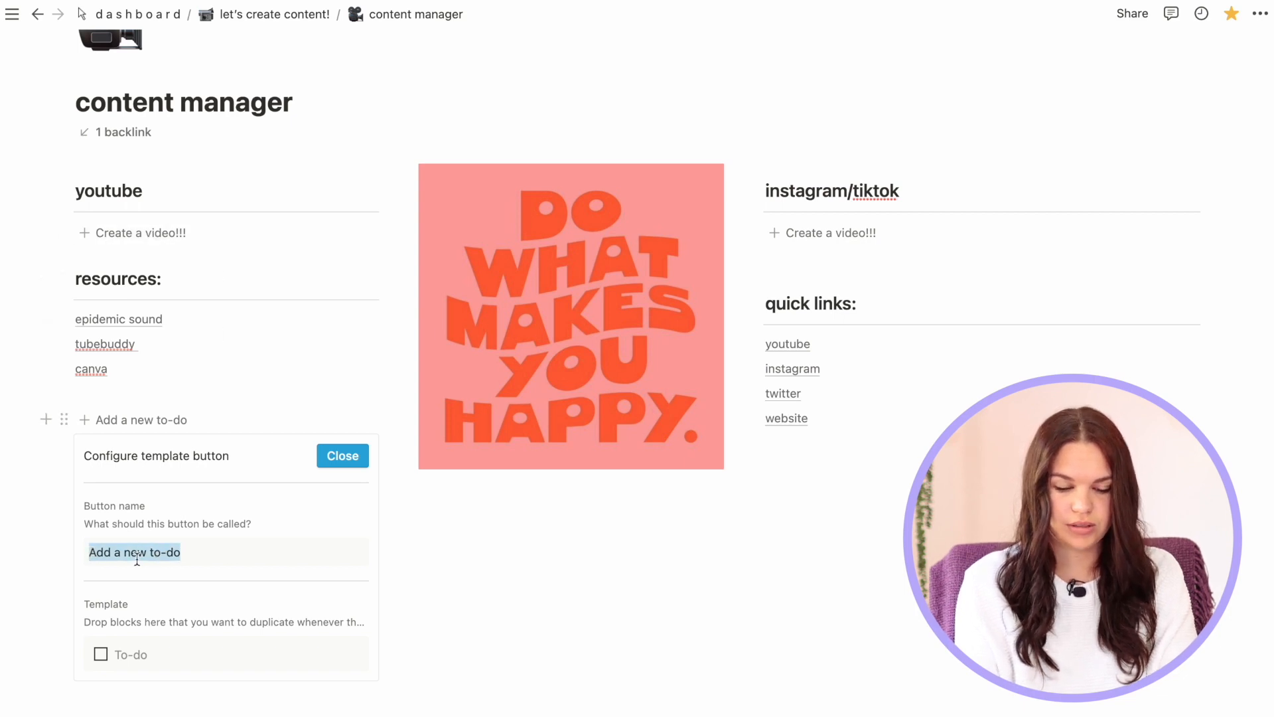
text(Vn)
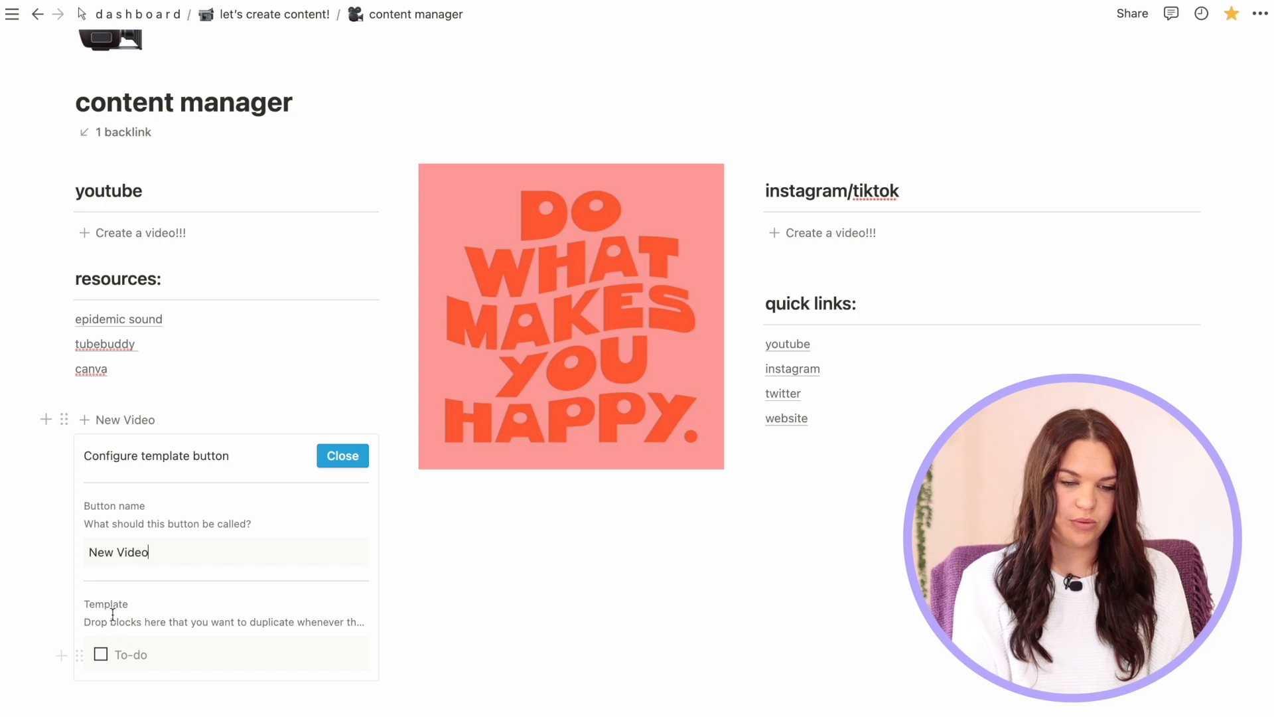
Remove the default to-do from the New Video button's template content
click(78, 654)
click(60, 529)
scroll(216, 588, down, 2)
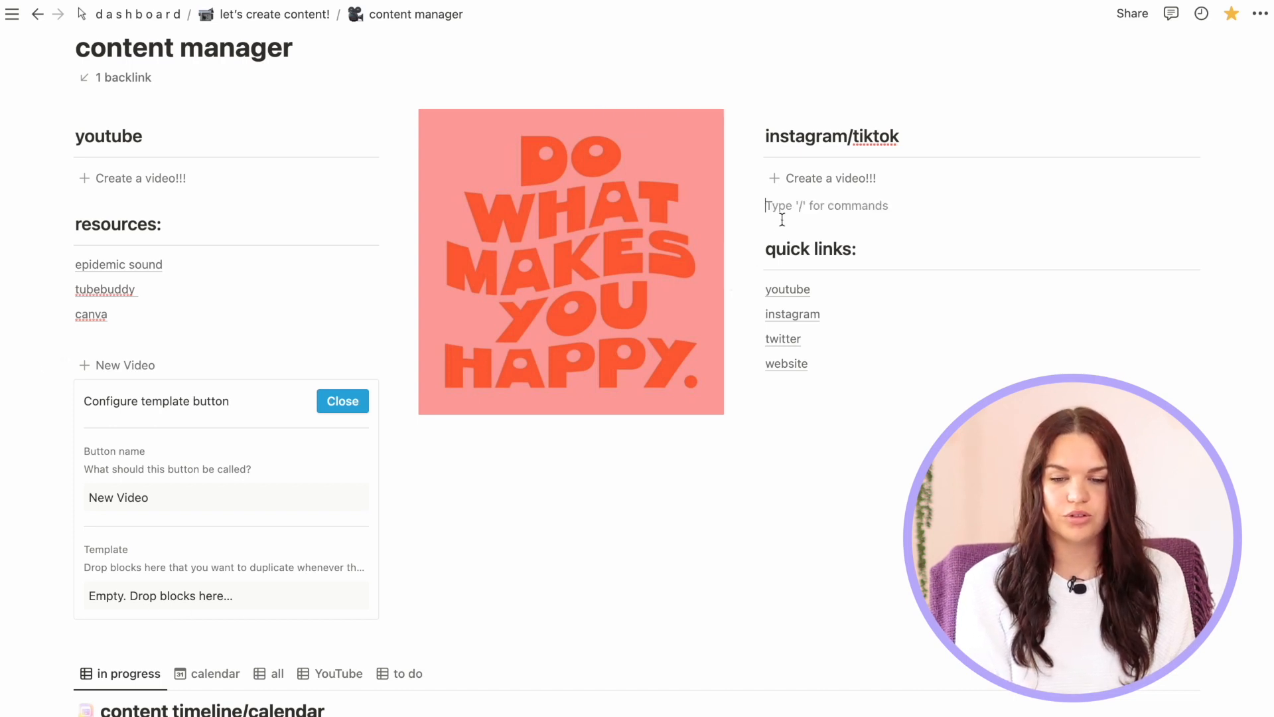
Create an untitled page under the instagram/tiktok section and move it into the New Video button's template
text(/page)
key(Return)
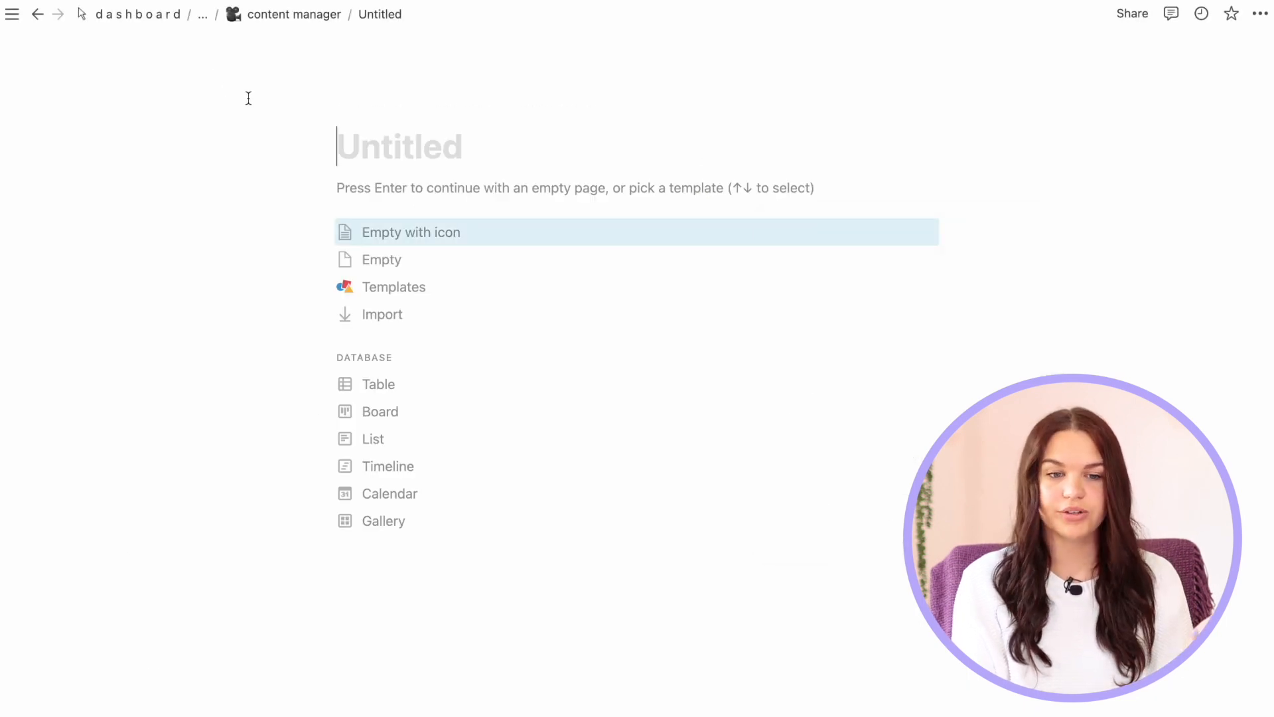
click(270, 15)
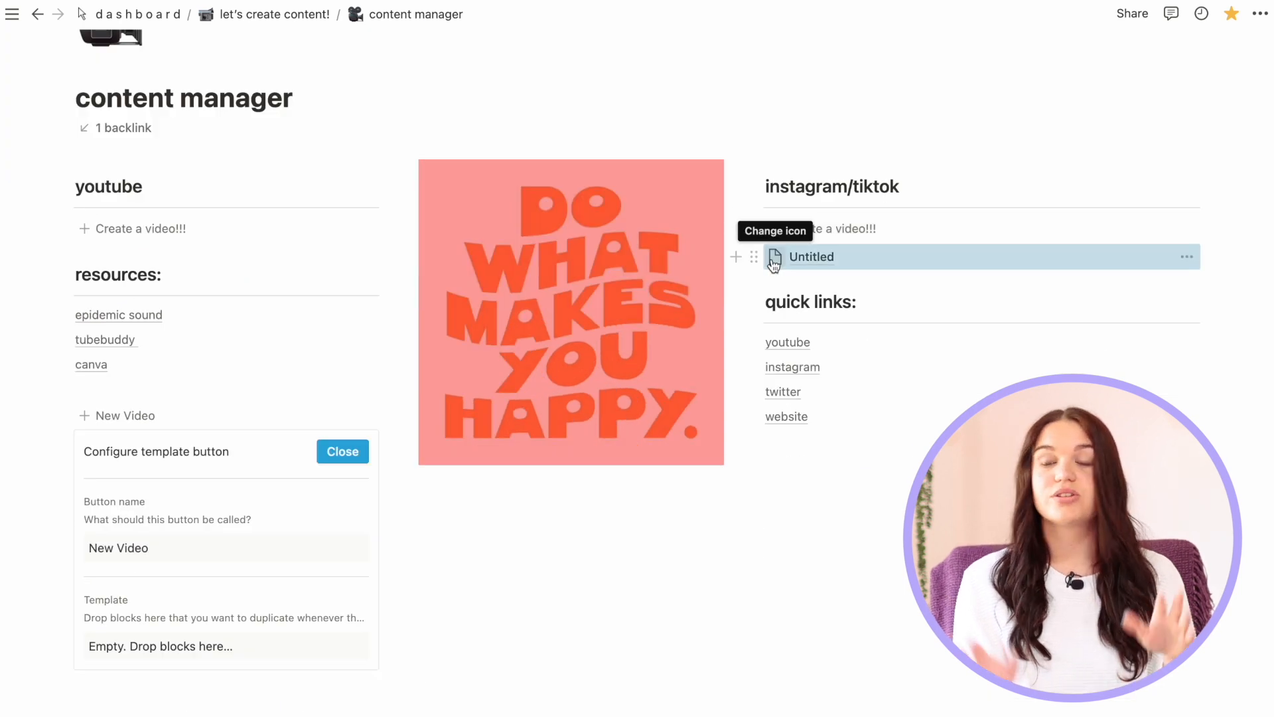
drag(754, 258, 137, 651)
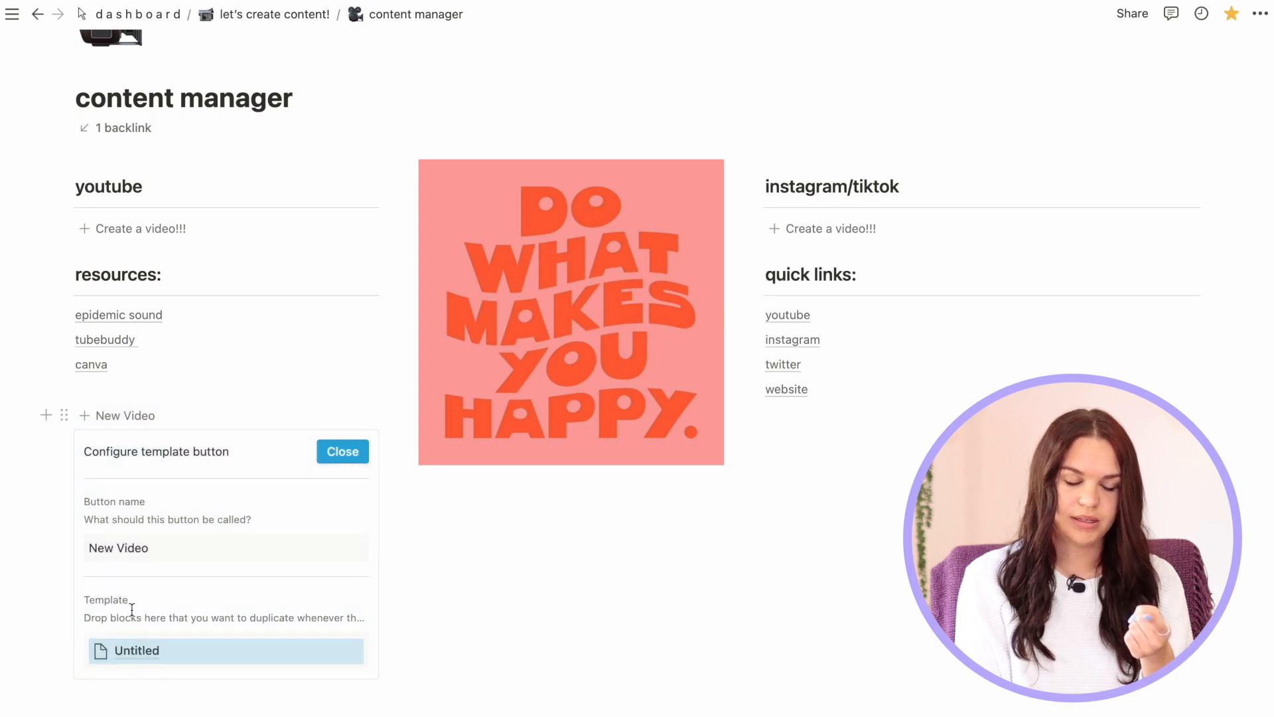
Close the button's configuration, generate a page with New Video and return to the content manager page
click(343, 451)
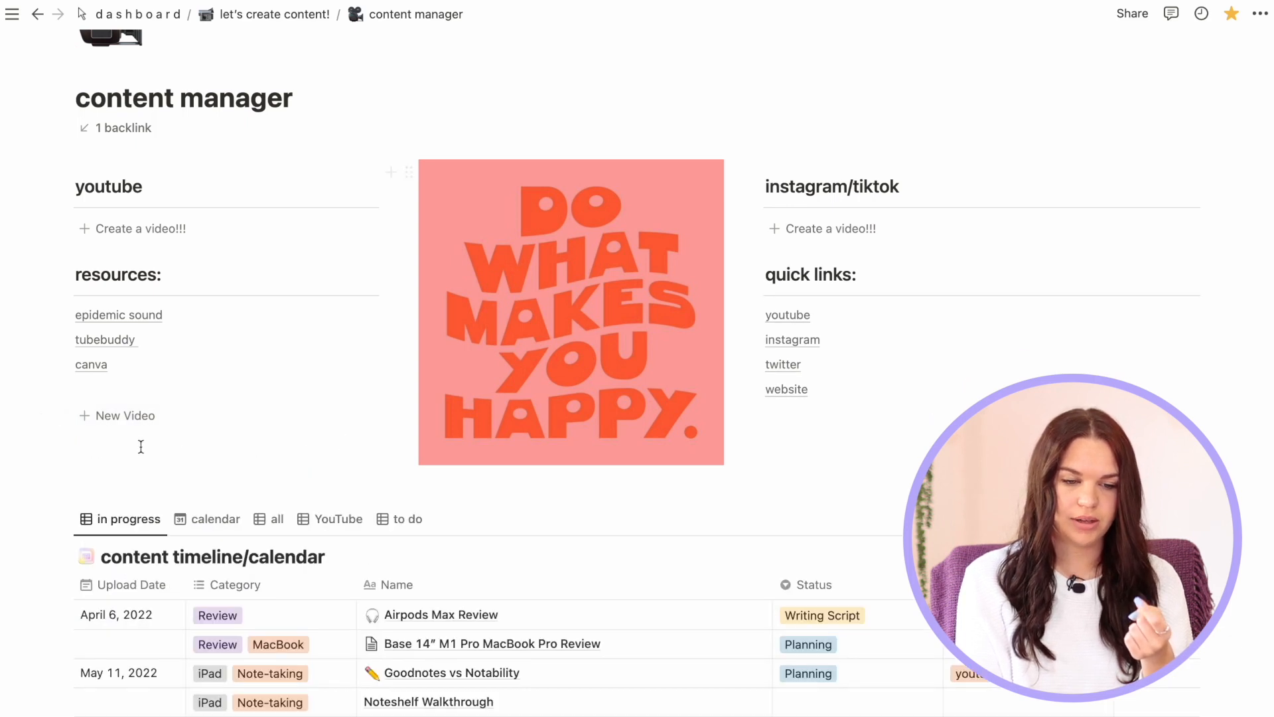
click(120, 425)
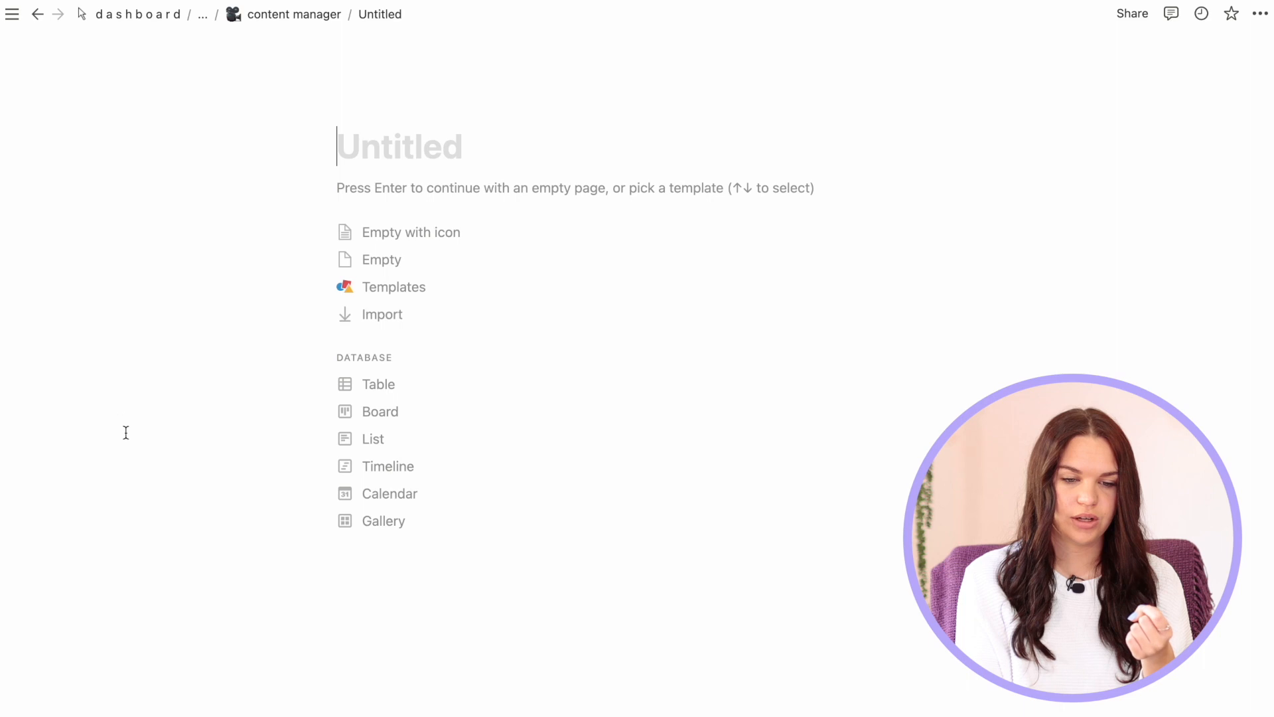
click(294, 15)
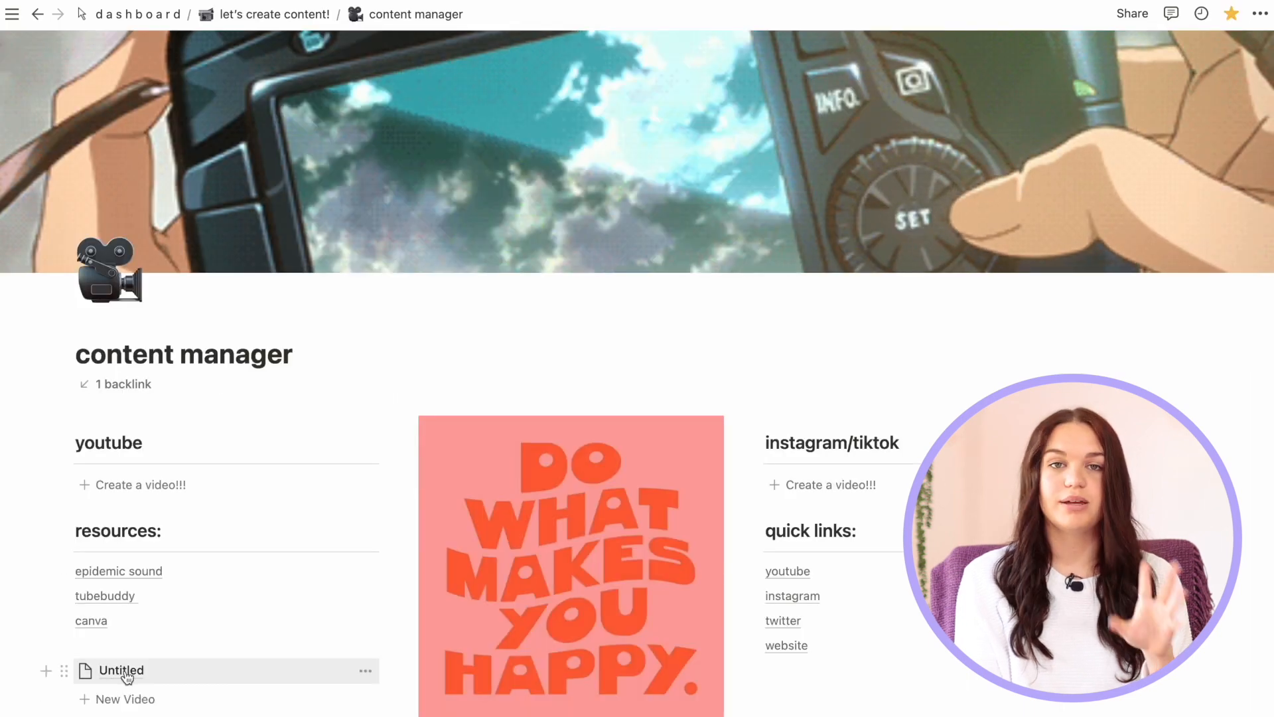
Delete the generated untitled page and the New Video template button from below the resources links
scroll(250, 683, down, 1)
click(365, 671)
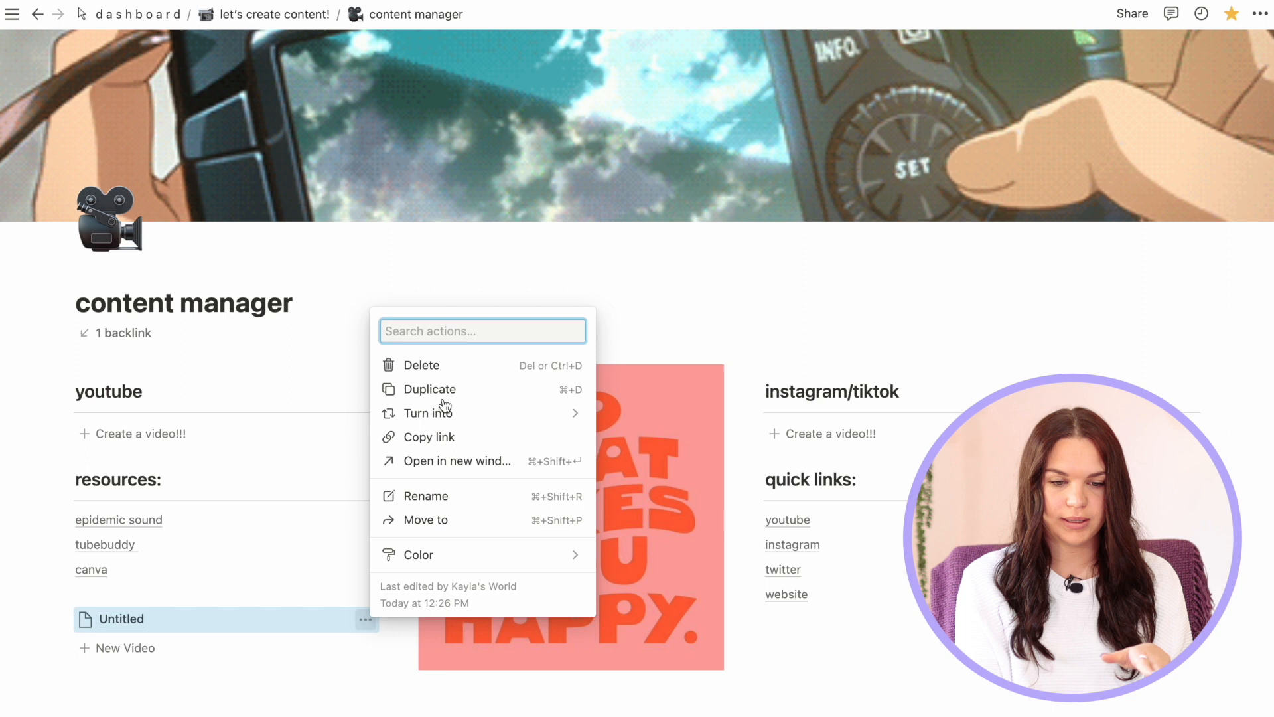
click(391, 366)
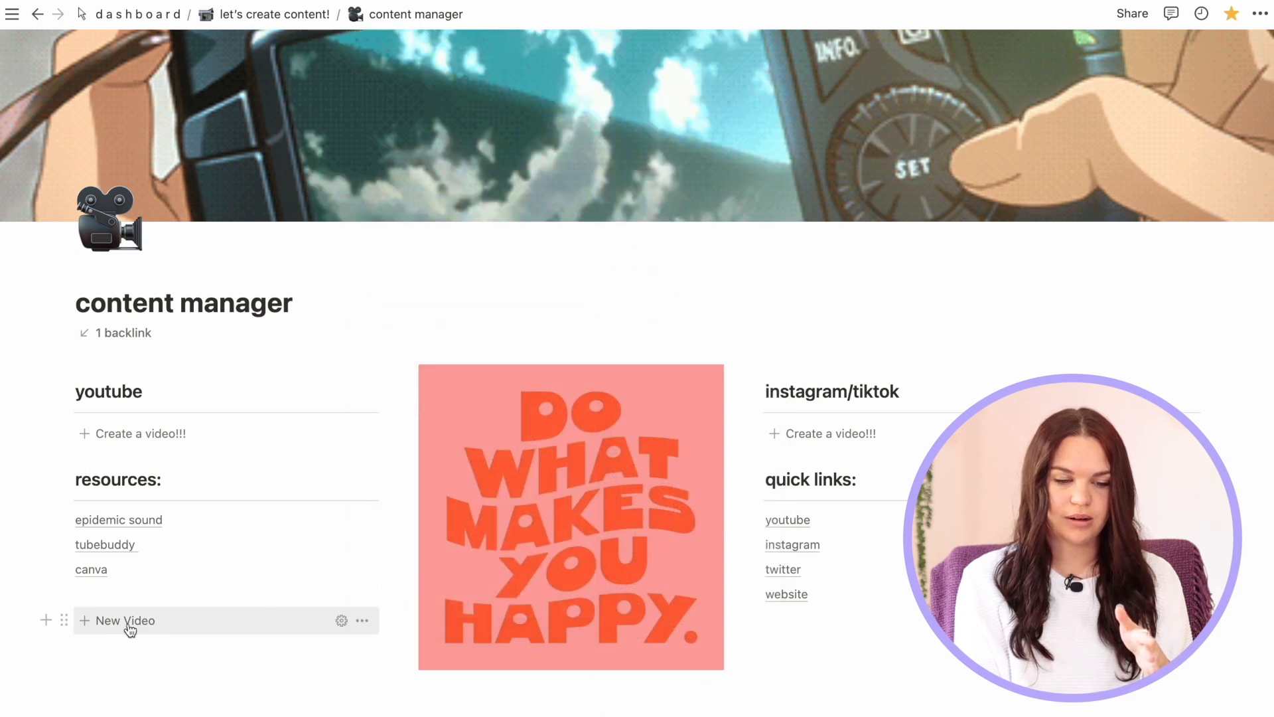
click(63, 620)
click(130, 543)
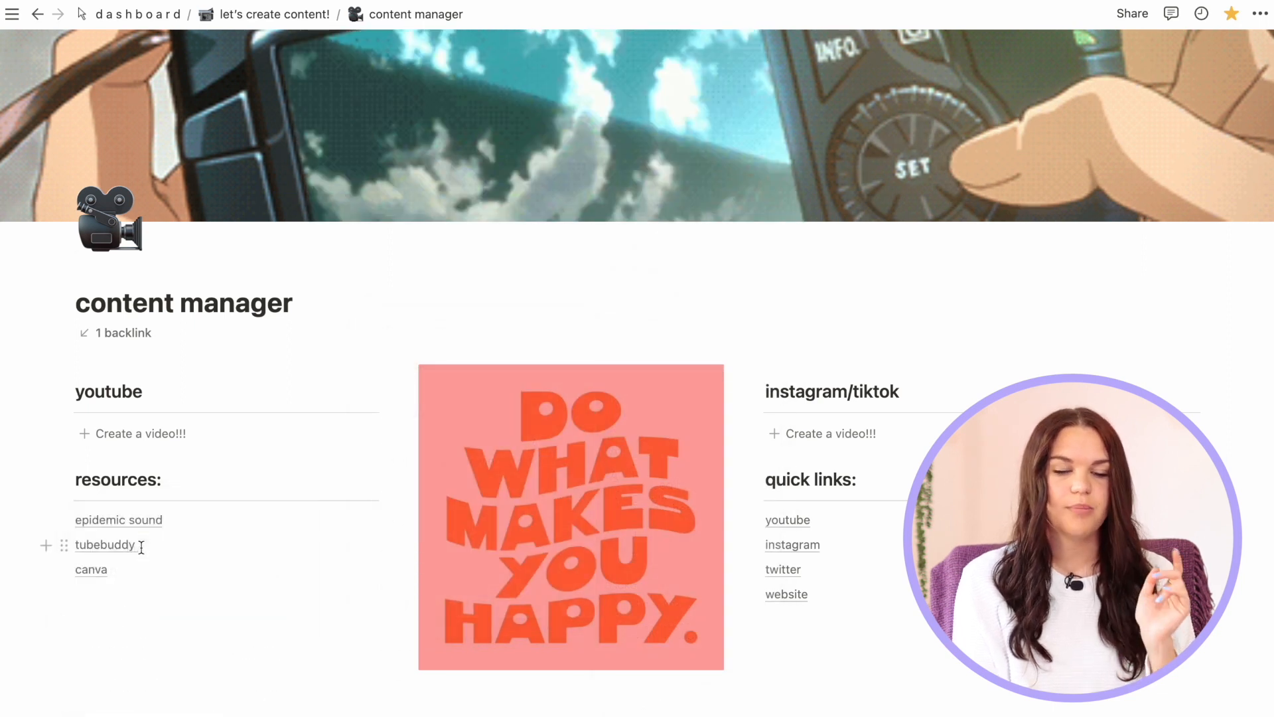
Look over the content manager page's video buttons, image, resources and quick links, and check where the epidemic sound link leads
scroll(141, 547, down, 3)
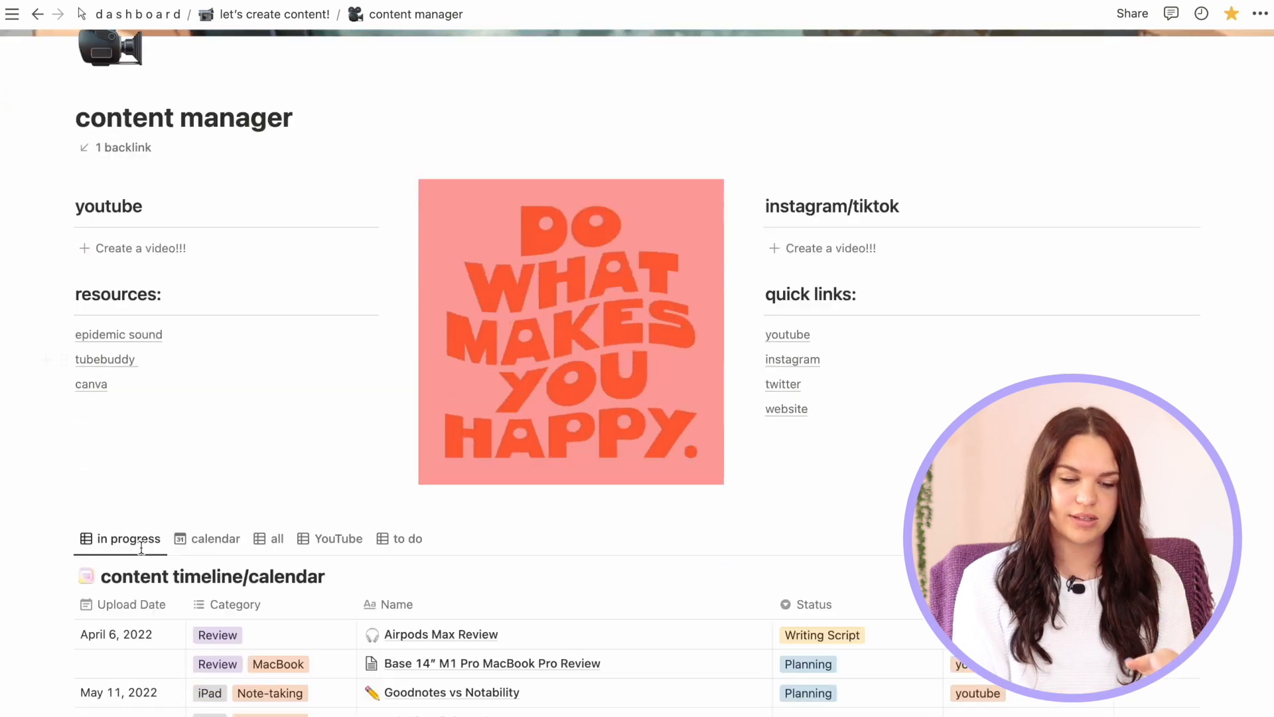
scroll(141, 547, down, 1)
scroll(202, 365, up, 2)
scroll(332, 431, down, 8)
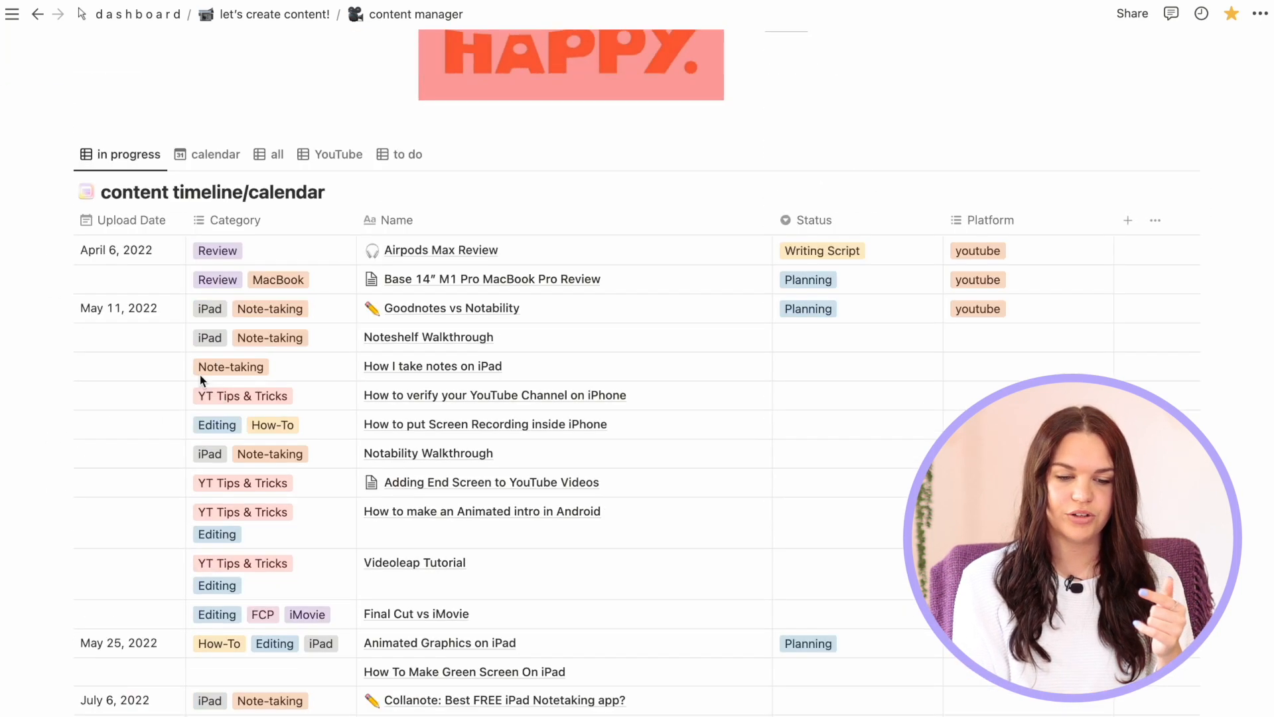
scroll(425, 491, up, 4)
scroll(425, 491, up, 8)
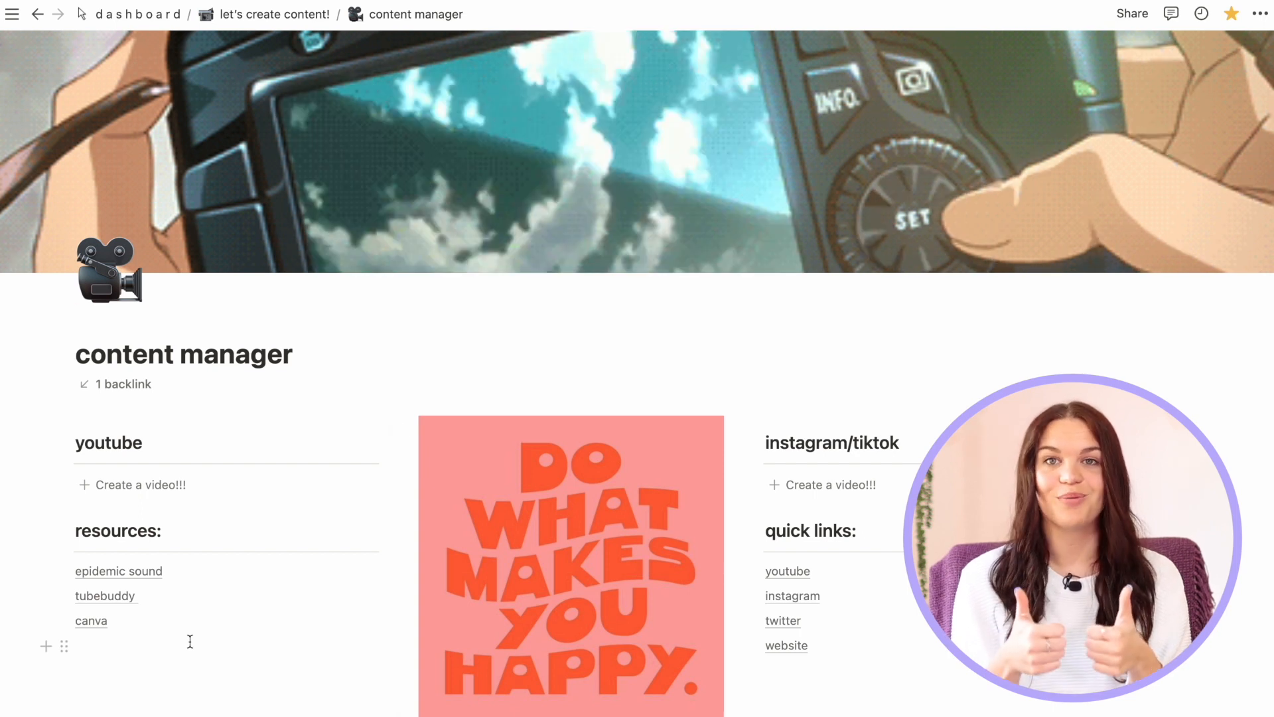
scroll(190, 641, down, 3)
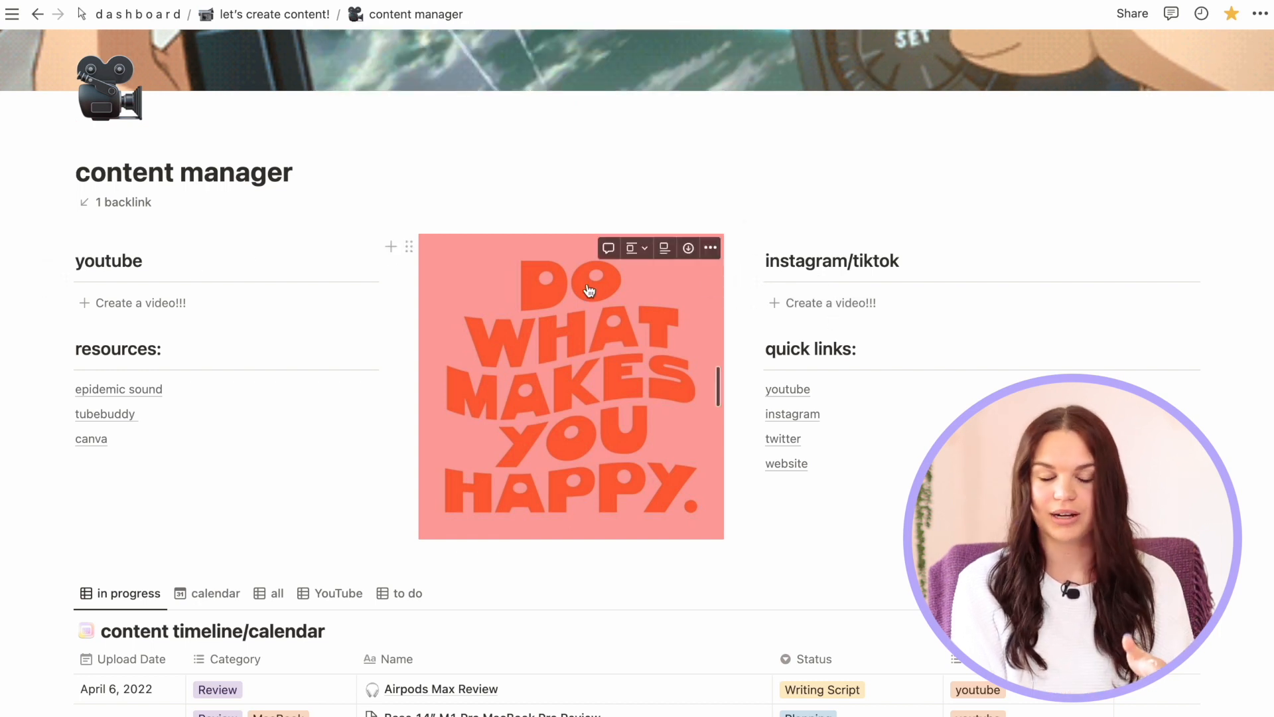
scroll(587, 291, down, 2)
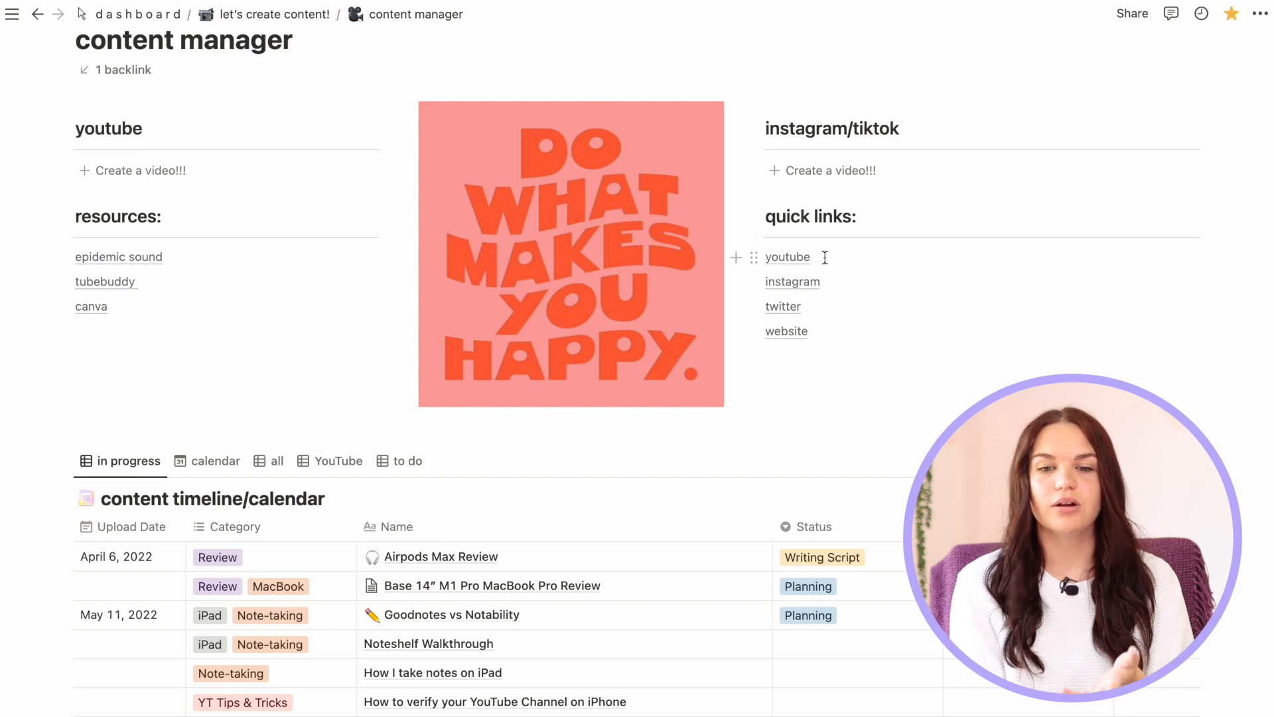
mouse_move(797, 263)
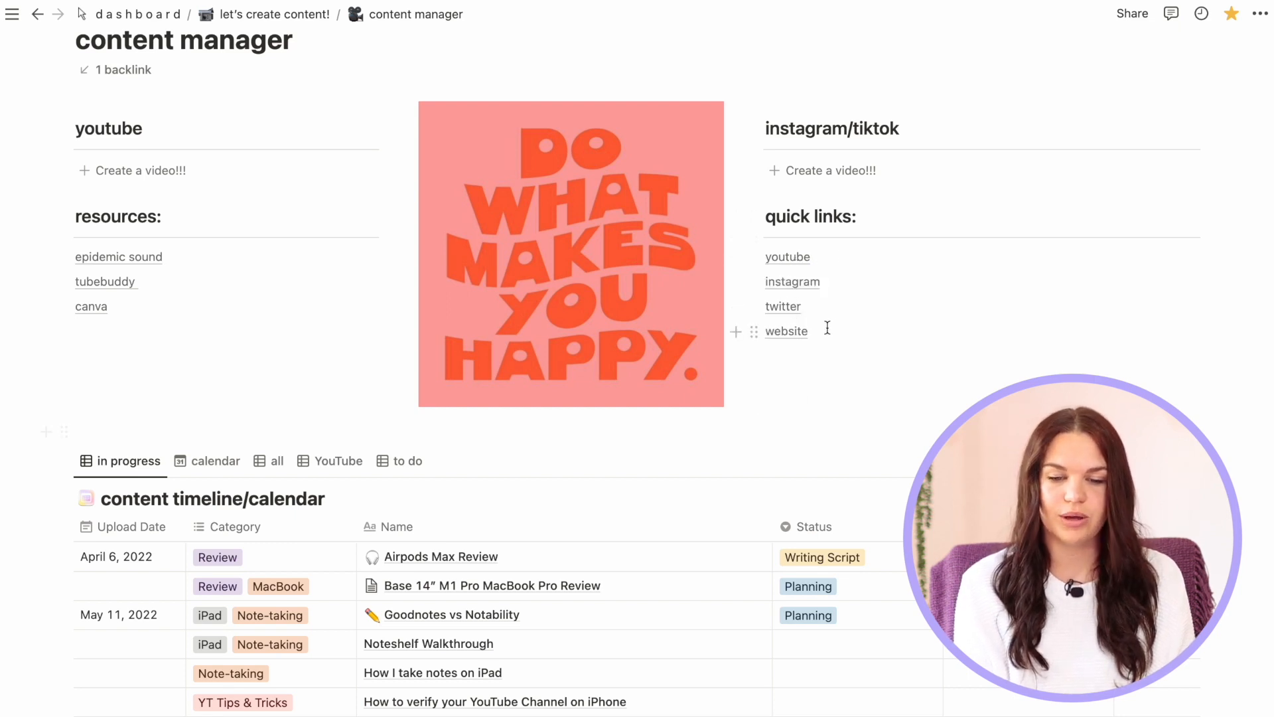
mouse_move(156, 263)
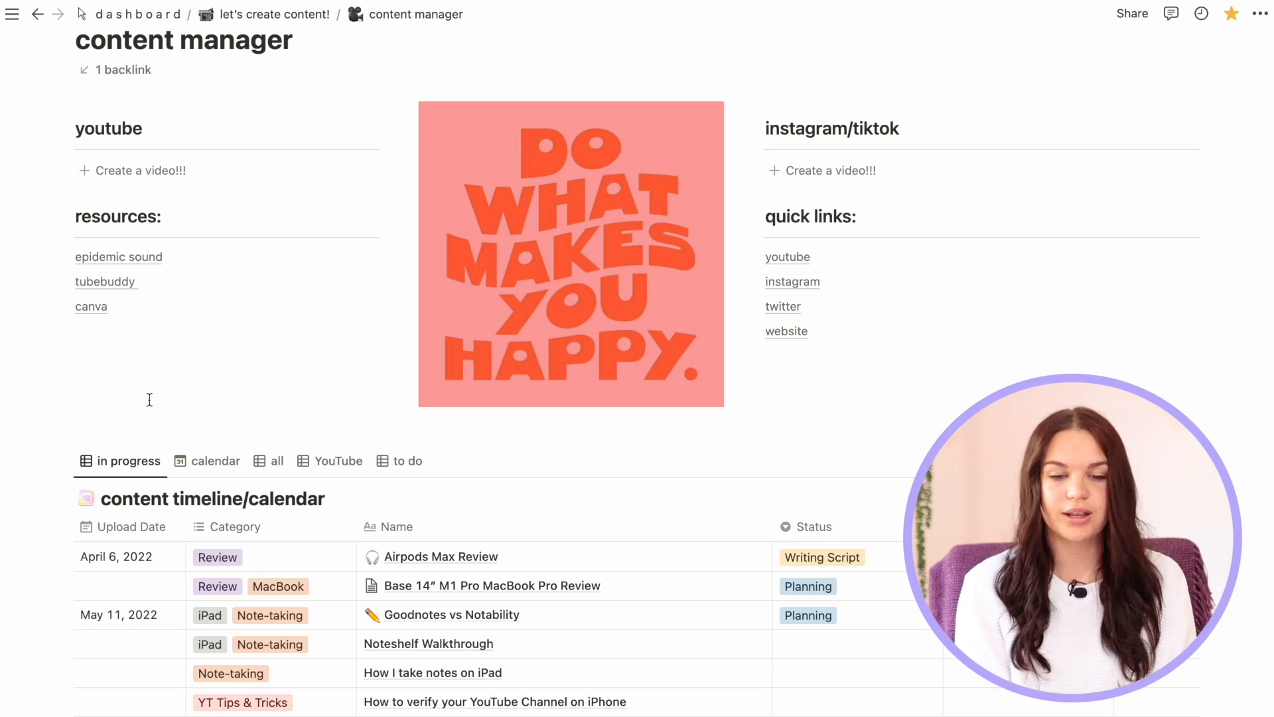
mouse_move(111, 261)
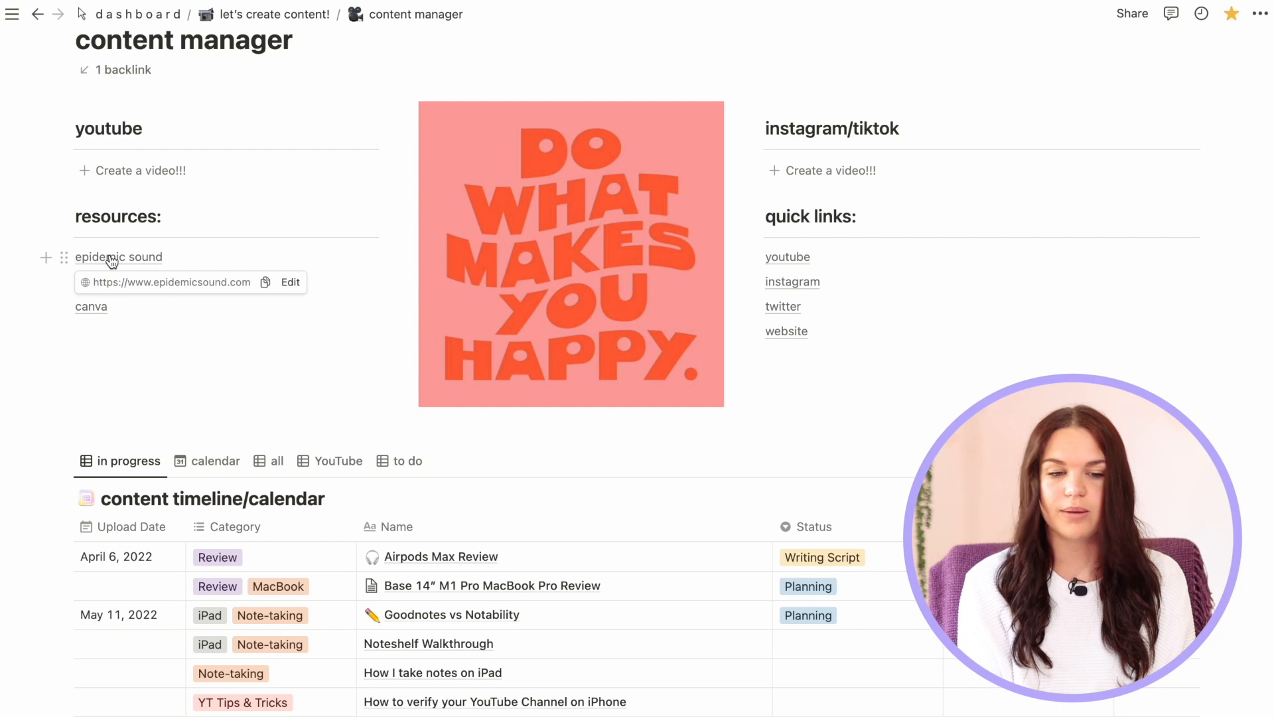
Add a "youtube studio" line below canva in the resources list and open the link options for its text
click(92, 347)
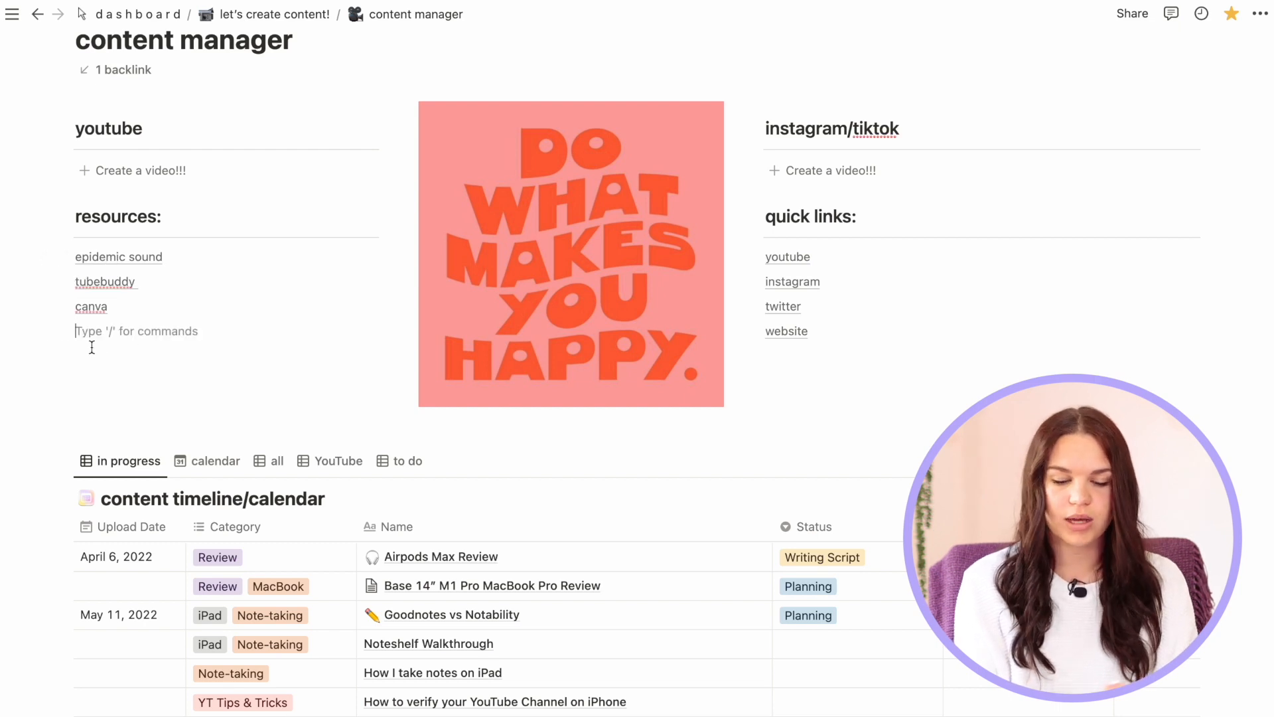
text(youtube studio)
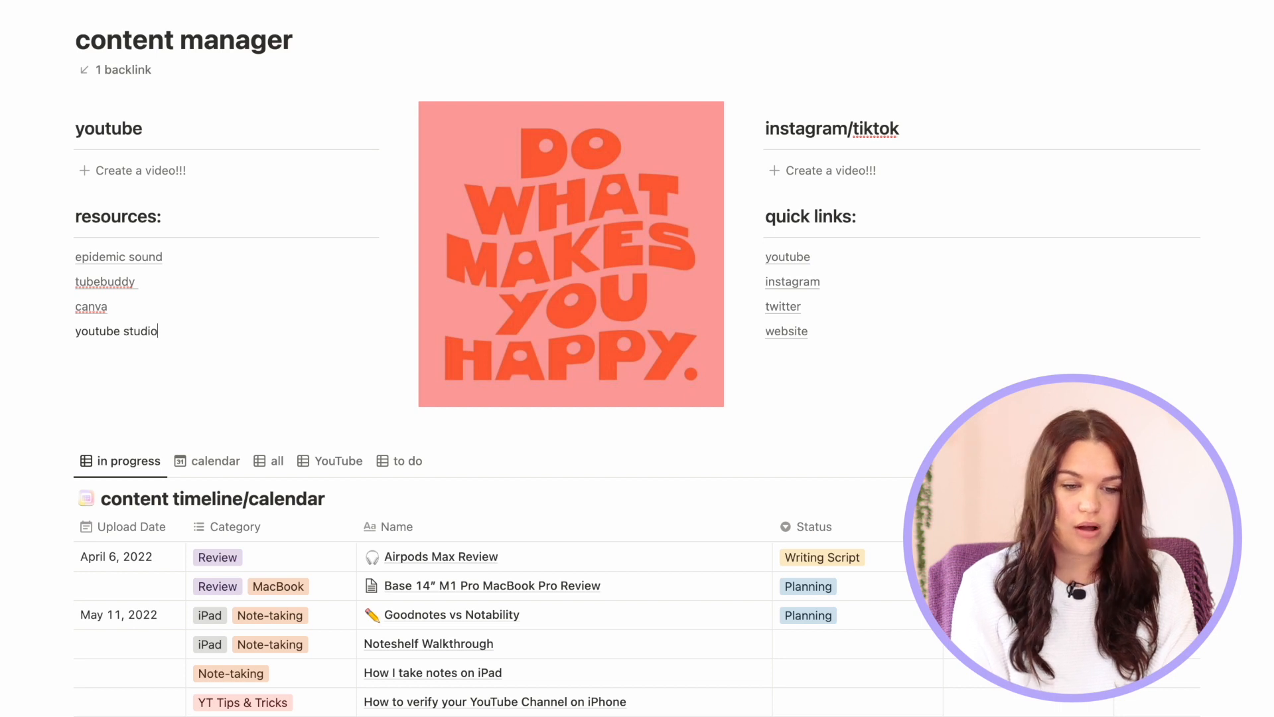
drag(151, 330, 76, 331)
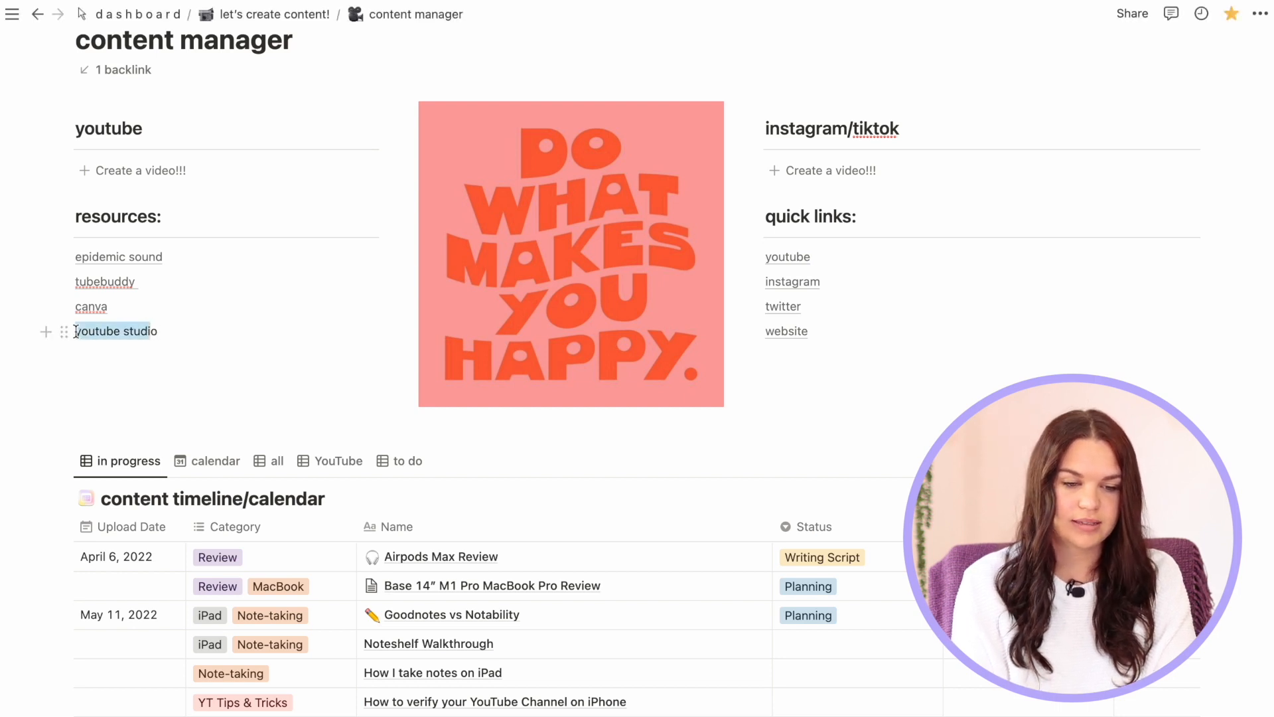
click(117, 304)
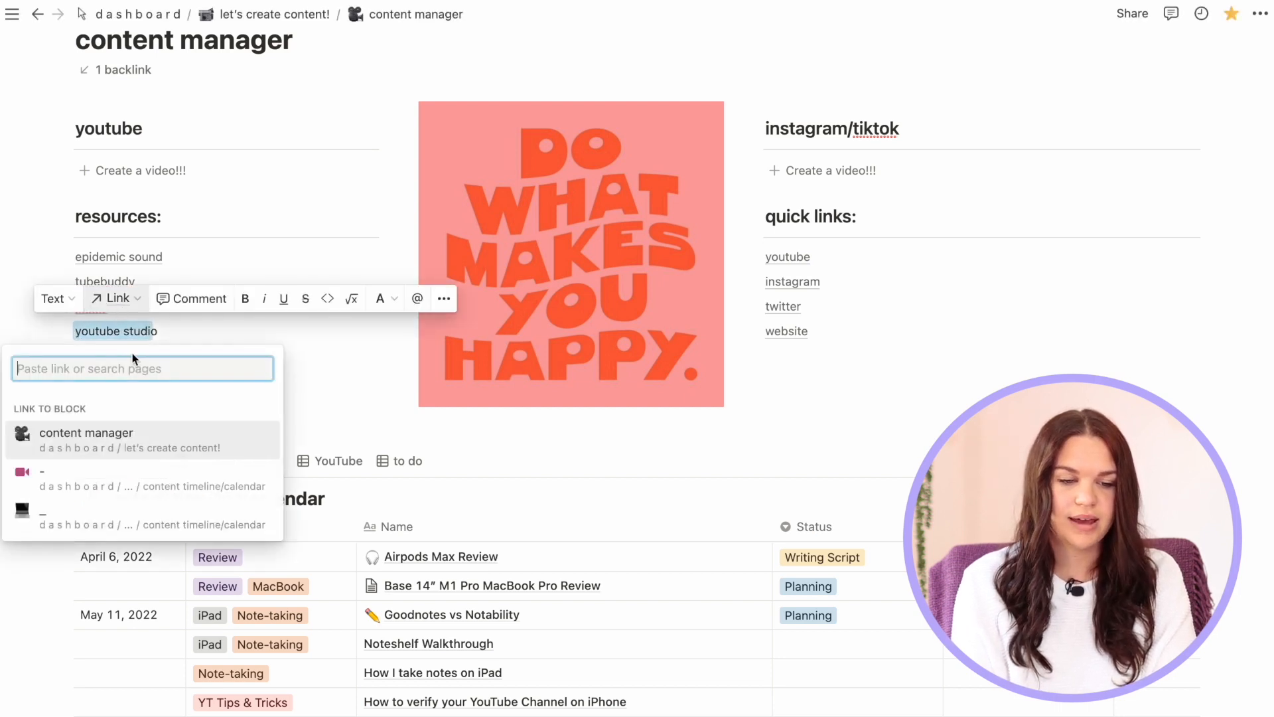
click(320, 342)
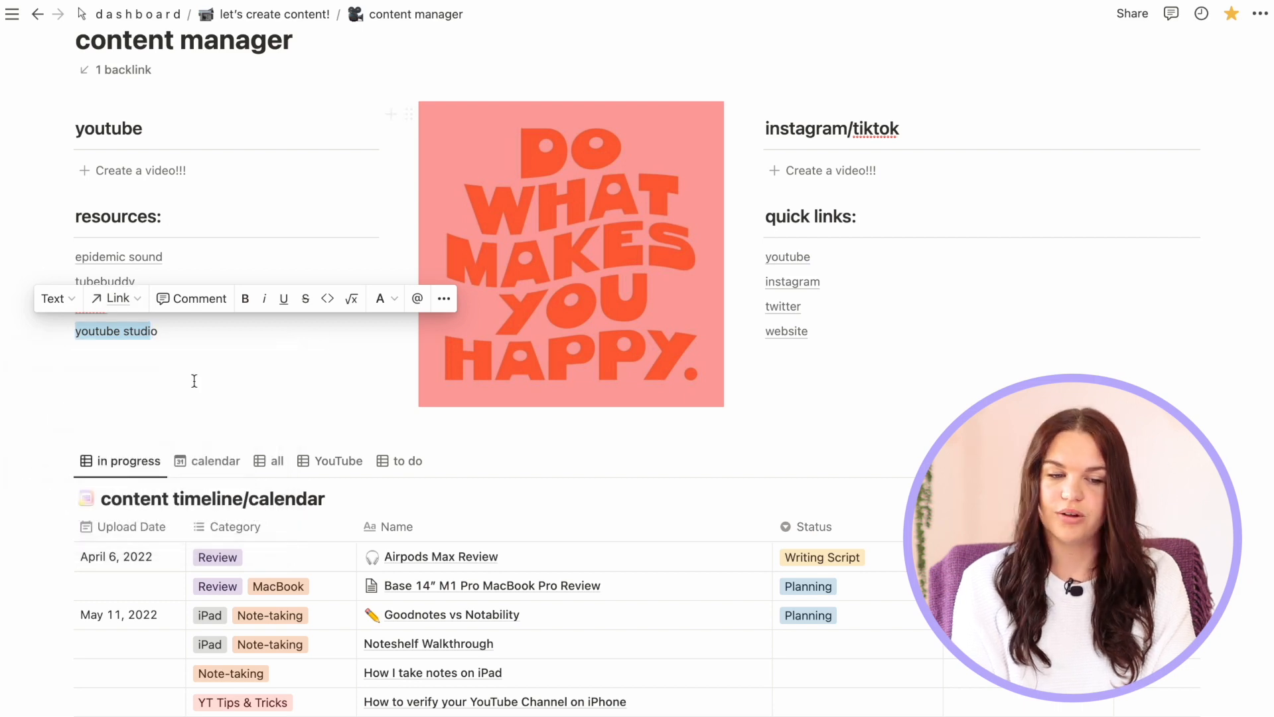
Delete the youtube studio line from the resources list
click(192, 378)
drag(149, 373, 77, 335)
key(BackSpace)
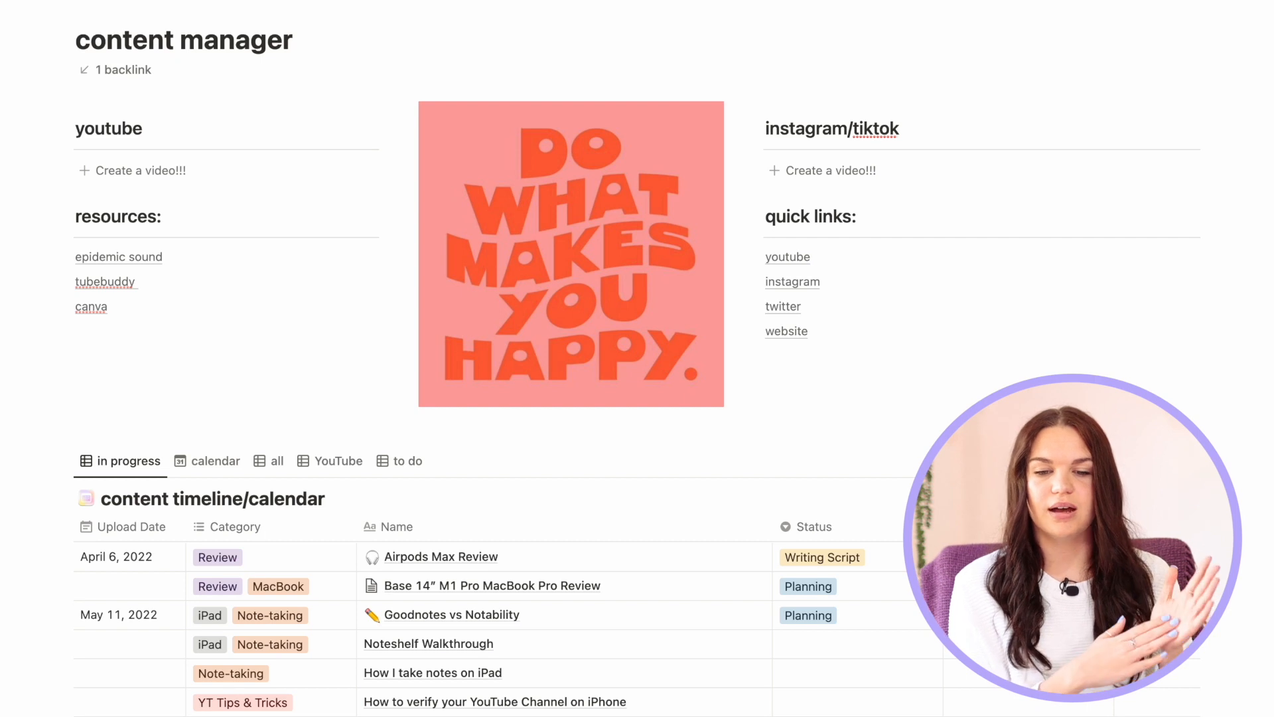
Compare the original content timeline/calendar table in its in progress view with the linked calendar copy below it
scroll(683, 464, up, 5)
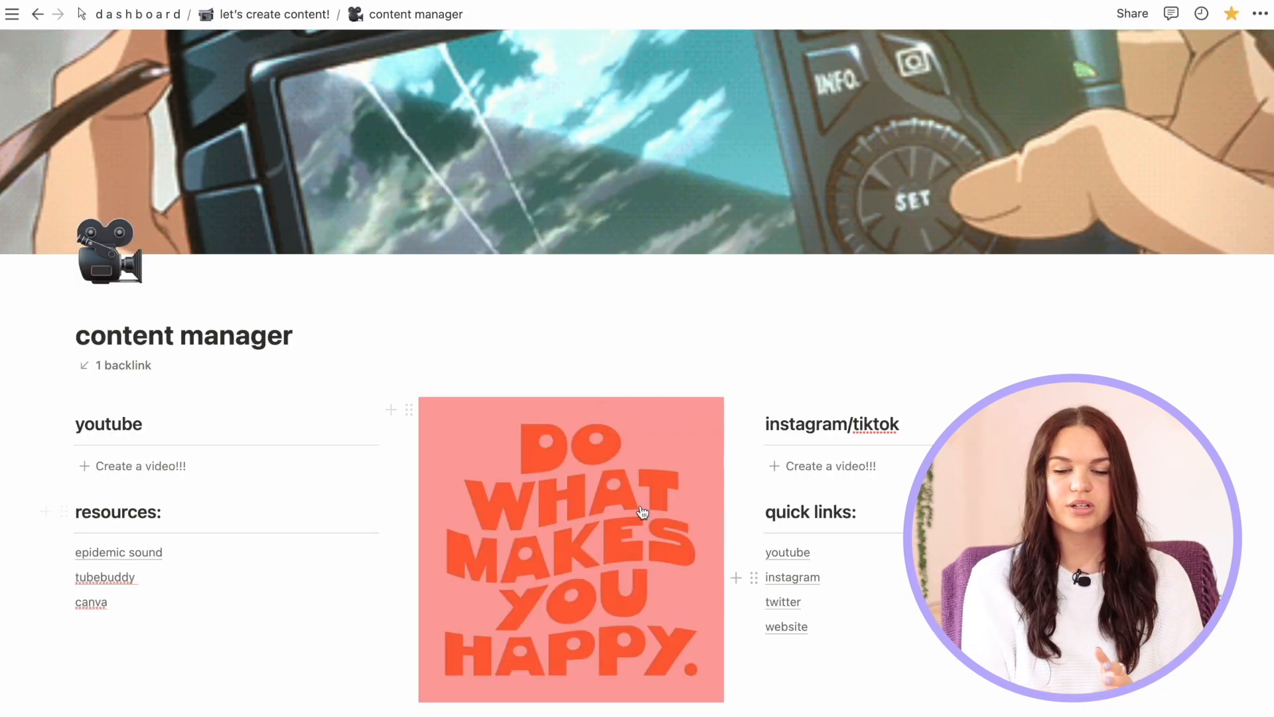
scroll(599, 575, down, 3)
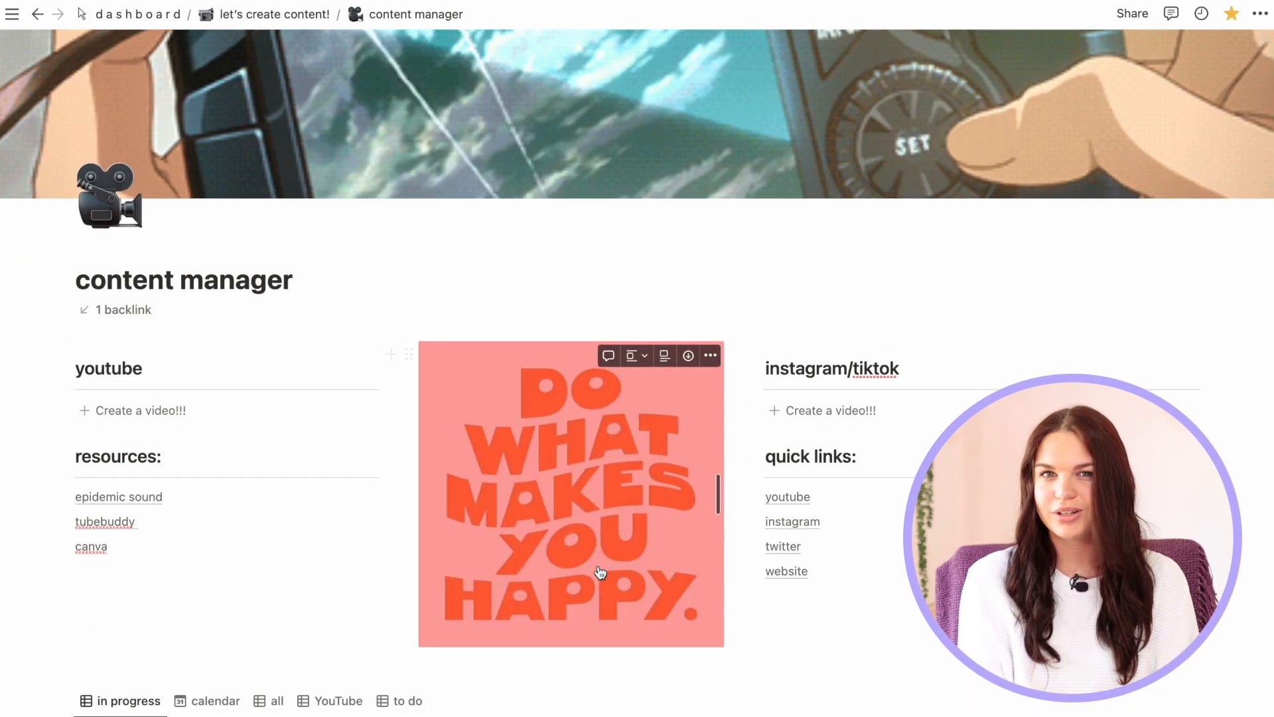
scroll(400, 506, down, 3)
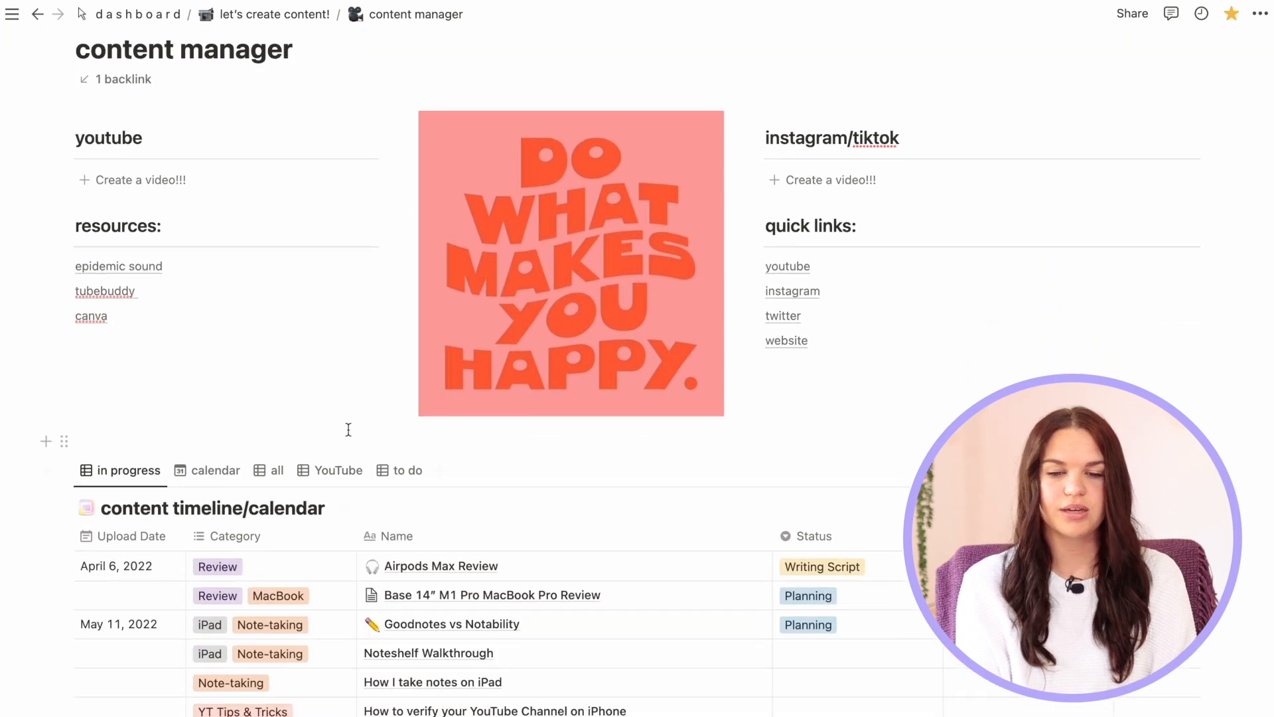
scroll(349, 429, down, 10)
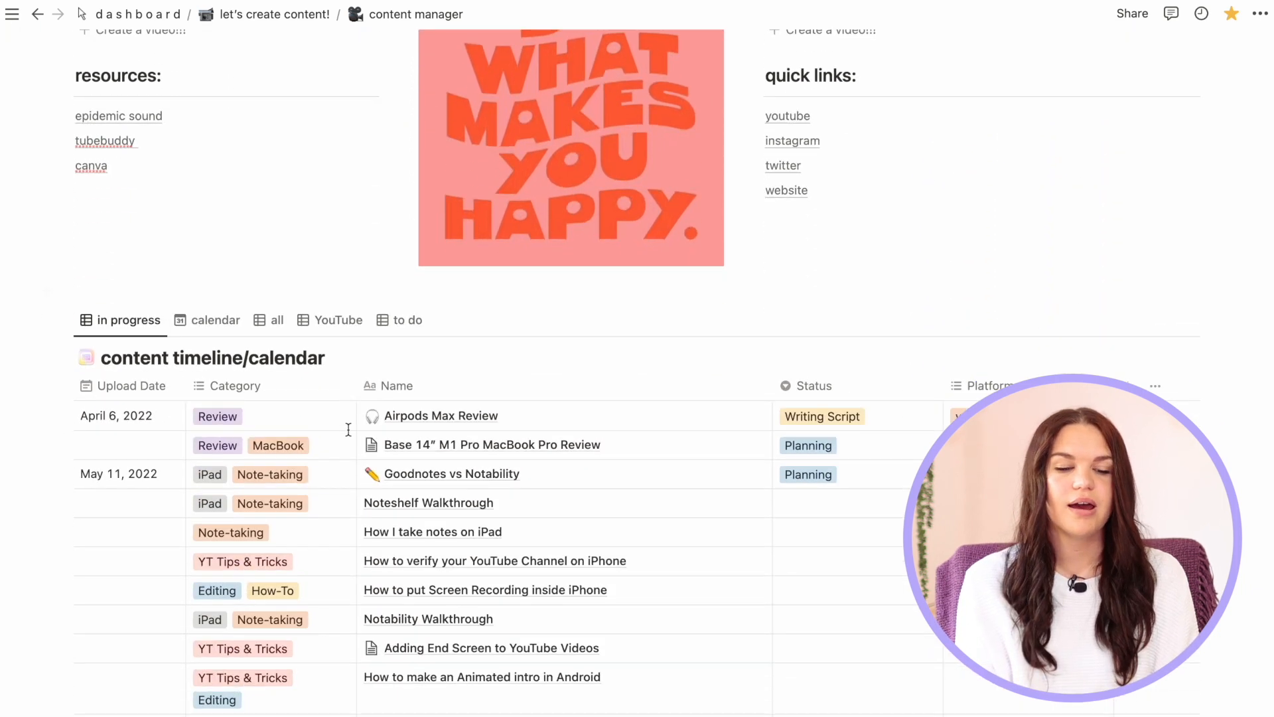
scroll(662, 417, down, 10)
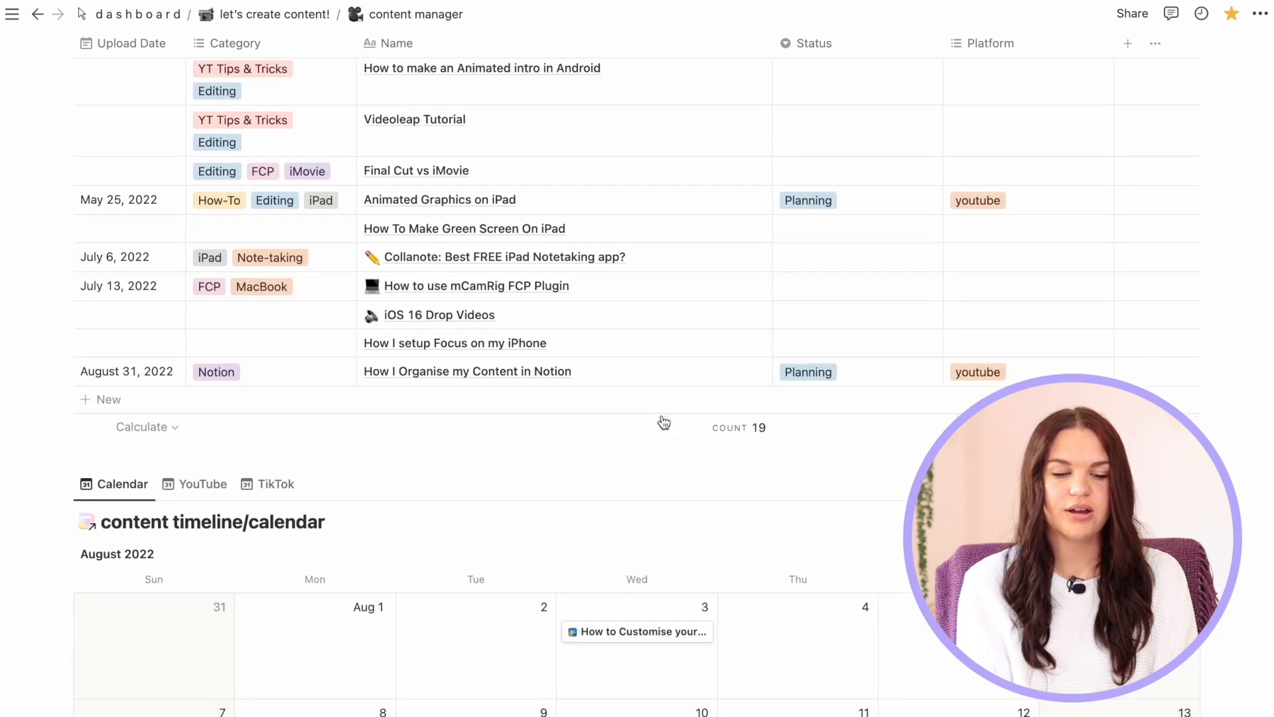
scroll(662, 417, up, 12)
scroll(662, 417, down, 12)
scroll(662, 421, up, 9)
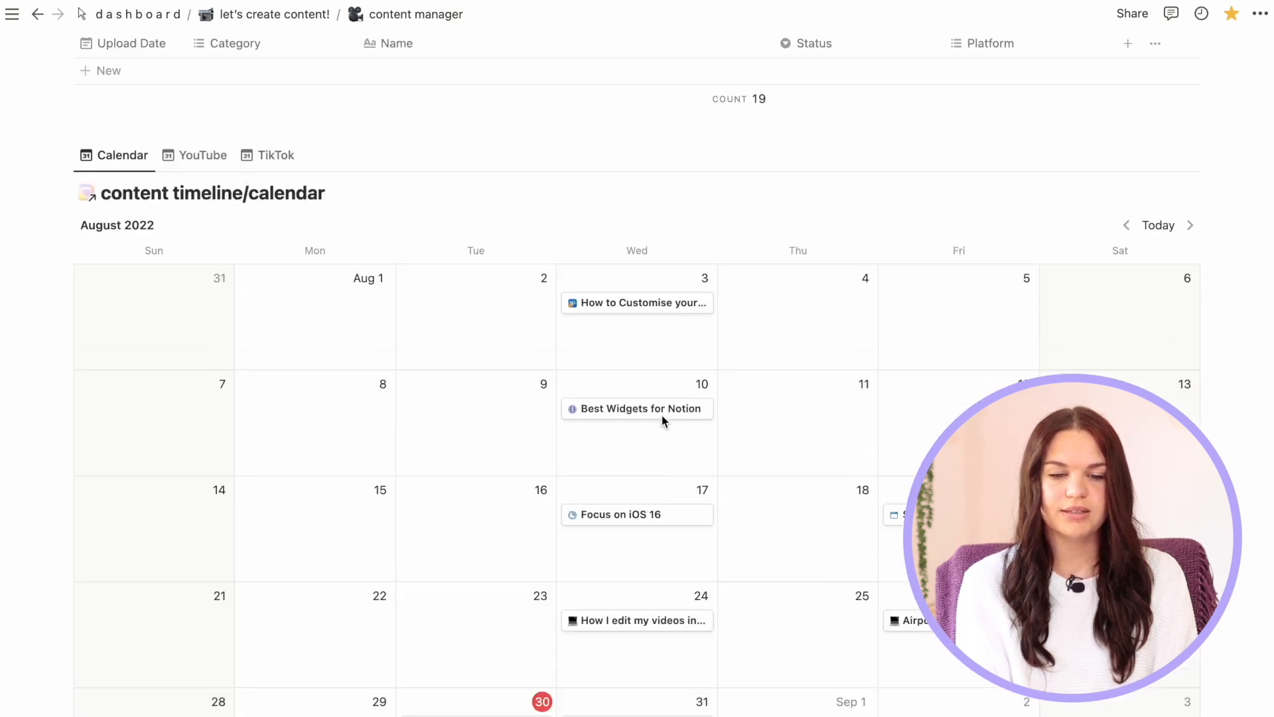
scroll(662, 420, up, 4)
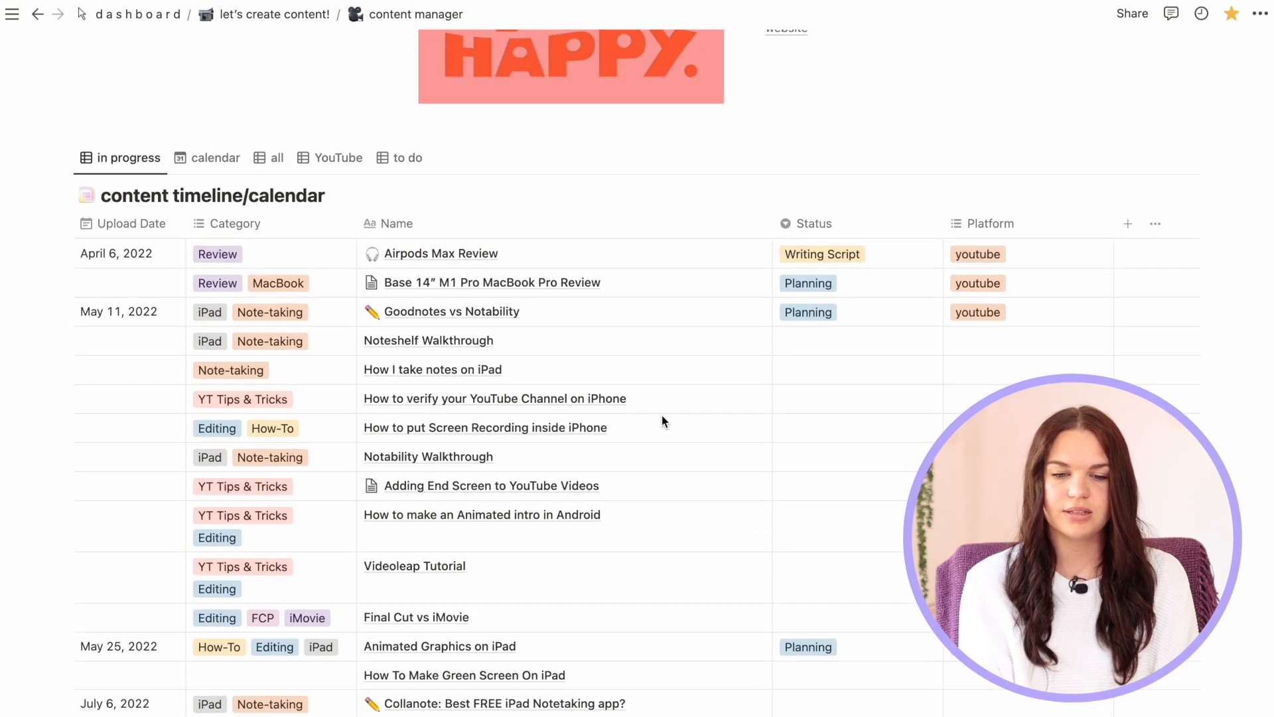
scroll(526, 451, down, 13)
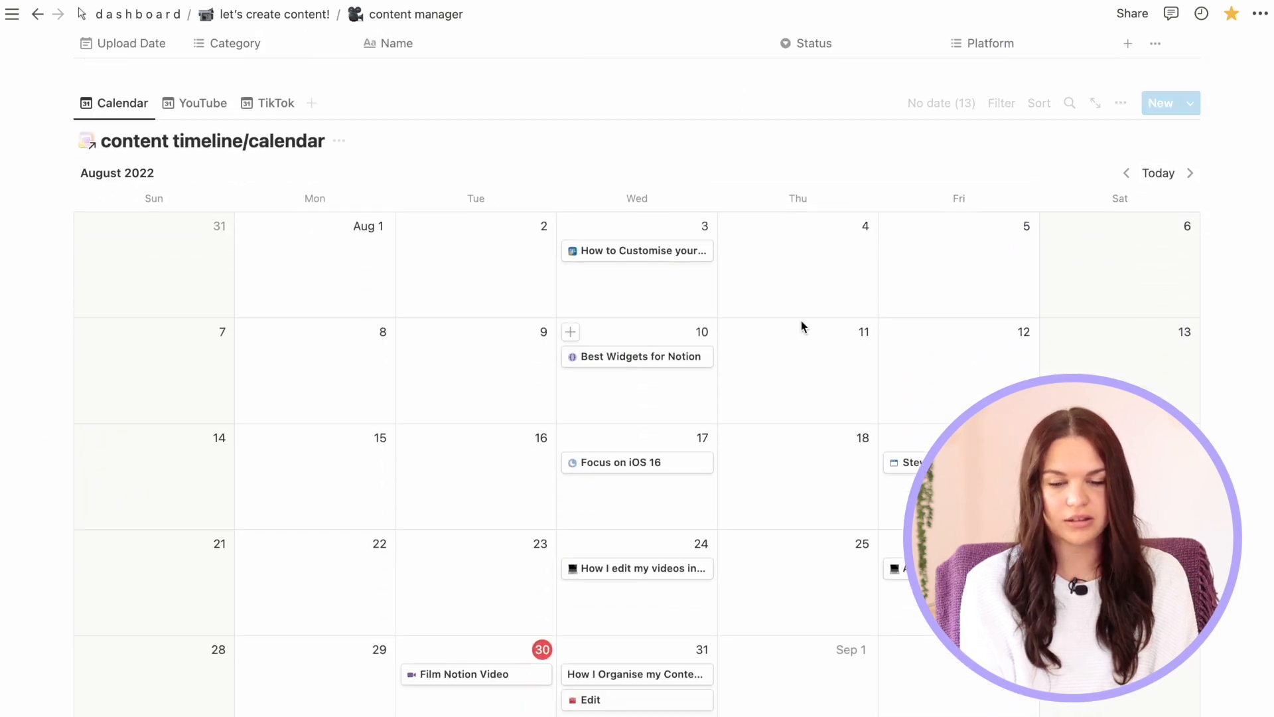
scroll(774, 464, up, 6)
scroll(727, 454, up, 2)
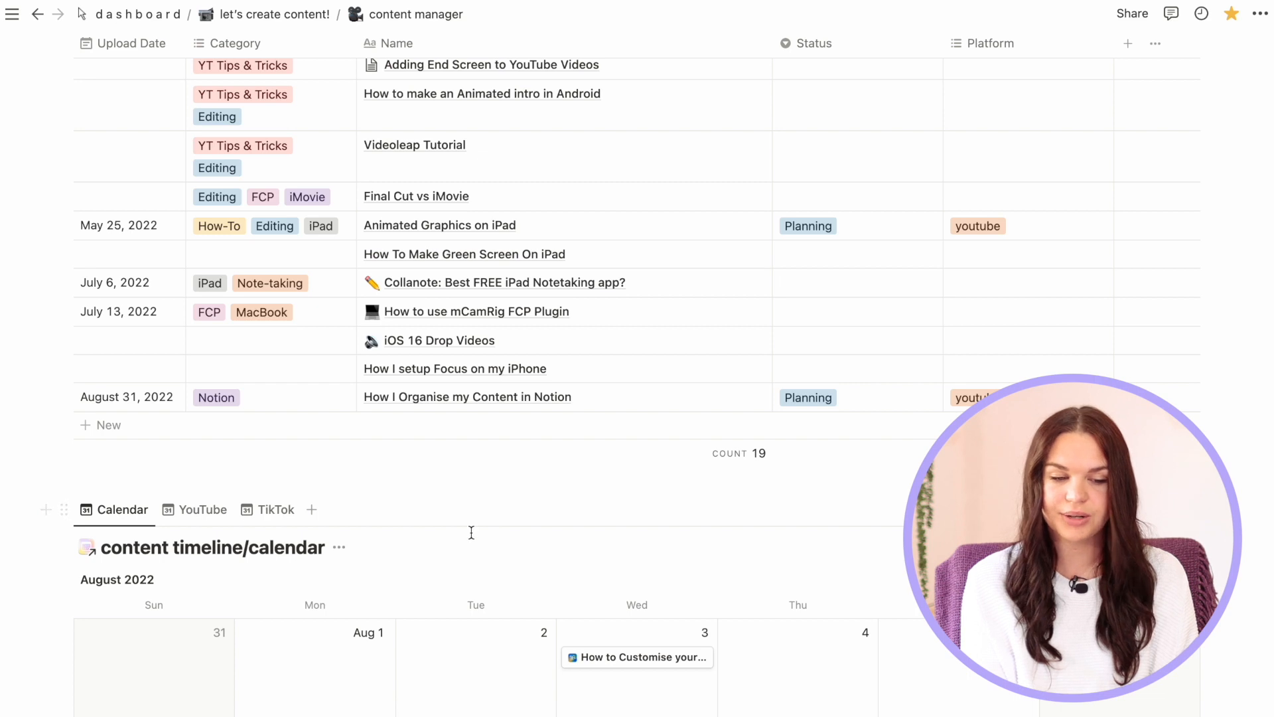
scroll(469, 529, up, 12)
scroll(158, 273, down, 13)
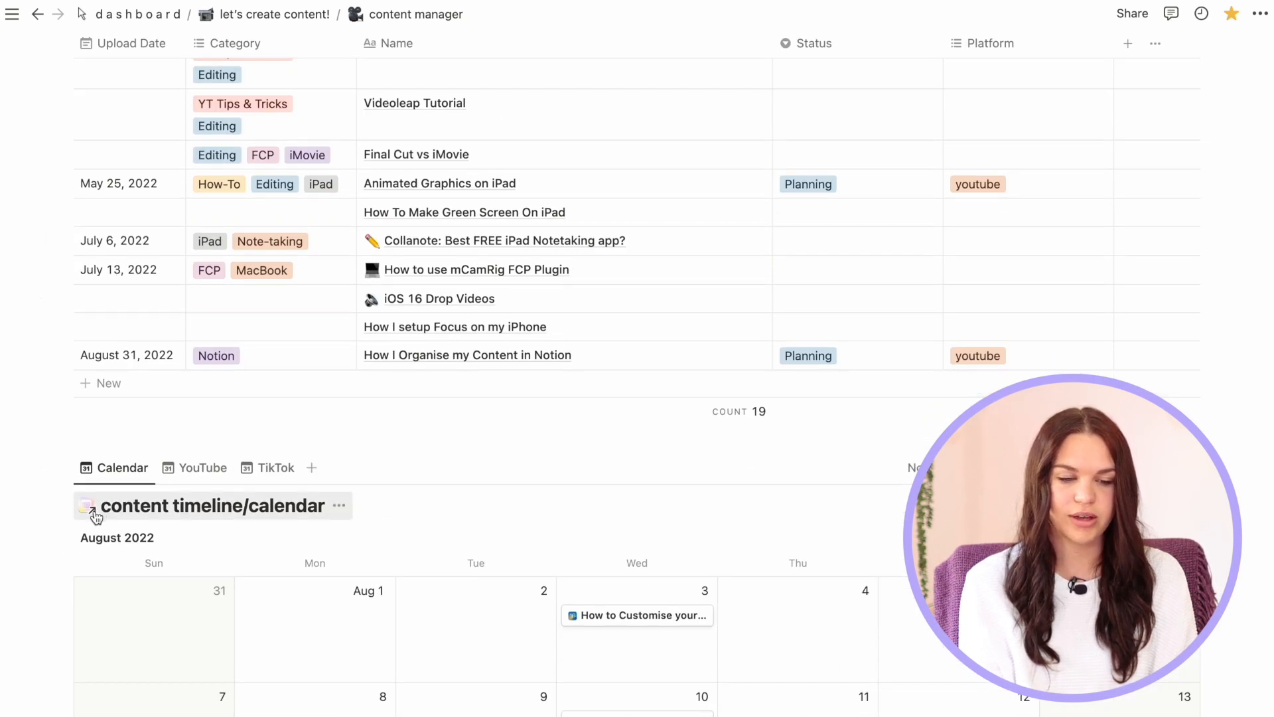
scroll(356, 602, up, 10)
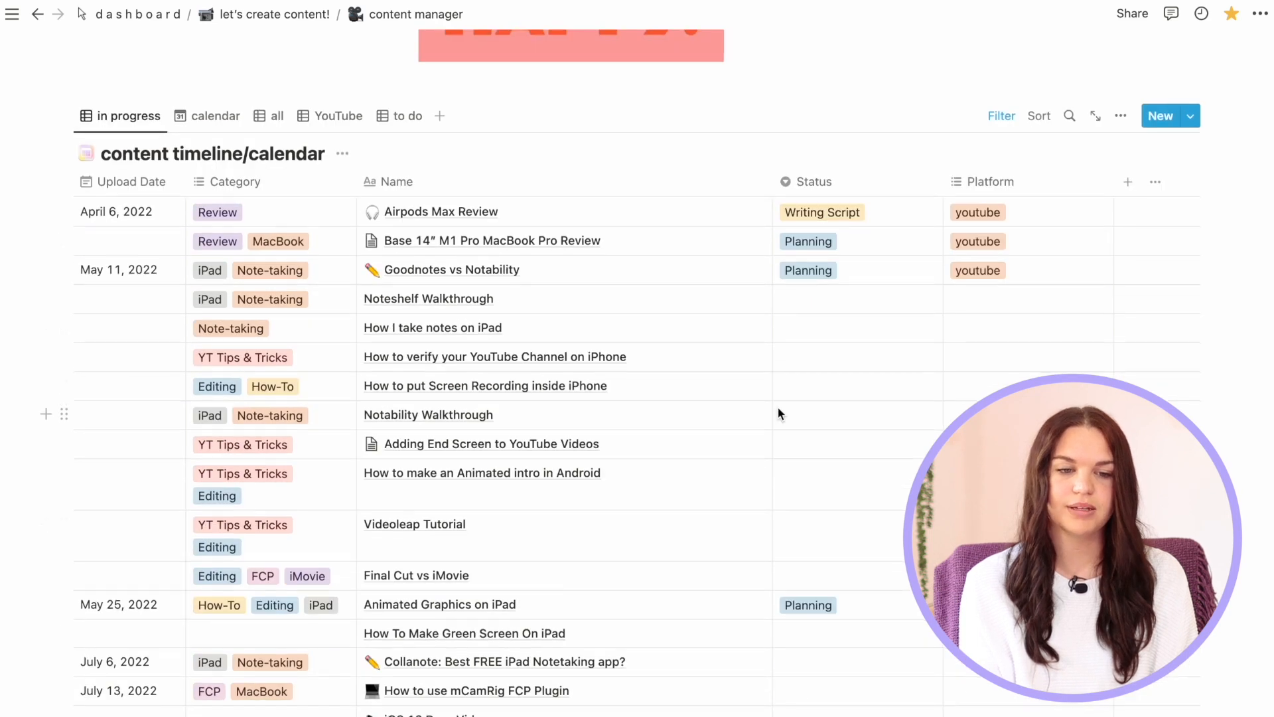
scroll(605, 385, up, 1)
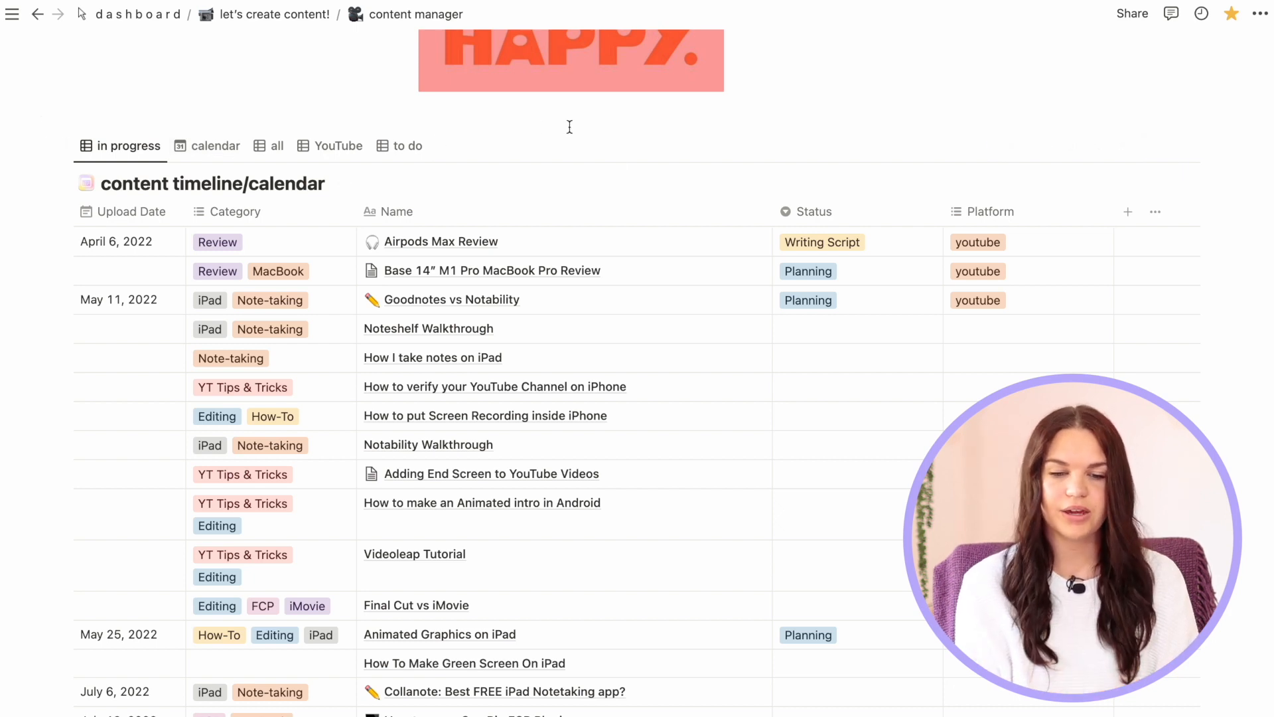
scroll(551, 431, down, 1)
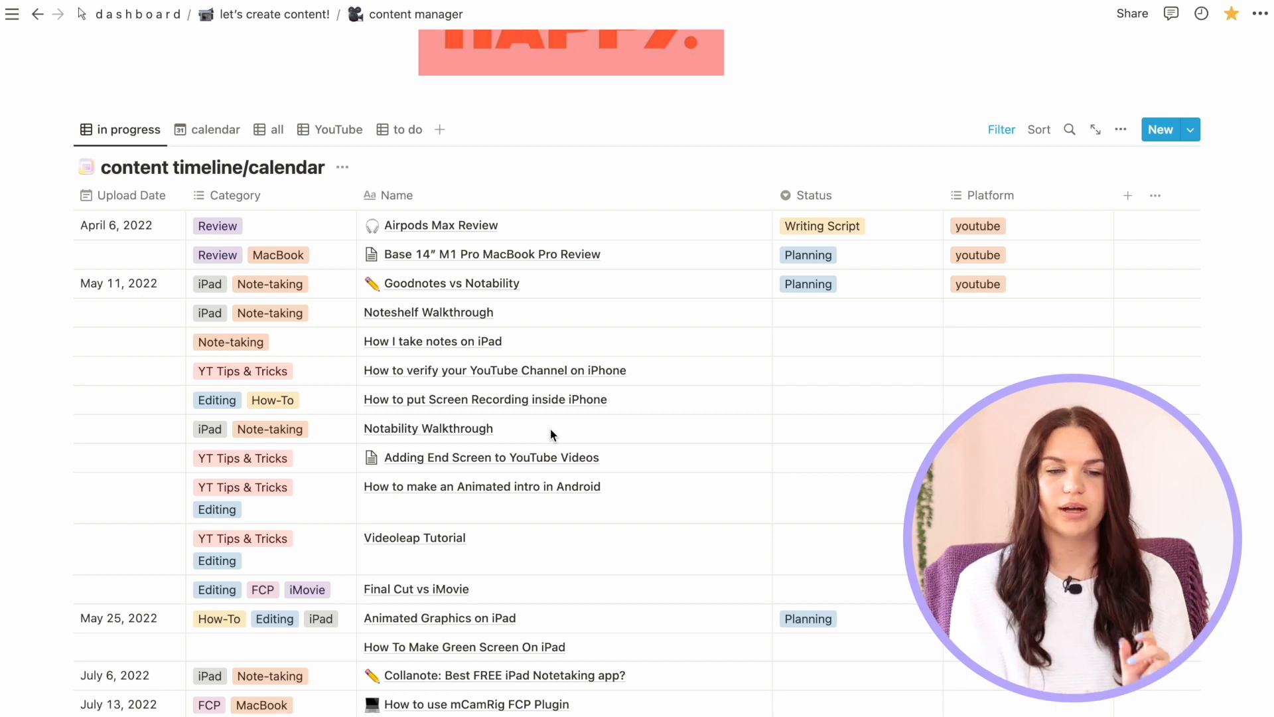
Examine the August 2022 entries in the linked calendar alongside the in progress table and its available views
scroll(551, 435, down, 15)
scroll(674, 327, up, 2)
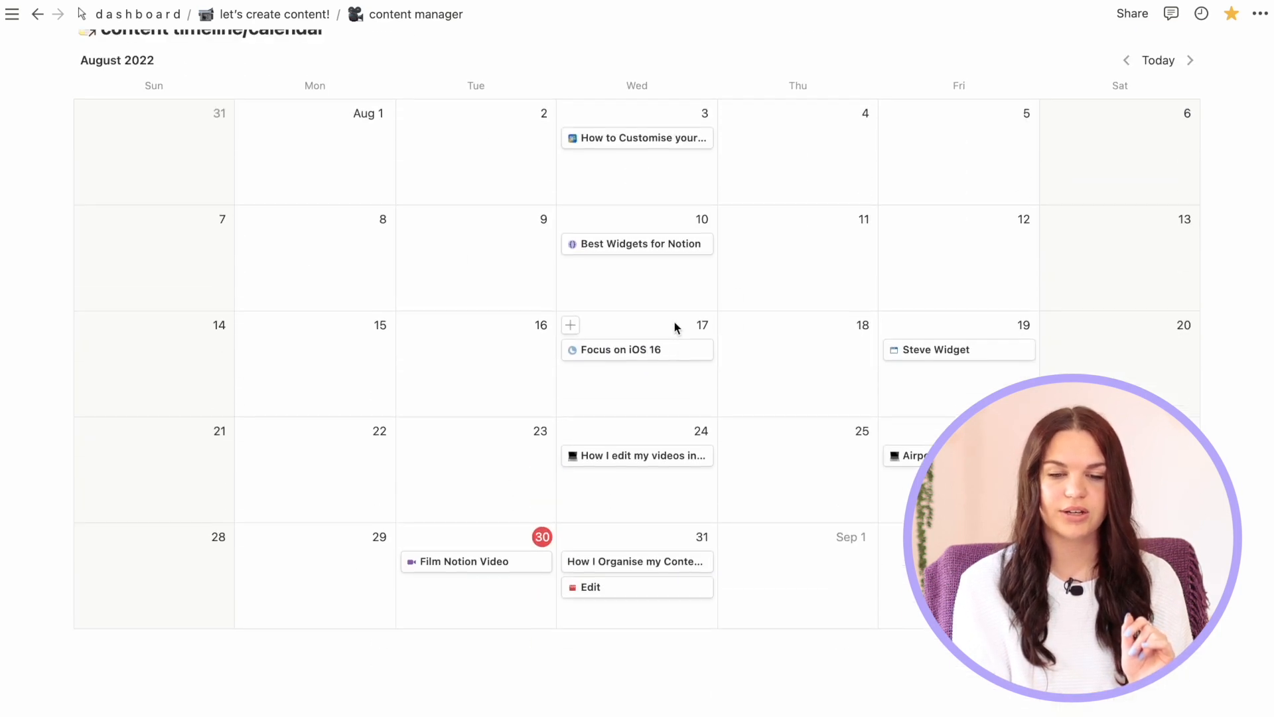
scroll(674, 327, up, 2)
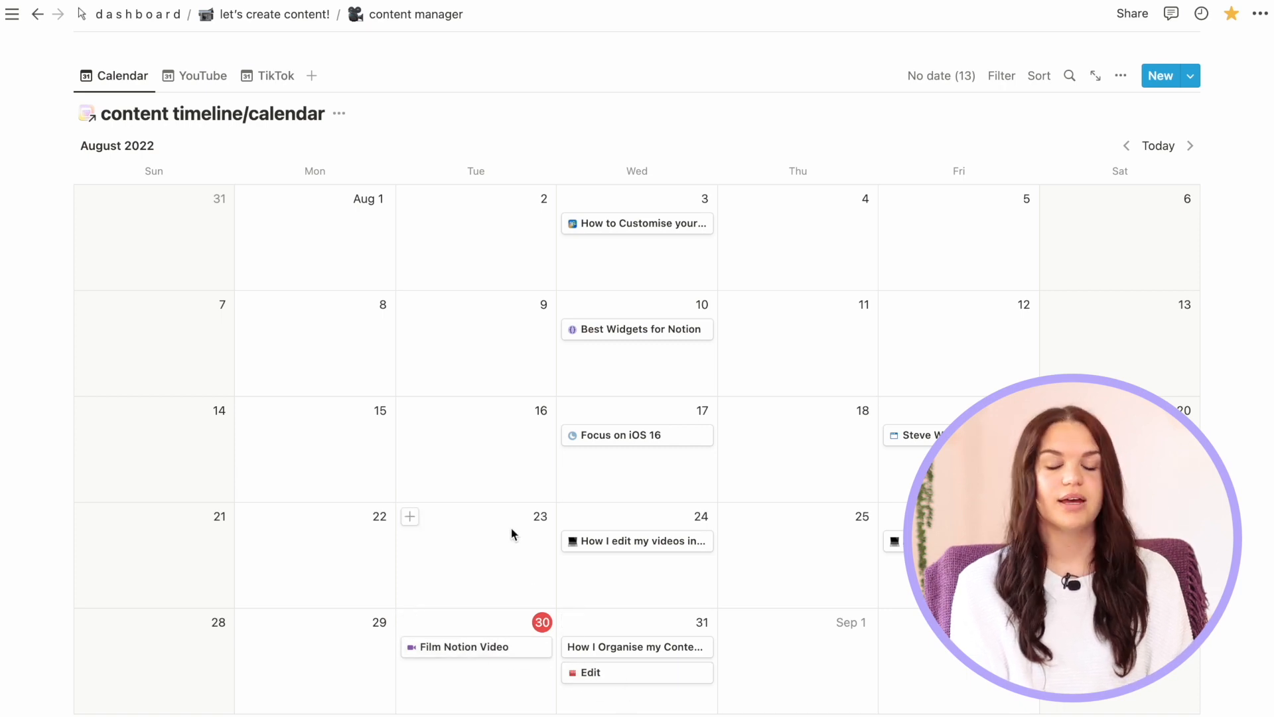
scroll(512, 532, up, 10)
scroll(498, 541, down, 4)
scroll(640, 627, up, 10)
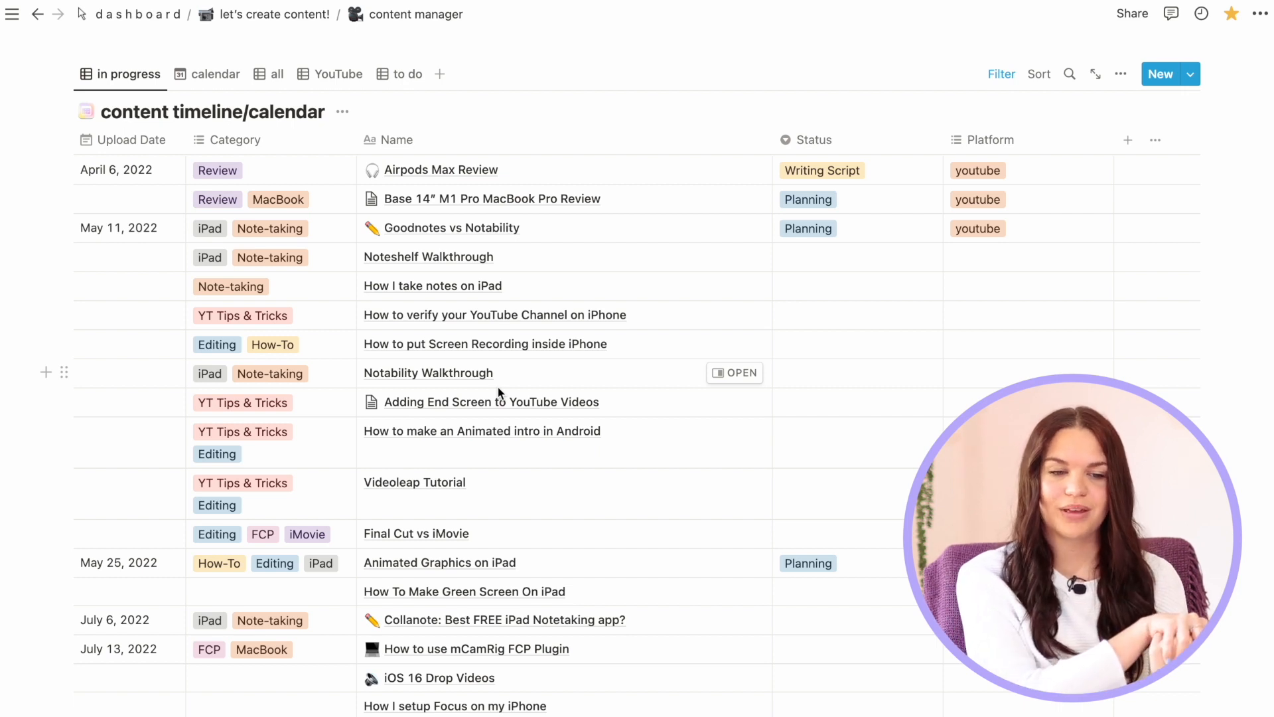
scroll(475, 152, up, 2)
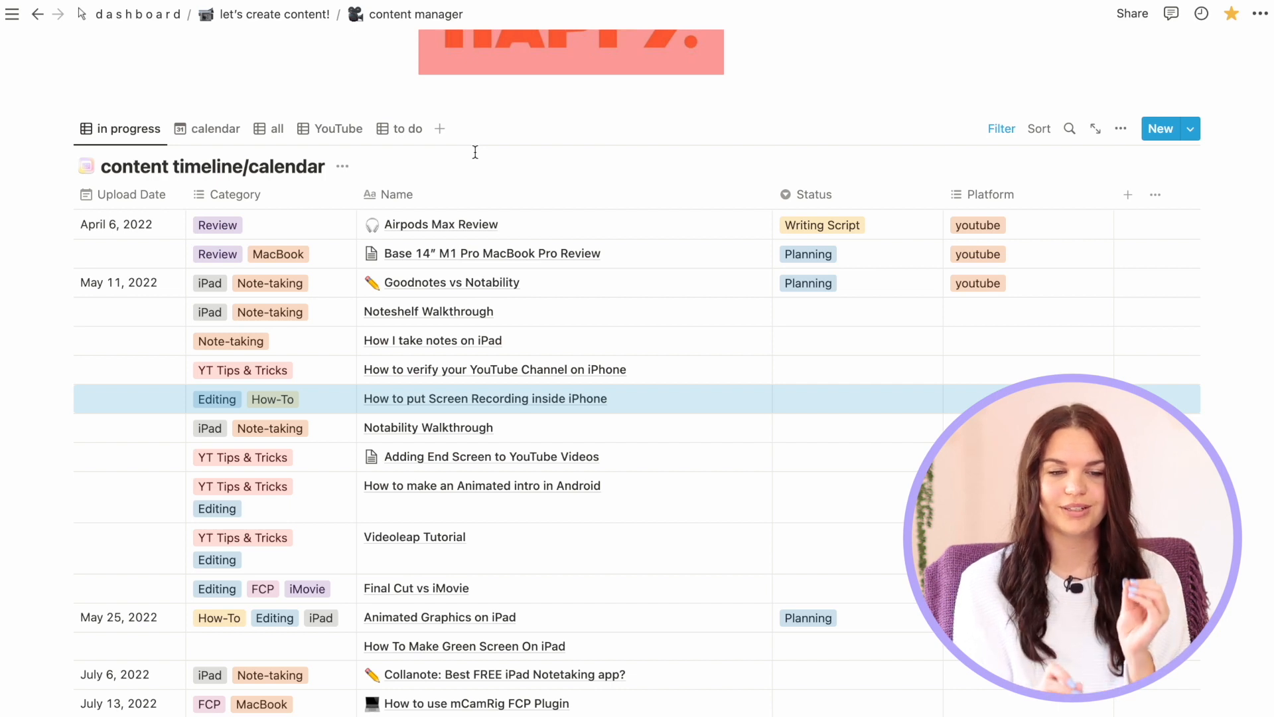
click(536, 194)
click(546, 118)
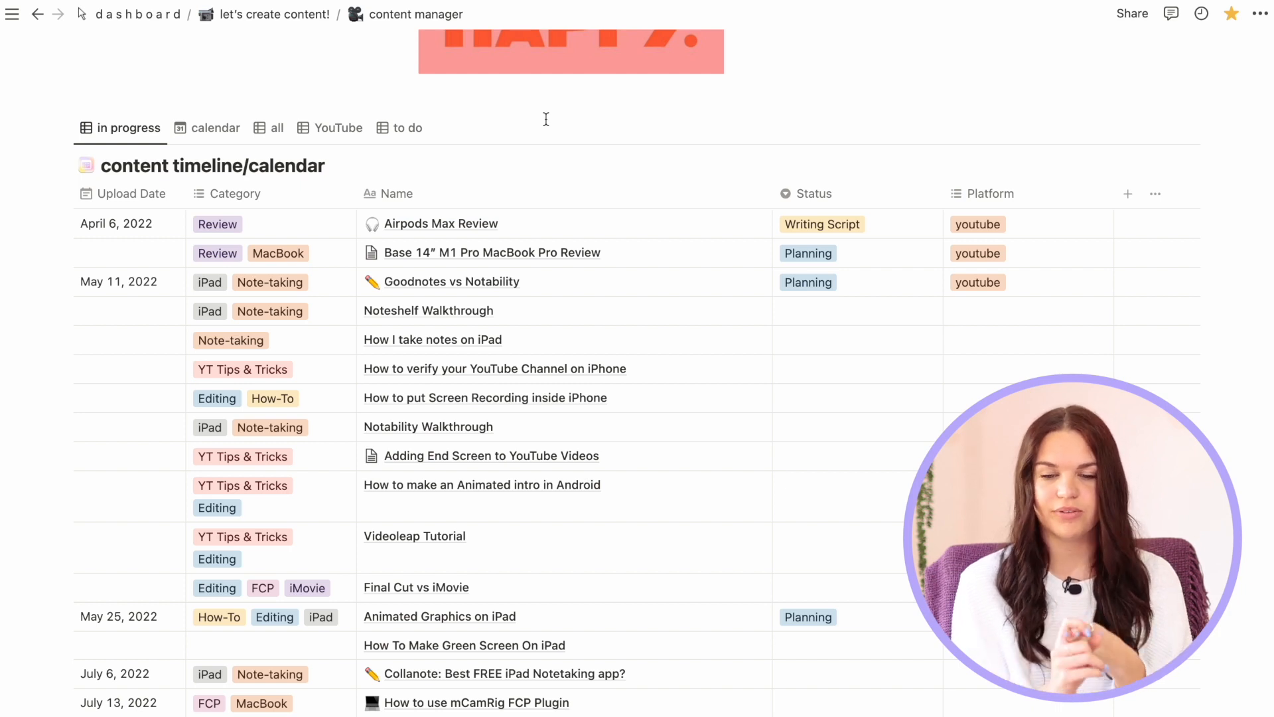
scroll(546, 119, down, 9)
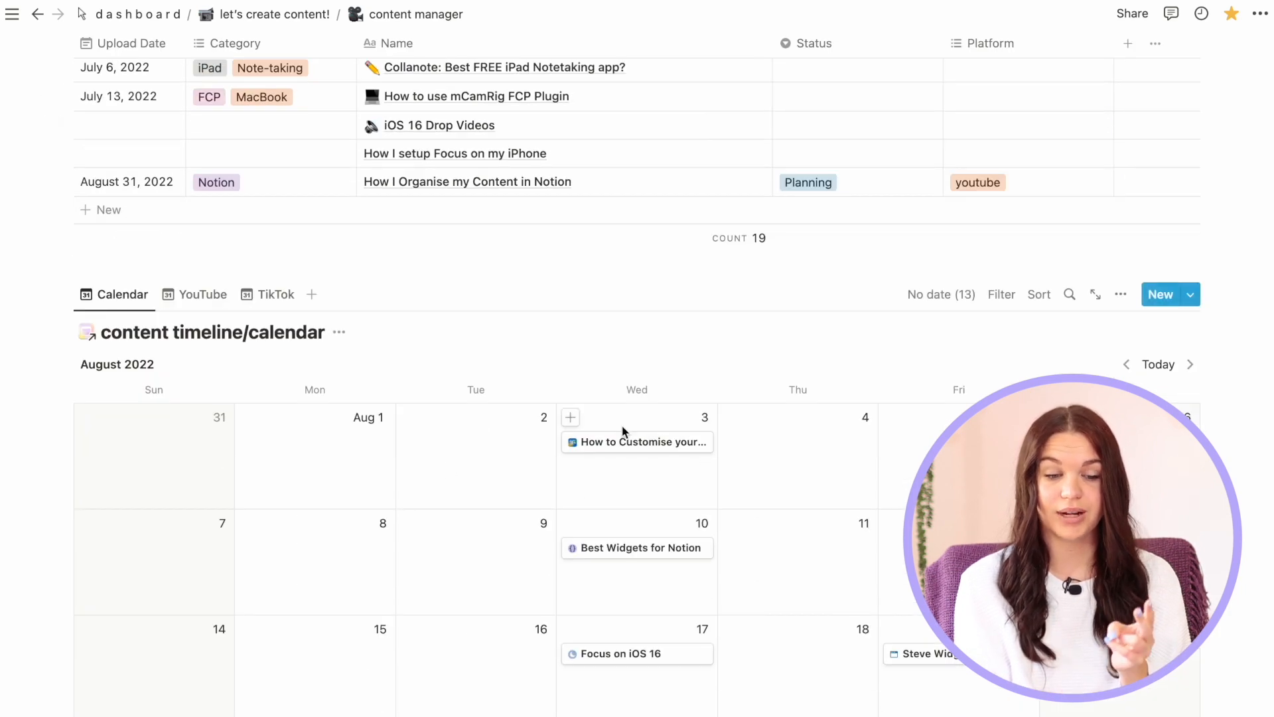
scroll(692, 389, up, 2)
scroll(692, 389, up, 7)
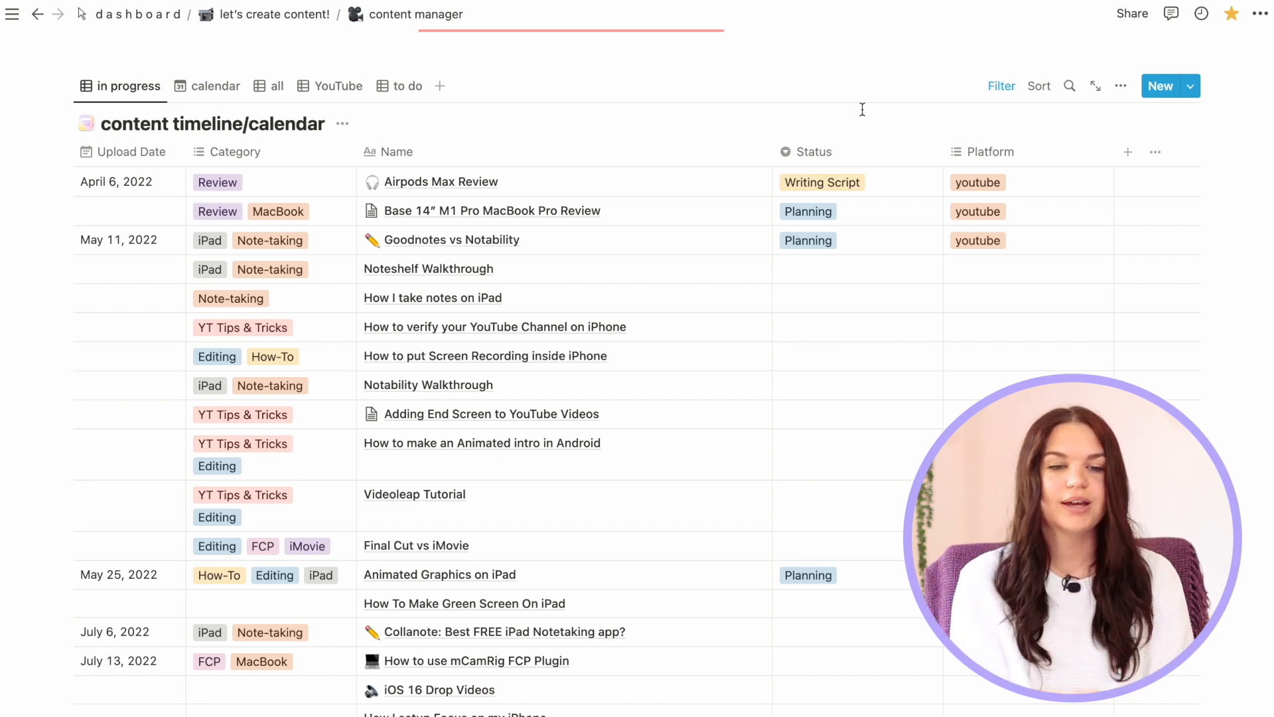
scroll(834, 203, down, 2)
scroll(616, 194, up, 3)
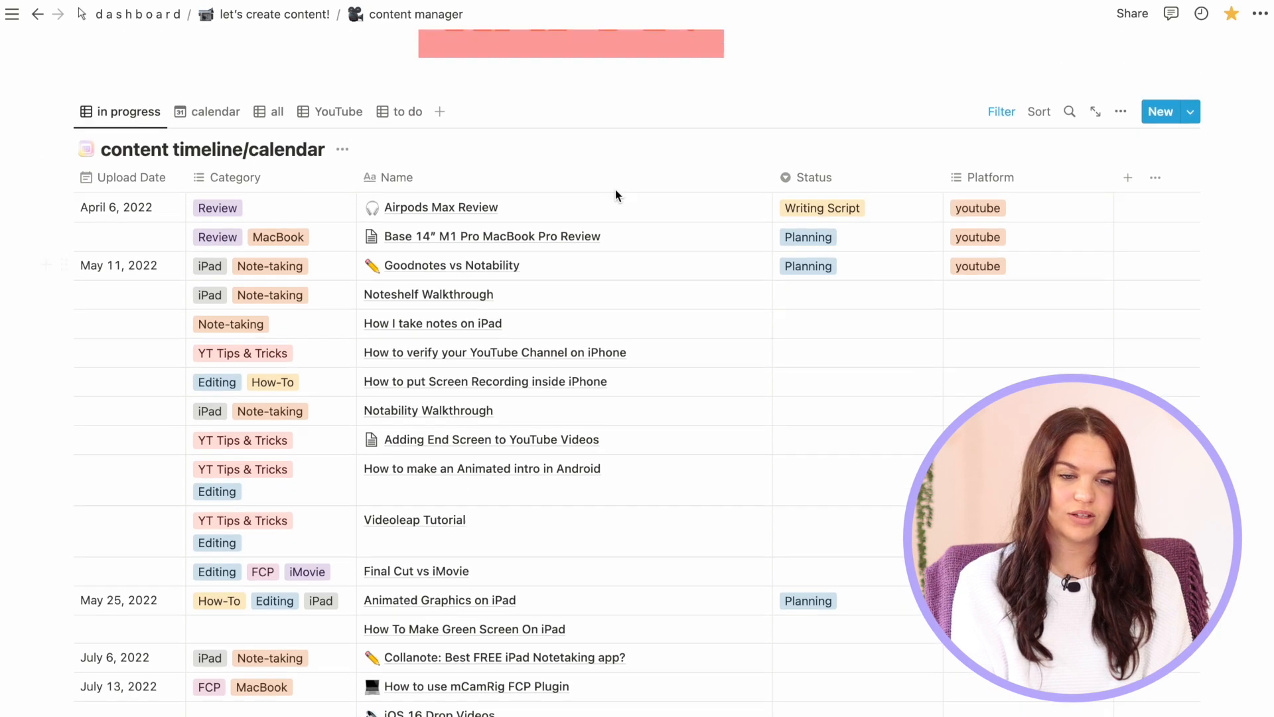
View the available Status options for the Noteshelf Walkthrough entry in the in progress table without choosing one
scroll(654, 293, down, 2)
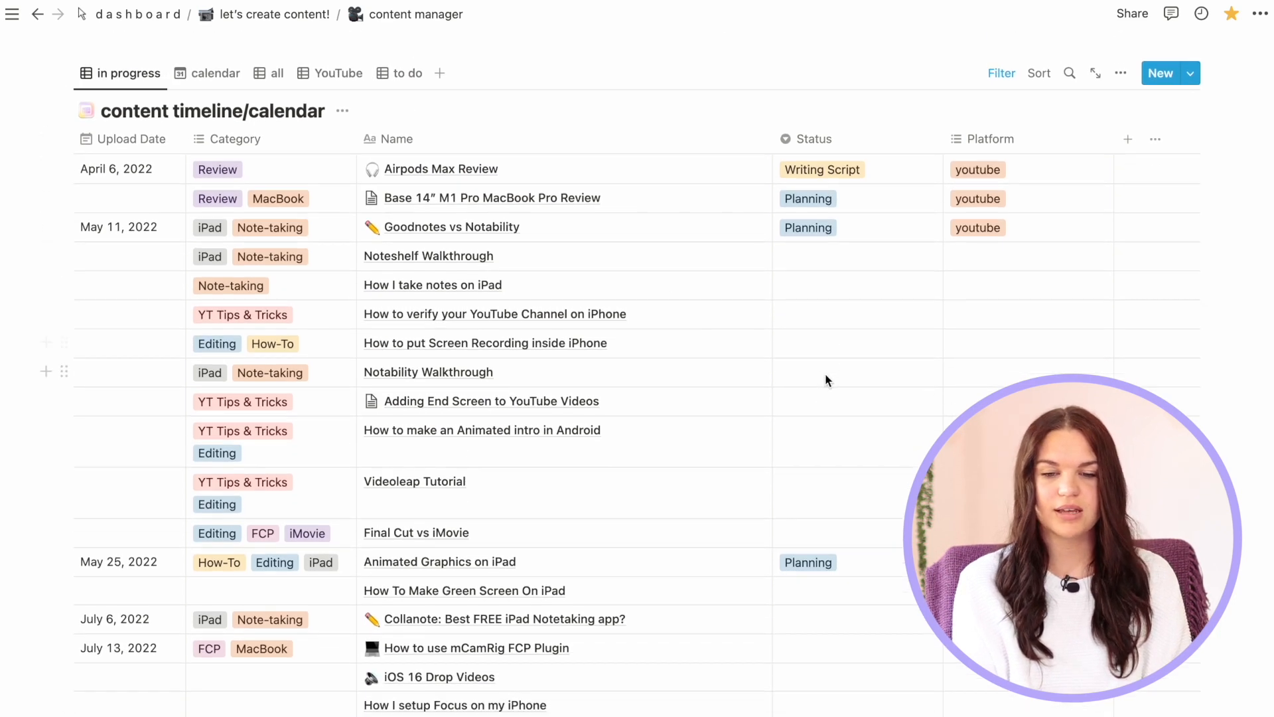
click(828, 246)
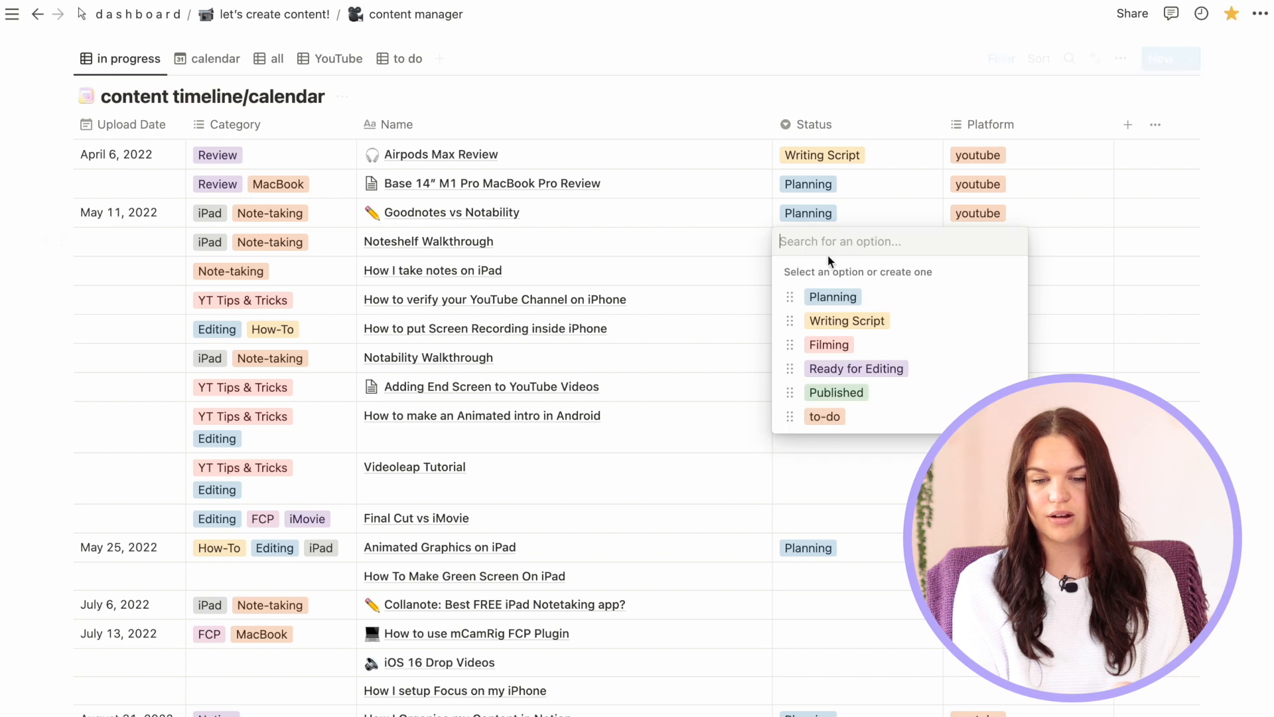
click(882, 80)
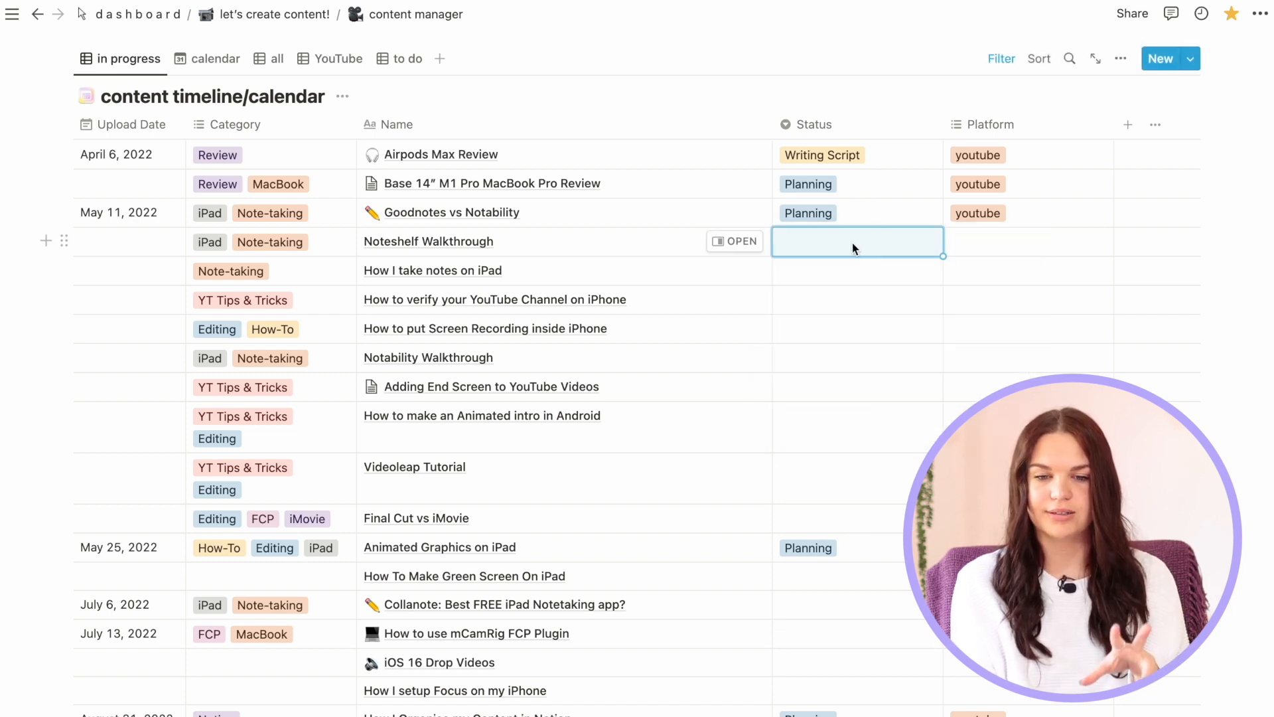
click(855, 84)
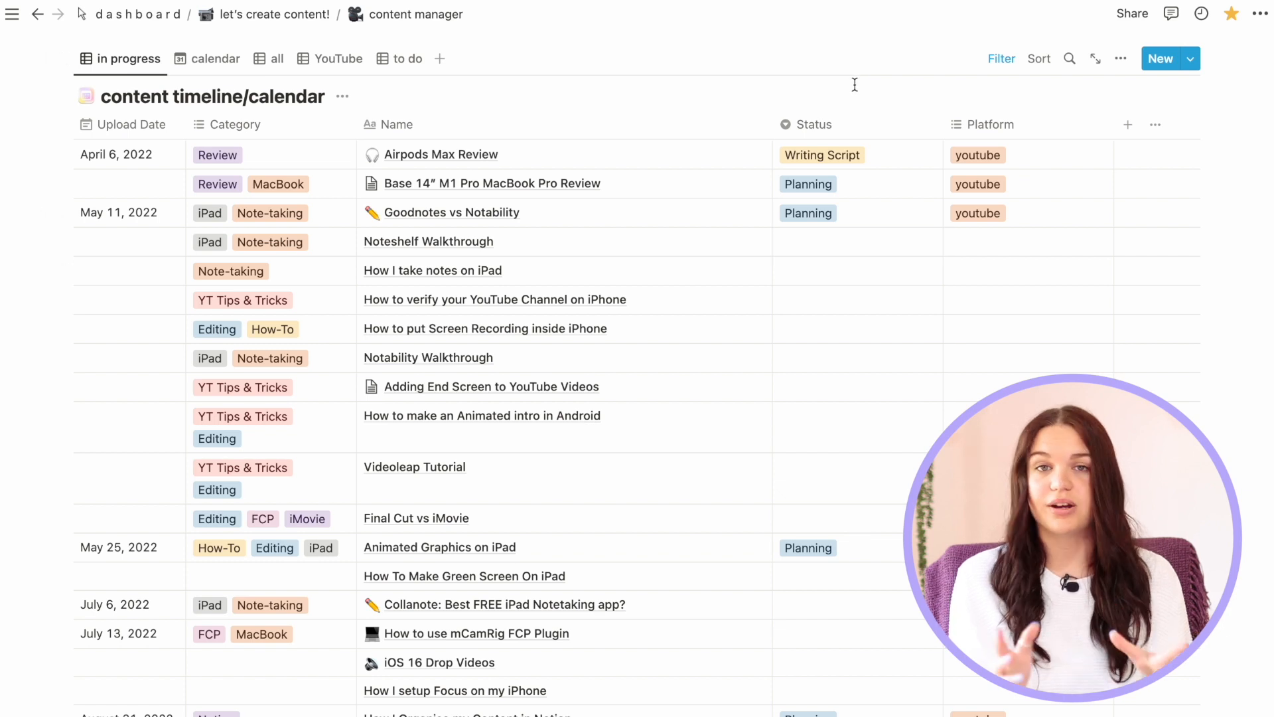
Examine the upload dates, categories, statuses and platforms of the video ideas in the in progress table
scroll(734, 292, down, 1)
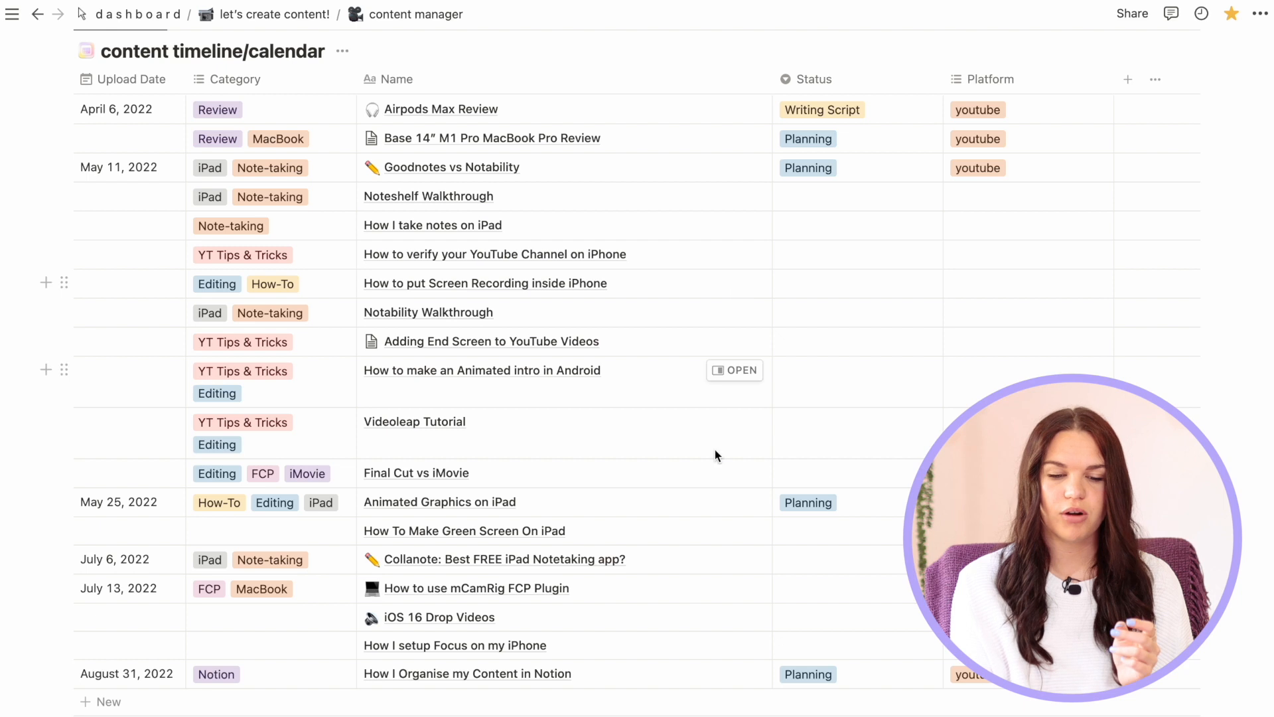
scroll(628, 530, down, 1)
scroll(690, 509, up, 1)
scroll(690, 508, up, 1)
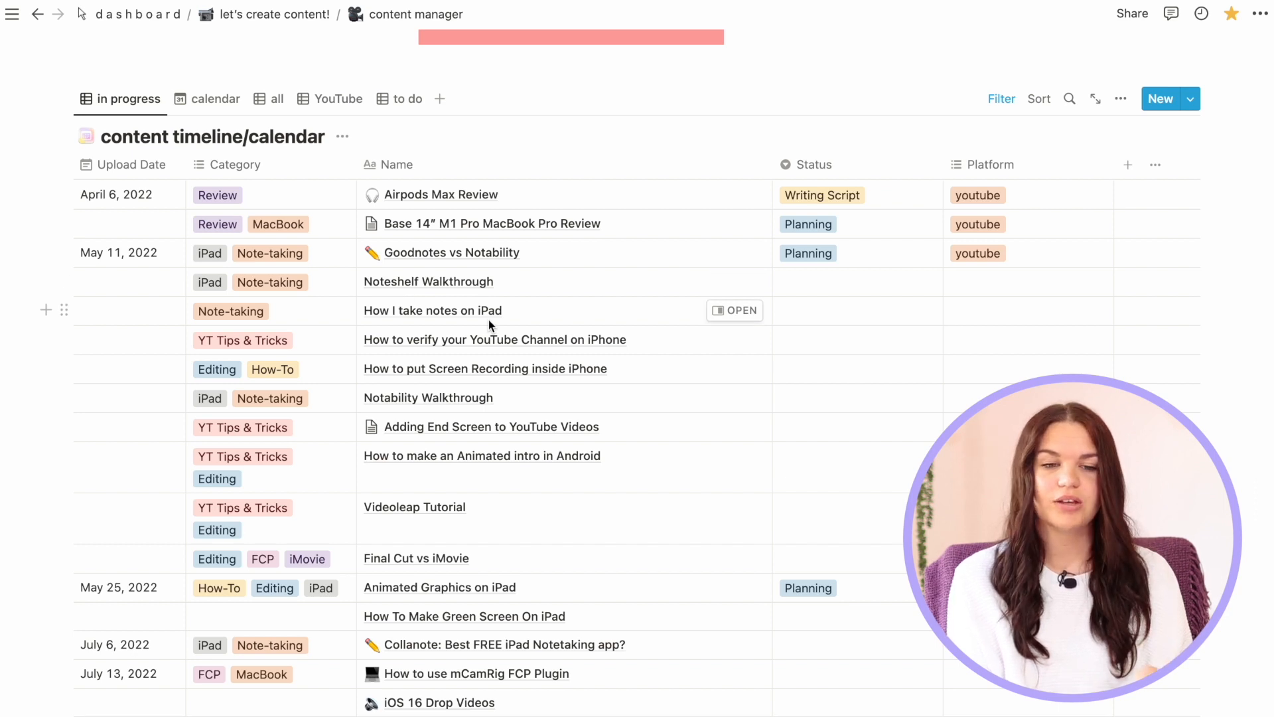
scroll(489, 324, up, 2)
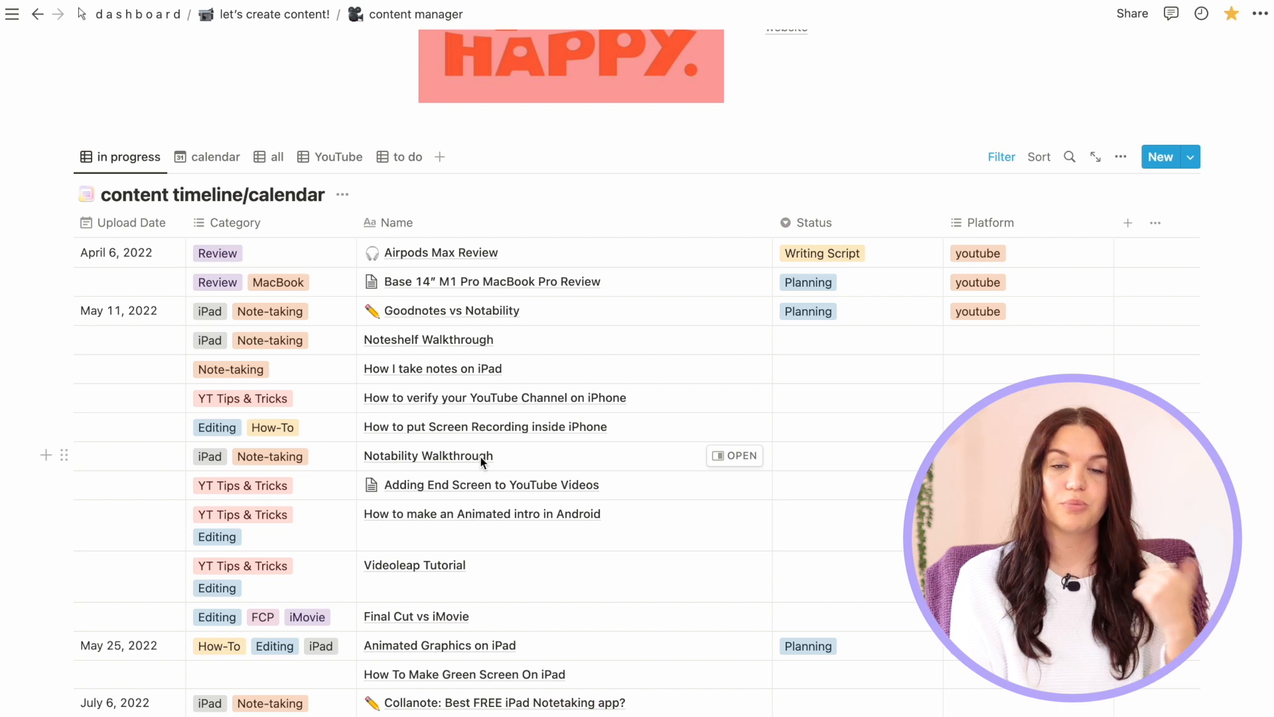
scroll(480, 456, down, 5)
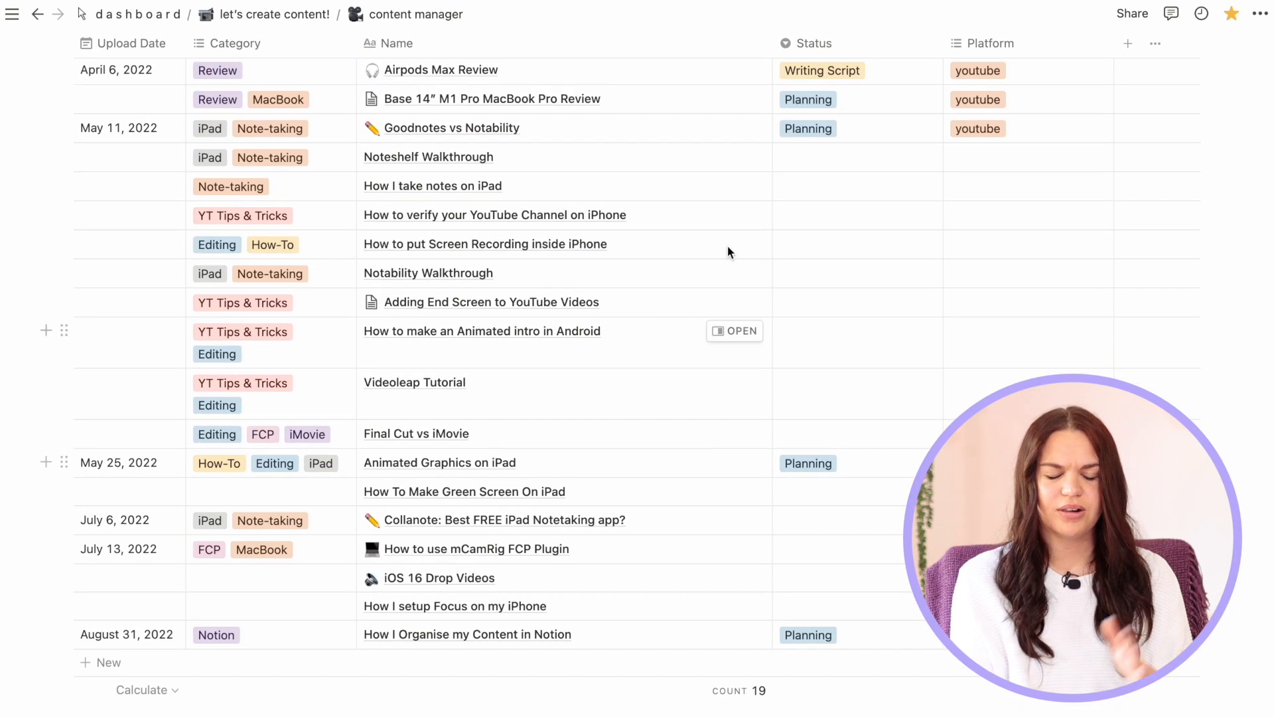
scroll(560, 345, up, 3)
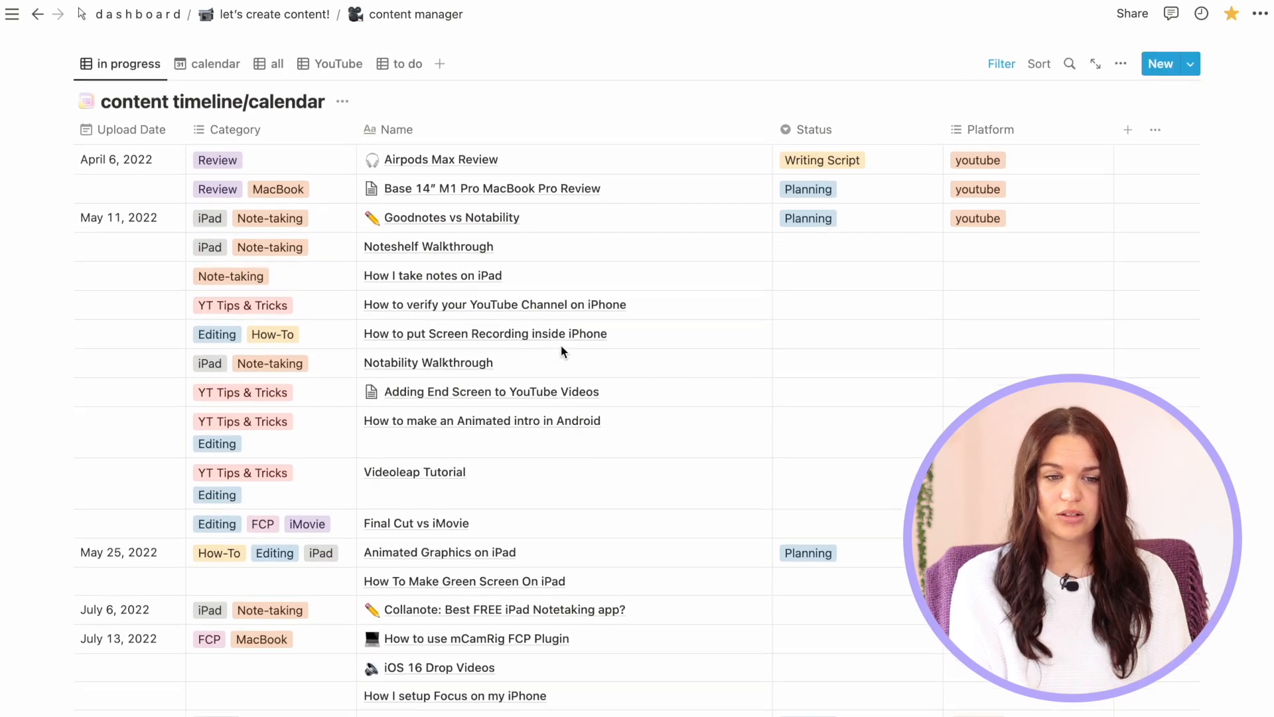
scroll(755, 472, down, 1)
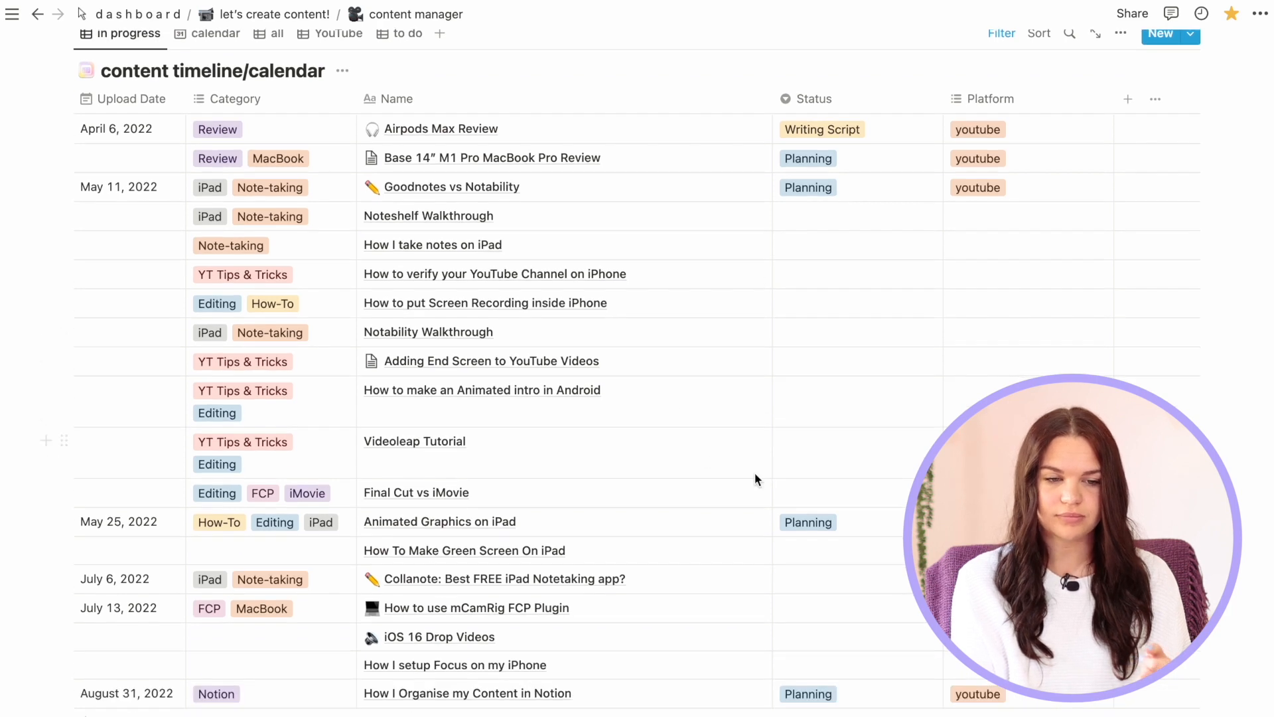
Show the in progress view's filters and inspect the two Status rules excluding Published and to-do
scroll(754, 473, up, 3)
click(1004, 138)
scroll(699, 264, down, 3)
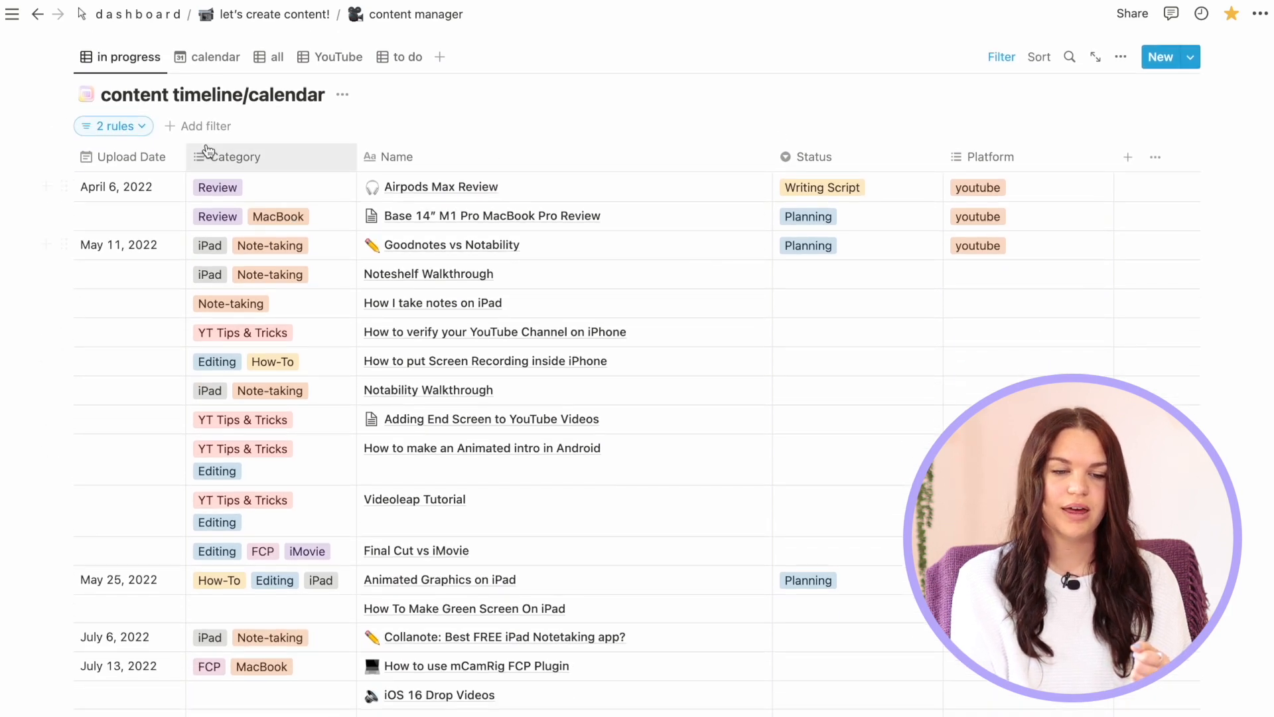
click(118, 126)
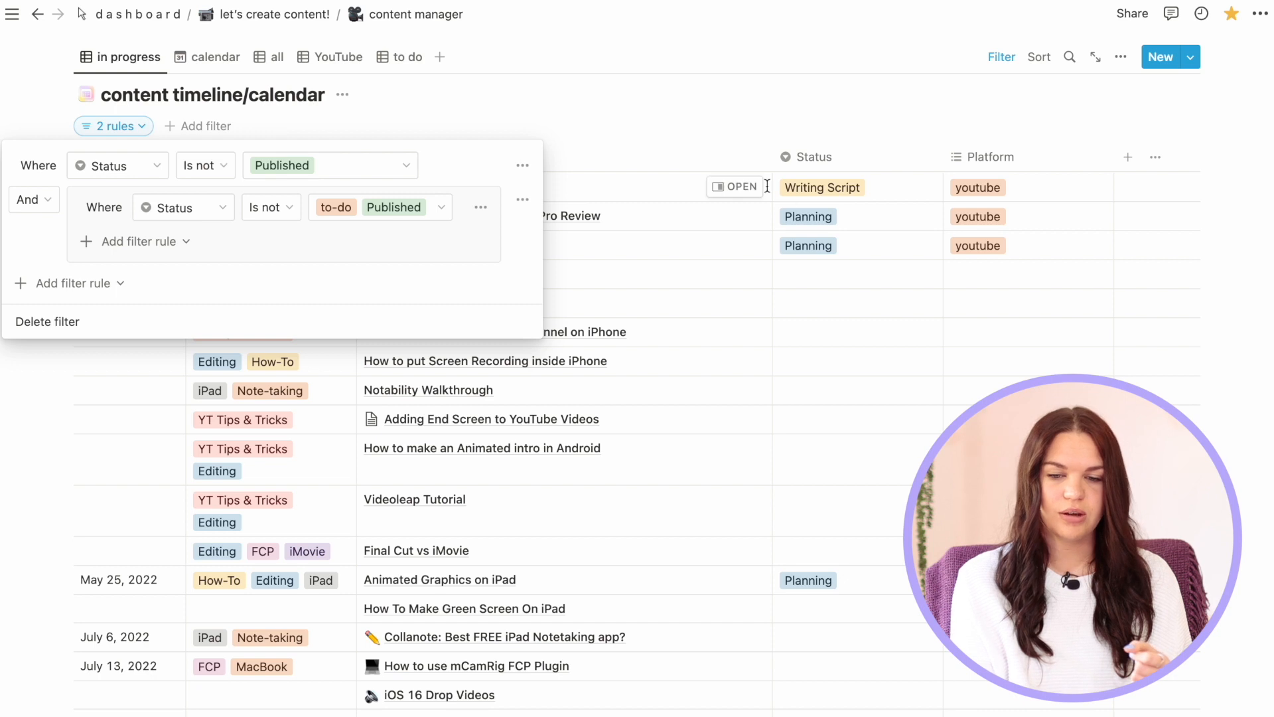
click(662, 108)
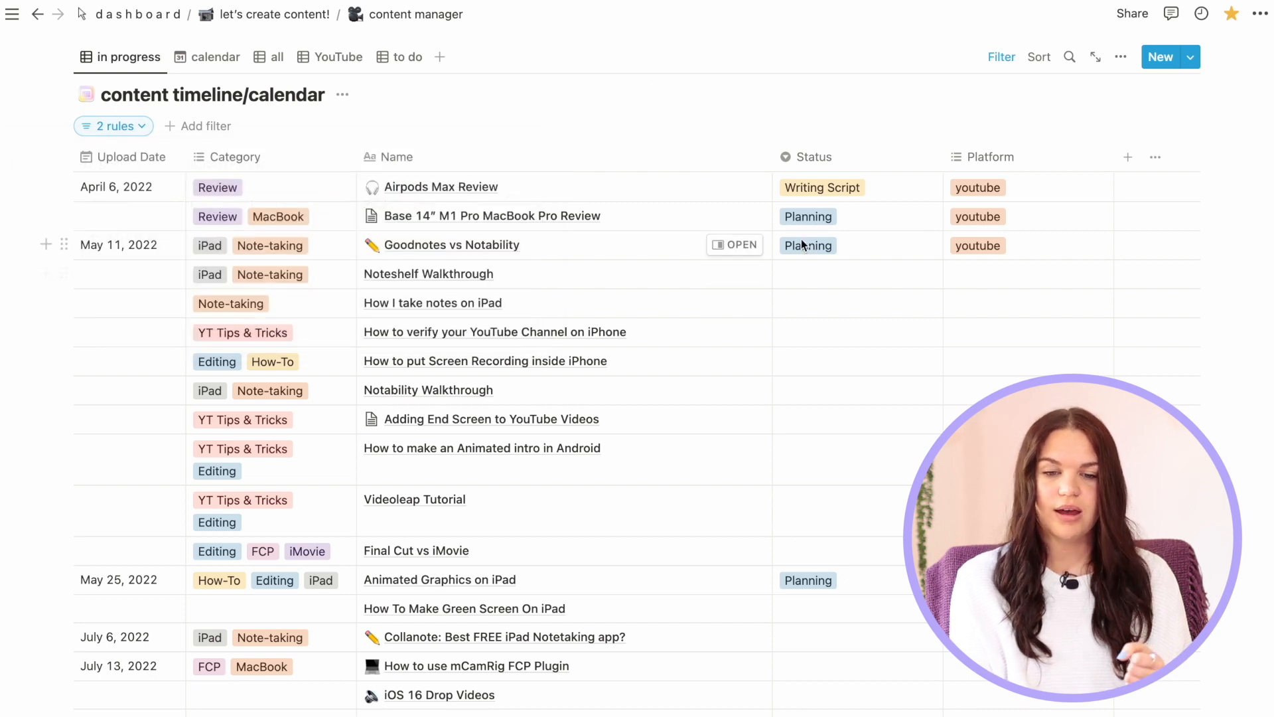
Check the in progress entries against the filter rules and hide the filter bar
scroll(535, 218, down, 2)
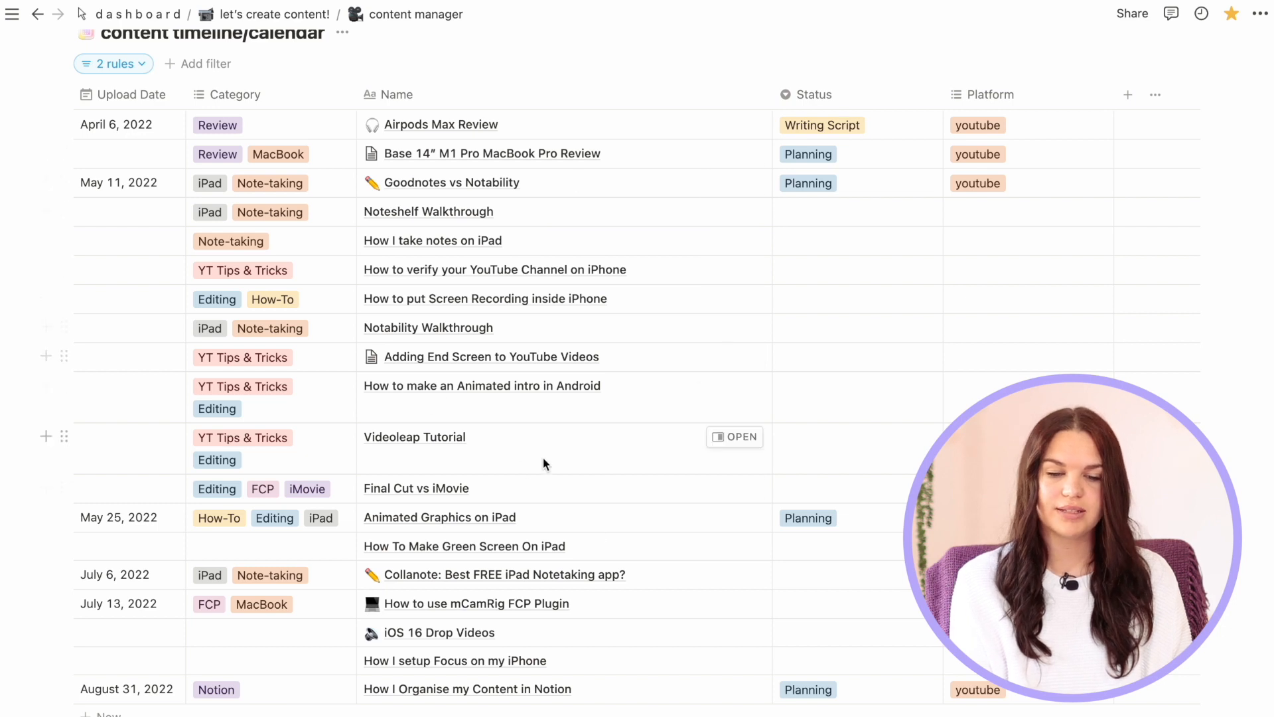
scroll(543, 458, down, 7)
scroll(612, 635, up, 8)
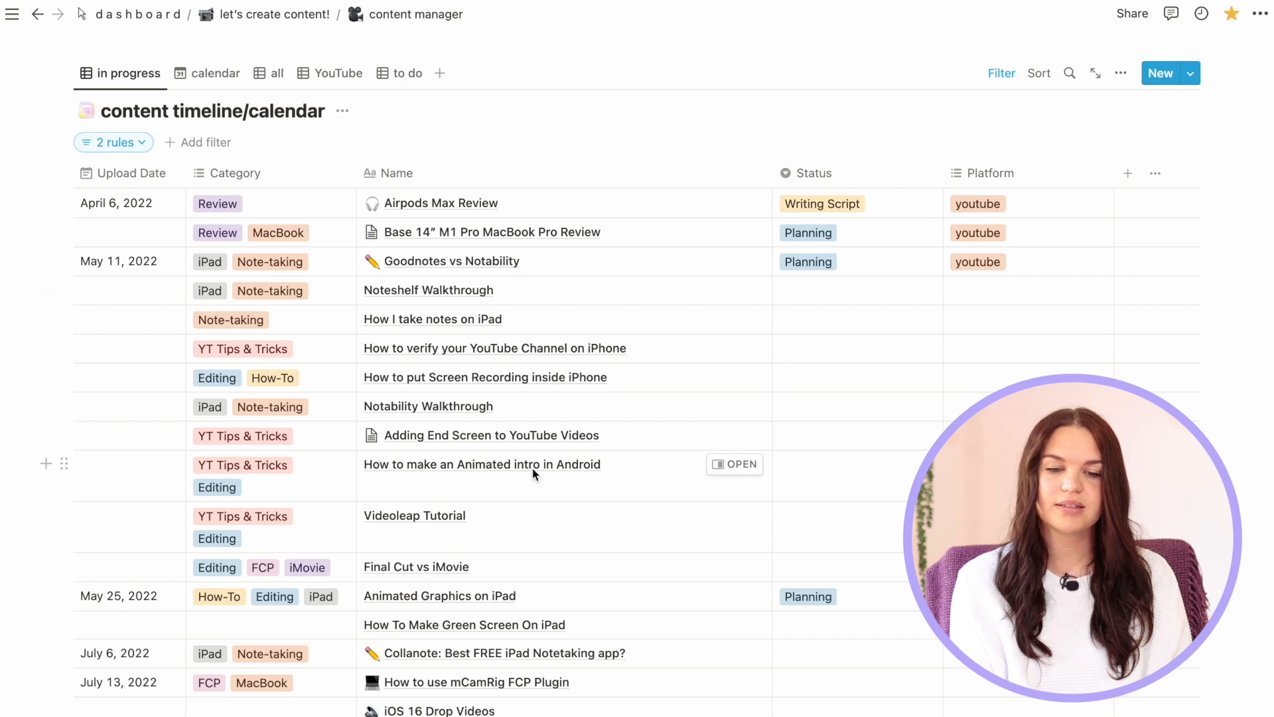
scroll(796, 465, down, 2)
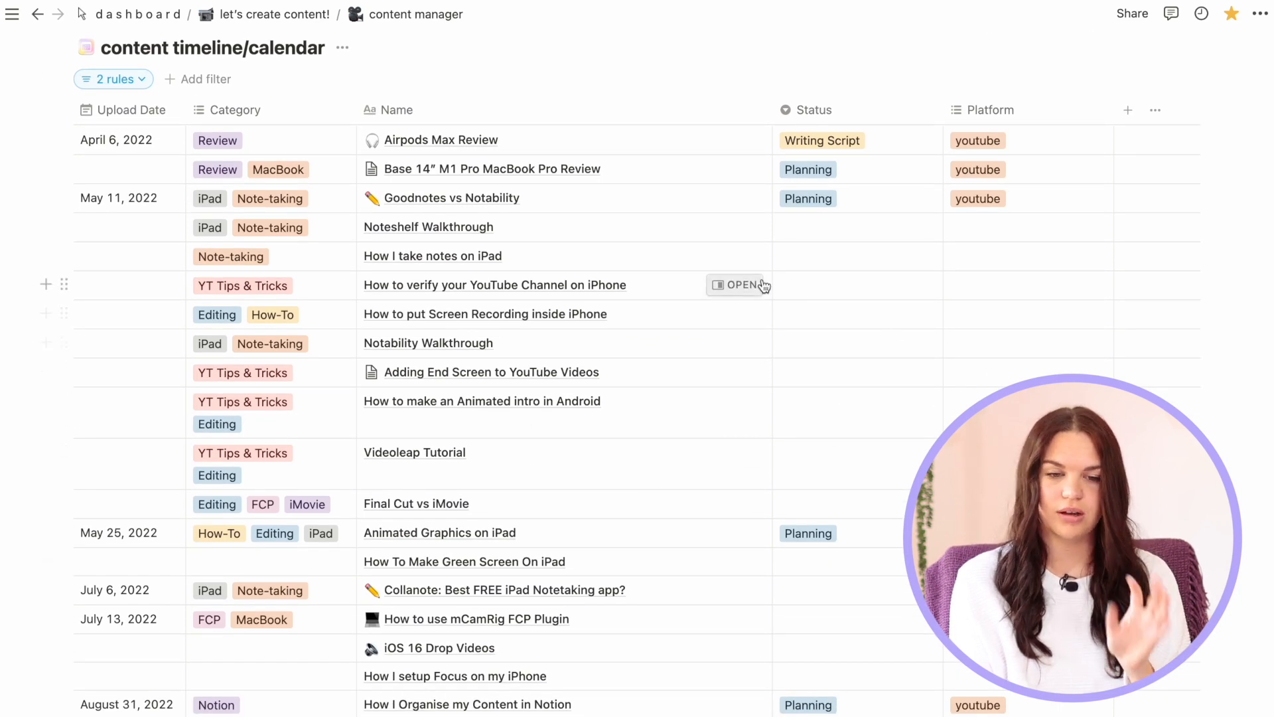
scroll(559, 253, up, 1)
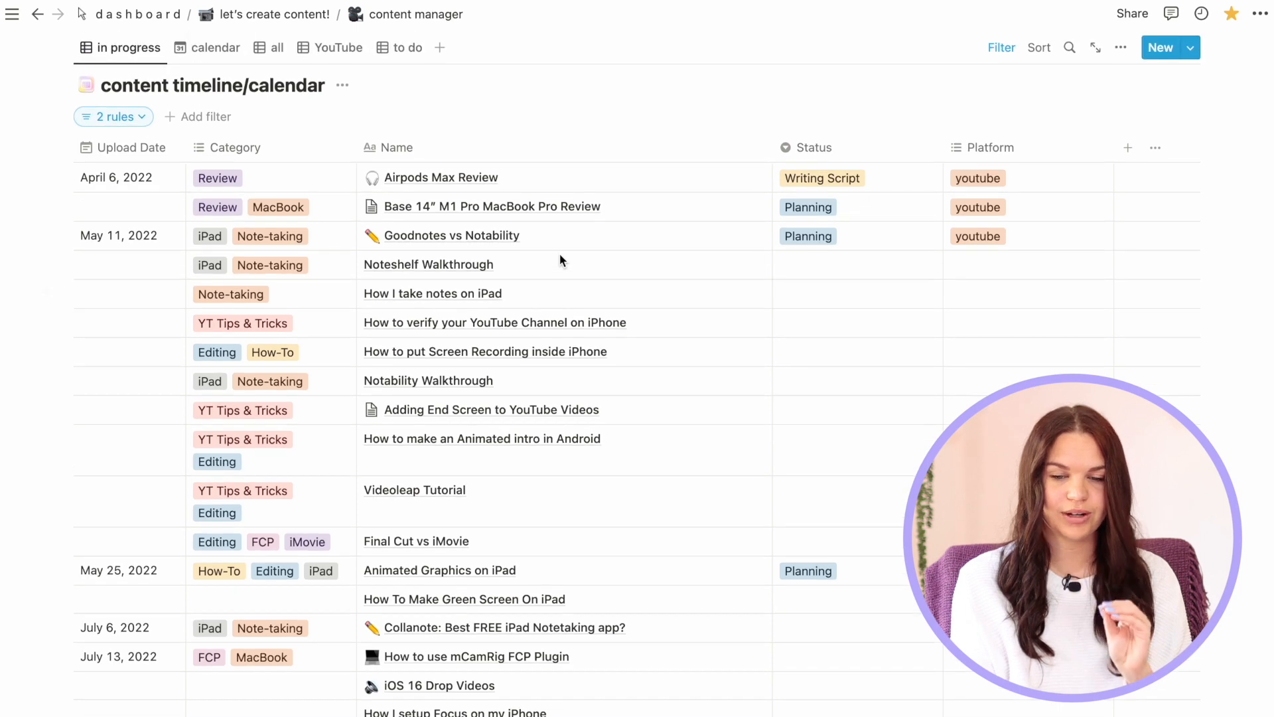
click(989, 48)
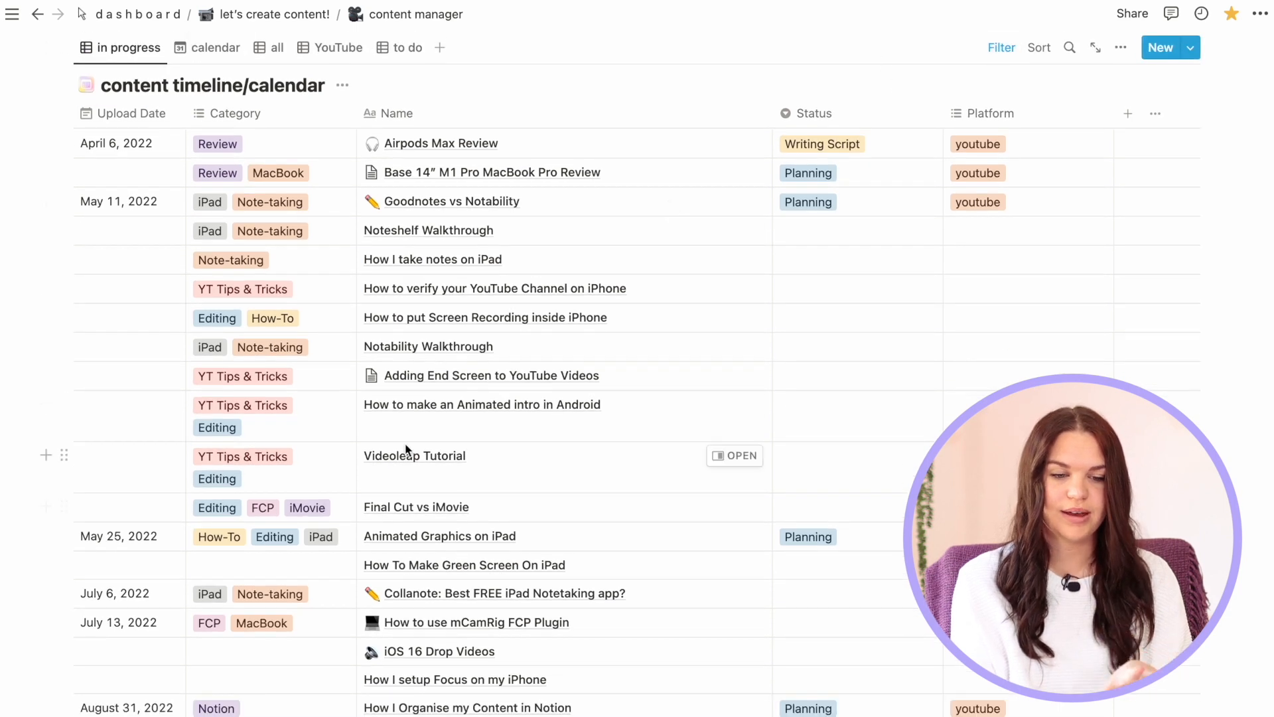
Add a new blank entry at the end of the in progress table and open it as a full page
scroll(424, 477, down, 2)
scroll(548, 416, up, 1)
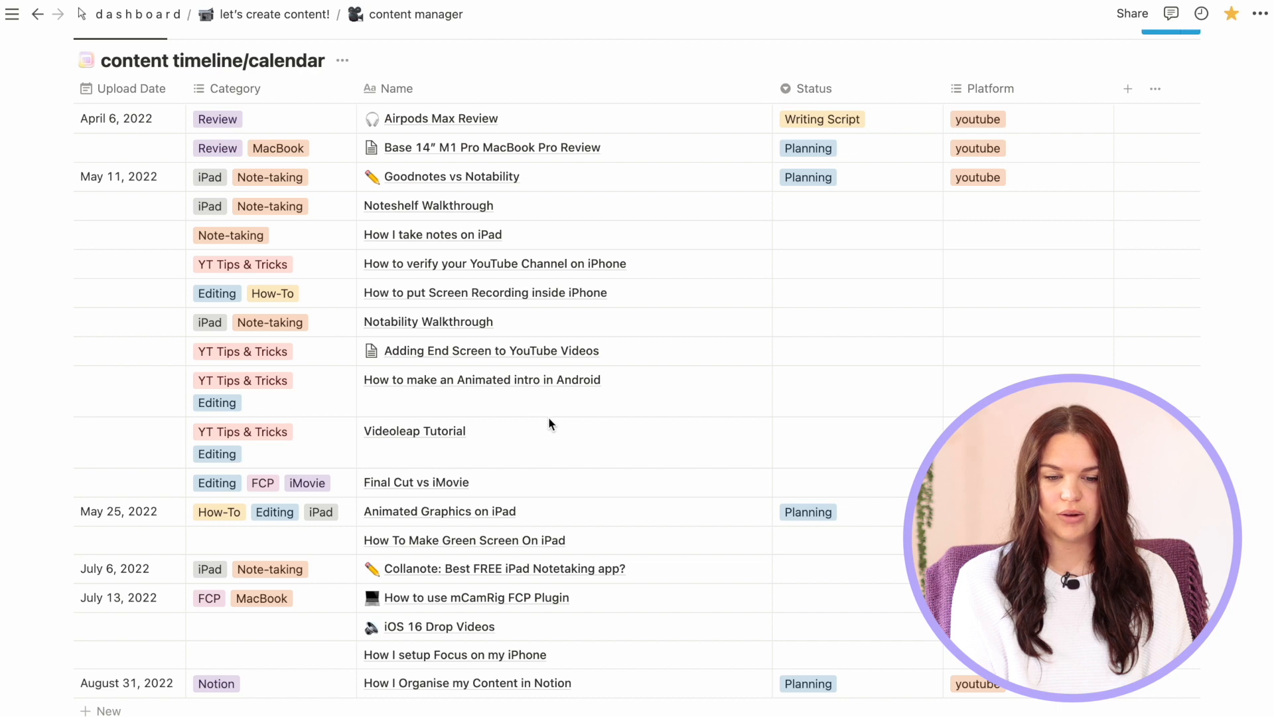
scroll(544, 397, down, 2)
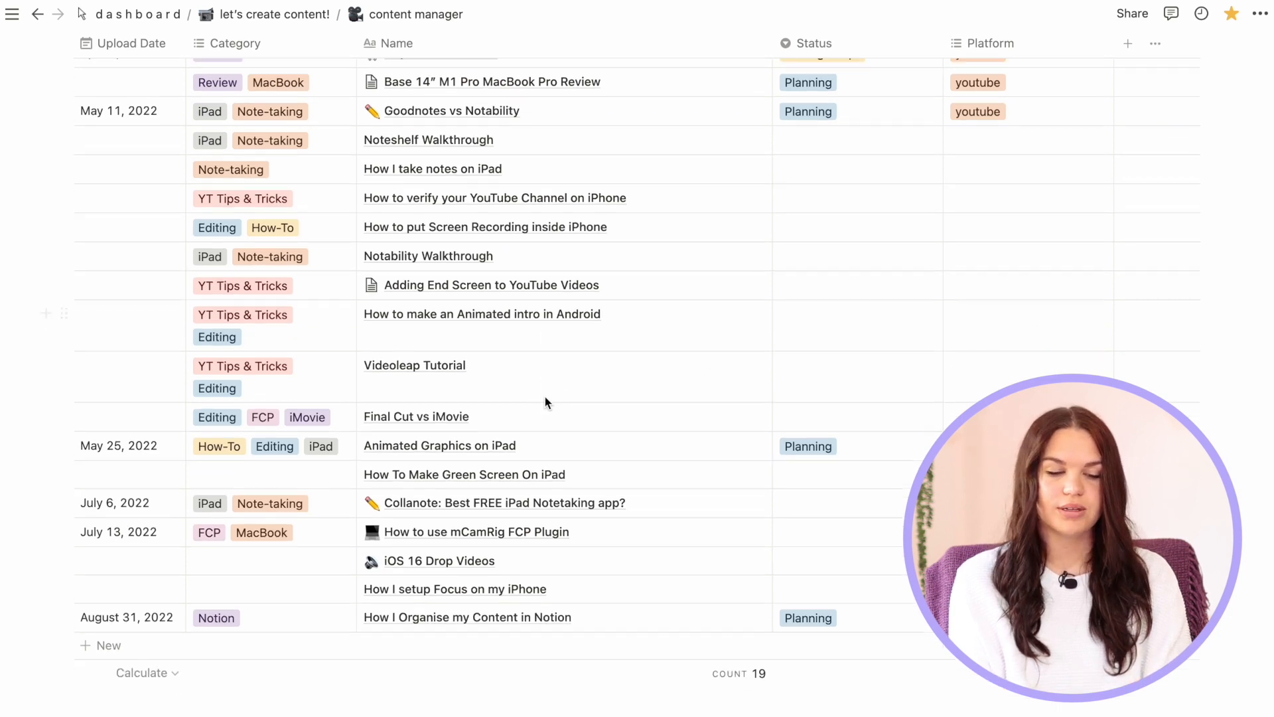
click(105, 638)
key(Escape)
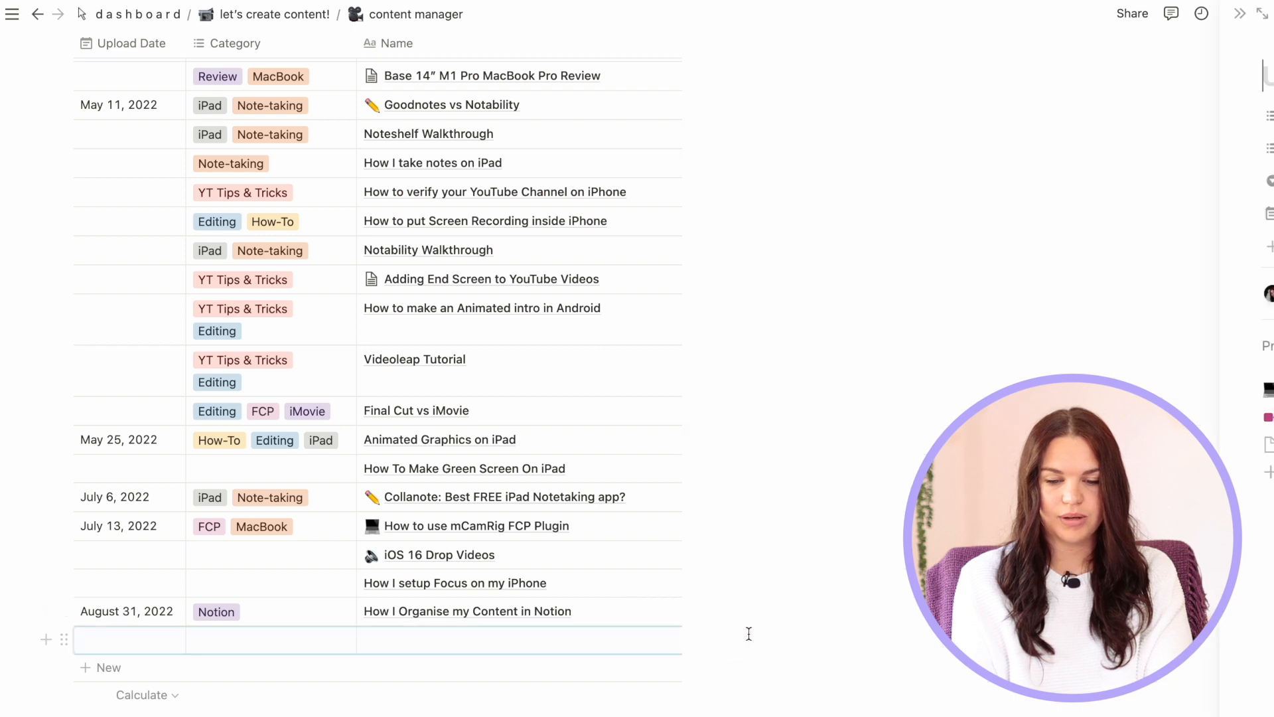
click(736, 640)
click(722, 18)
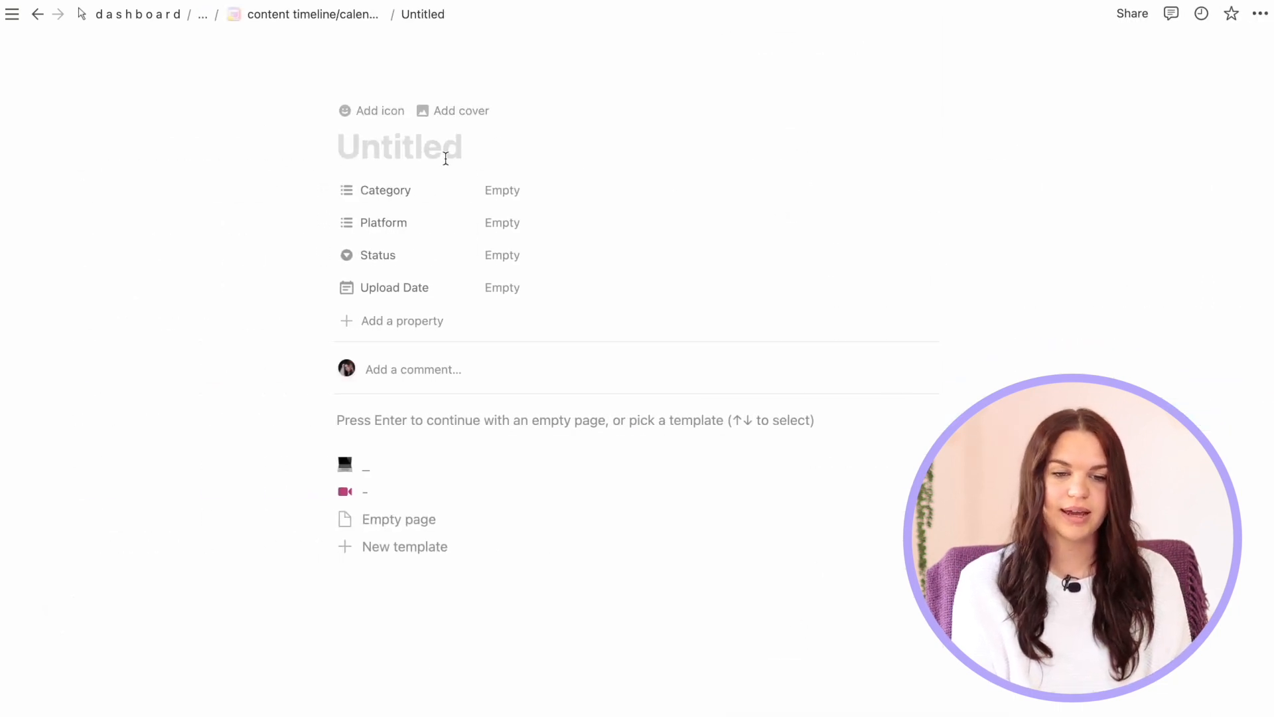
Apply the laptop-icon template to the blank entry and view its properties and section headings
click(364, 469)
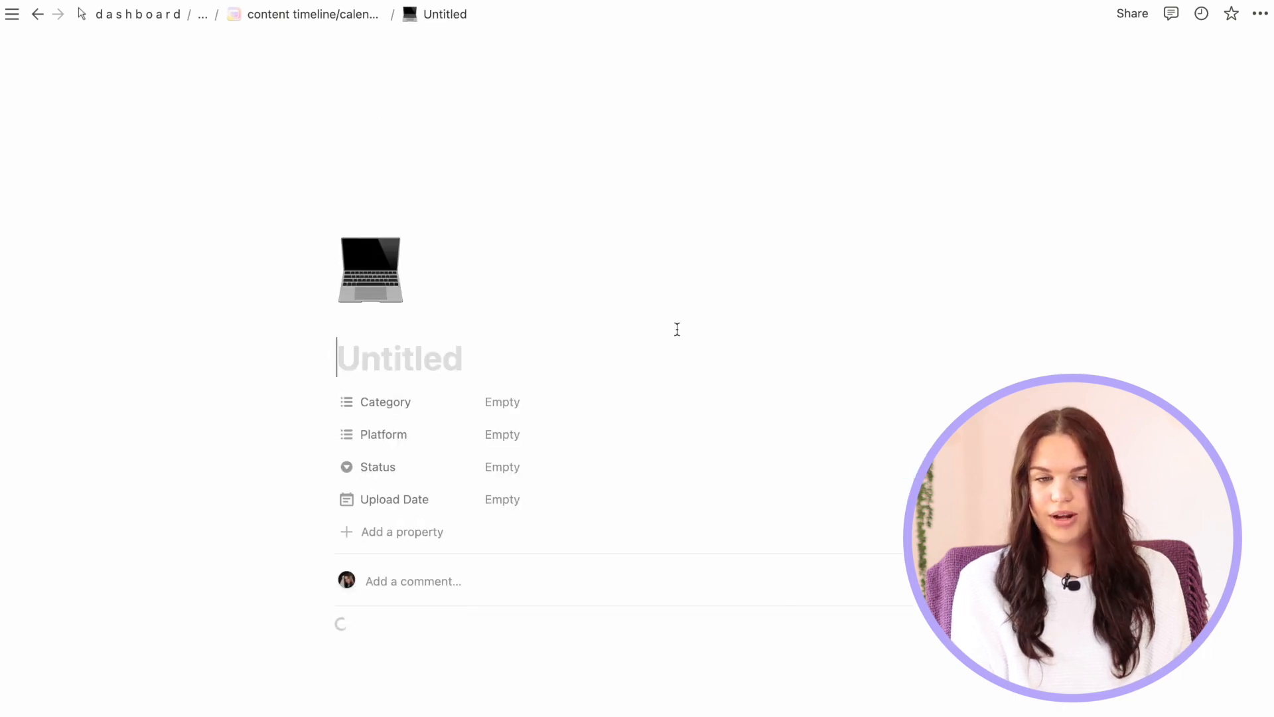
scroll(371, 274, down, 3)
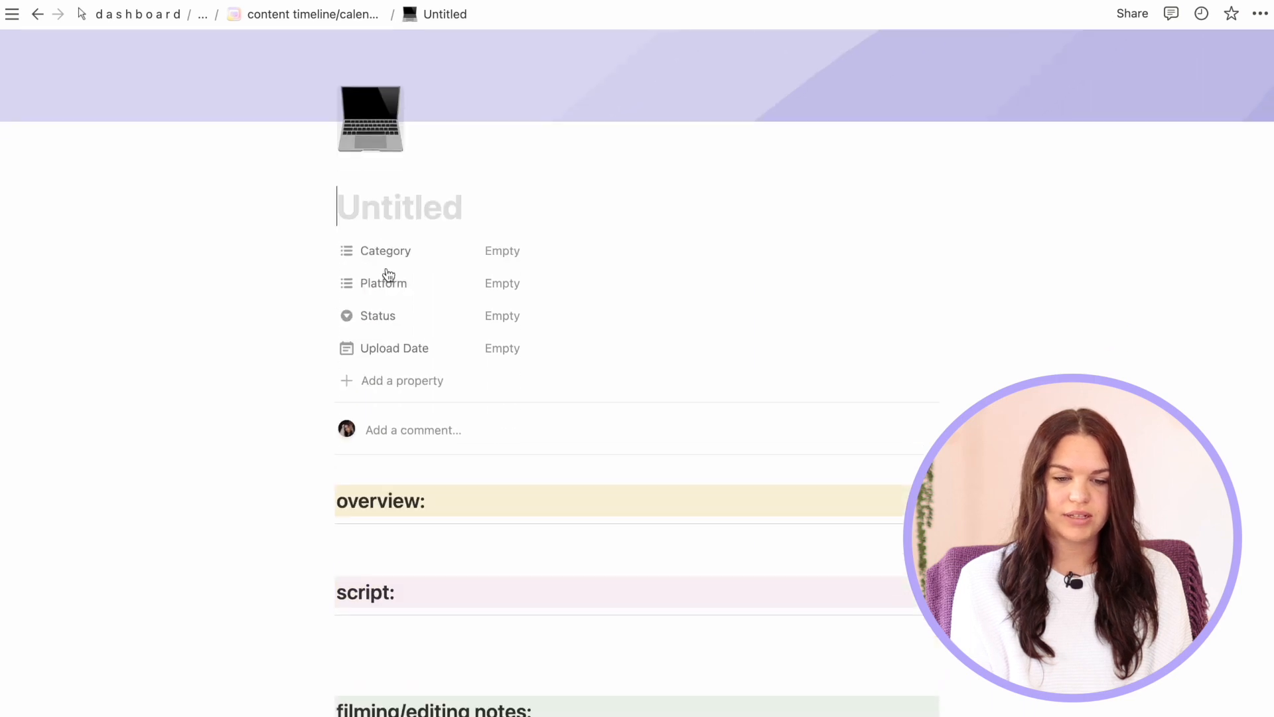
scroll(413, 441, down, 3)
scroll(413, 441, down, 1)
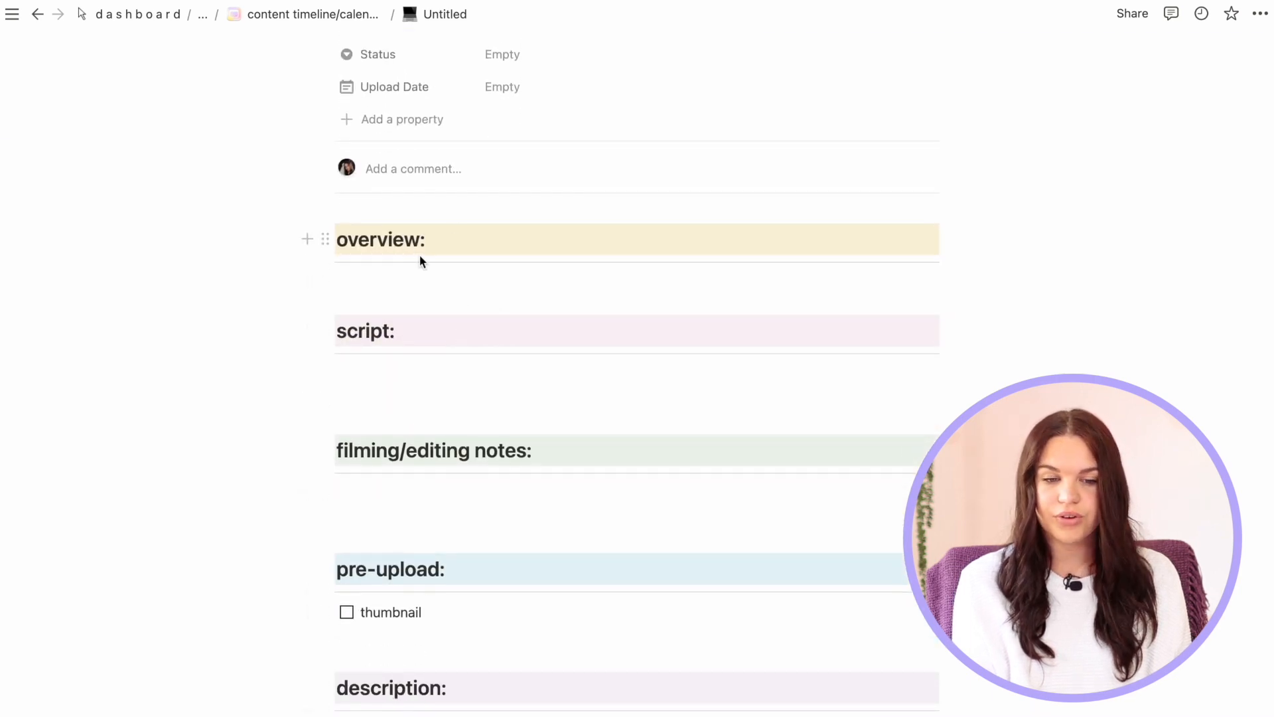
Go over the overview, script and filming/editing notes sections of the templated page
click(449, 289)
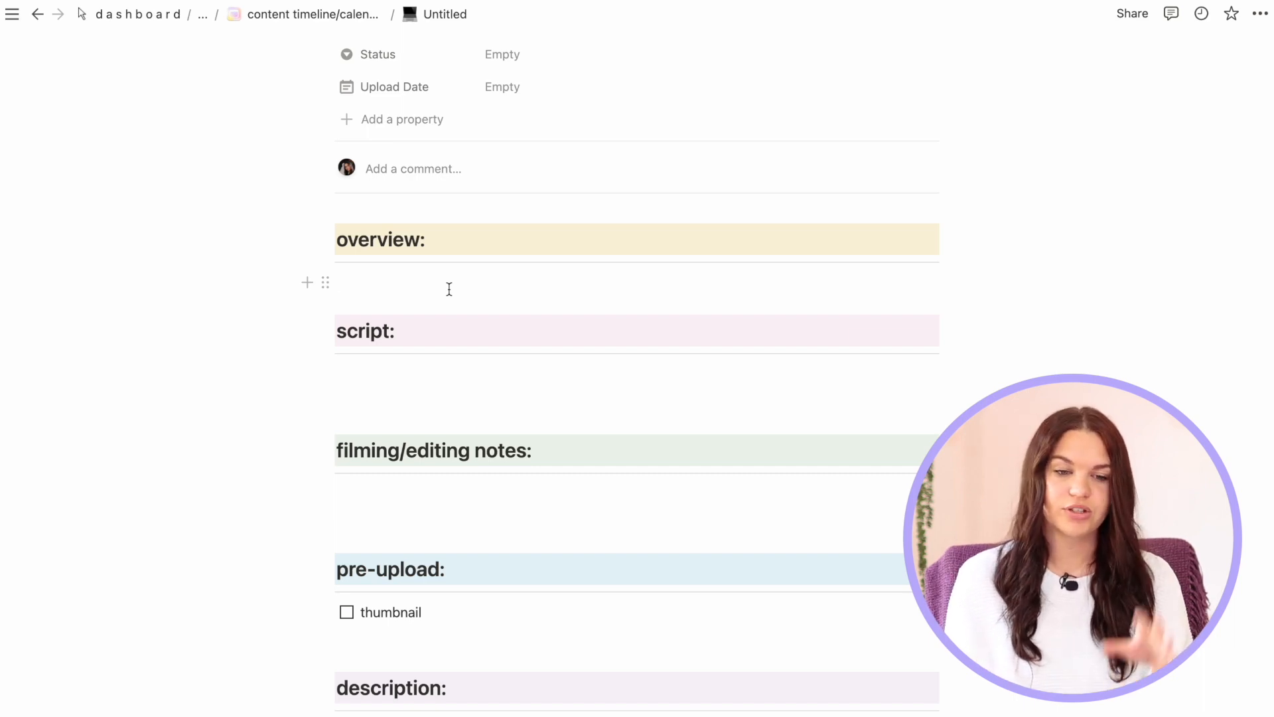
scroll(449, 289, down, 2)
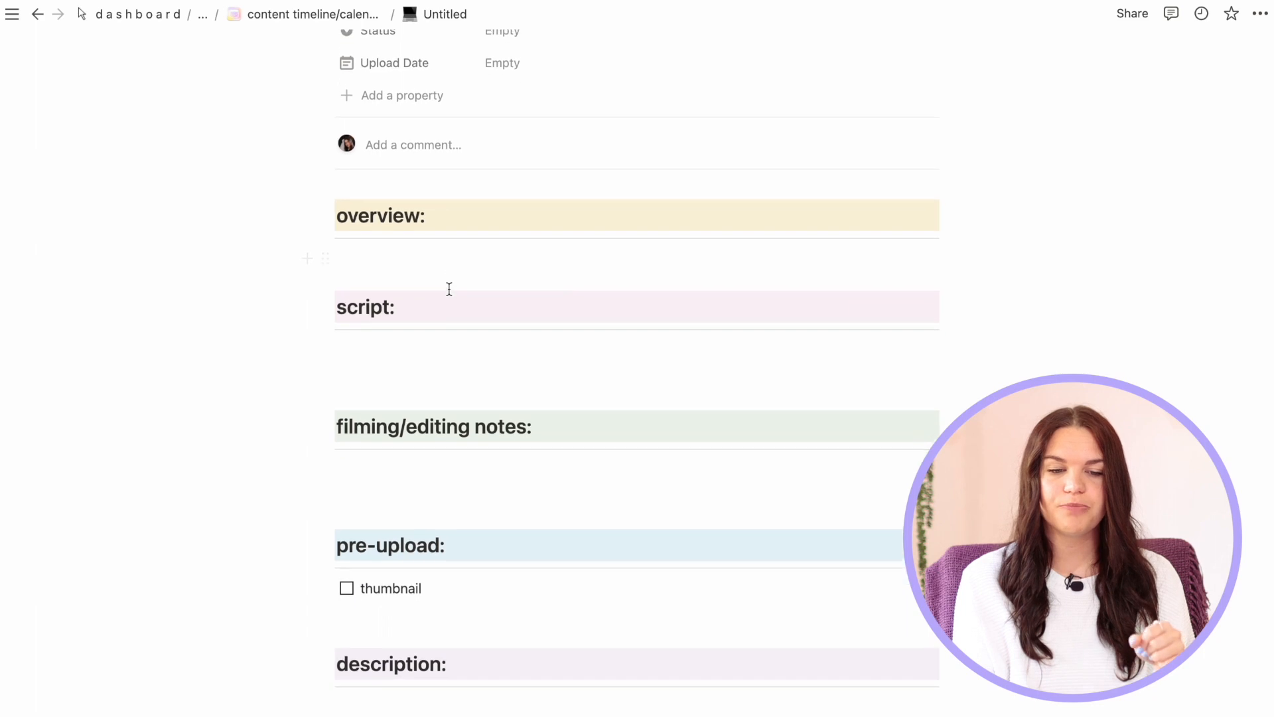
click(387, 324)
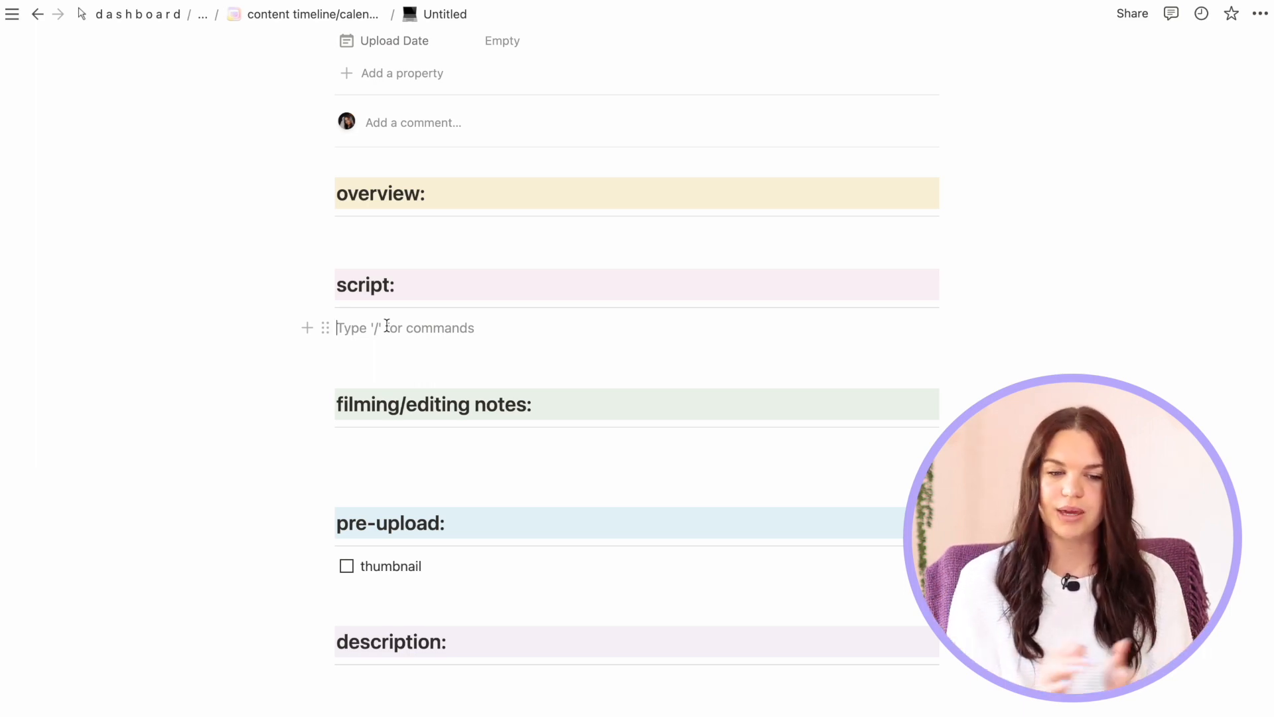
click(377, 451)
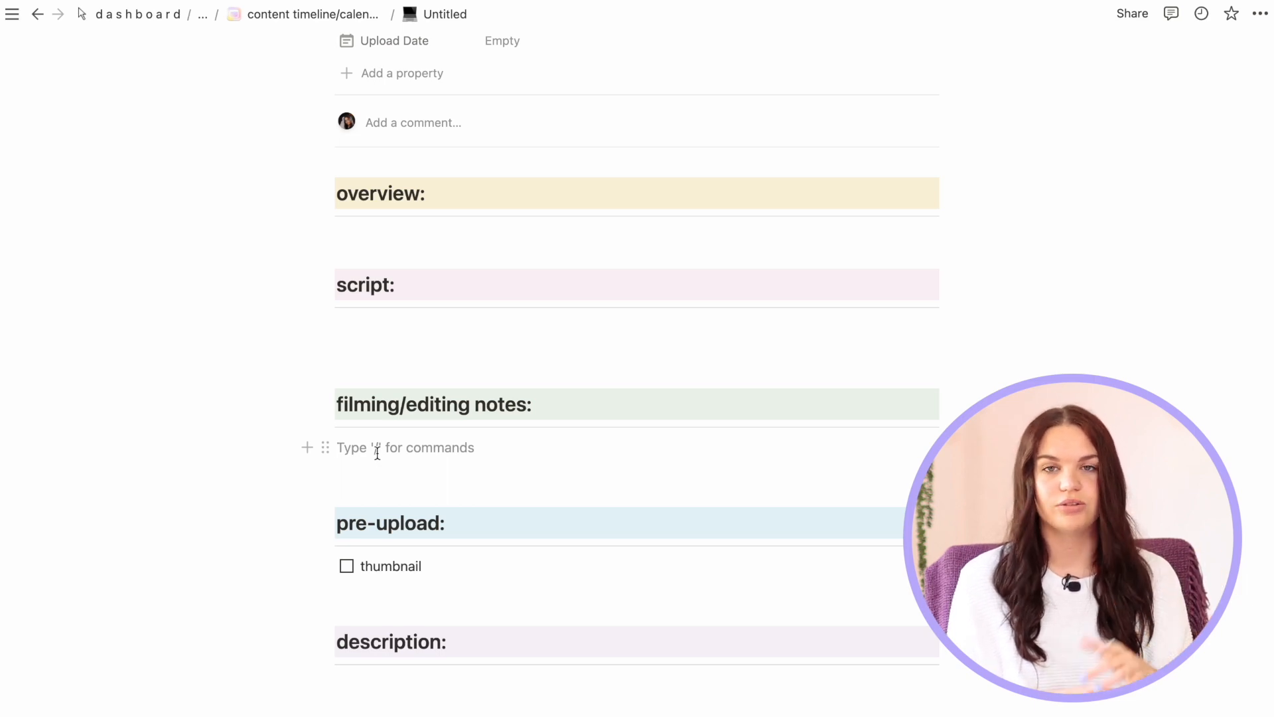
Go over the pre-upload section with its thumbnail checkbox and the description section of the templated page
scroll(377, 453, down, 2)
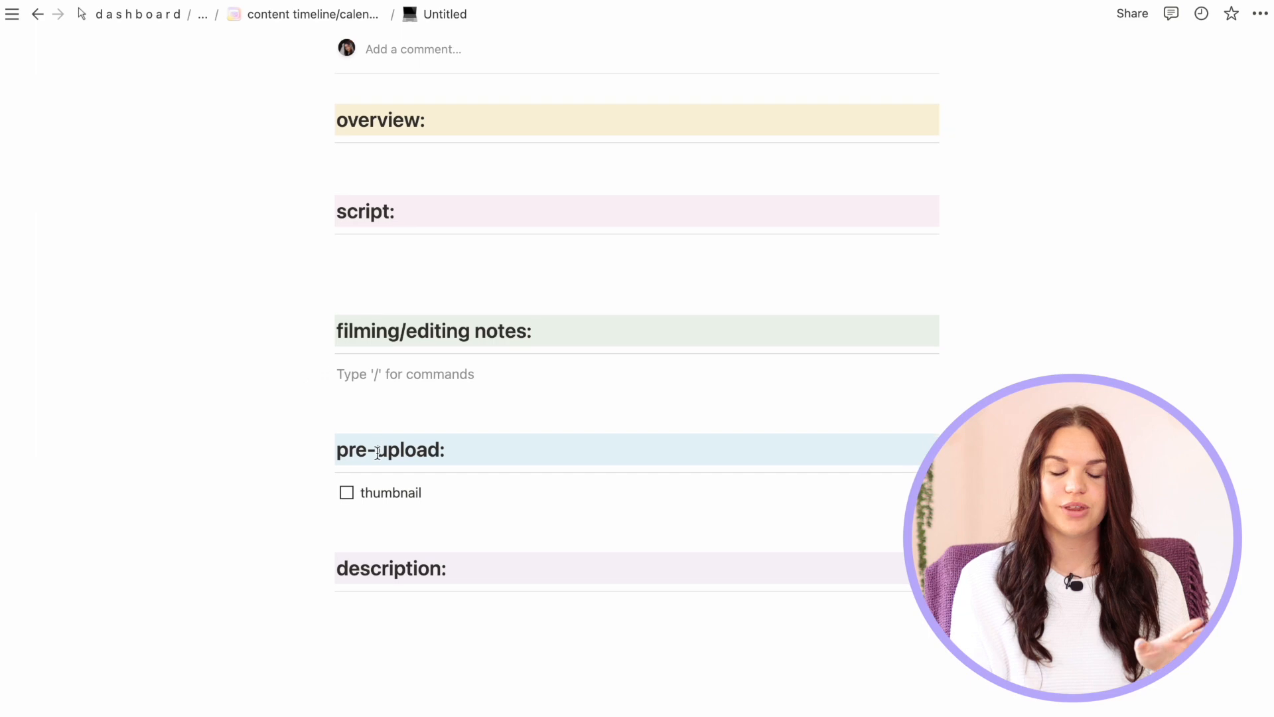
scroll(377, 452, up, 1)
scroll(470, 513, down, 1)
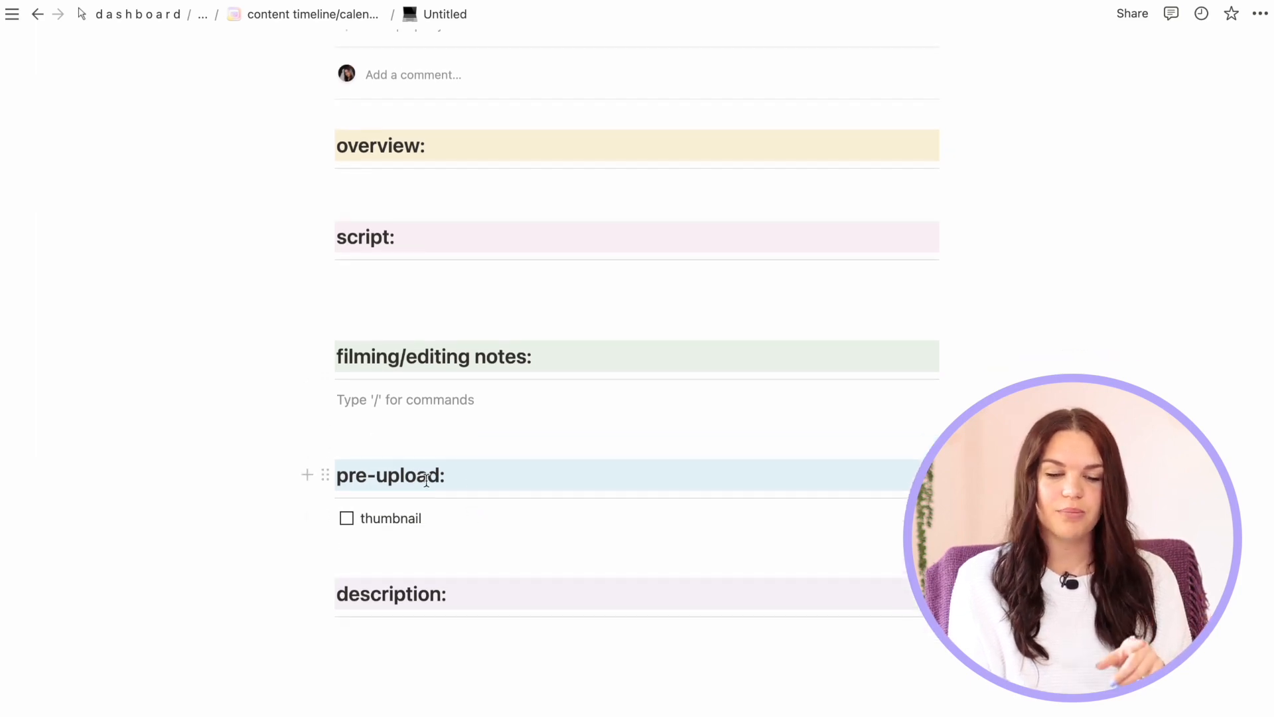
click(428, 539)
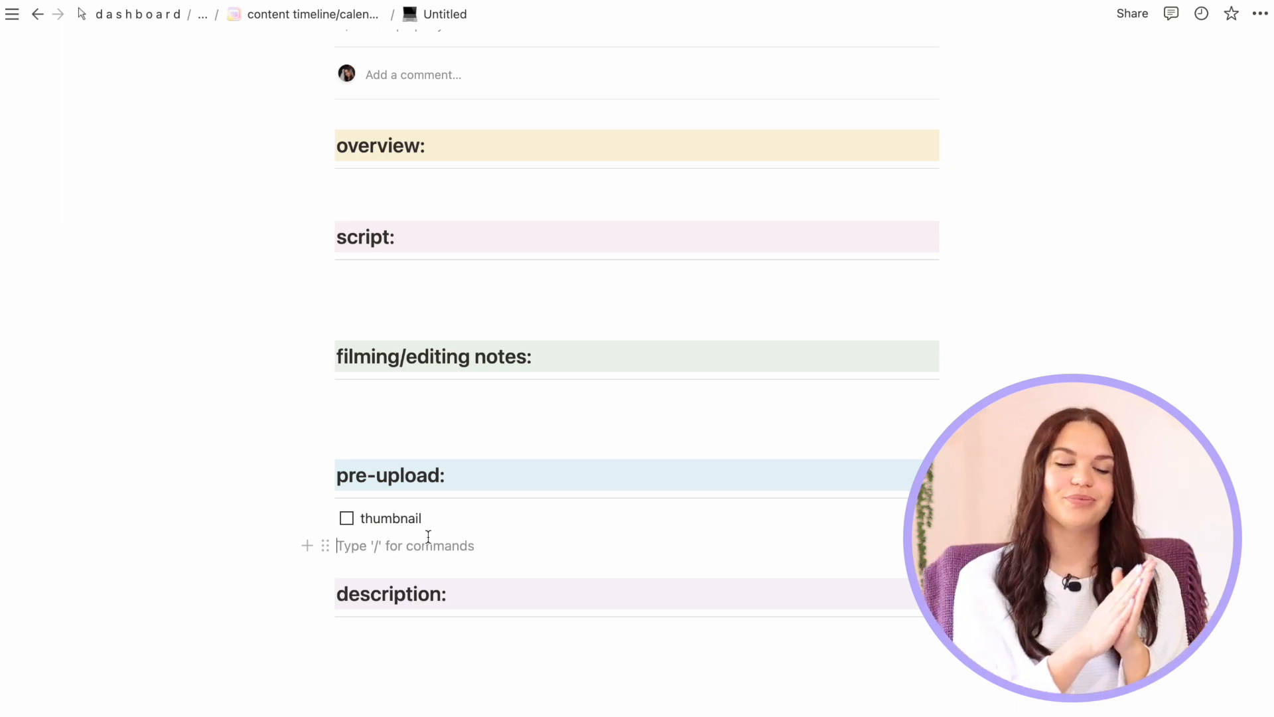
scroll(428, 536, up, 1)
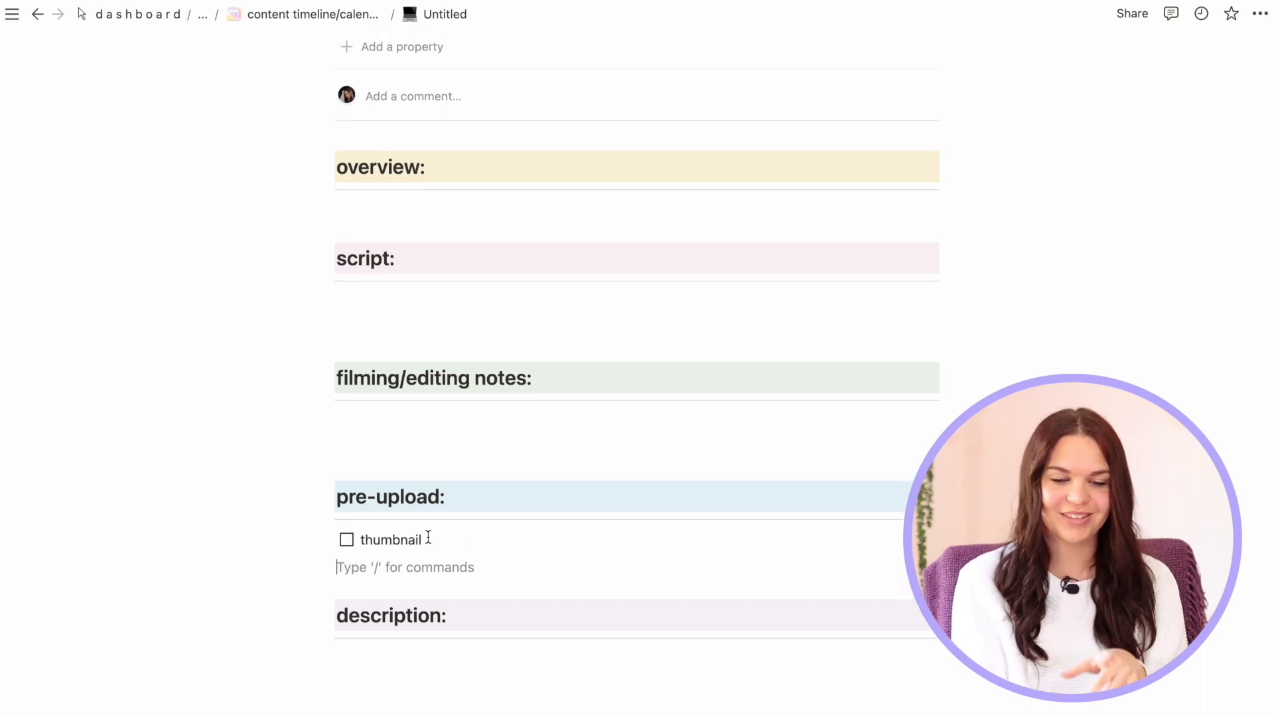
scroll(458, 534, down, 2)
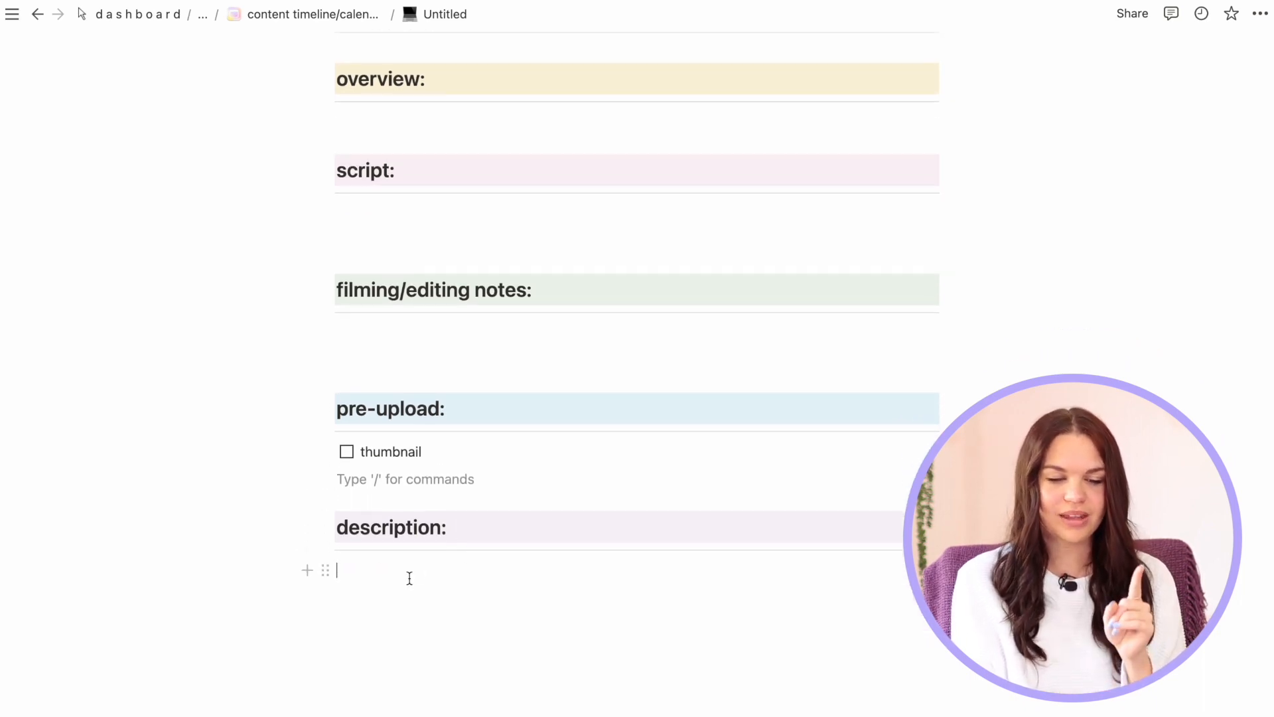
click(410, 572)
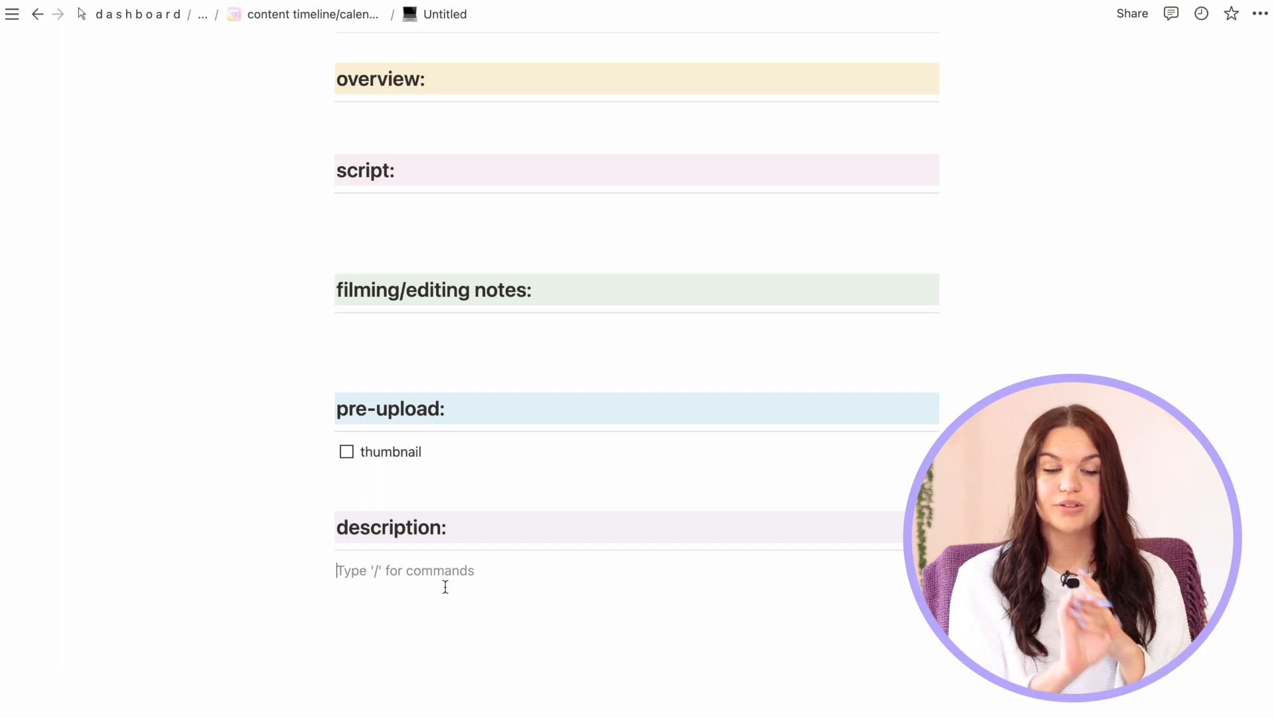
Look over the whole templated page, from its title and properties down to the description section and back
scroll(445, 587, up, 9)
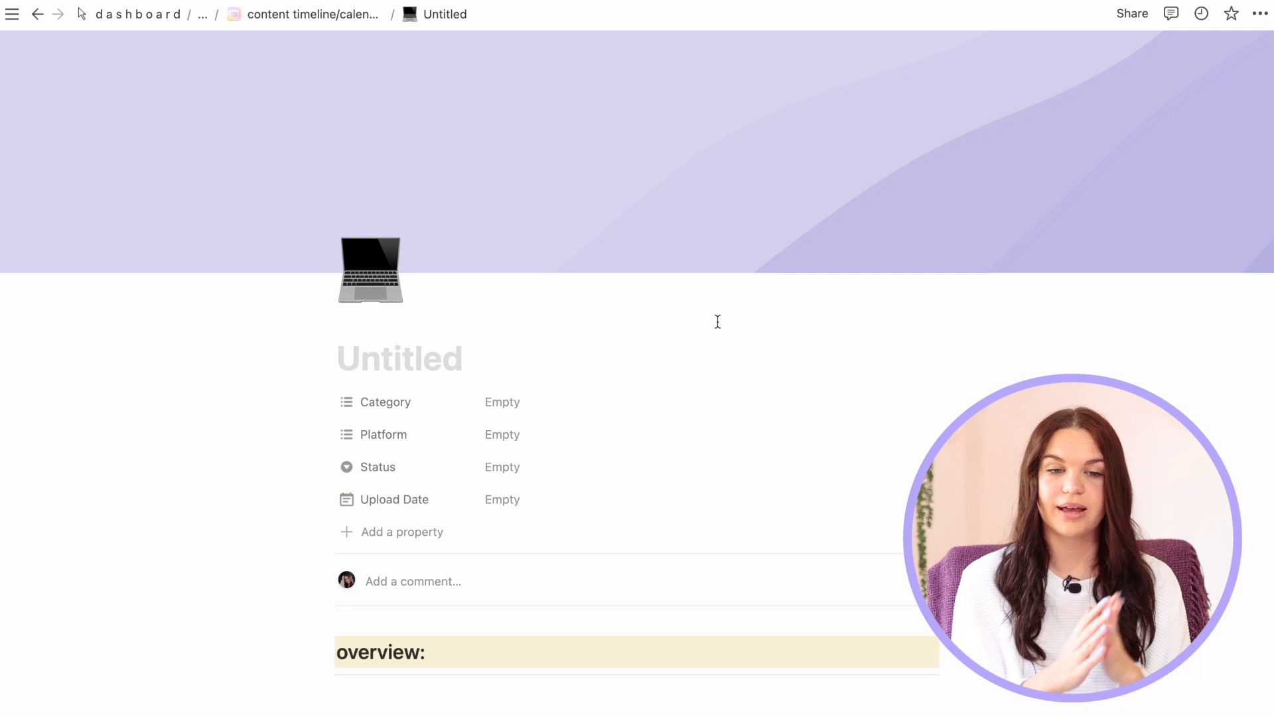
scroll(718, 321, down, 7)
scroll(718, 322, up, 7)
scroll(718, 321, down, 3)
scroll(458, 361, down, 4)
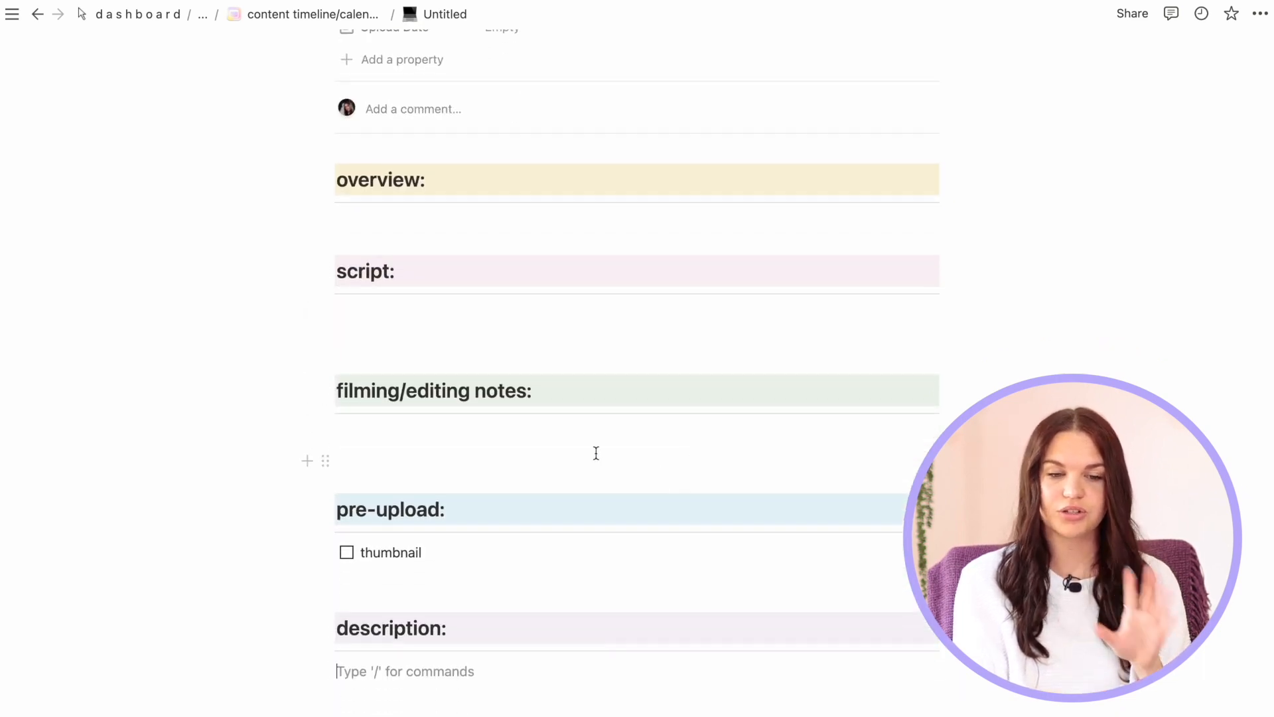
scroll(595, 452, up, 7)
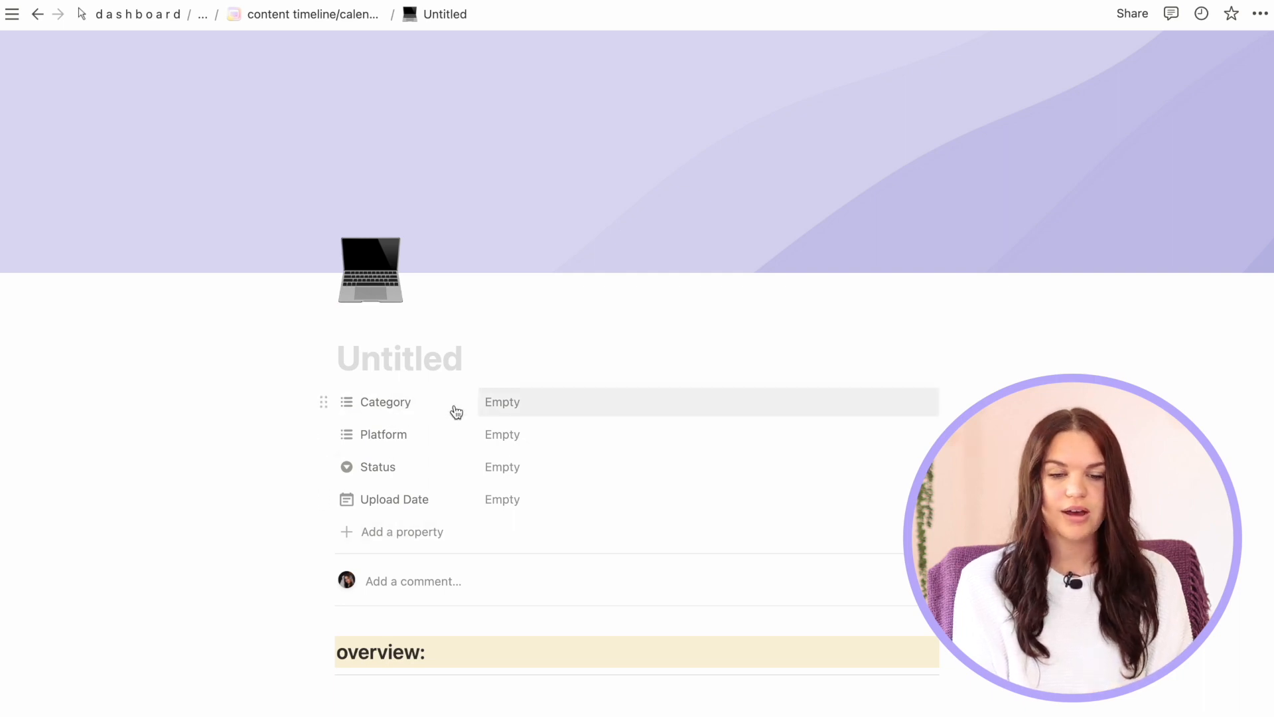
Set the untitled page's Category to Notion and look through the other category options
click(506, 402)
scroll(629, 456, down, 1)
scroll(627, 456, up, 1)
scroll(626, 455, down, 1)
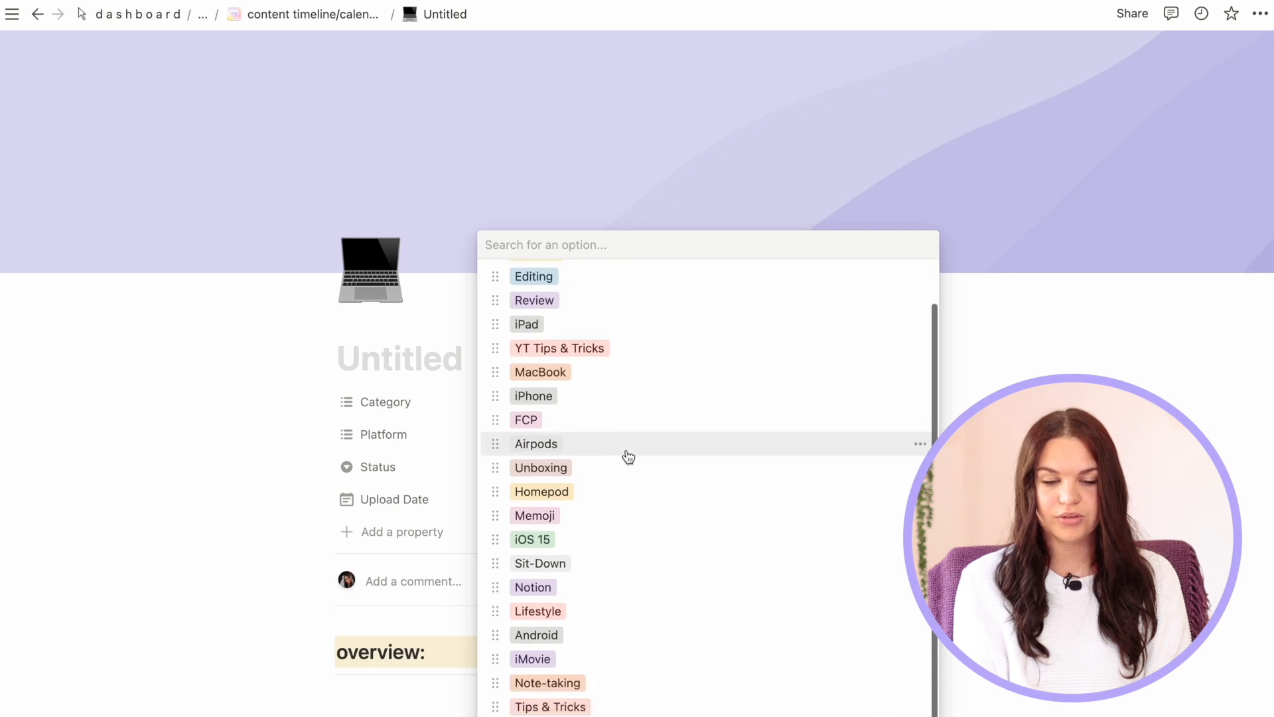
click(552, 589)
scroll(681, 527, up, 1)
scroll(683, 529, up, 1)
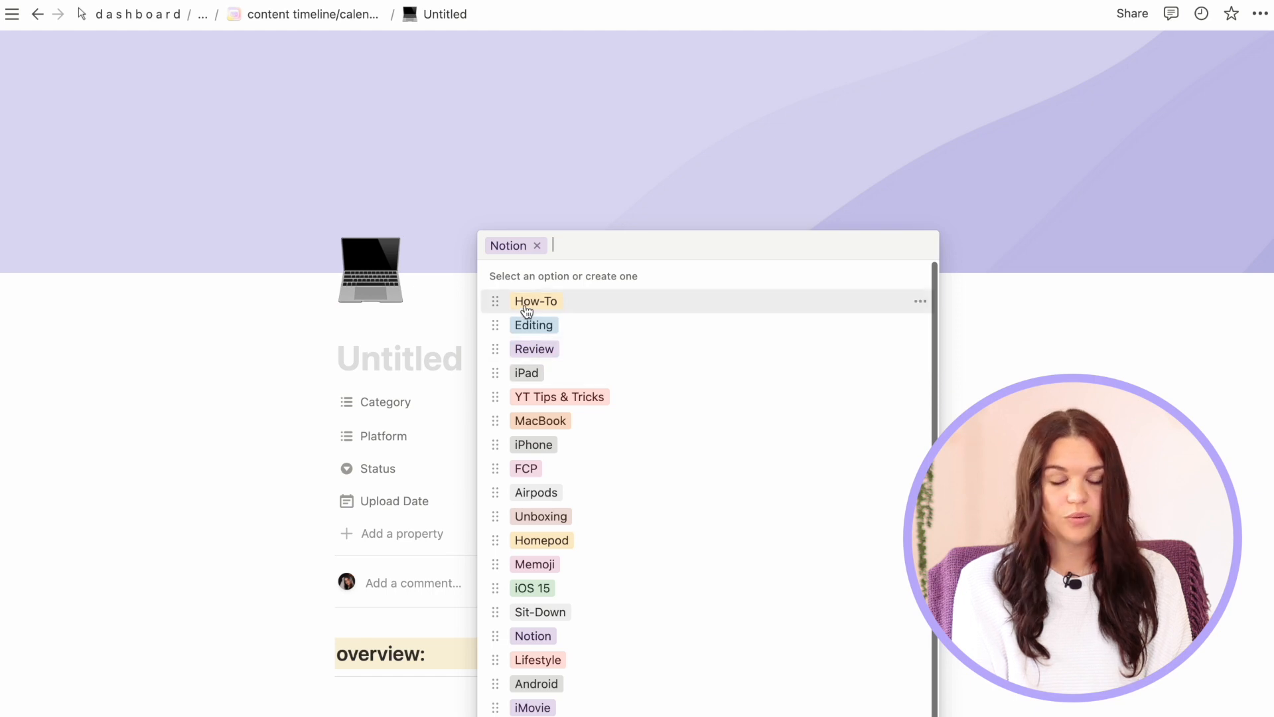
click(290, 392)
click(520, 410)
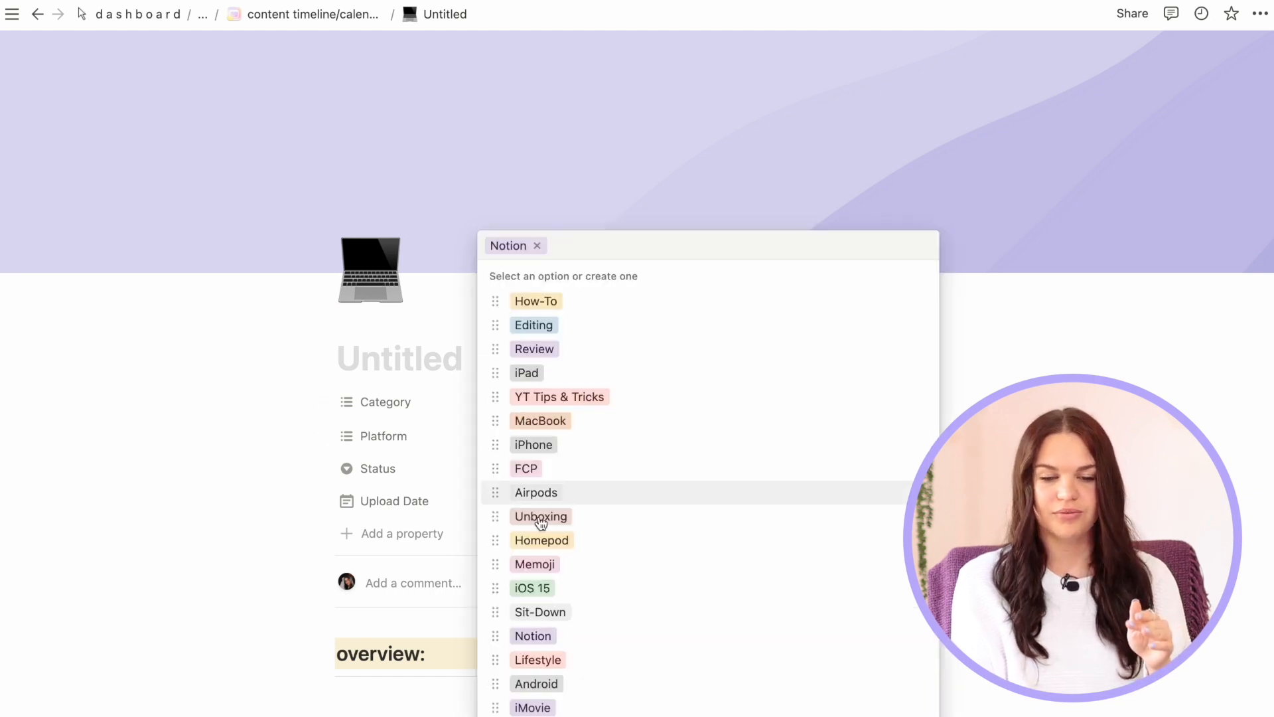
scroll(535, 517, down, 1)
click(194, 541)
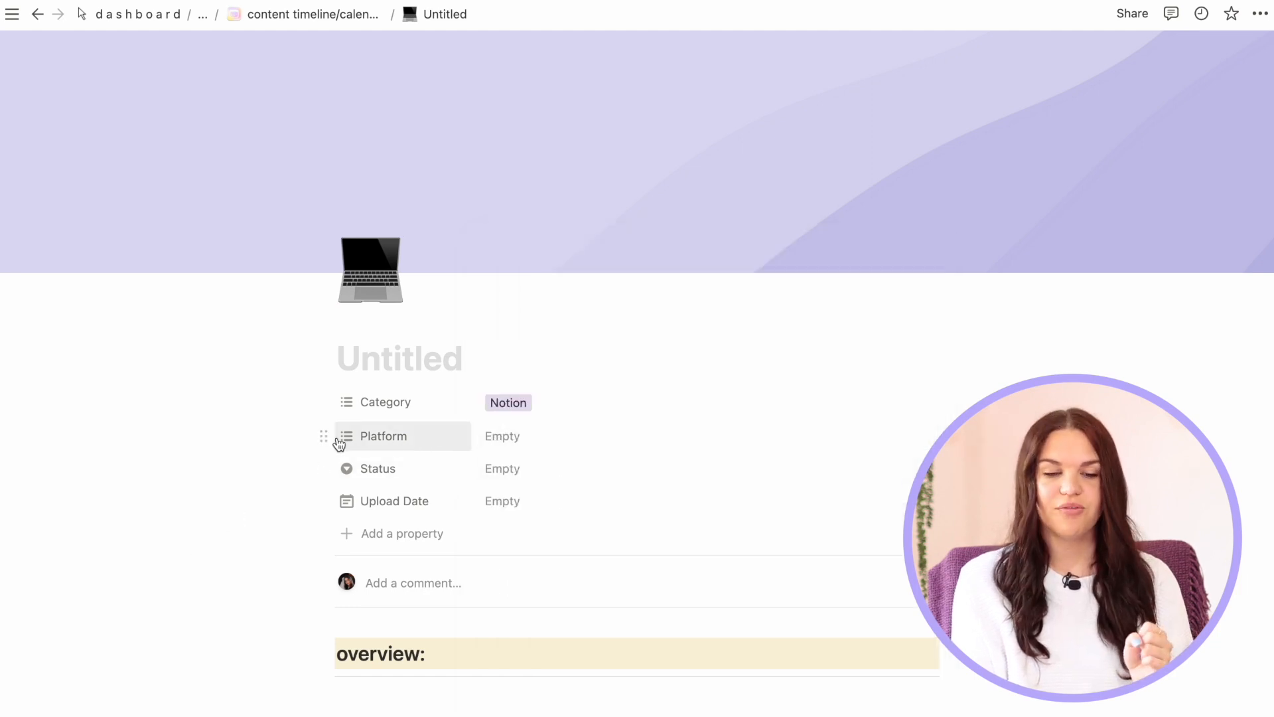
Review the available platform options and set the untitled page's Platform to youtube
click(517, 445)
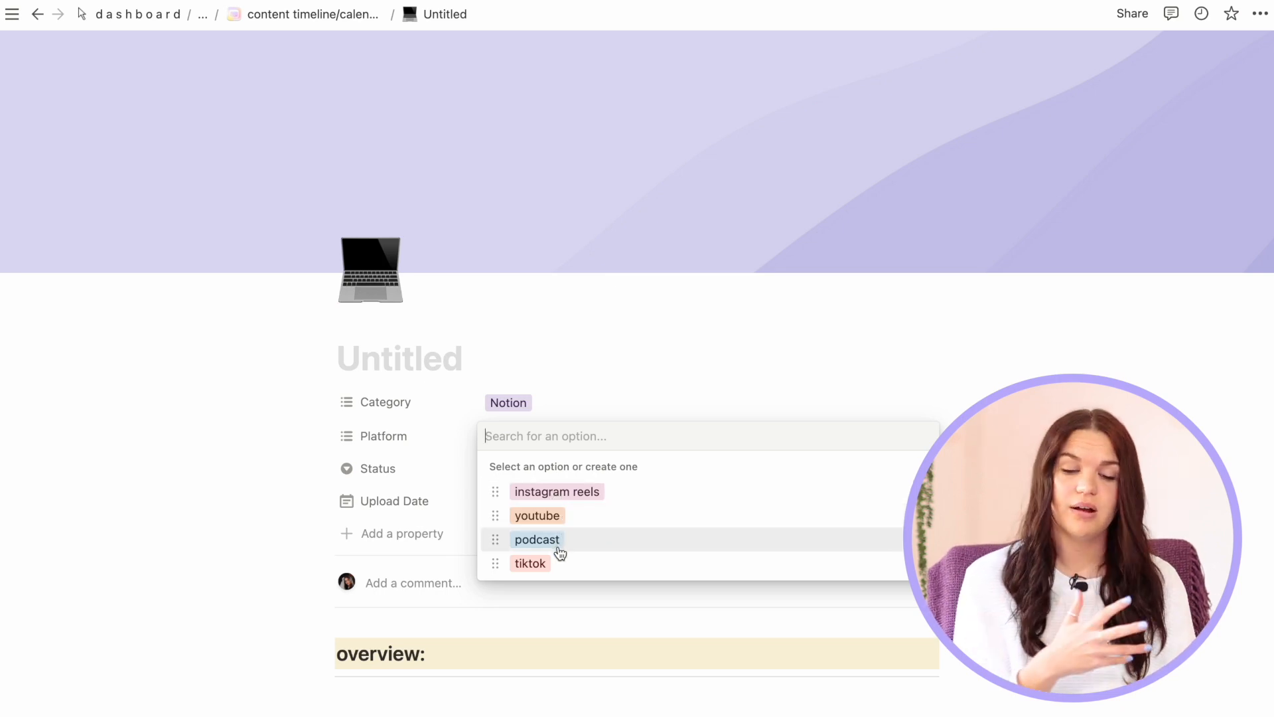
click(252, 435)
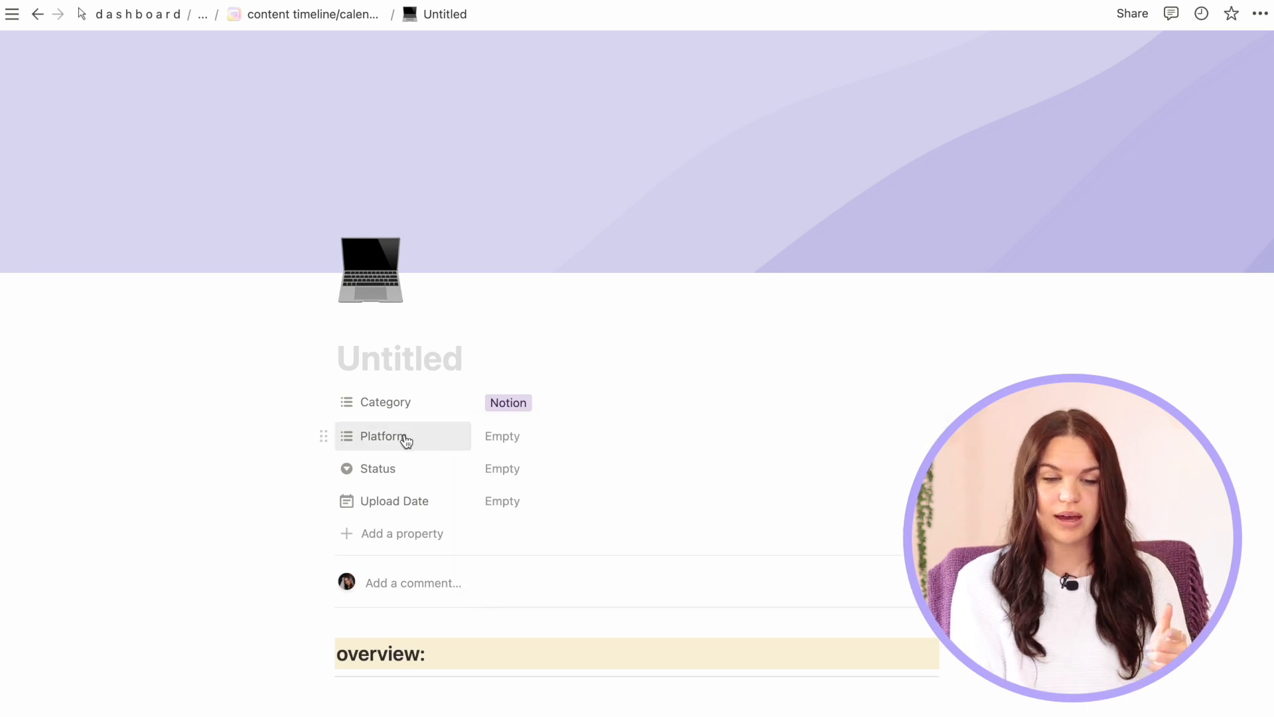
click(490, 438)
click(555, 516)
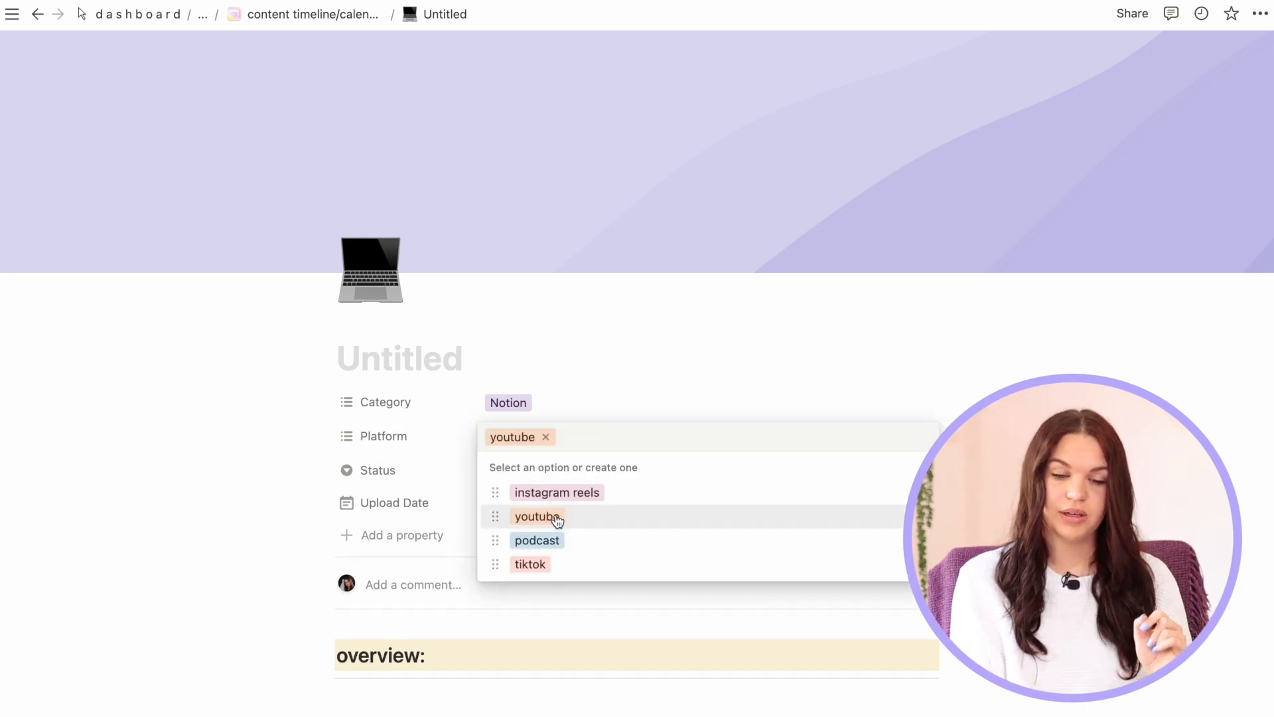
click(617, 354)
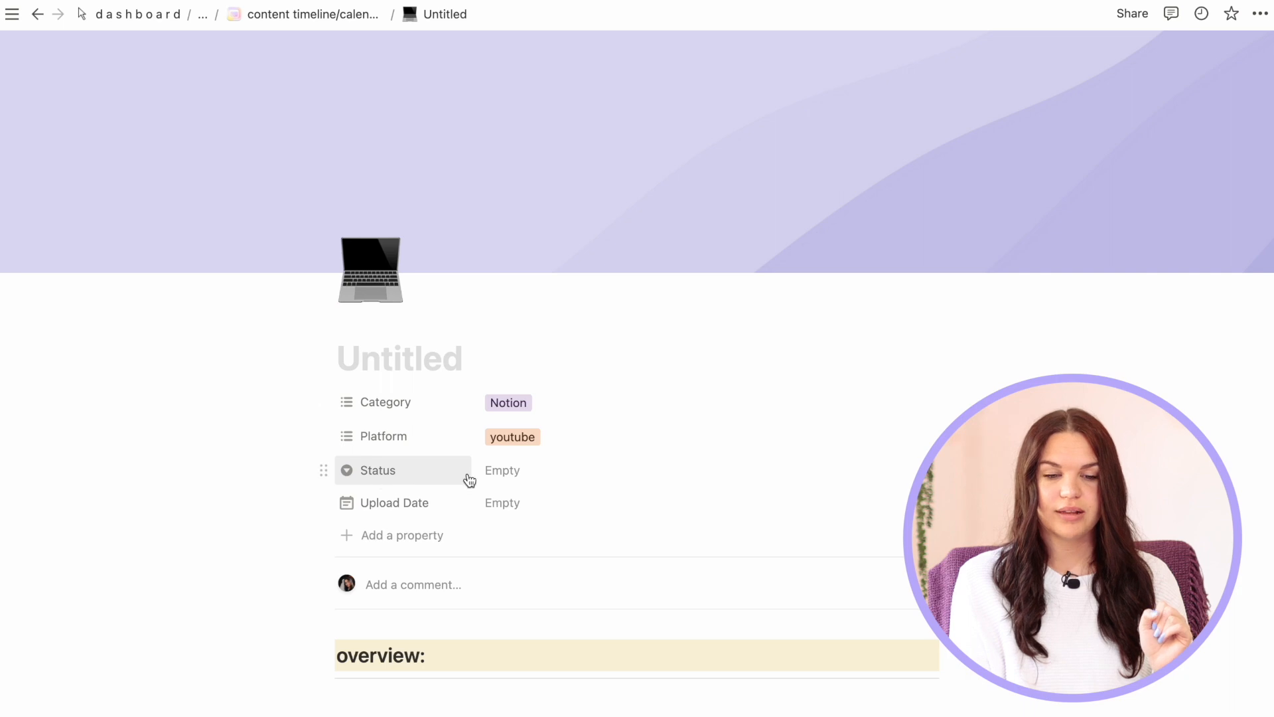
Set the untitled page's Status to Planning and review the other status options
click(511, 469)
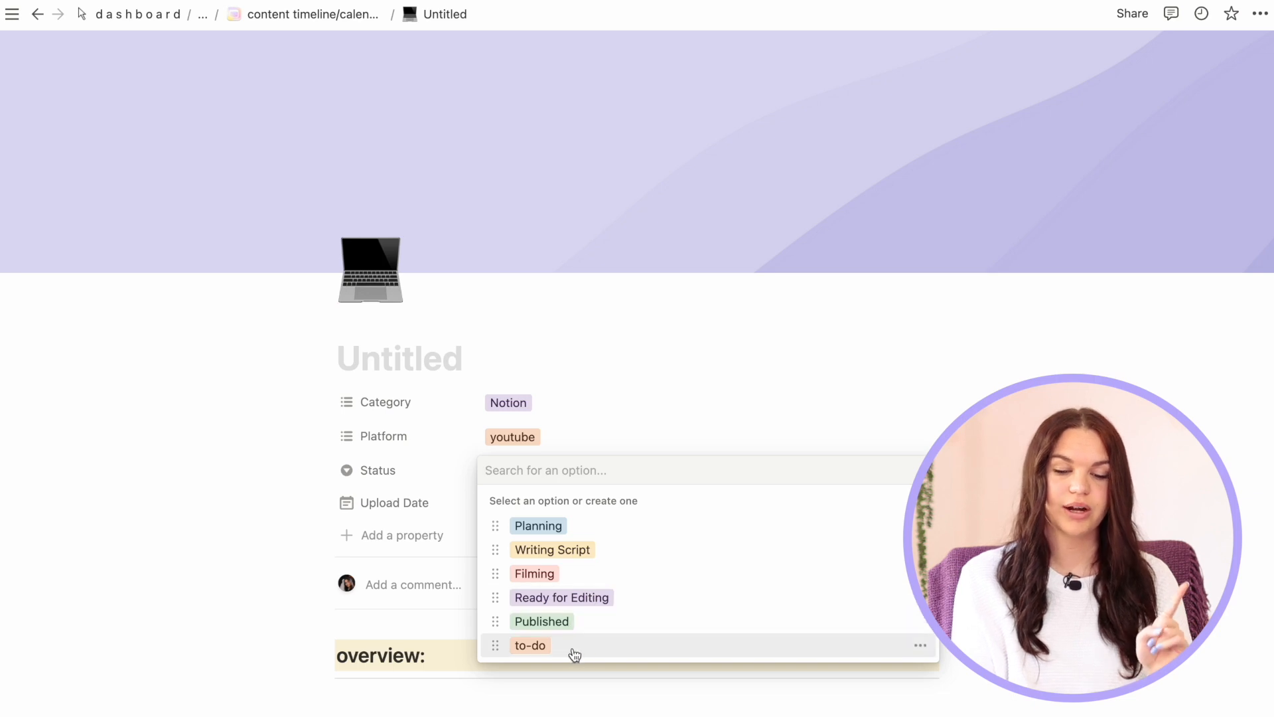
click(563, 529)
click(526, 470)
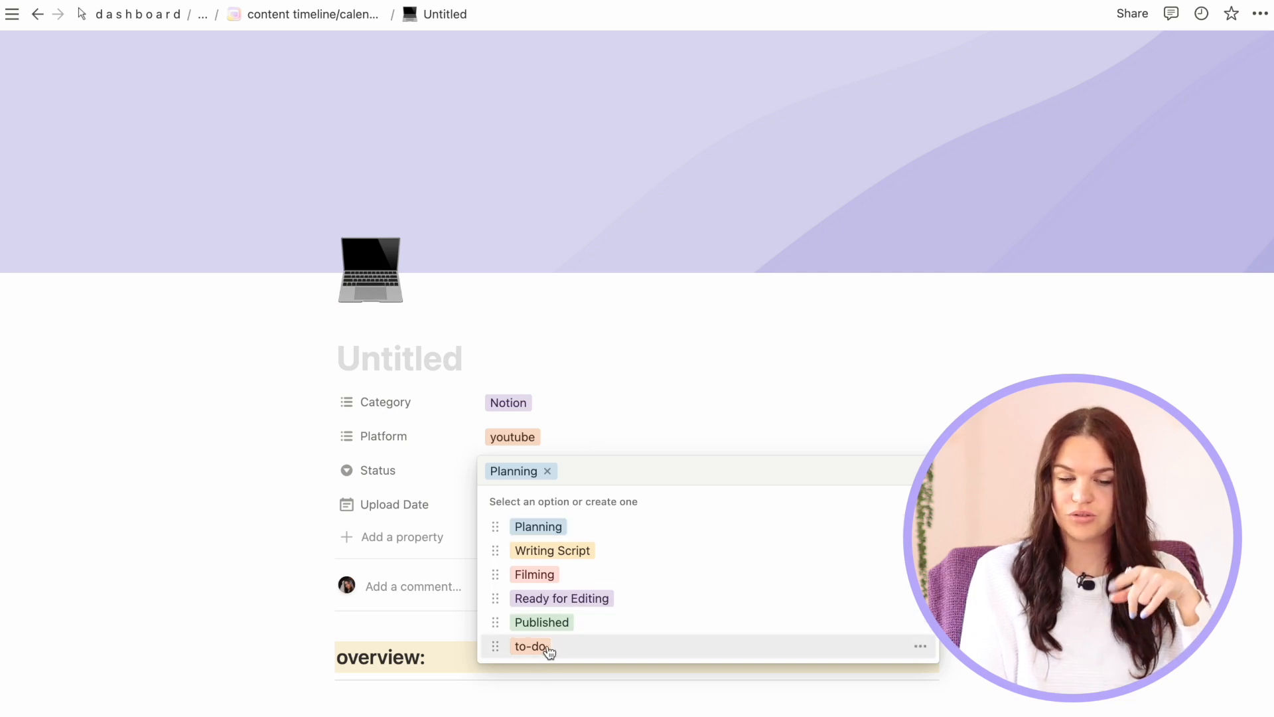
click(611, 309)
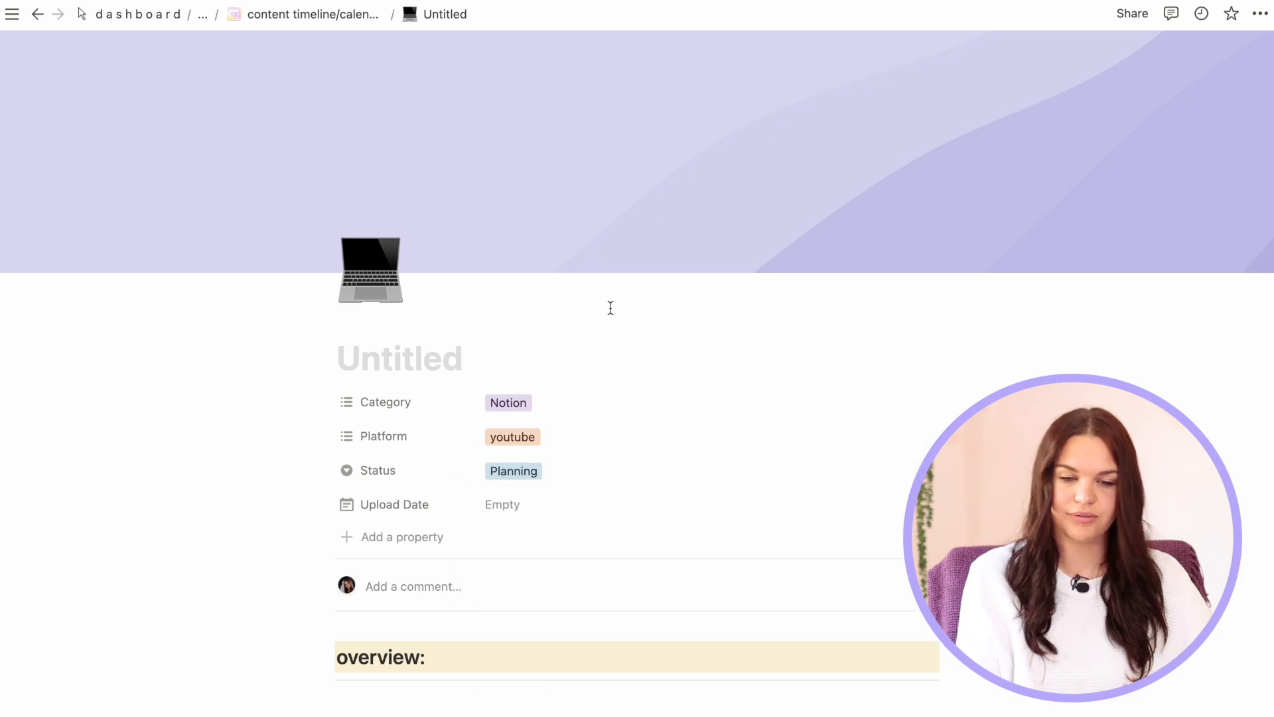
Set the untitled page's Upload Date to August 31, 2022
click(495, 499)
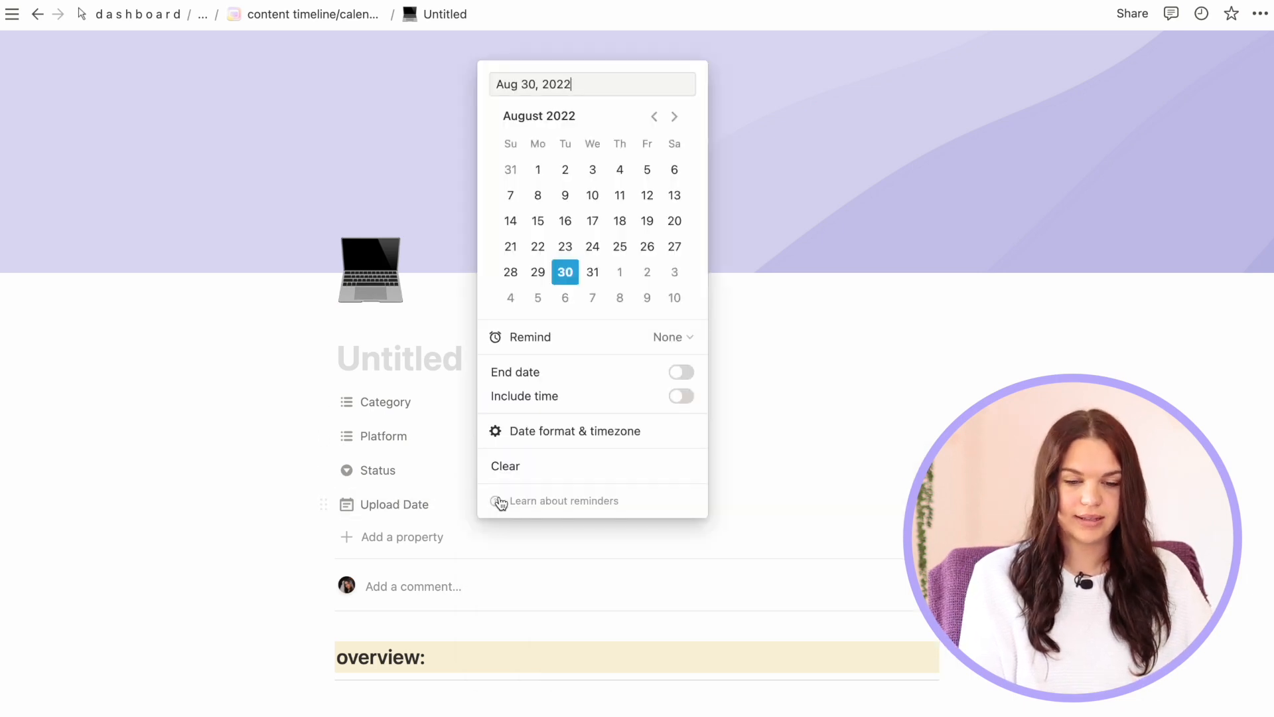
click(592, 272)
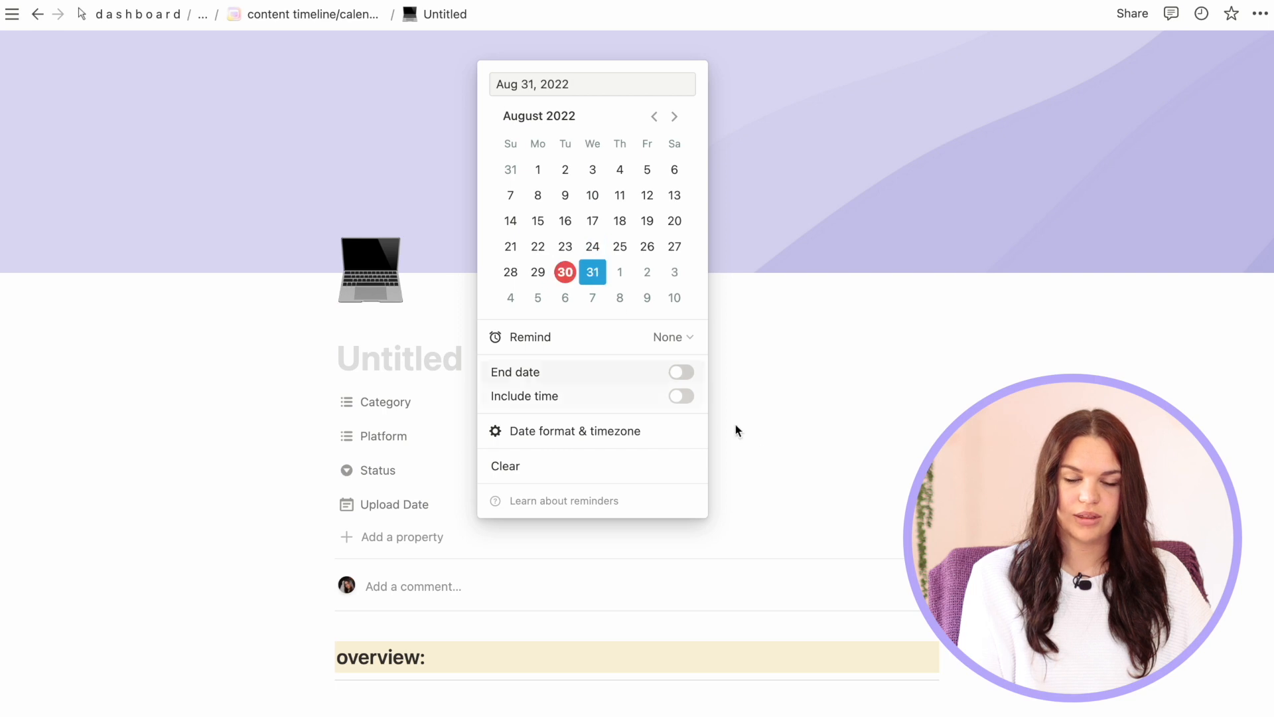
click(642, 550)
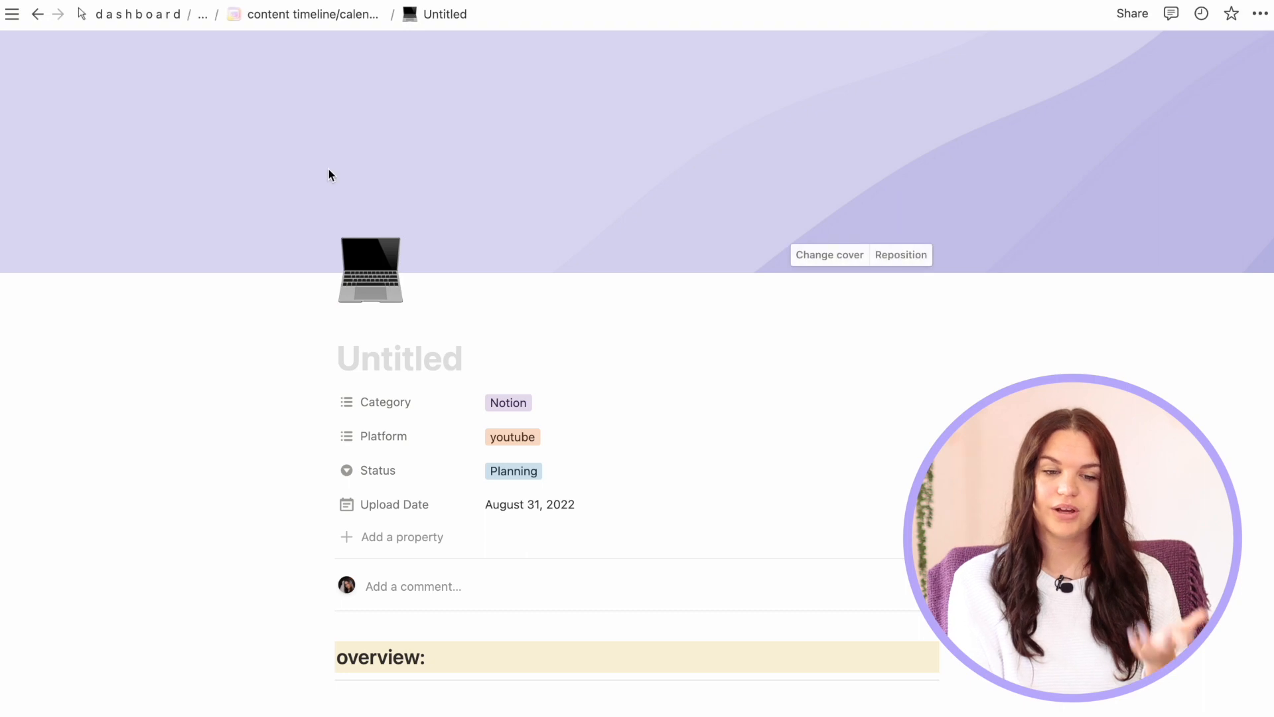
scroll(329, 174, down, 5)
scroll(372, 323, up, 5)
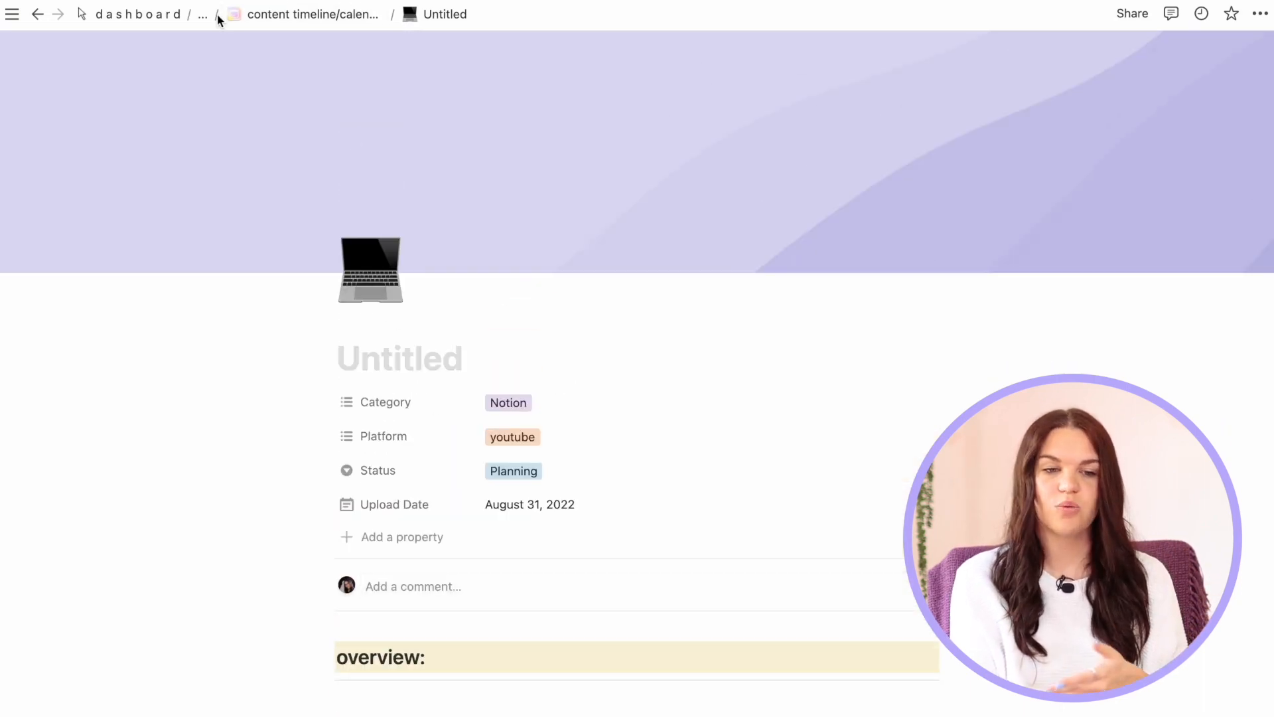
Return to the content manager page and look over its in progress table
click(284, 19)
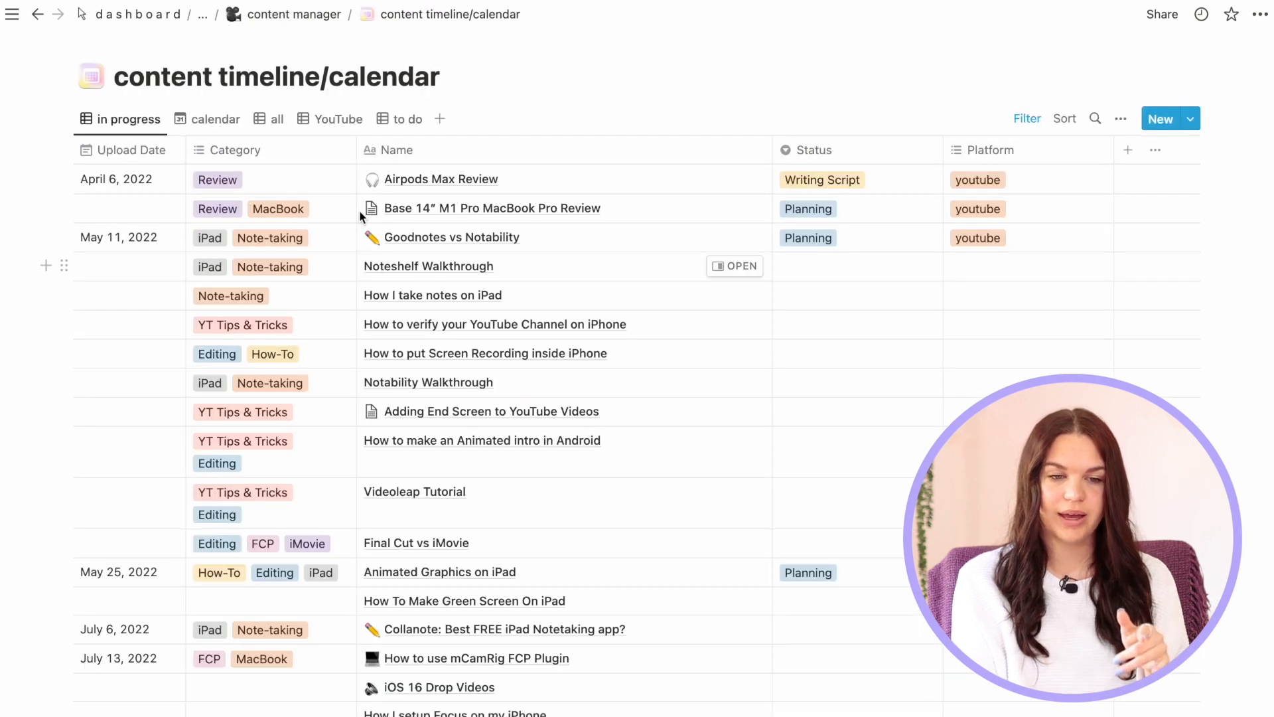
click(289, 19)
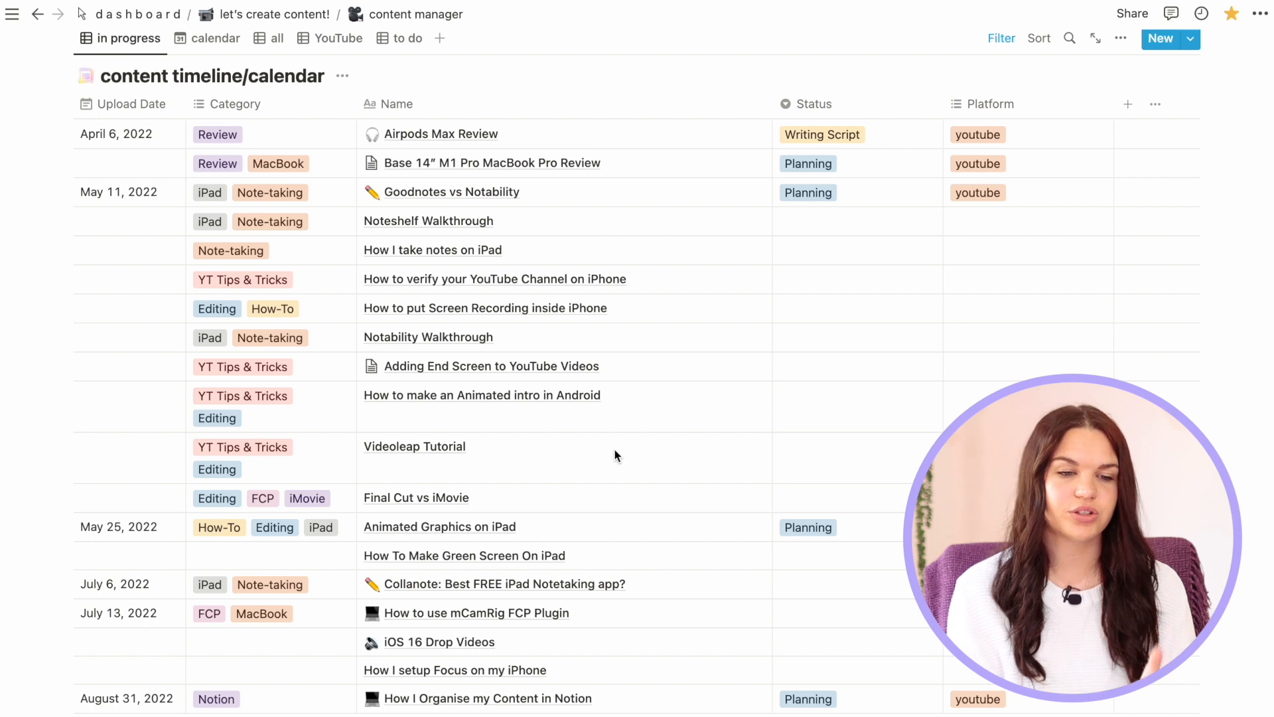
scroll(615, 450, up, 1)
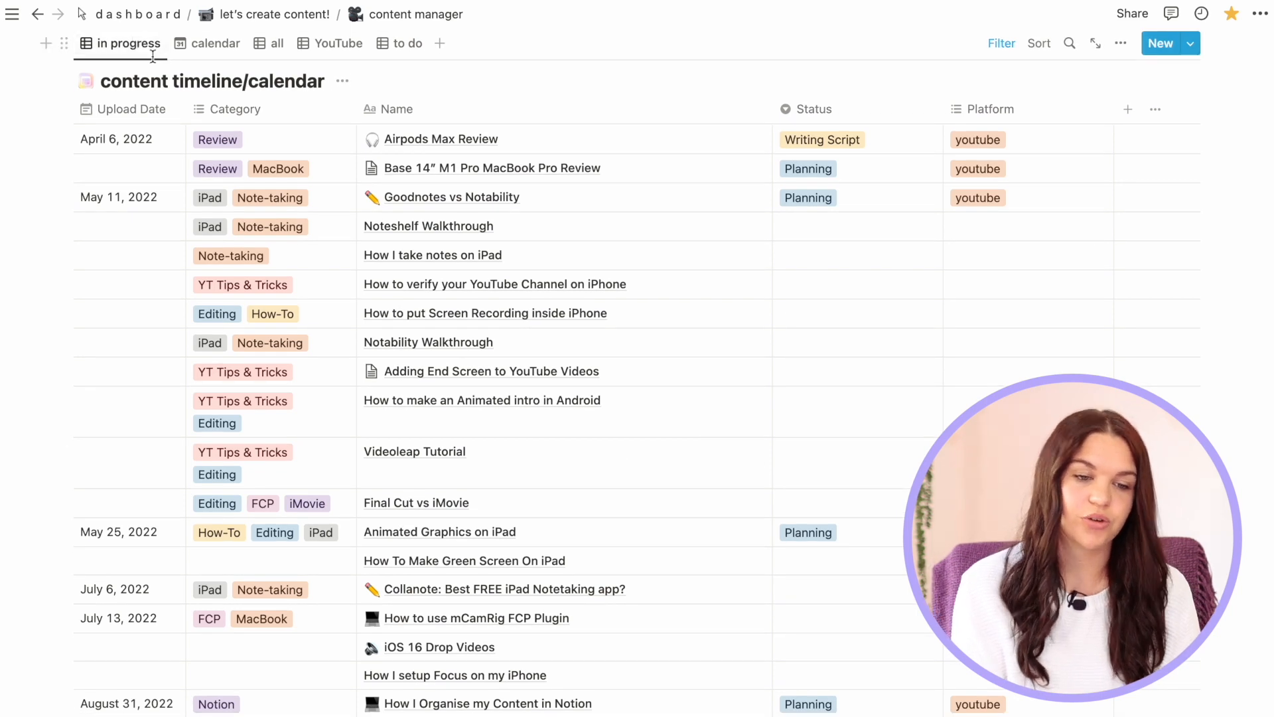
scroll(153, 56, down, 2)
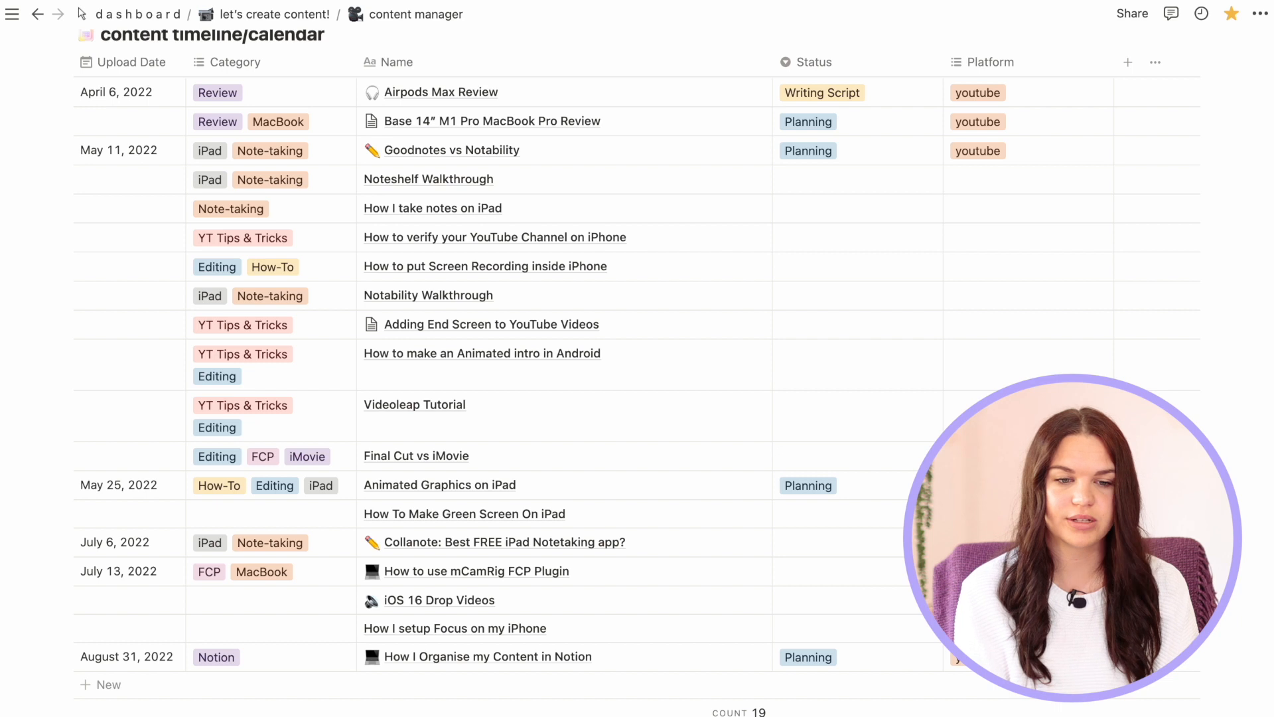
scroll(399, 345, up, 2)
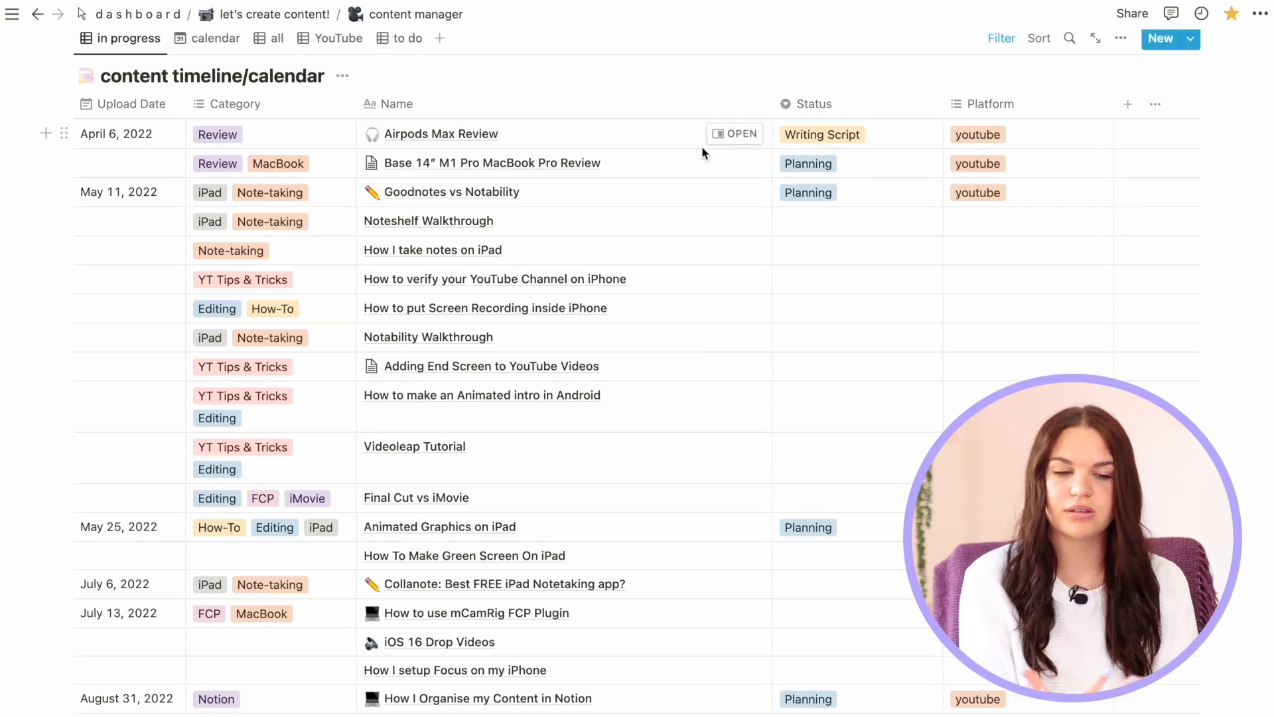
scroll(702, 148, up, 4)
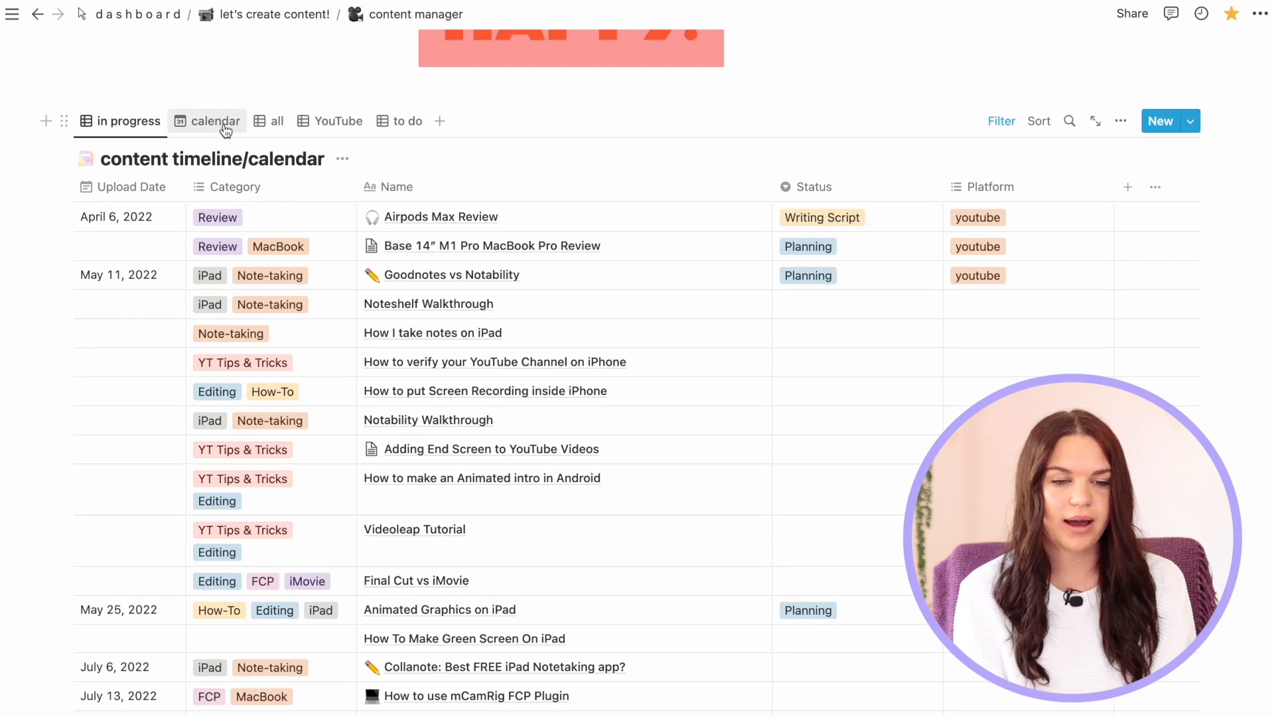
Show the content timeline/calendar database in its calendar view and look through the August 2022 entries
click(223, 125)
scroll(418, 276, down, 3)
scroll(655, 418, up, 3)
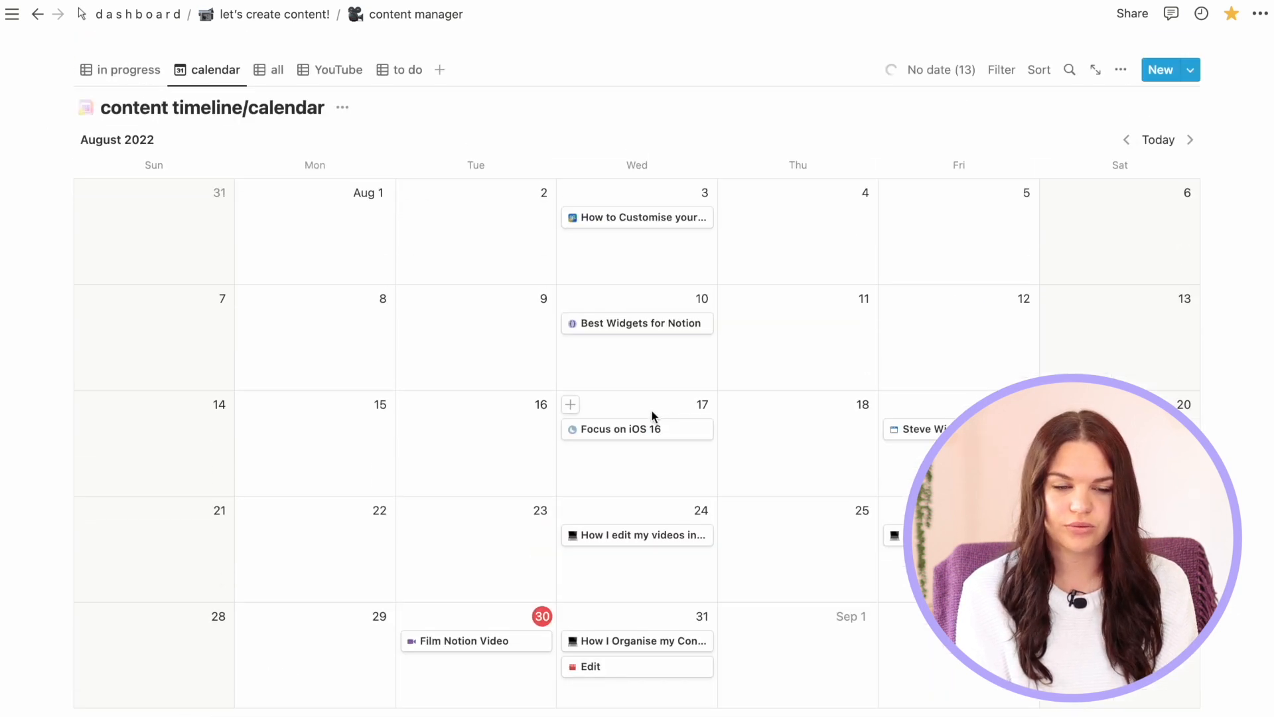
scroll(762, 558, down, 10)
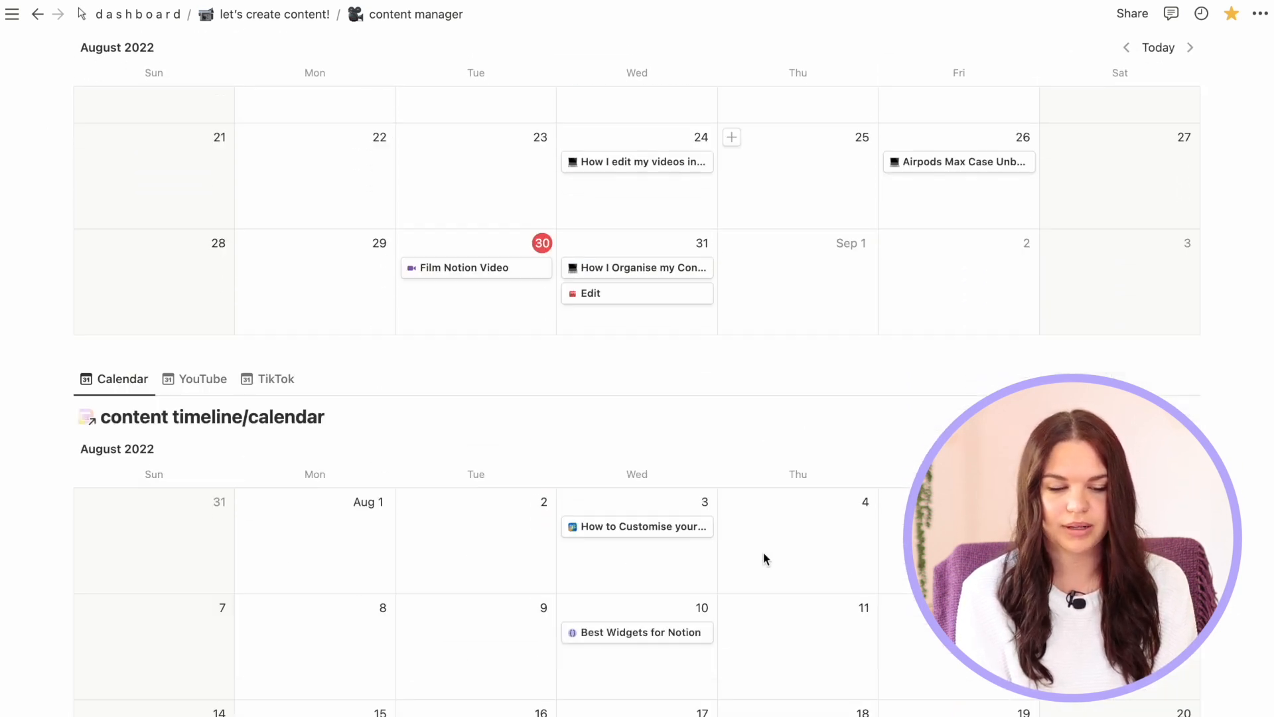
scroll(679, 502, up, 10)
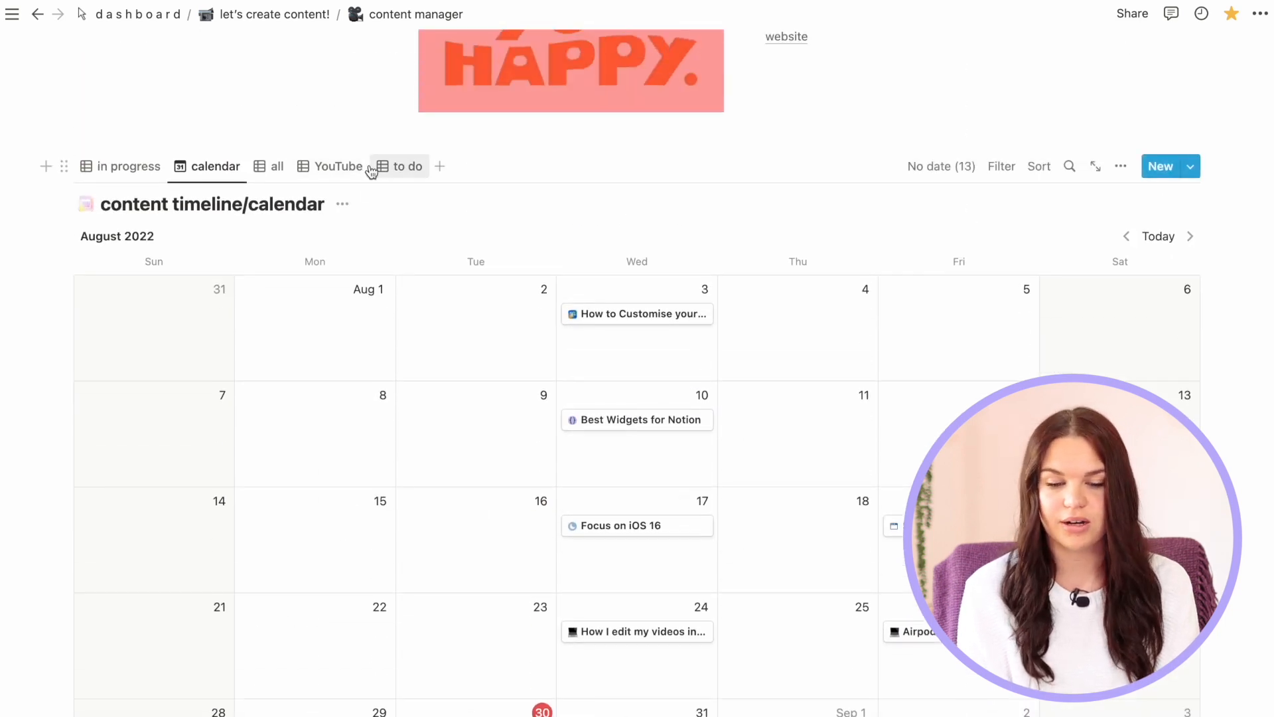
Show the database's all view and browse the complete list of content entries with their statuses and platforms
click(276, 167)
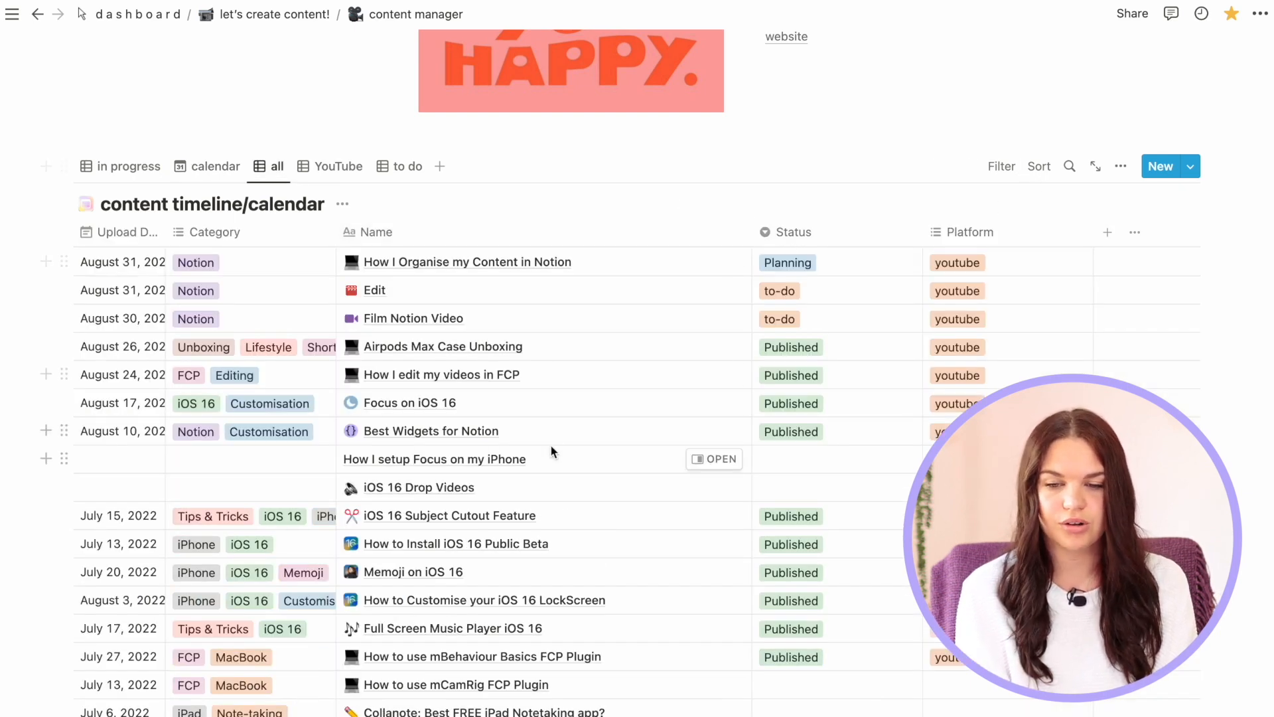
scroll(552, 449, down, 20)
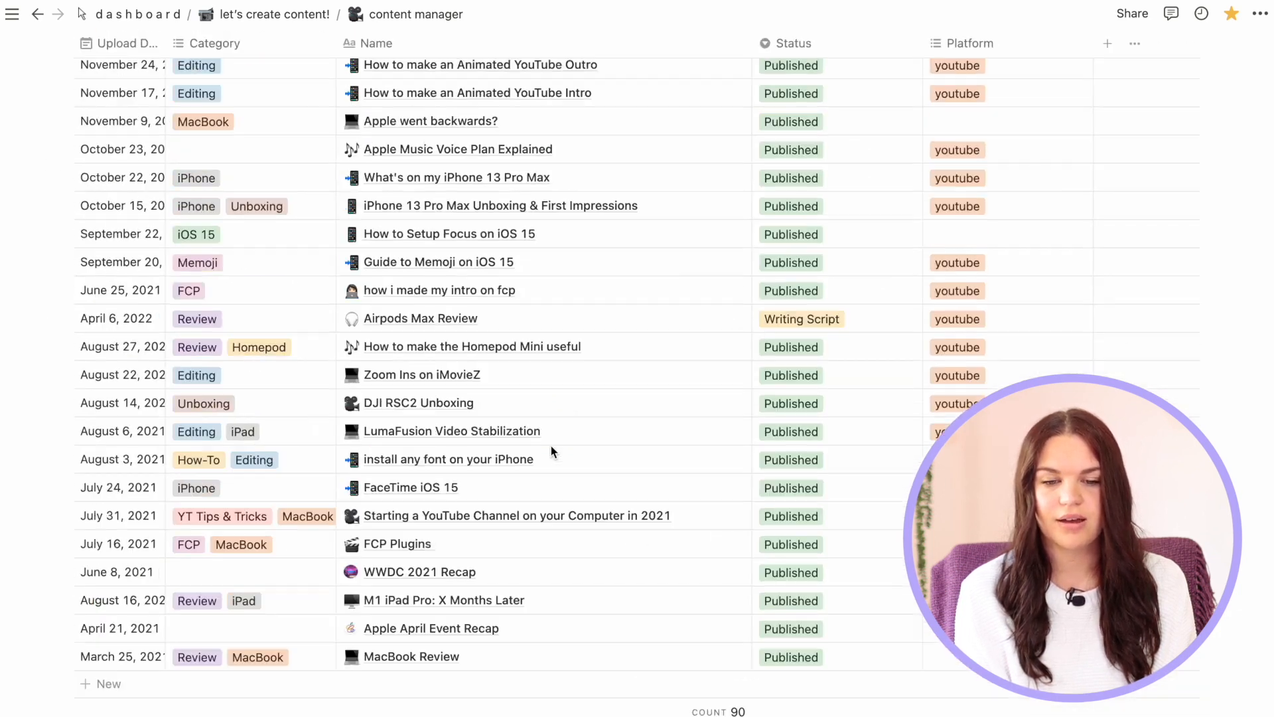
scroll(552, 449, up, 20)
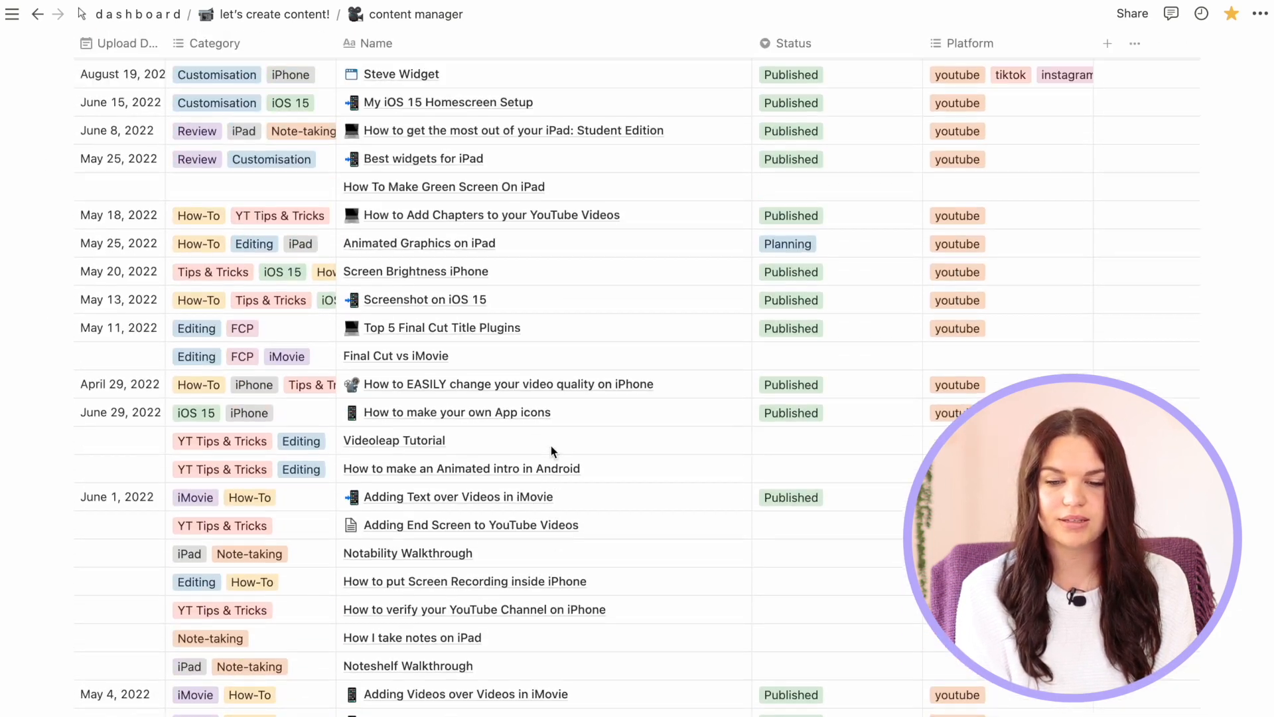
scroll(790, 527, down, 12)
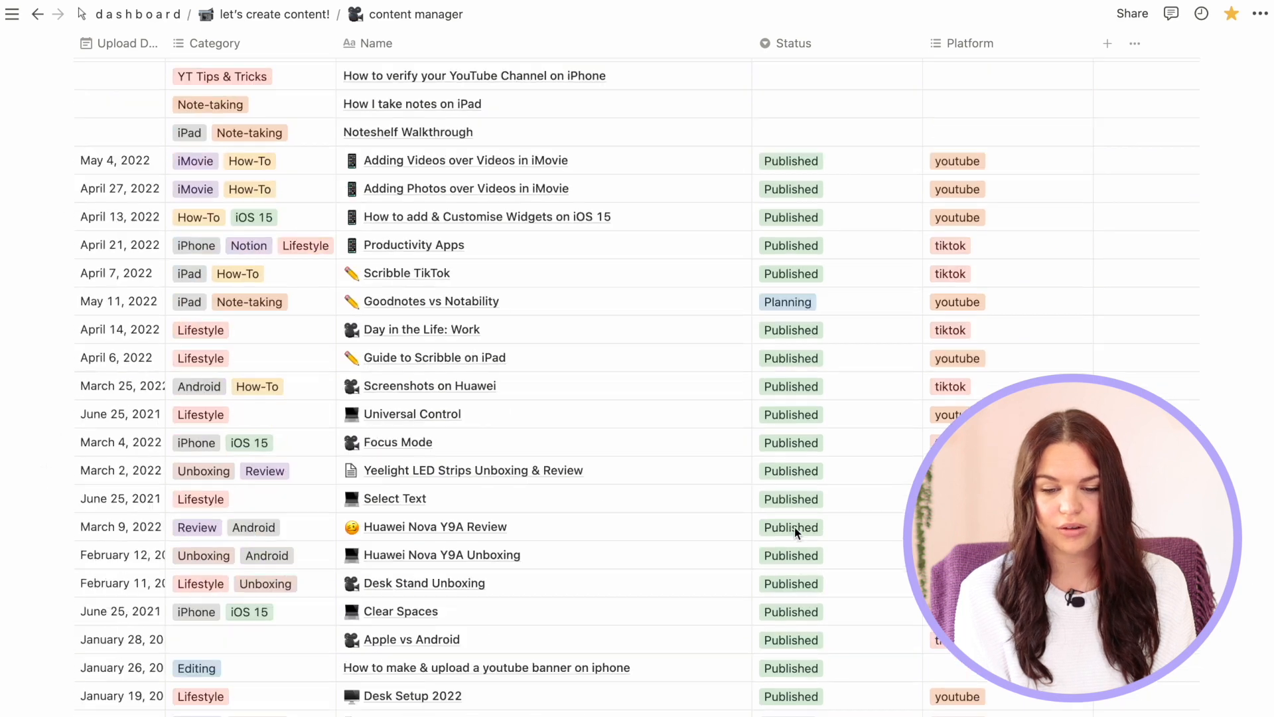
scroll(794, 527, down, 10)
scroll(794, 527, up, 15)
scroll(794, 527, up, 15)
scroll(795, 527, up, 1)
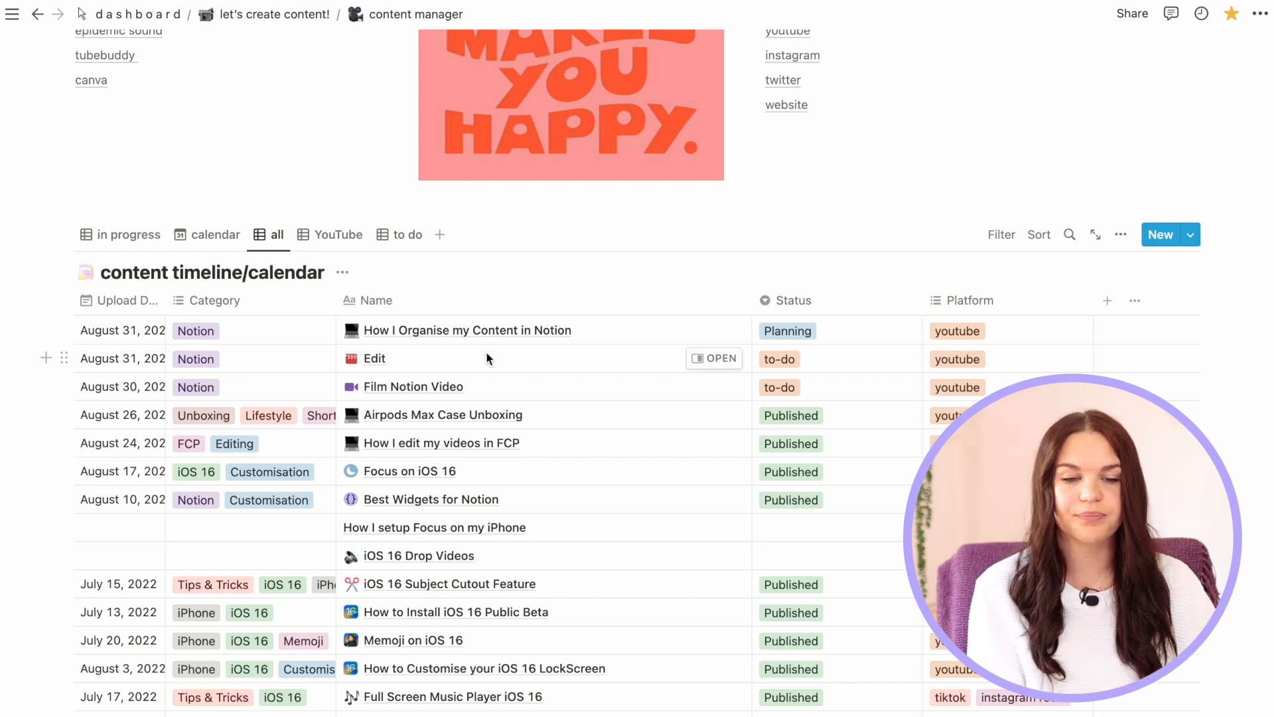
Show the database's YouTube view and check its status and platform filters
click(320, 240)
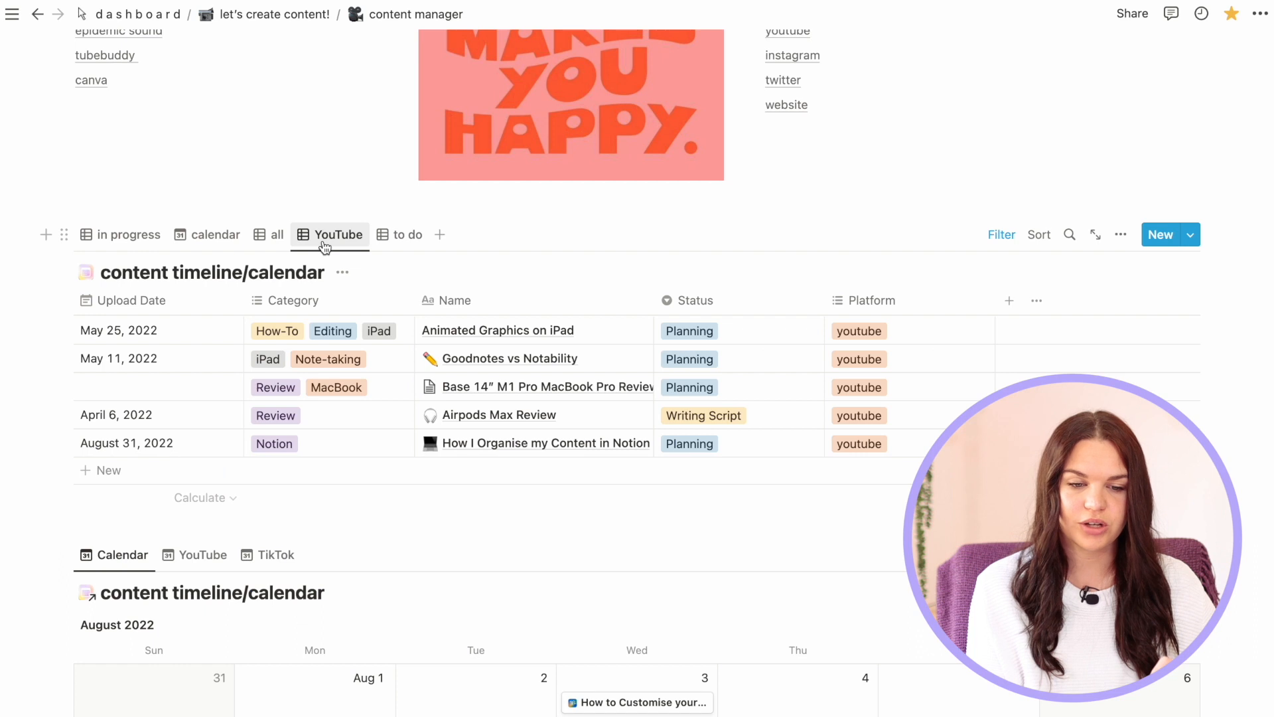
click(1001, 234)
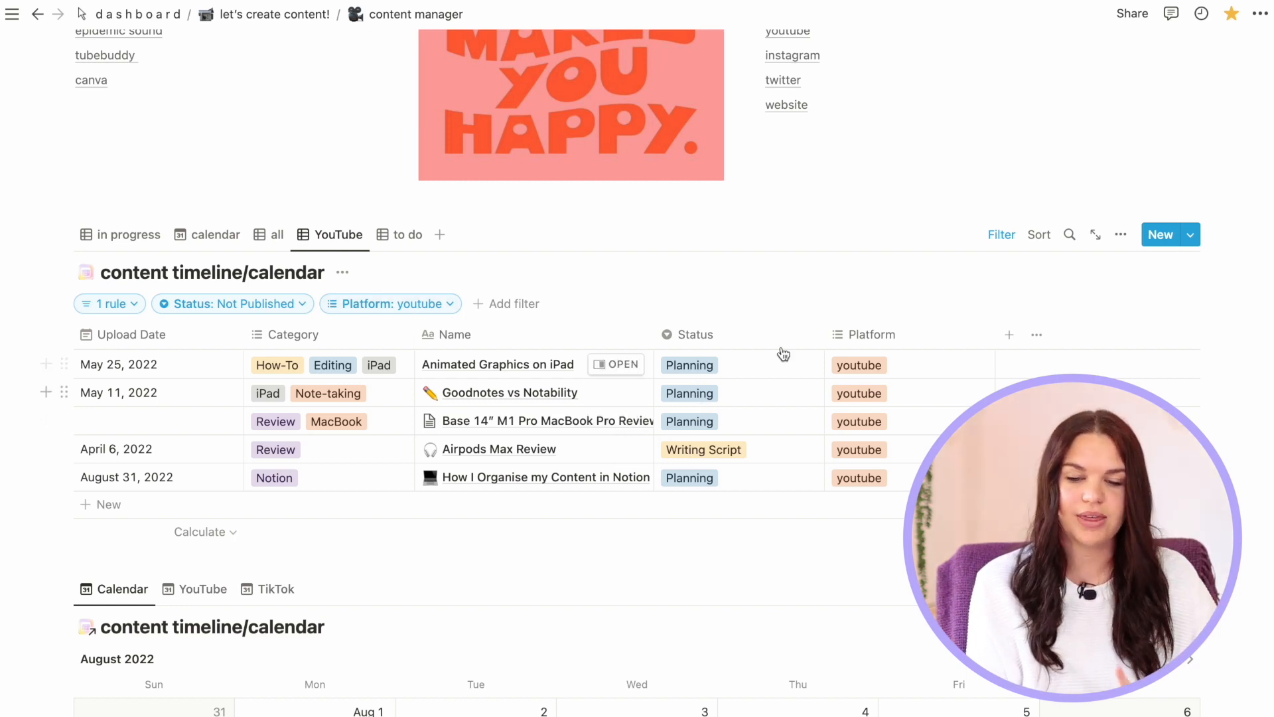
click(1002, 236)
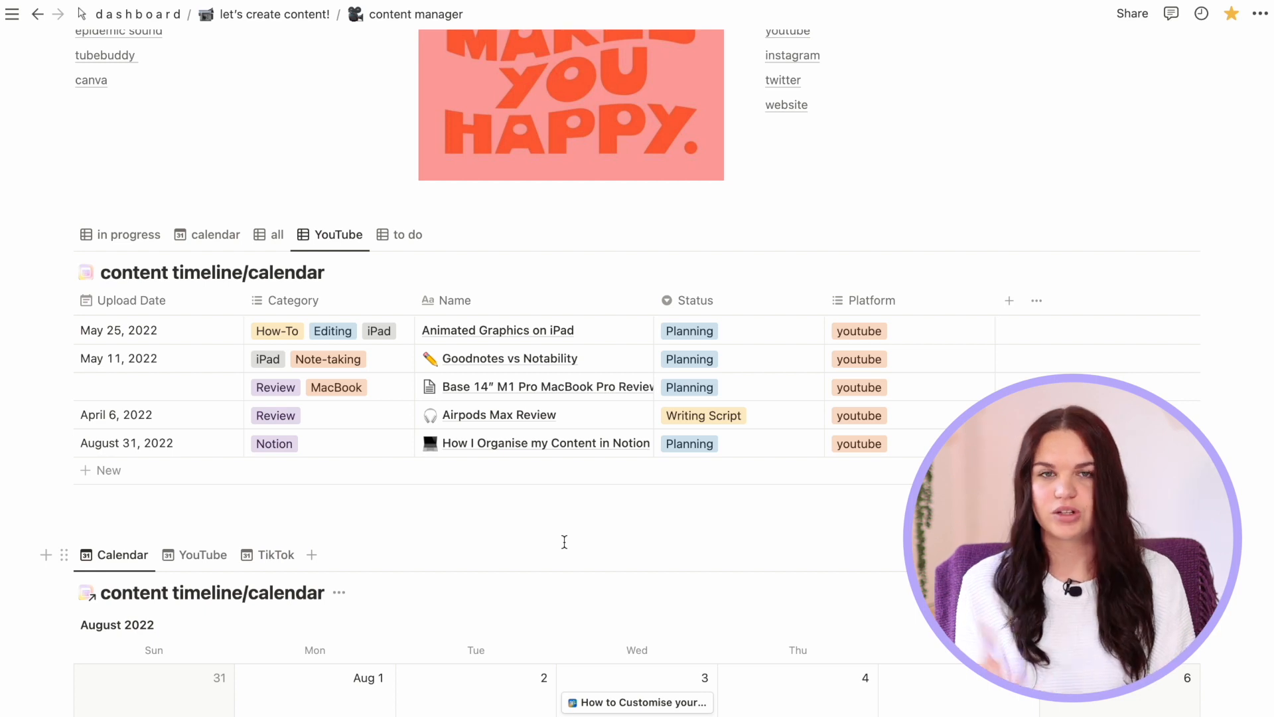
Show the content timeline/calendar database's in progress view and look through its entries
scroll(398, 498, down, 1)
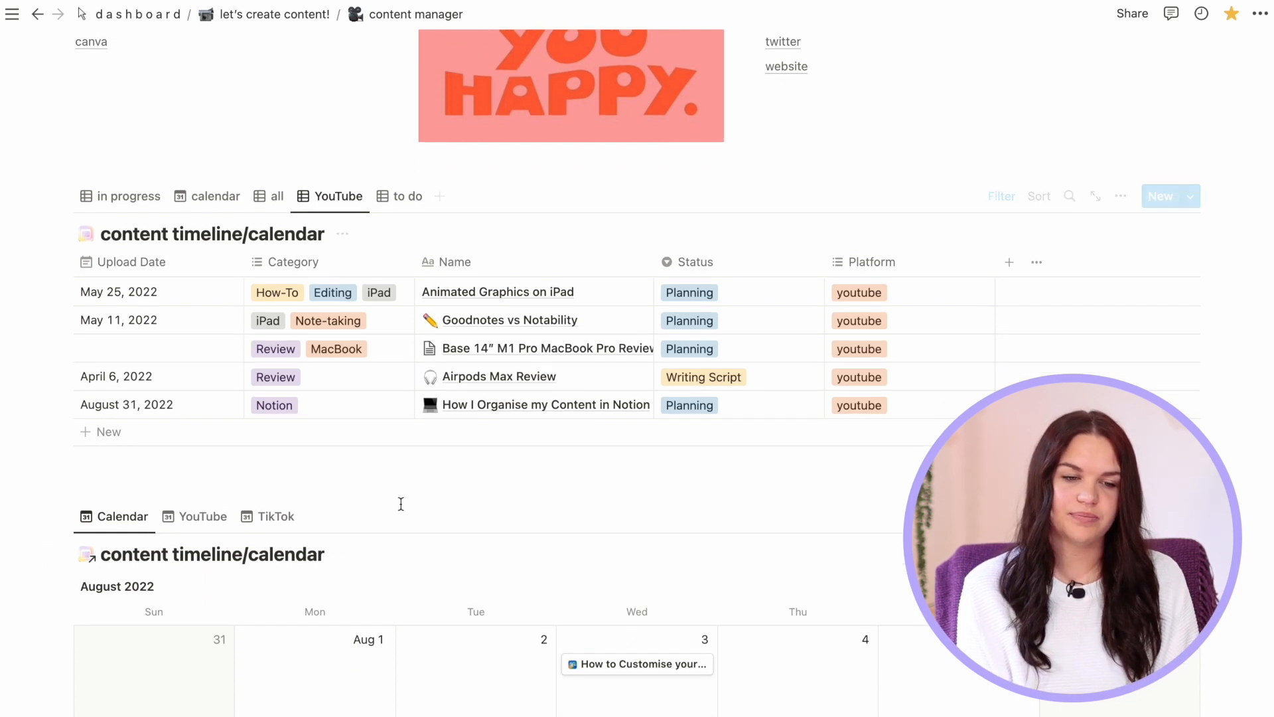
click(143, 198)
scroll(563, 457, down, 4)
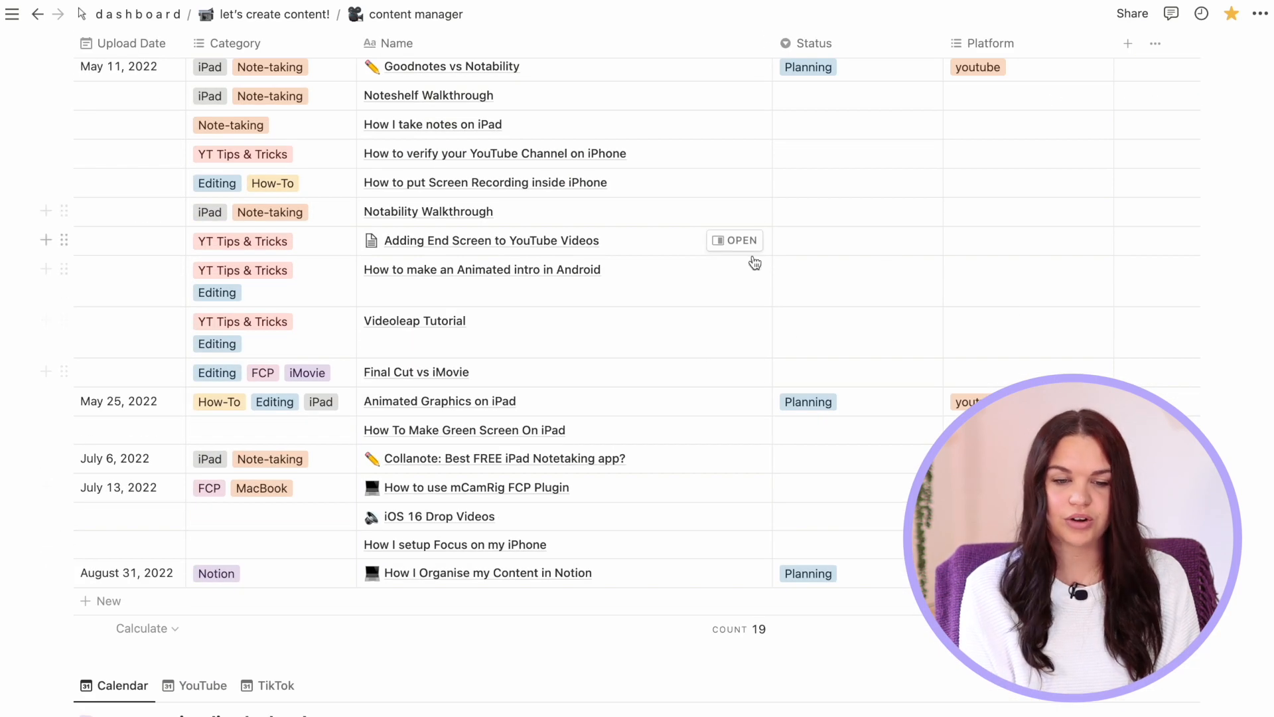
scroll(808, 356, up, 2)
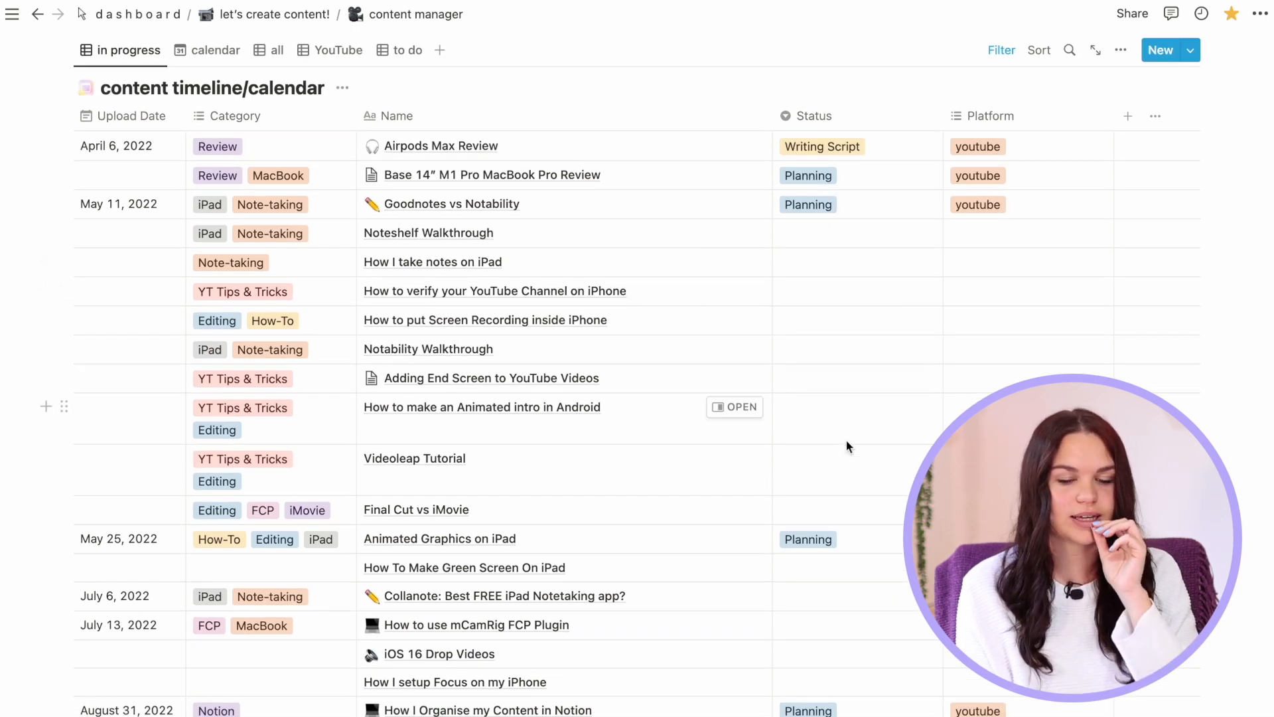
scroll(806, 403, up, 3)
Switch the database back to its YouTube view and review the listed videos' dates, categories, statuses and platforms
click(338, 236)
scroll(865, 524, down, 1)
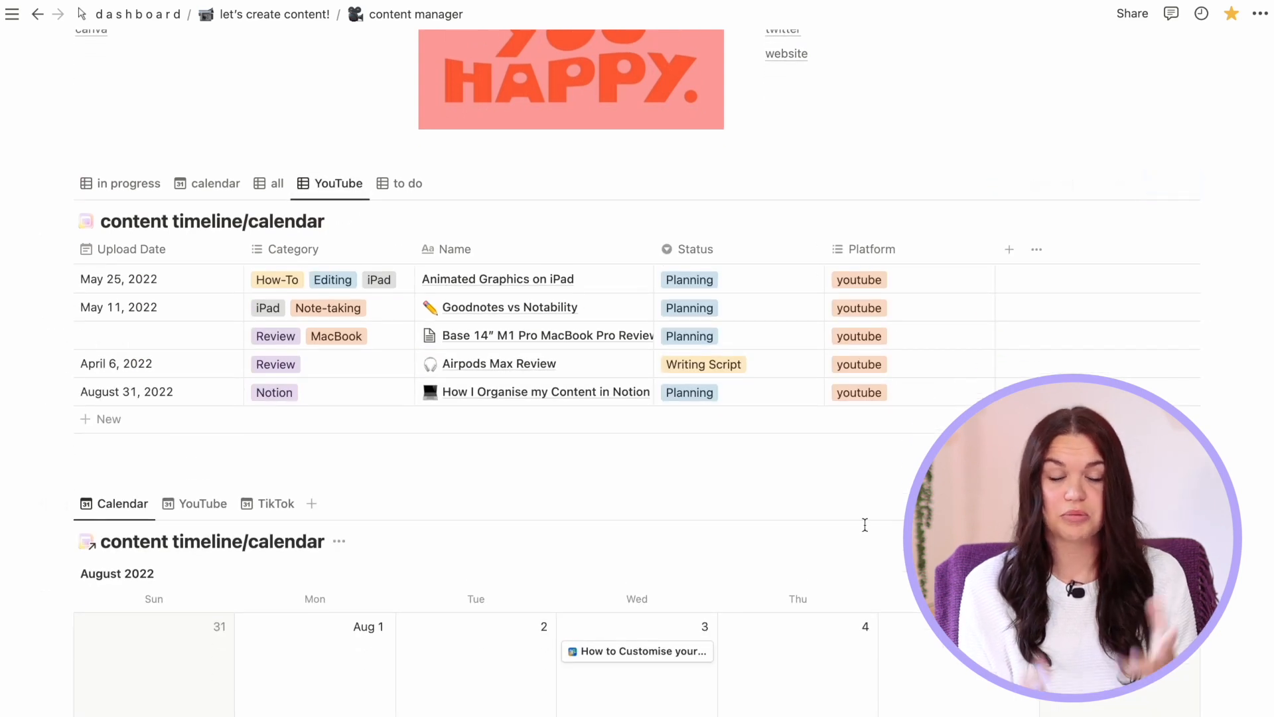
scroll(742, 470, down, 1)
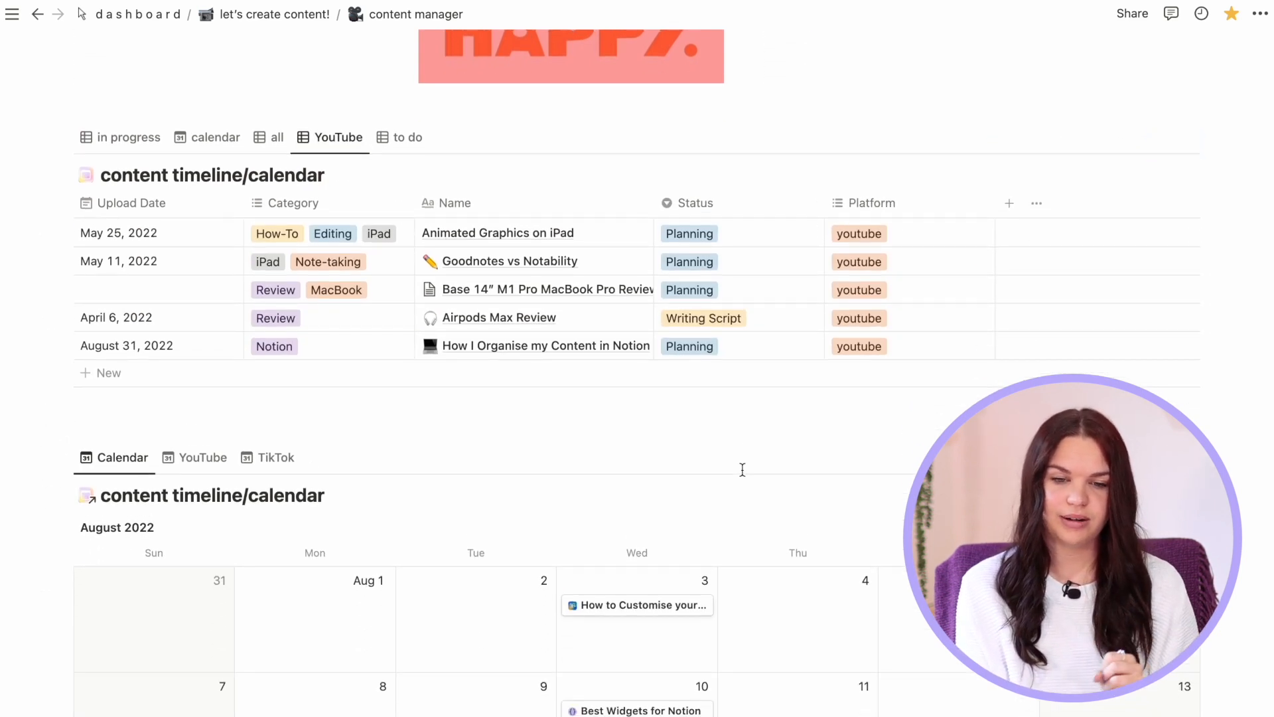
scroll(742, 469, down, 2)
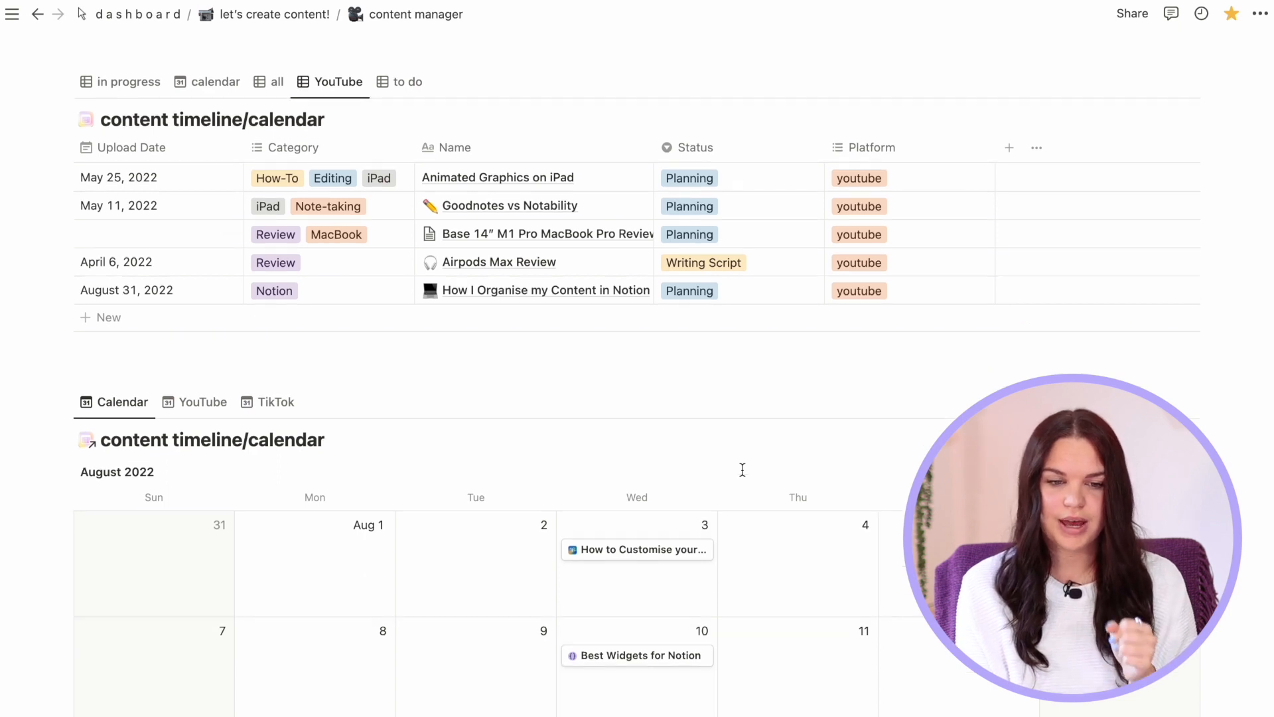
scroll(742, 469, up, 1)
scroll(742, 469, up, 1)
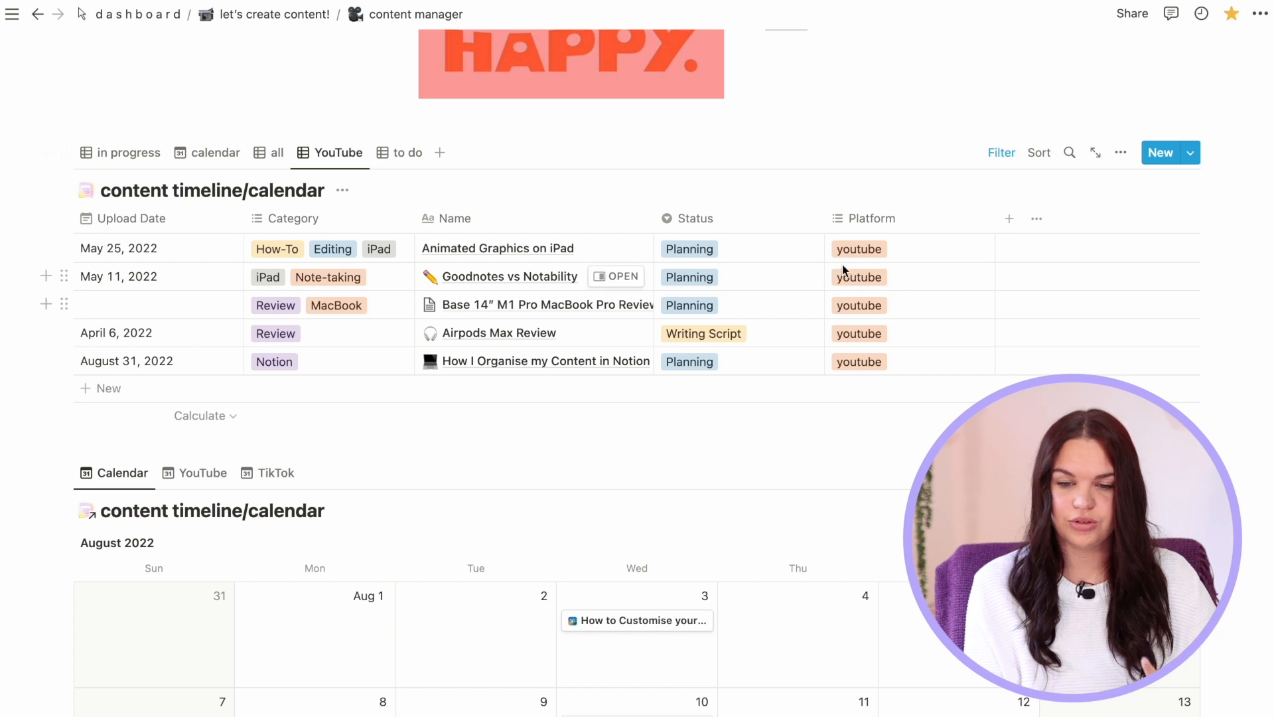
scroll(505, 445, up, 1)
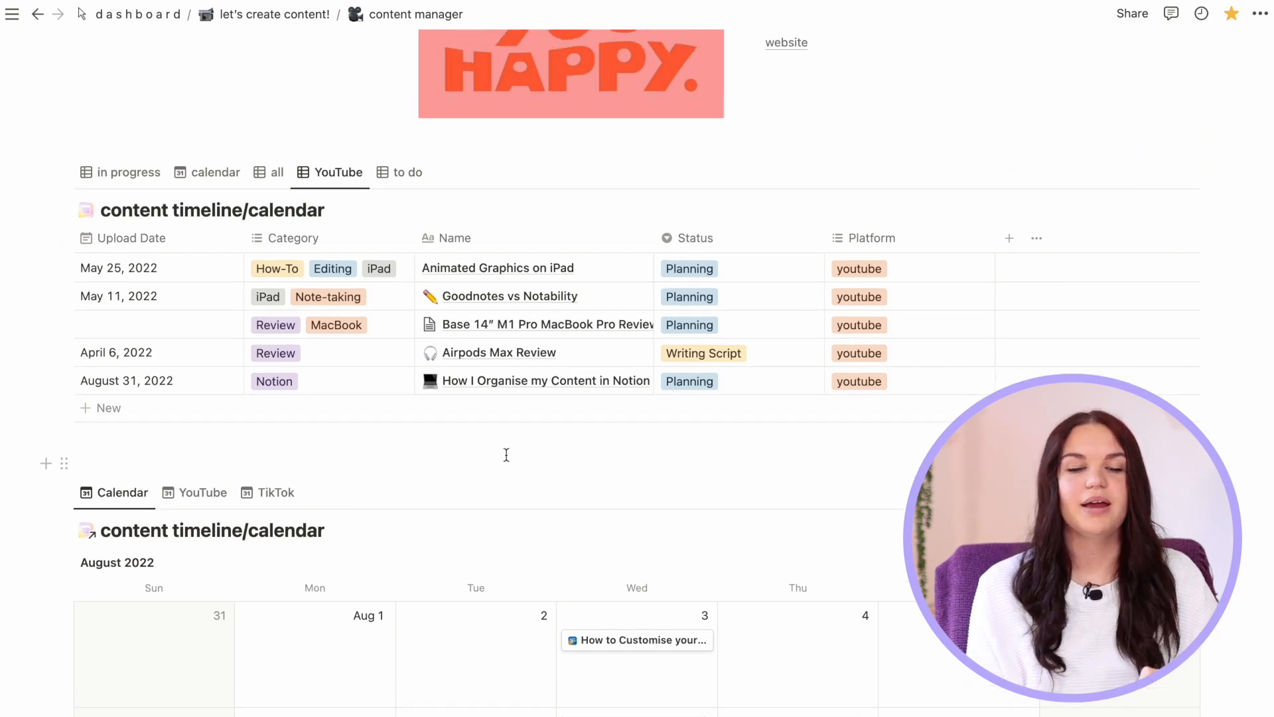
Show the database's to do view and add a new entry named Film
click(392, 174)
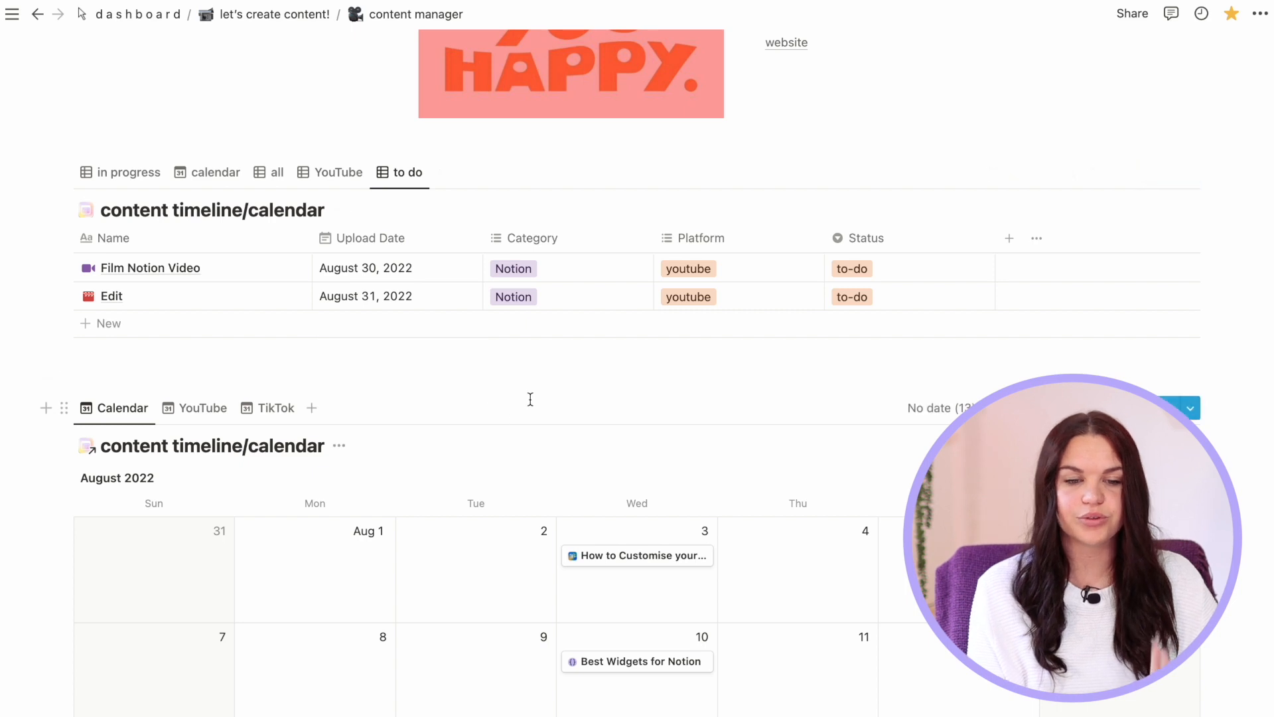
click(805, 324)
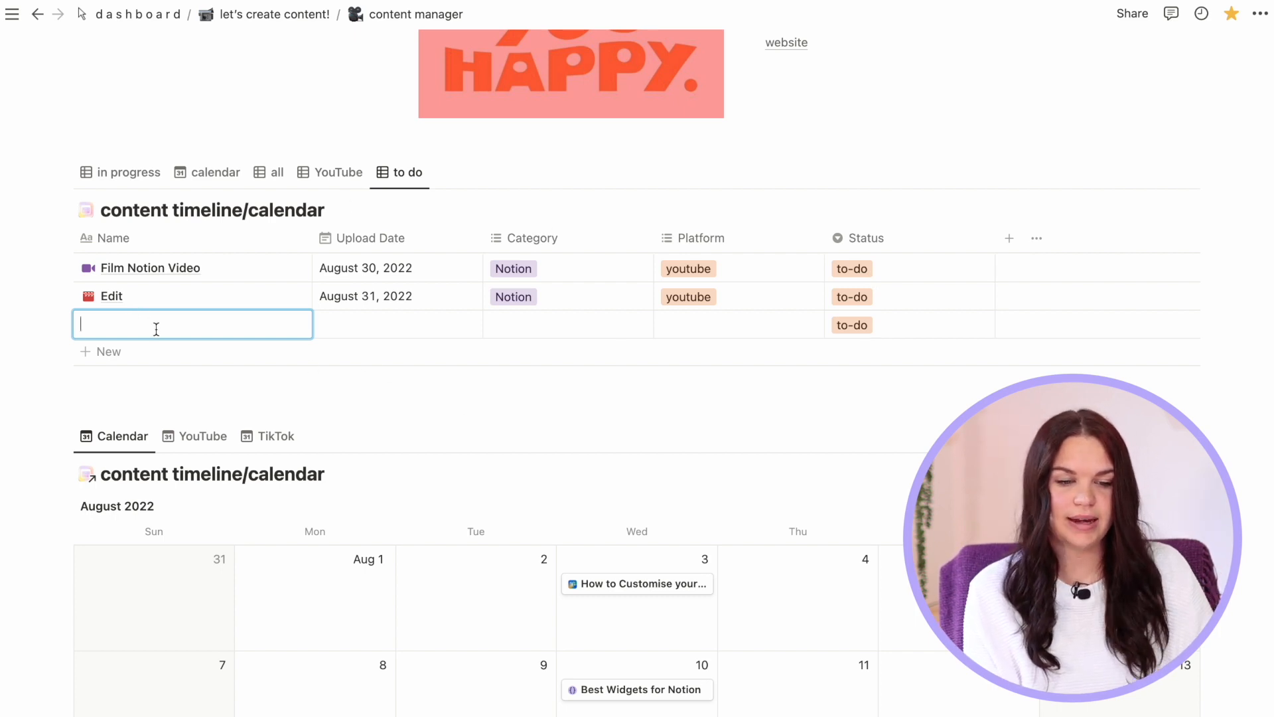
text(Fi)
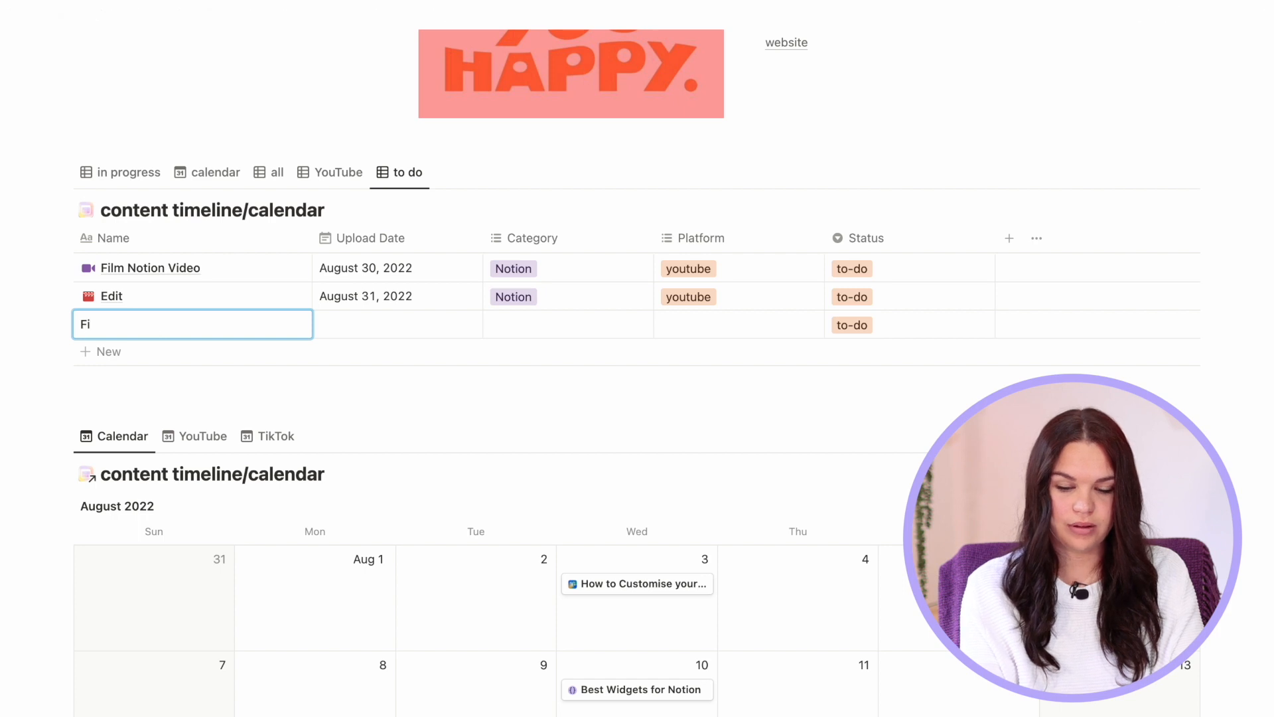
text(lm)
key(Escape)
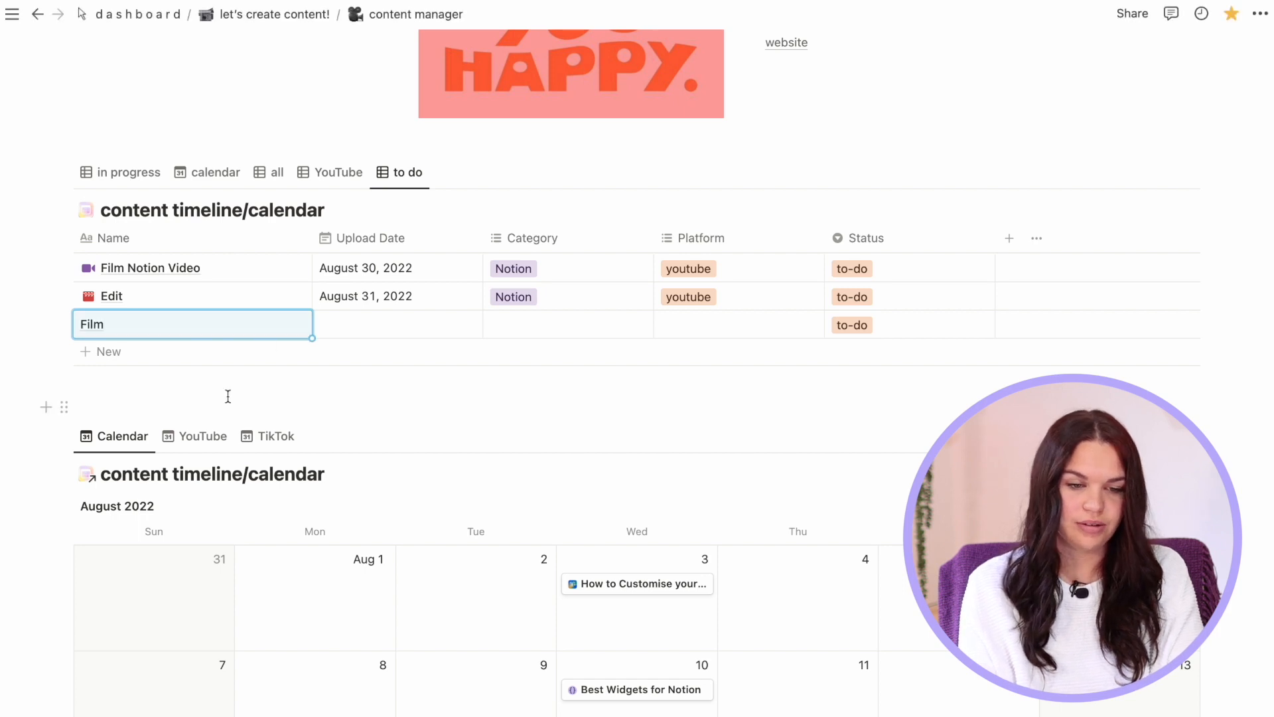
Open the new Film entry's page and give it the purple video camera icon
click(274, 325)
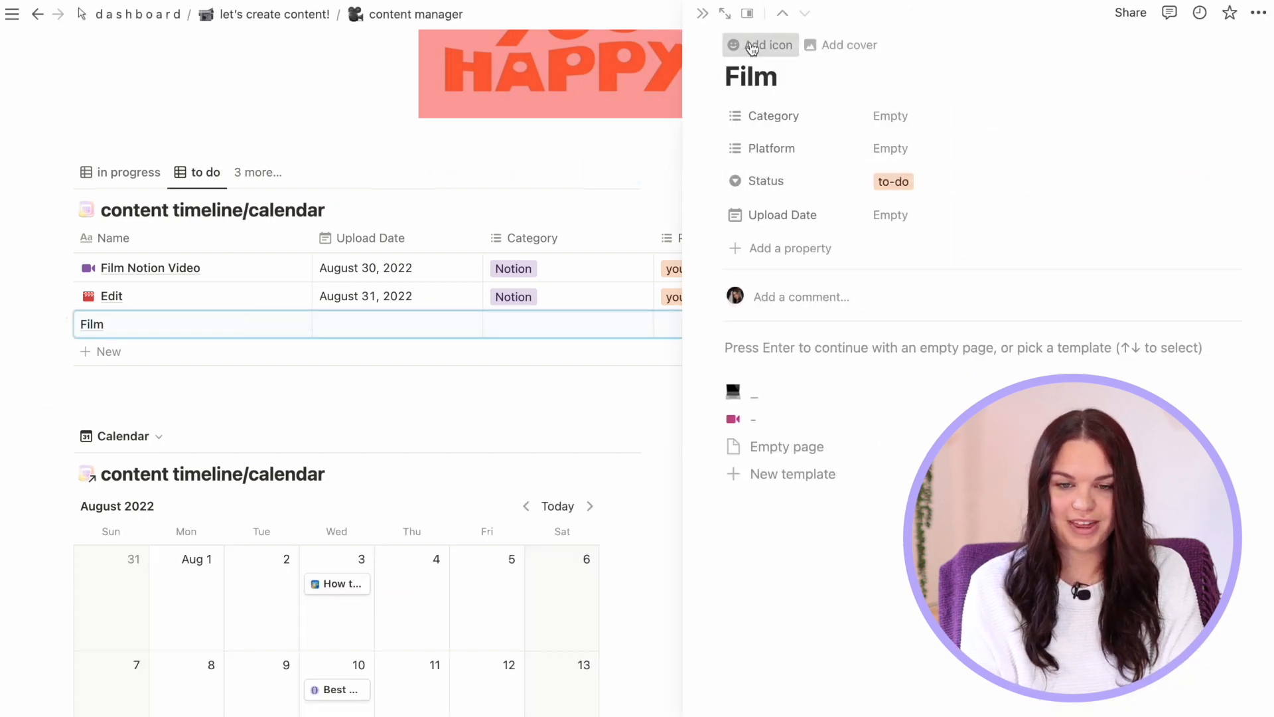
click(746, 46)
click(752, 81)
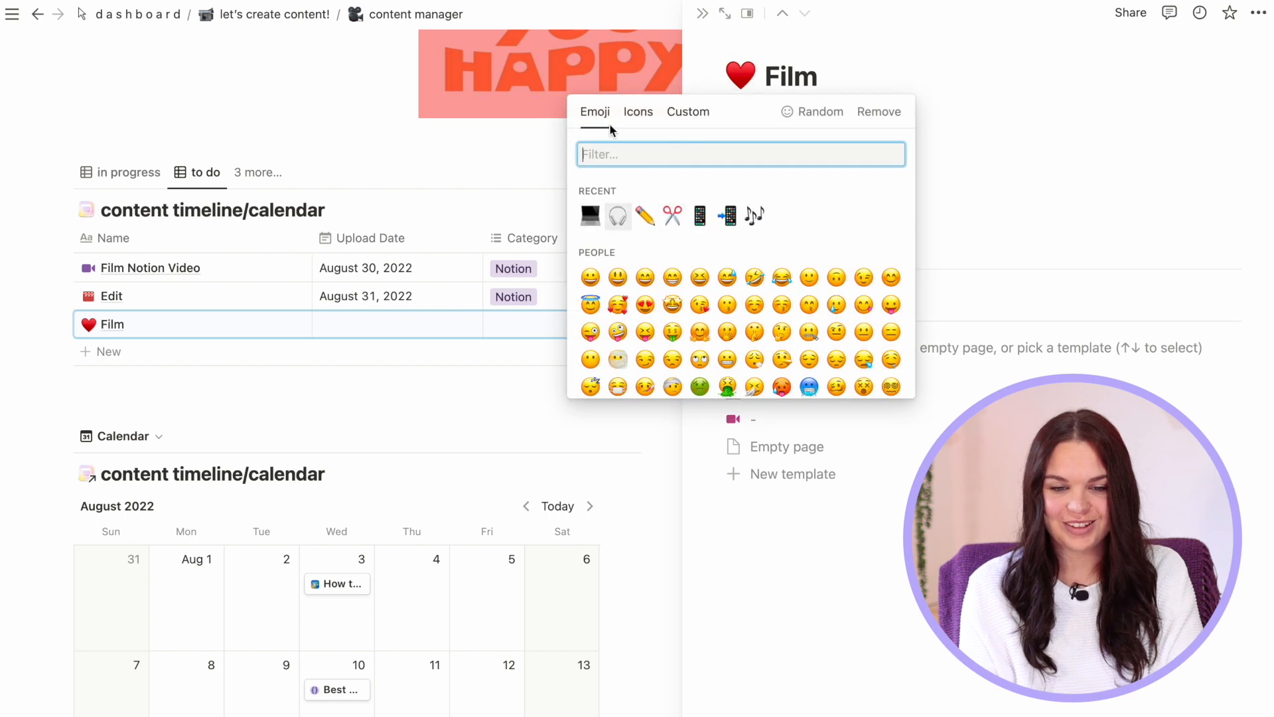
click(637, 110)
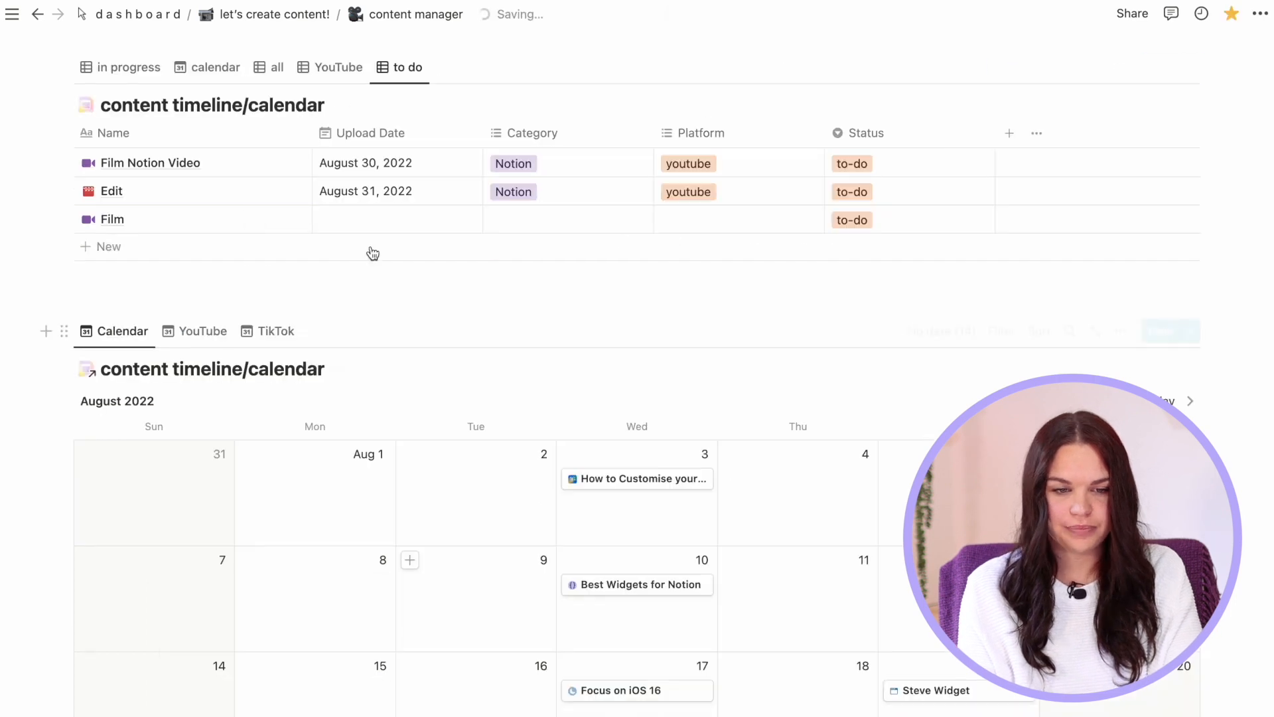
Set the Film entry's upload date to September 2, 2022
scroll(359, 209, down, 1)
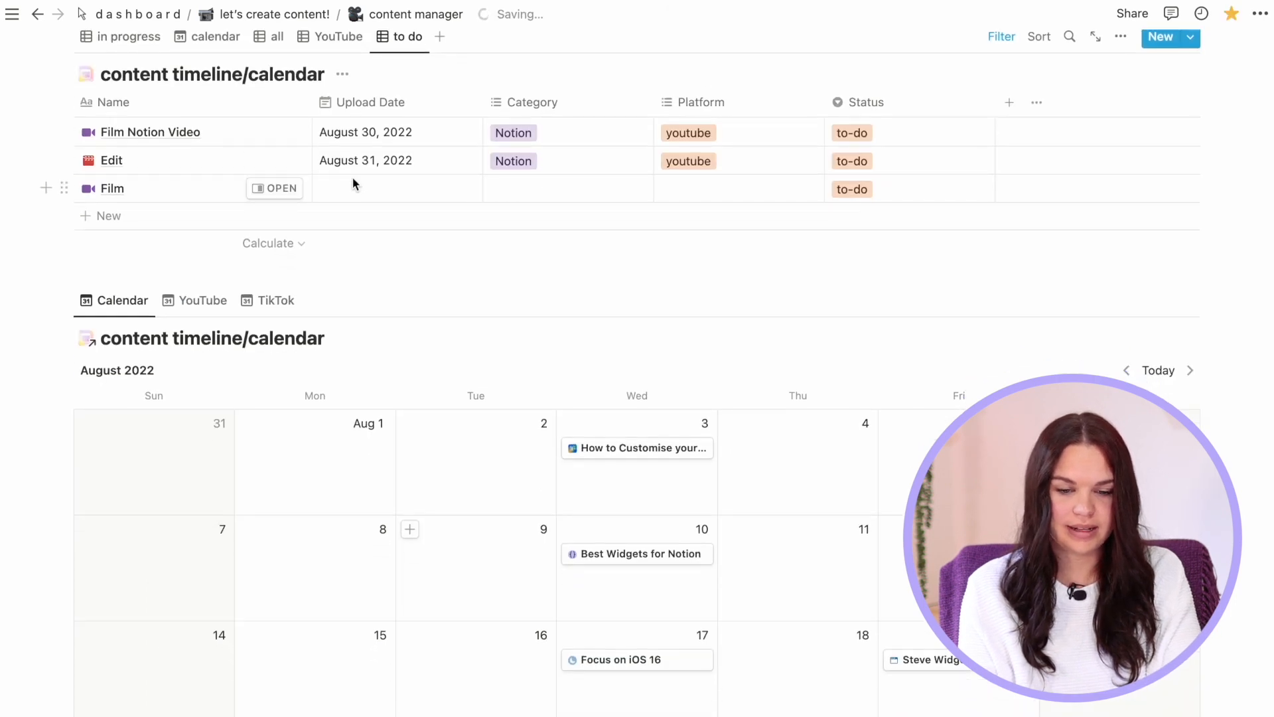
click(352, 179)
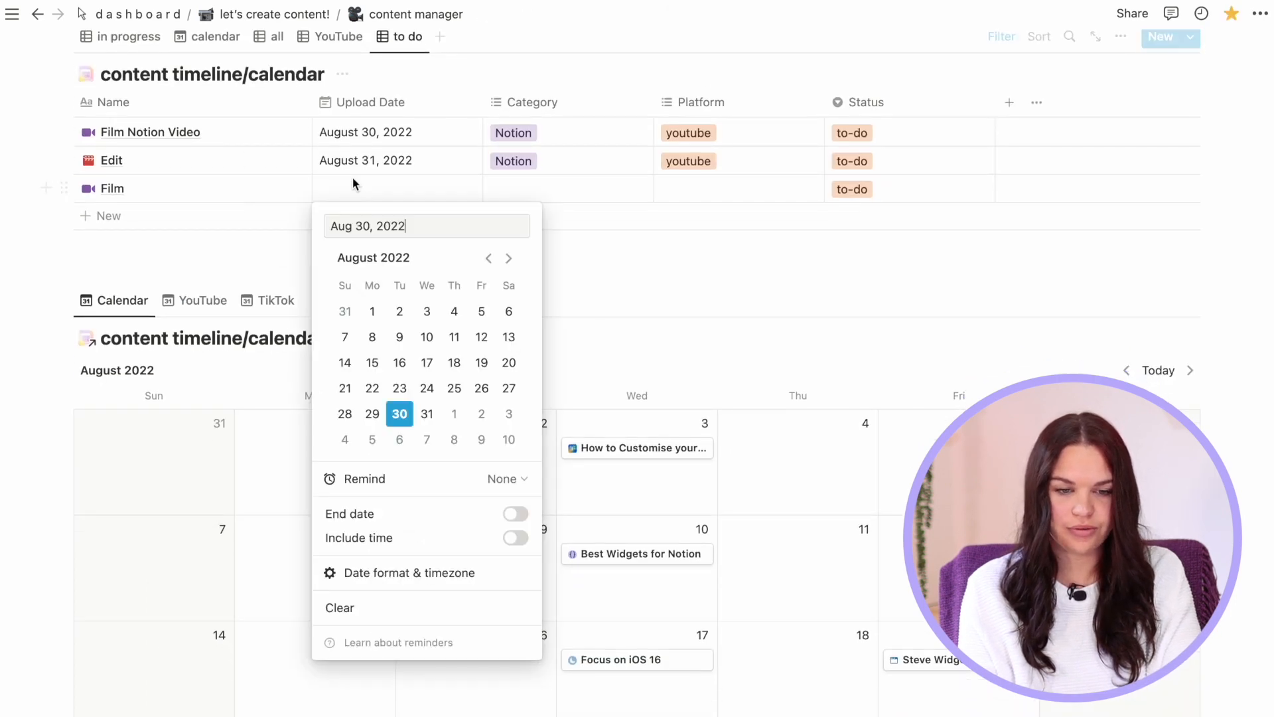
click(470, 419)
click(700, 313)
Check where the Film entry appears in the linked calendar below the to do table
scroll(699, 319, down, 5)
scroll(690, 312, up, 1)
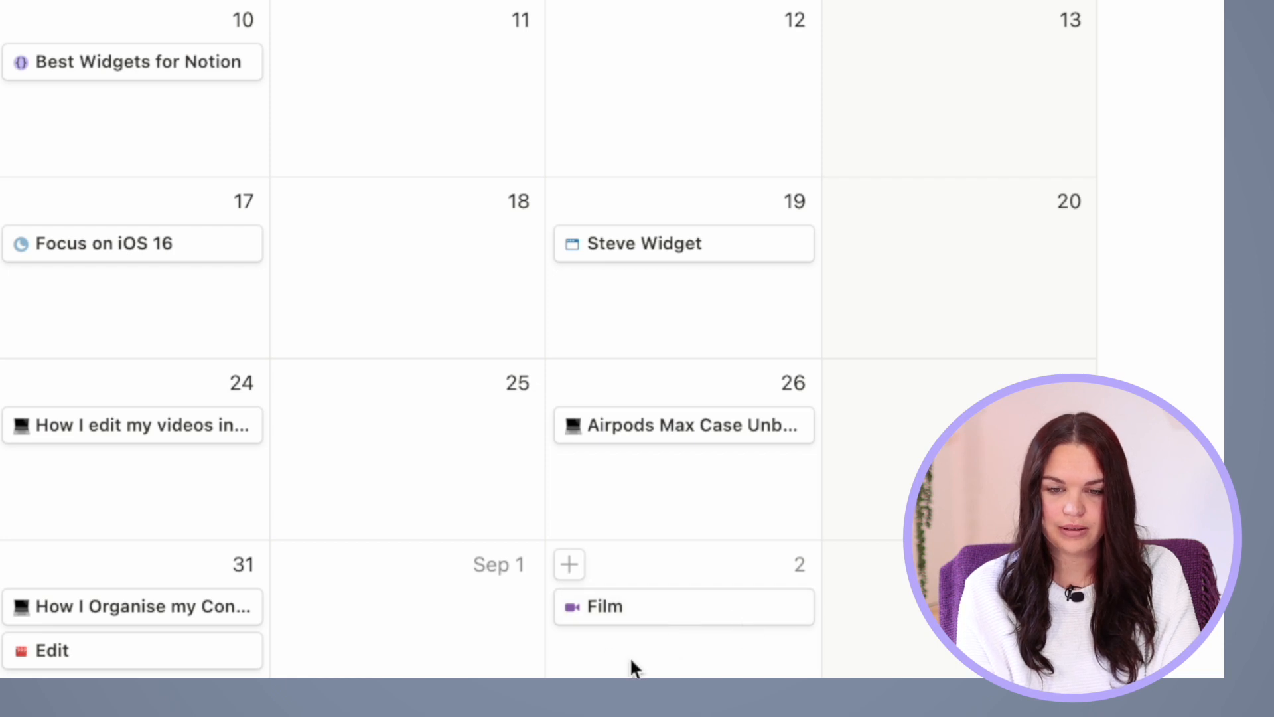
scroll(680, 607, up, 1)
scroll(681, 604, down, 1)
scroll(925, 688, up, 5)
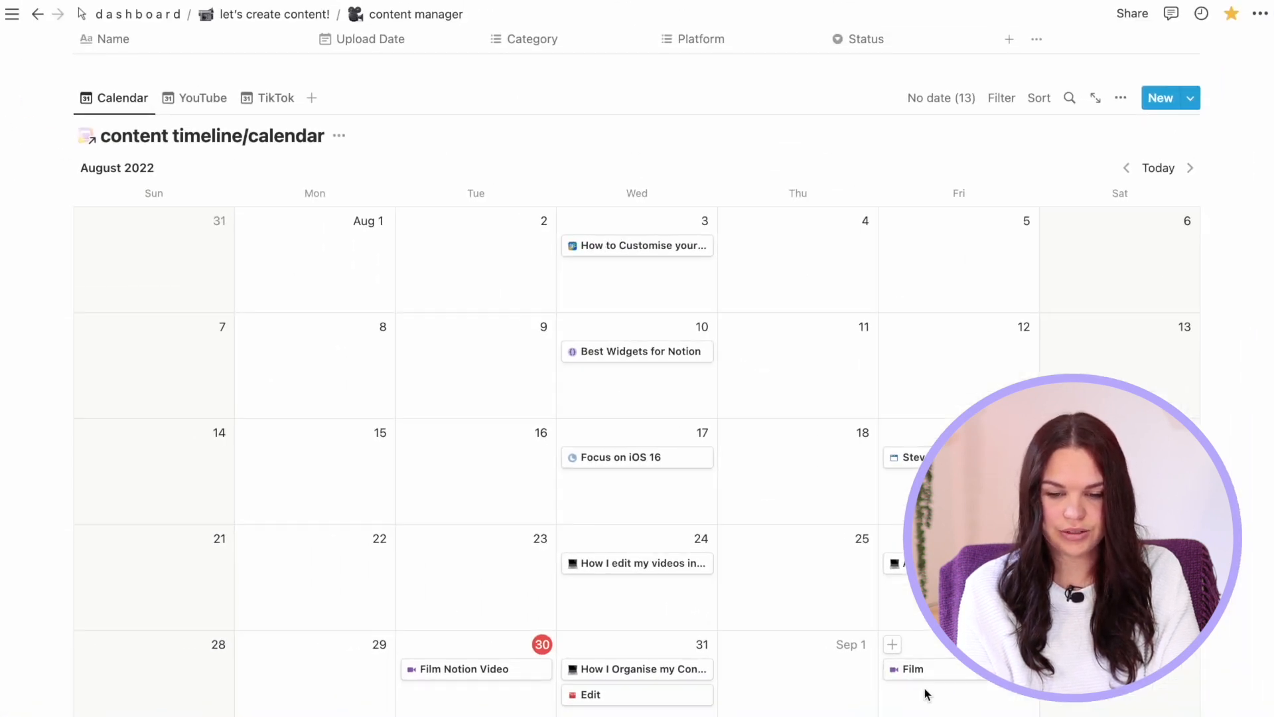
Compare the to do table's tasks and dates with the entries in the linked August 2022 calendar
scroll(926, 694, up, 1)
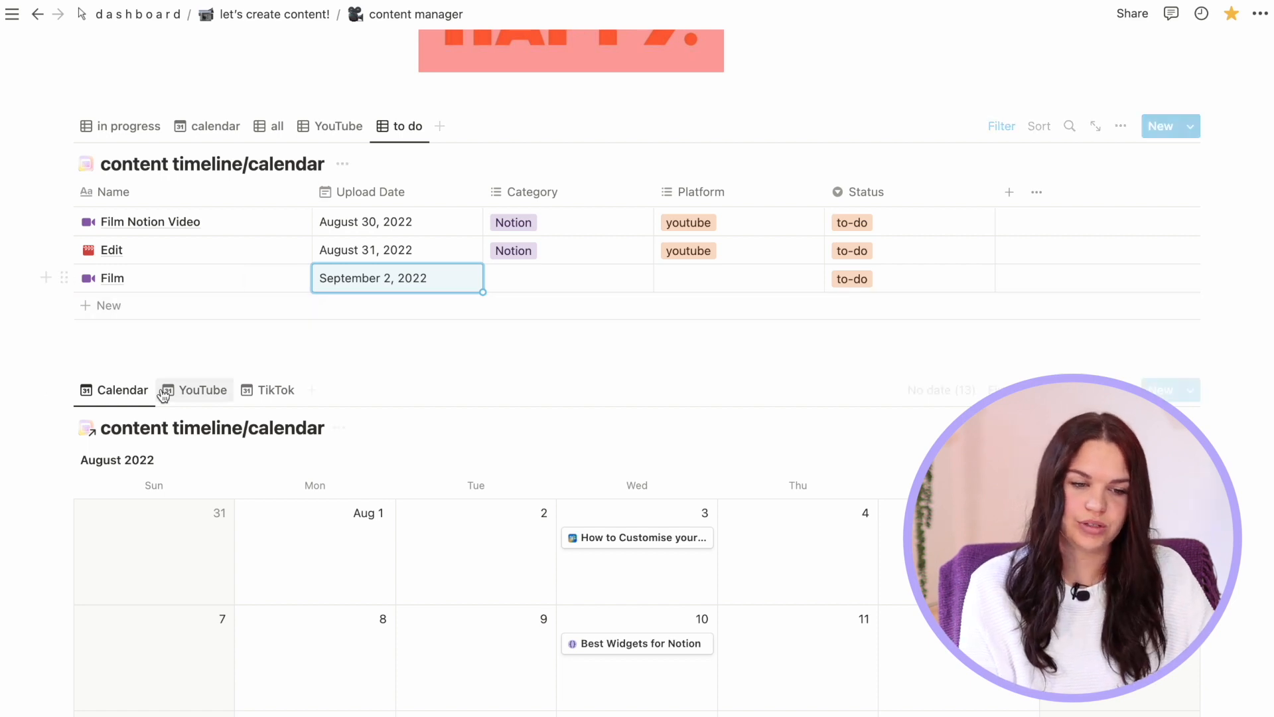
scroll(282, 495, down, 4)
scroll(509, 549, up, 10)
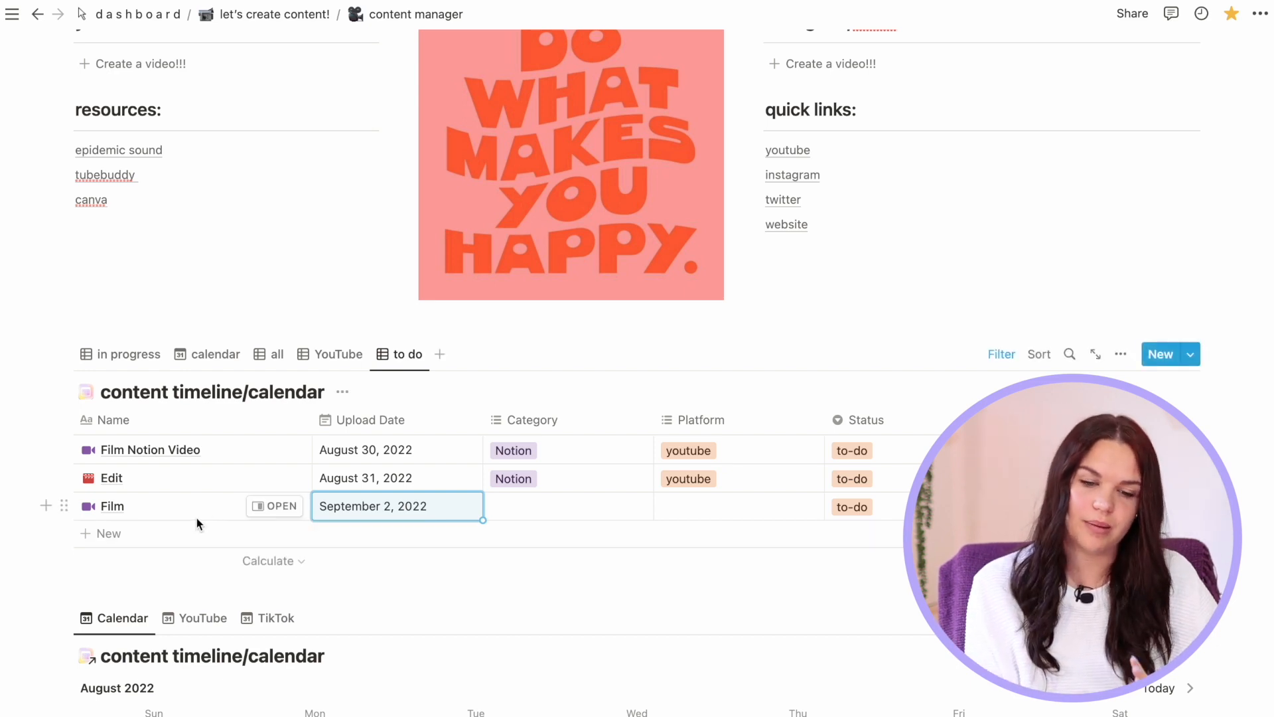
scroll(467, 585, down, 2)
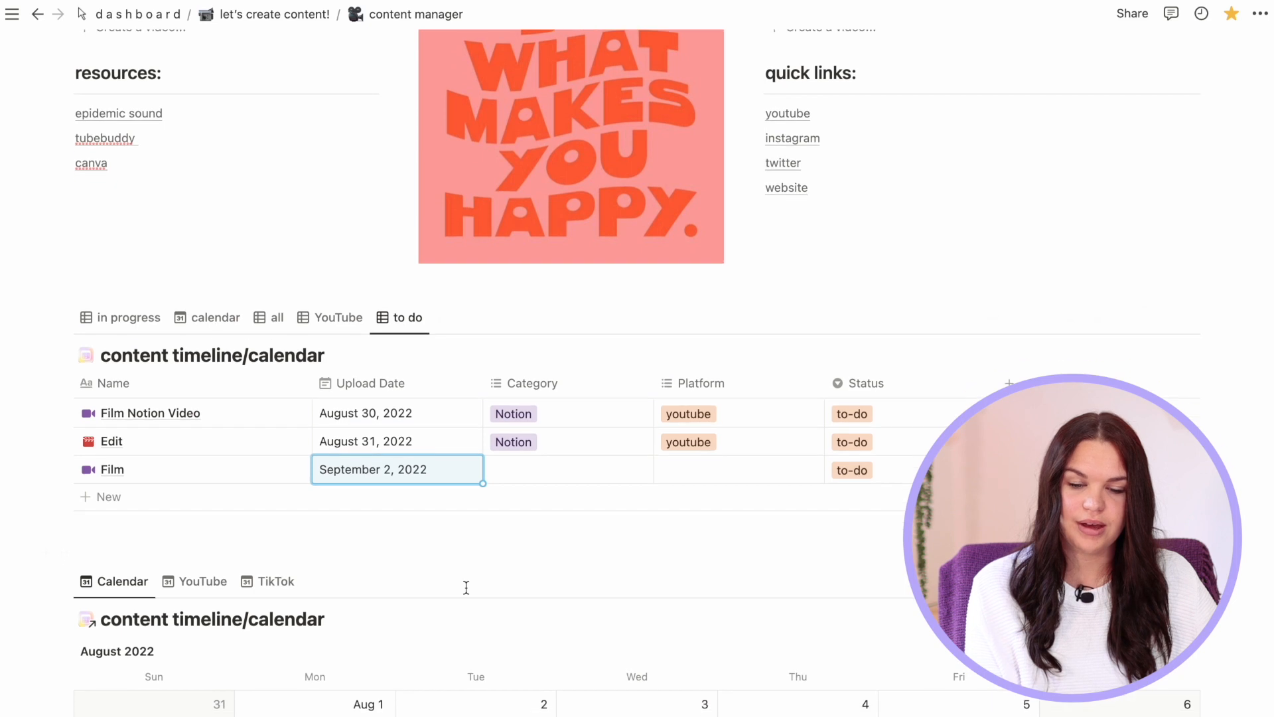
click(487, 553)
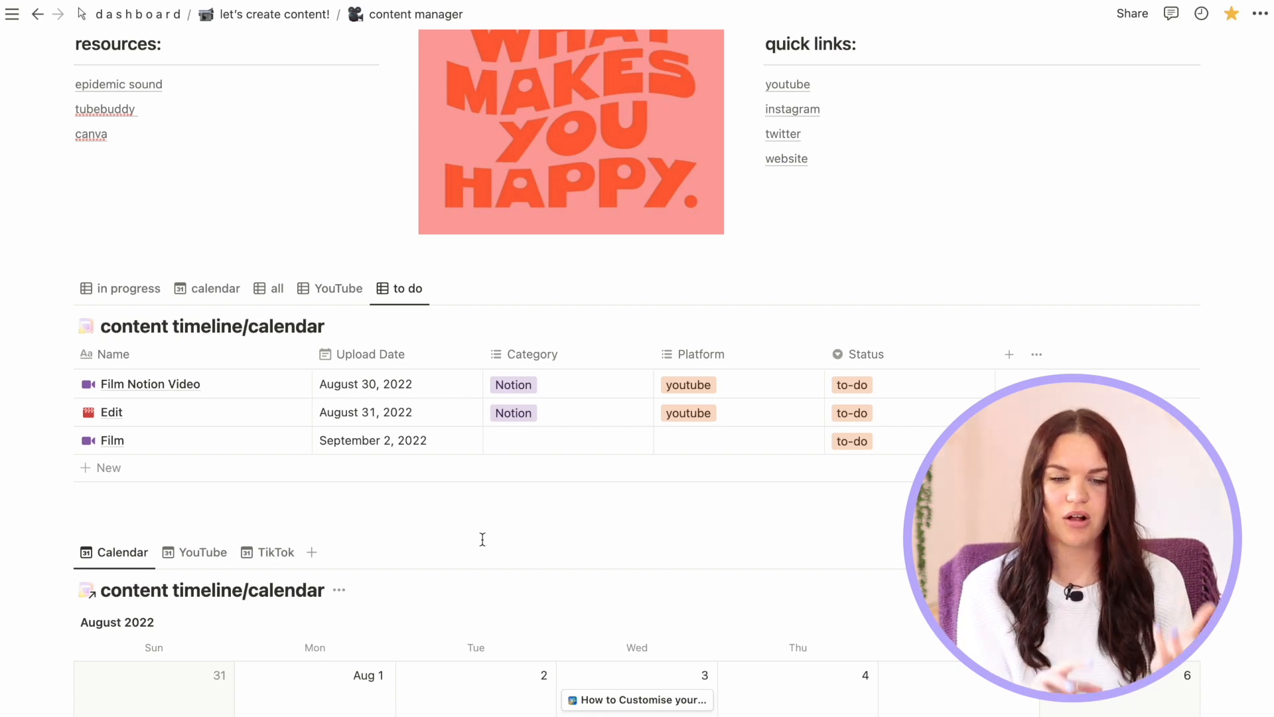
scroll(483, 539, down, 5)
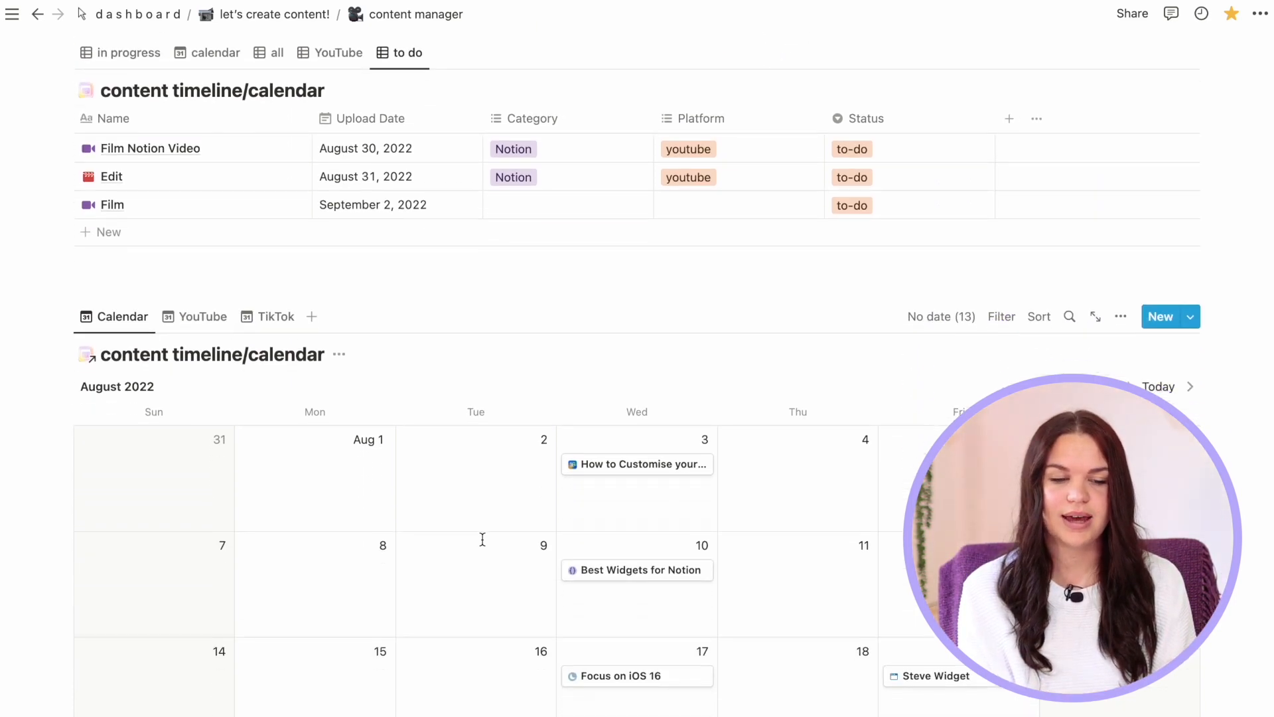
scroll(411, 531, down, 4)
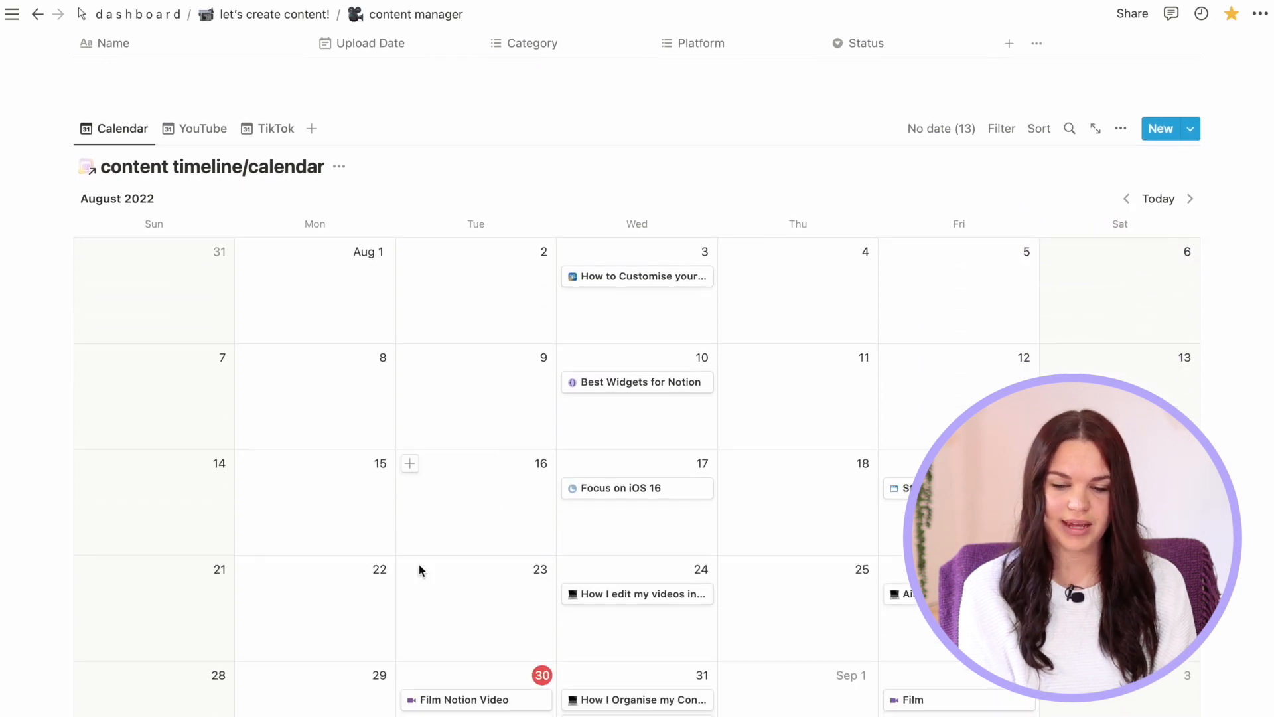
scroll(704, 591, up, 6)
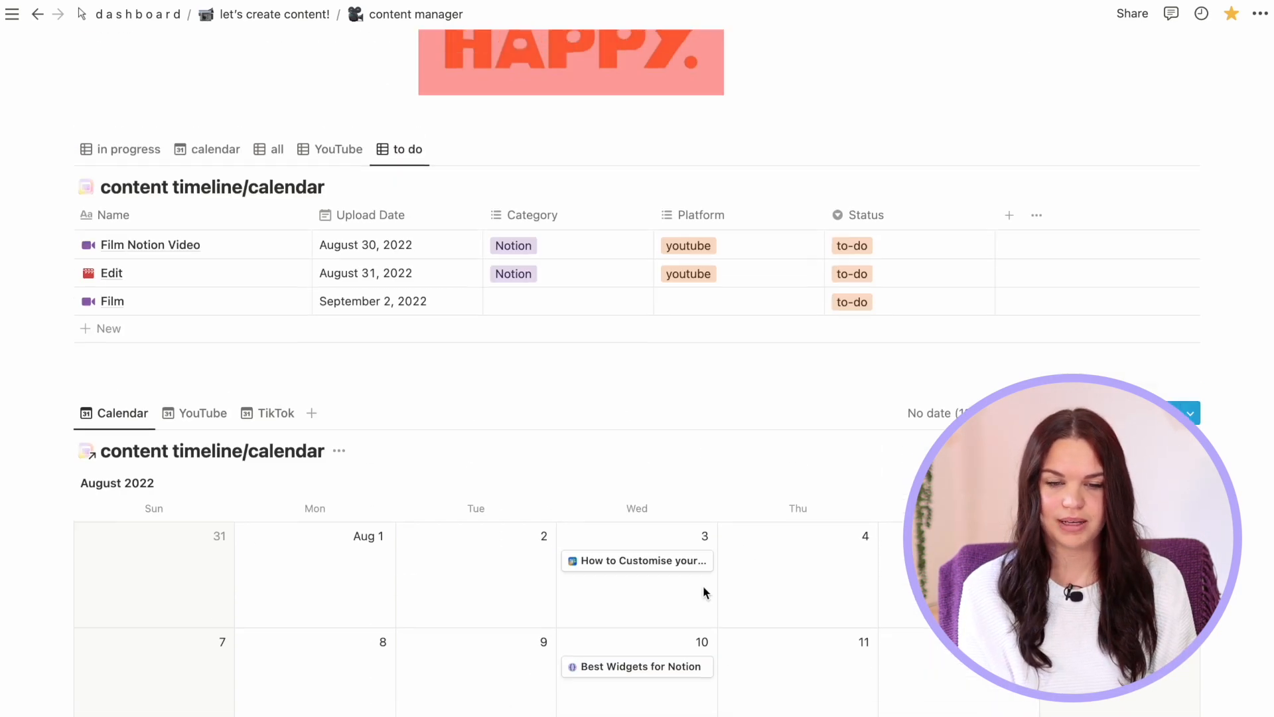
Delete the Film entry from the to do table
scroll(703, 586, up, 4)
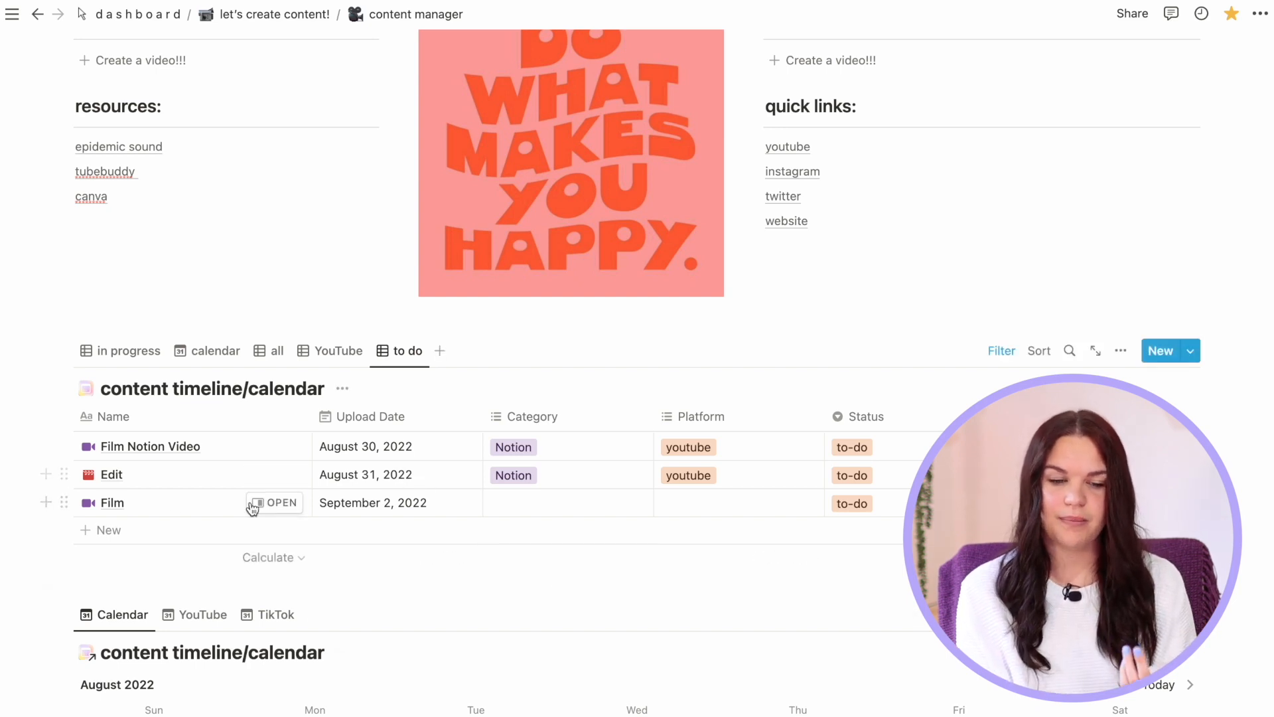
click(63, 502)
click(128, 421)
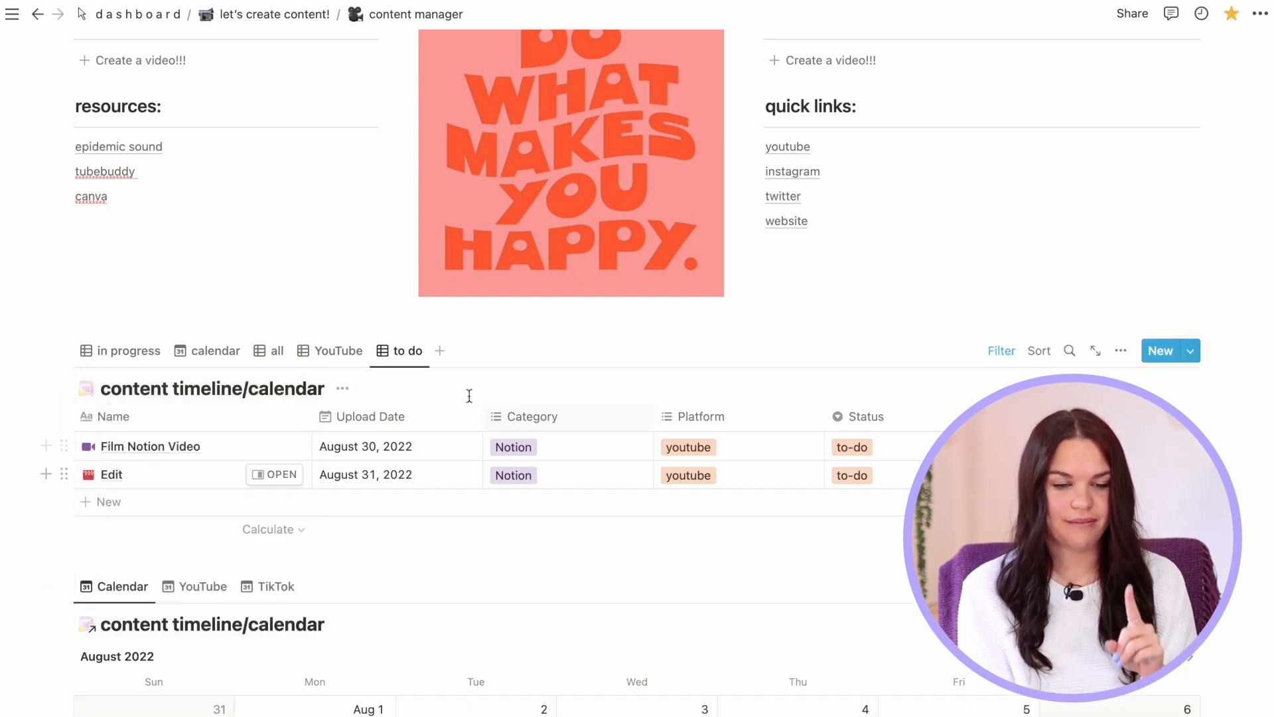
Check the to do view's status filter and the status options available for the Film Notion Video entry
click(1004, 350)
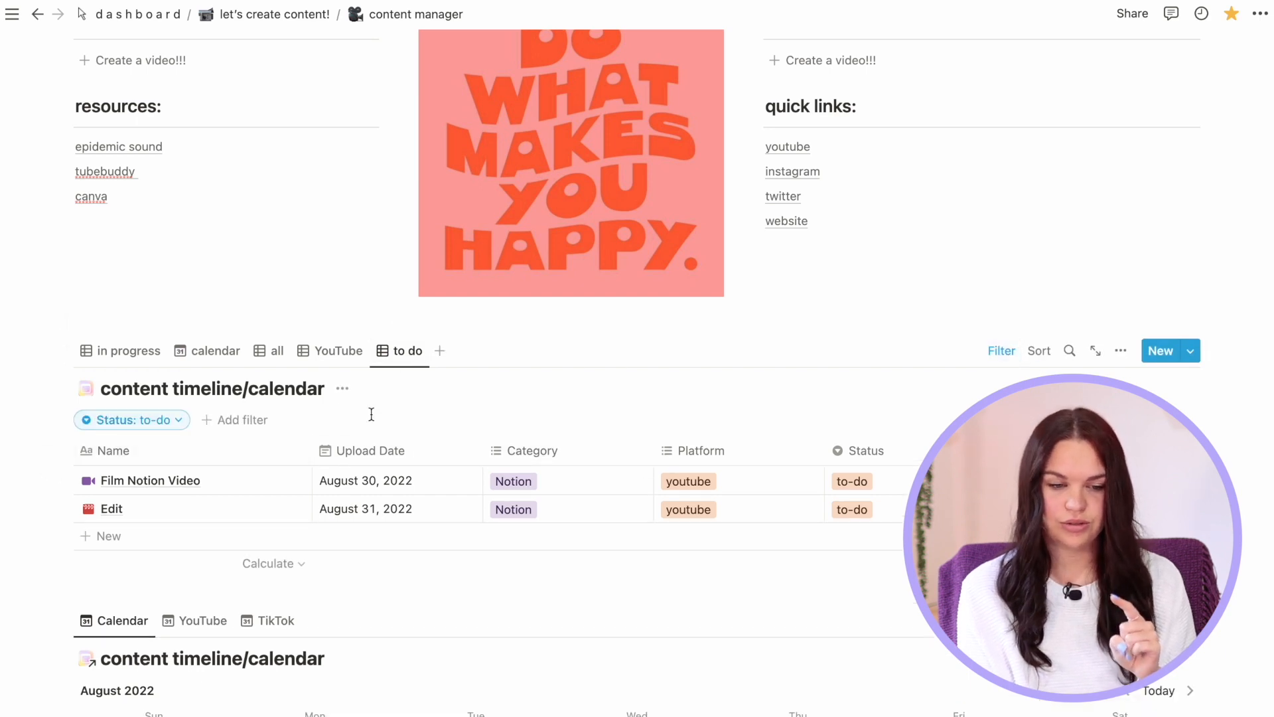
click(1002, 350)
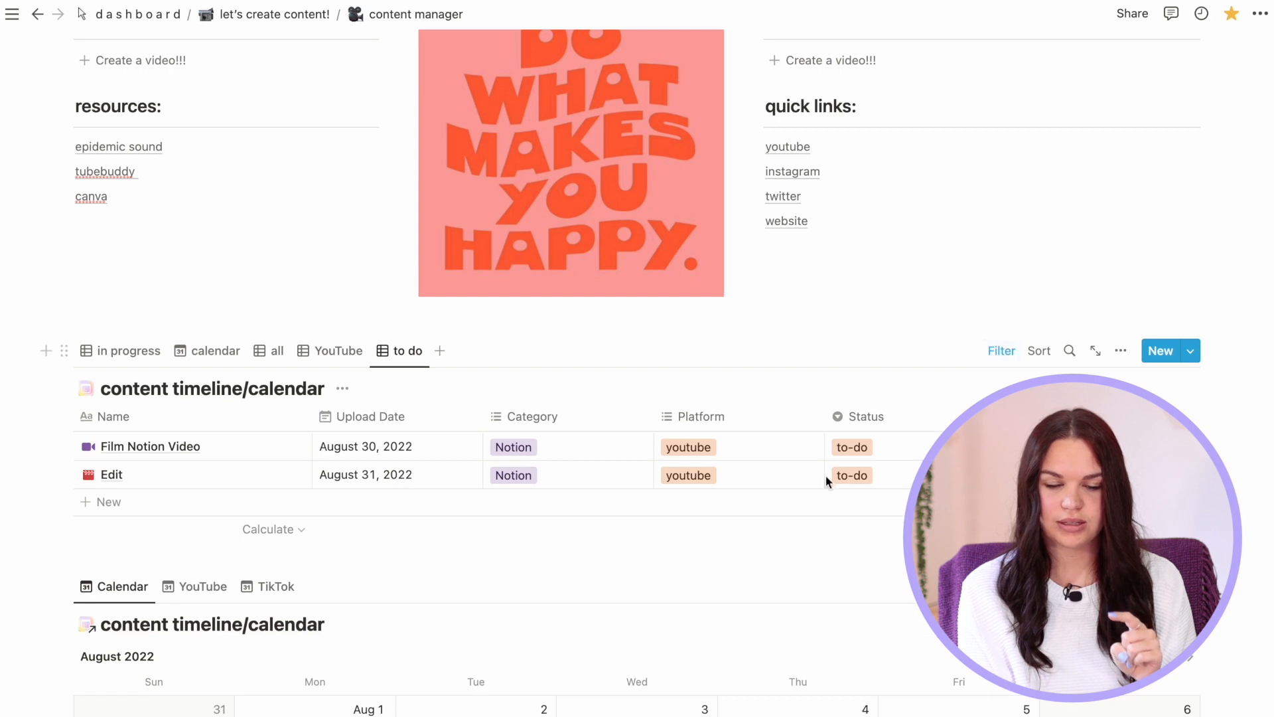
click(856, 448)
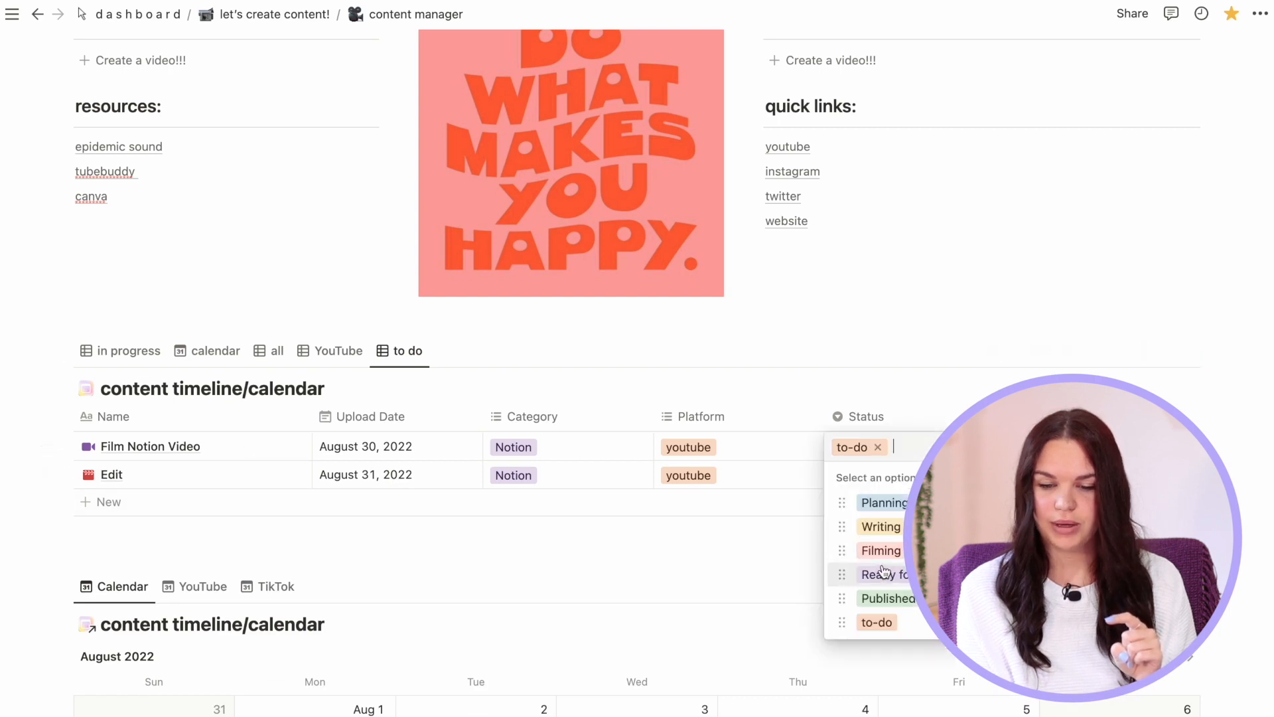
click(693, 554)
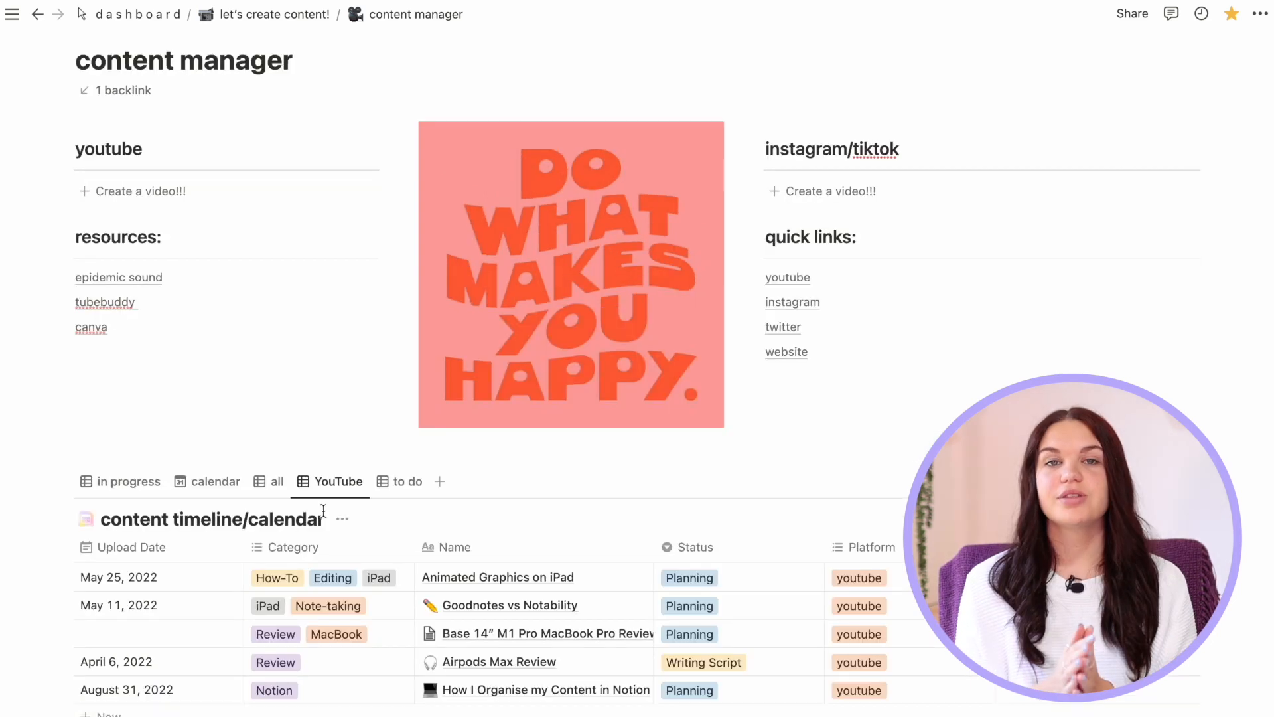
Cycle the database through its to do, YouTube, all, in progress and calendar views
scroll(321, 512, down, 5)
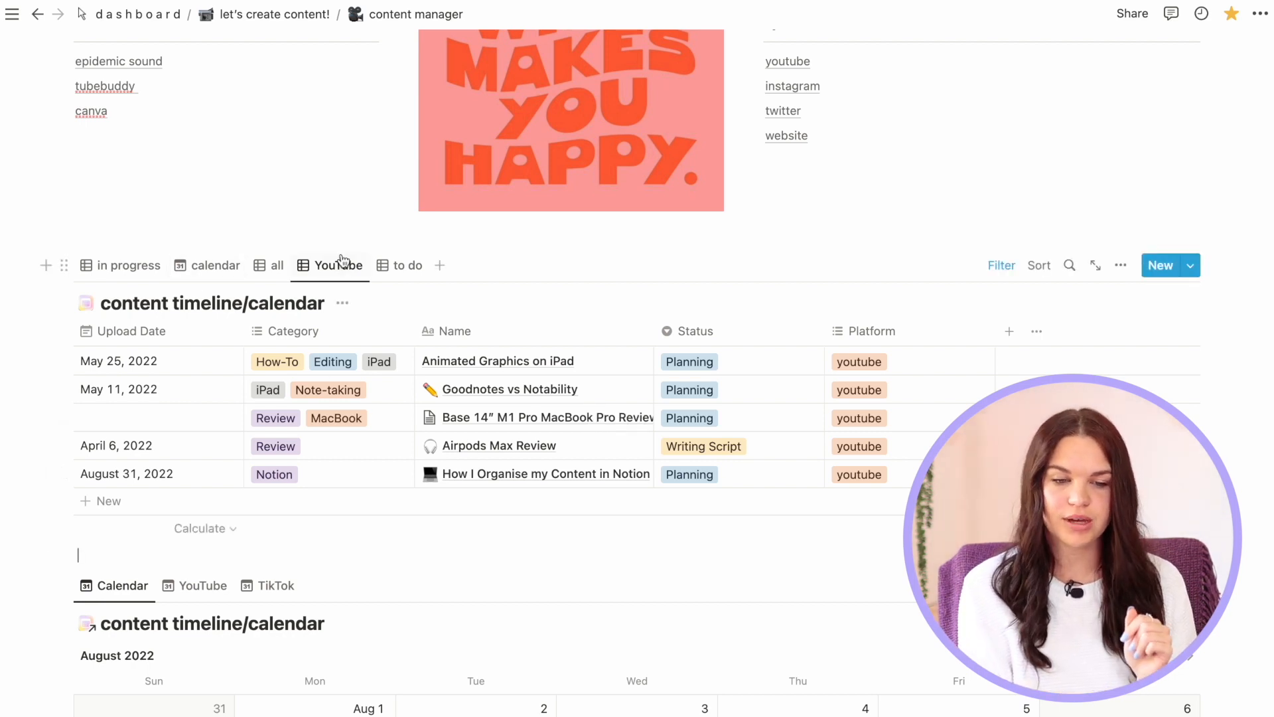
click(388, 274)
click(340, 274)
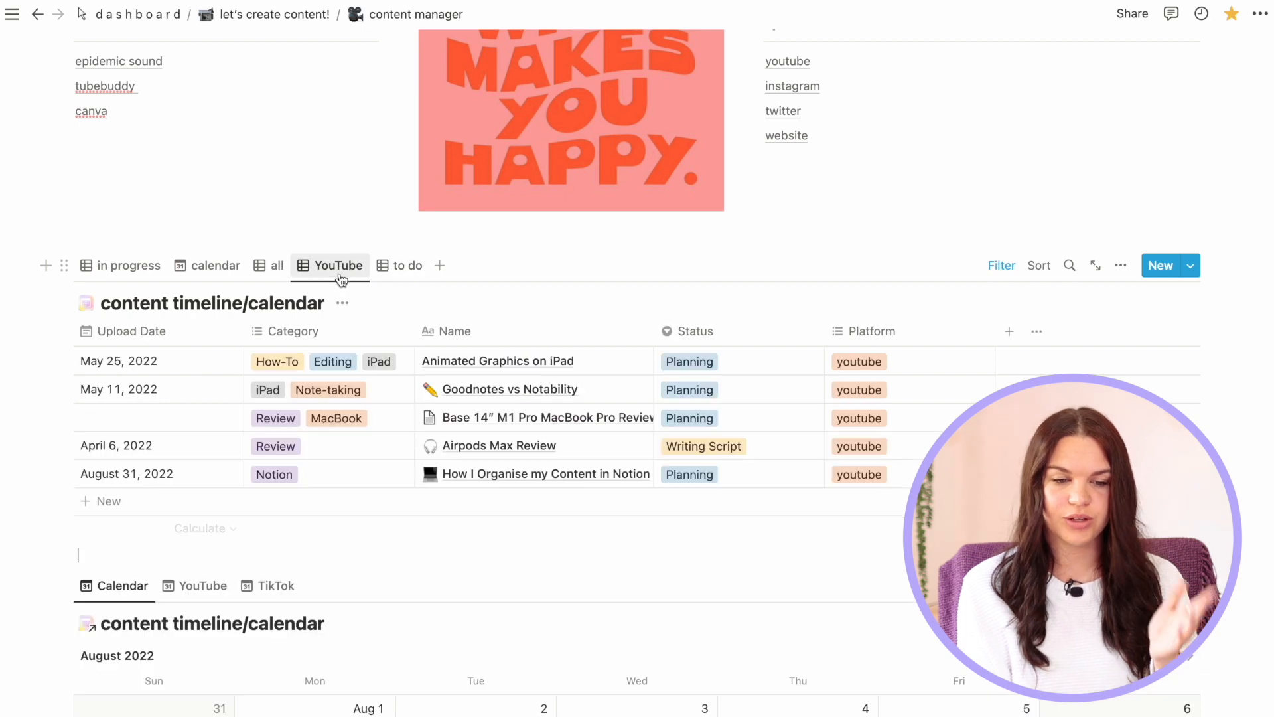
click(269, 271)
click(136, 266)
click(213, 265)
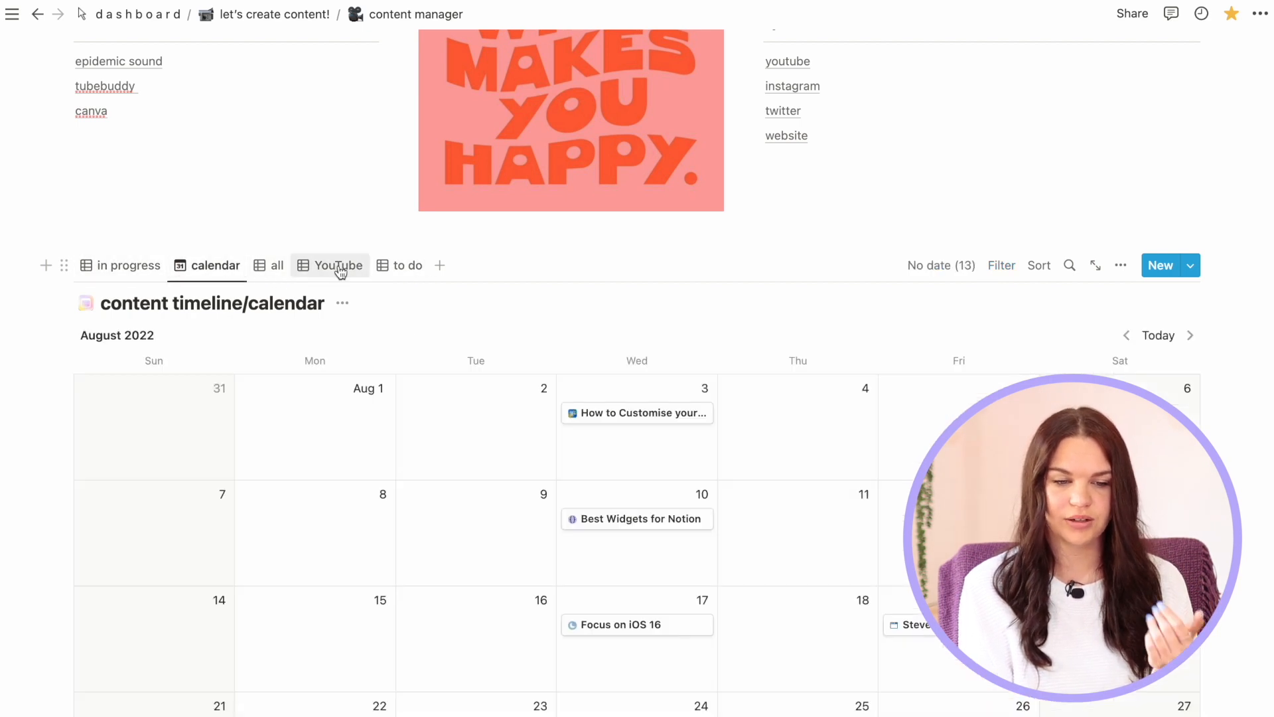
Show the YouTube view of the main content database and look over the August 2022 linked calendar below it
click(336, 264)
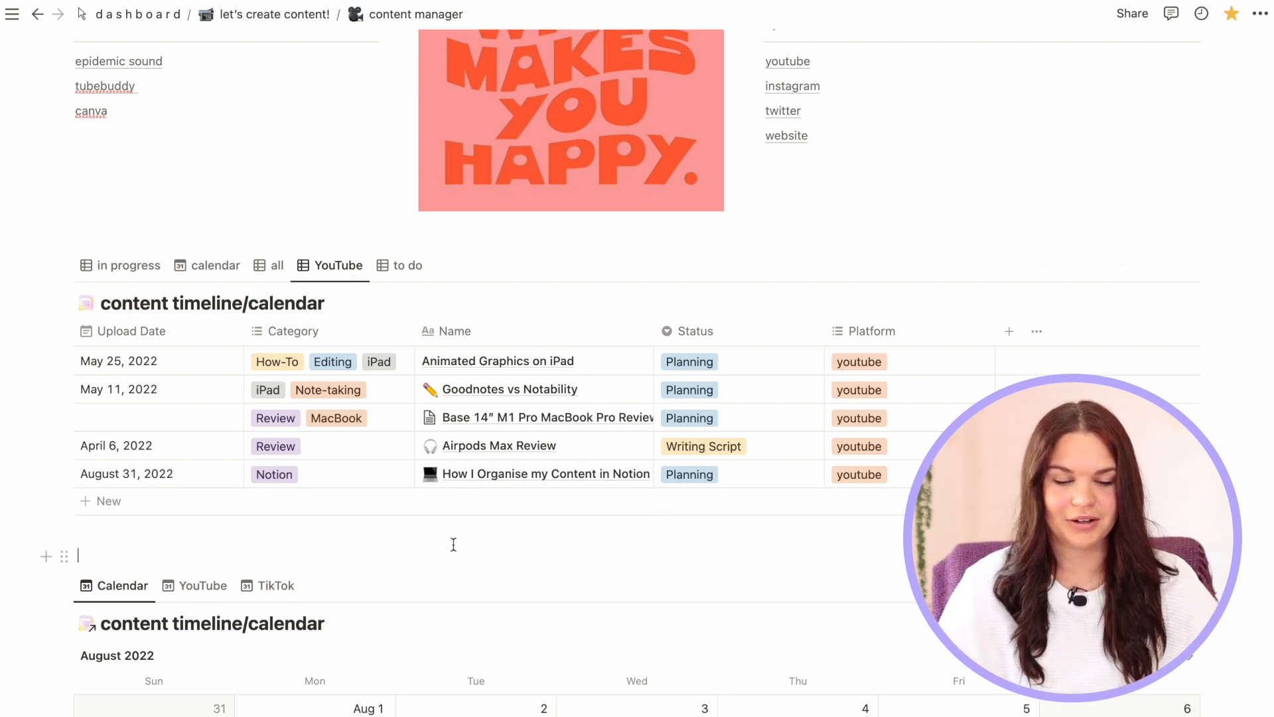
scroll(454, 544, down, 7)
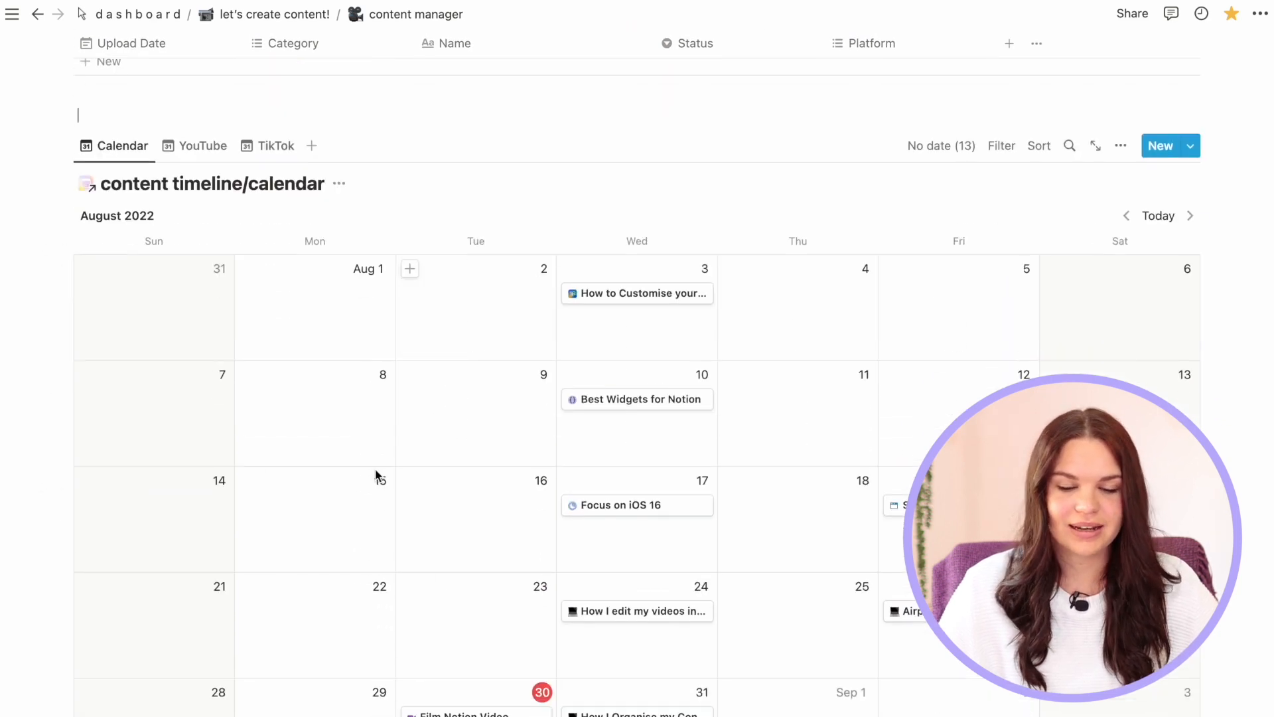
scroll(533, 588, down, 3)
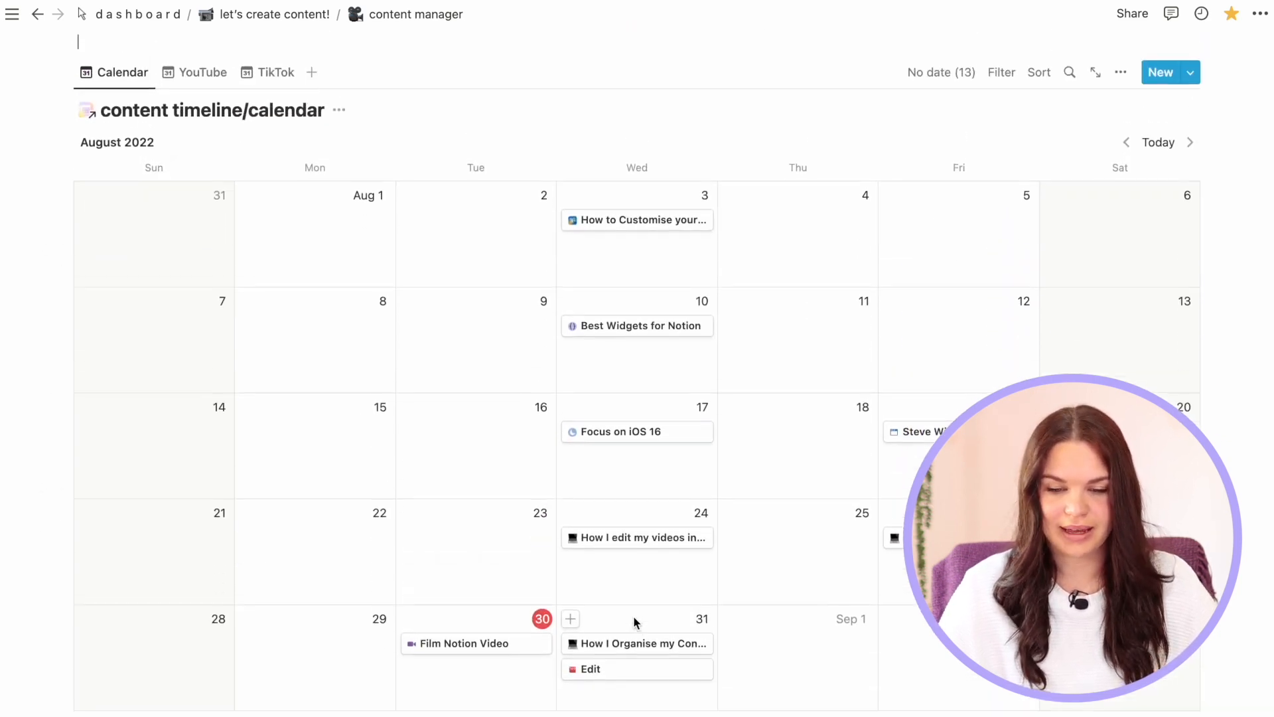
scroll(633, 615, up, 2)
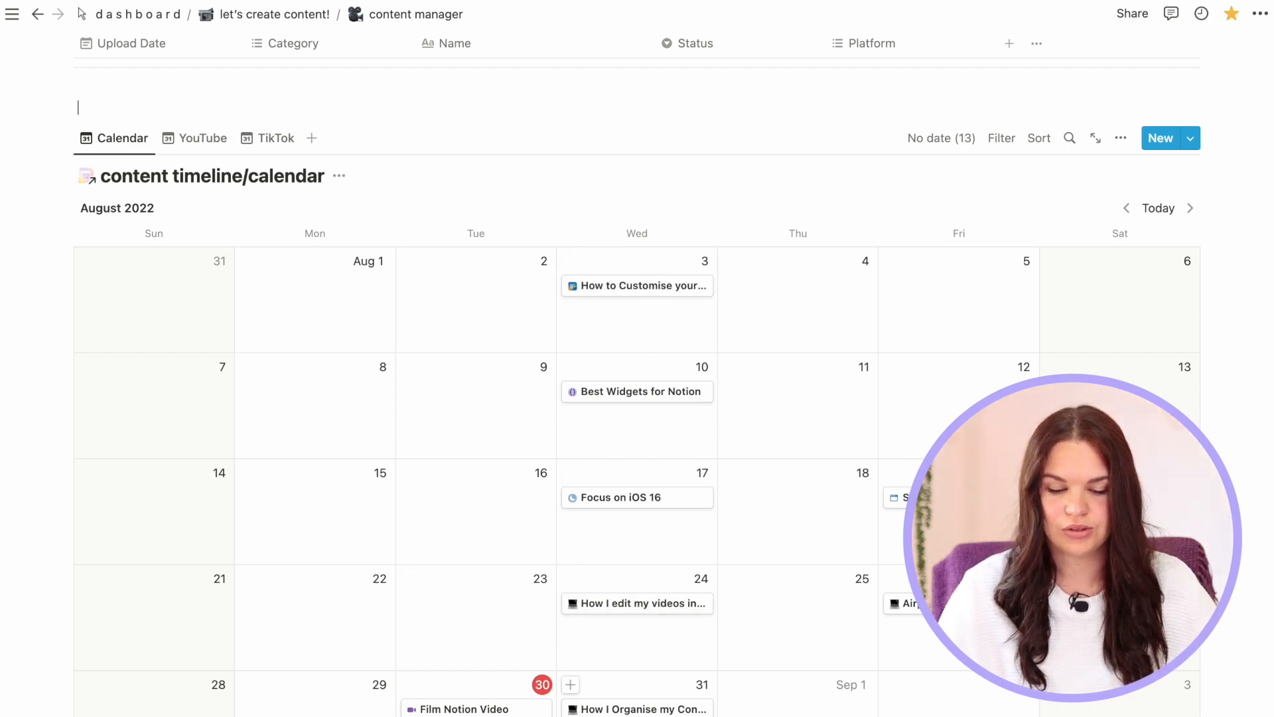
scroll(501, 515, up, 1)
scroll(501, 515, down, 2)
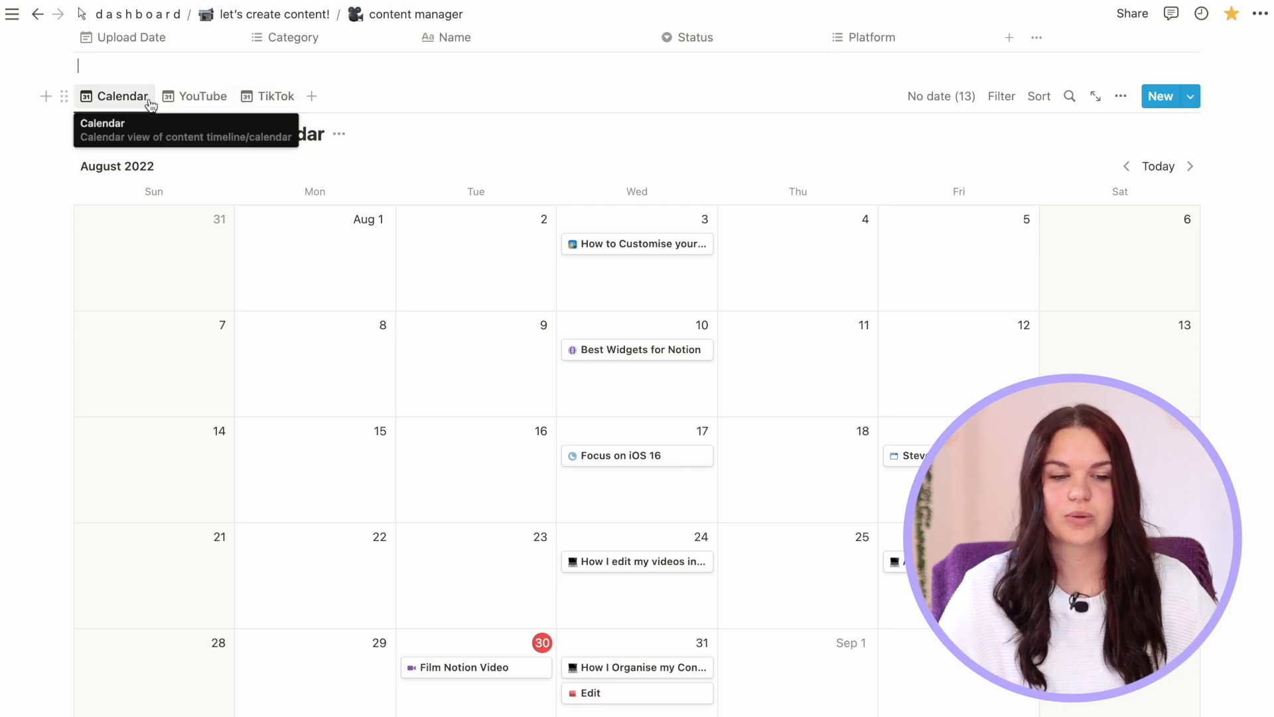
Compare the linked calendar's full Calendar view with its YouTube view for August 2022
click(179, 106)
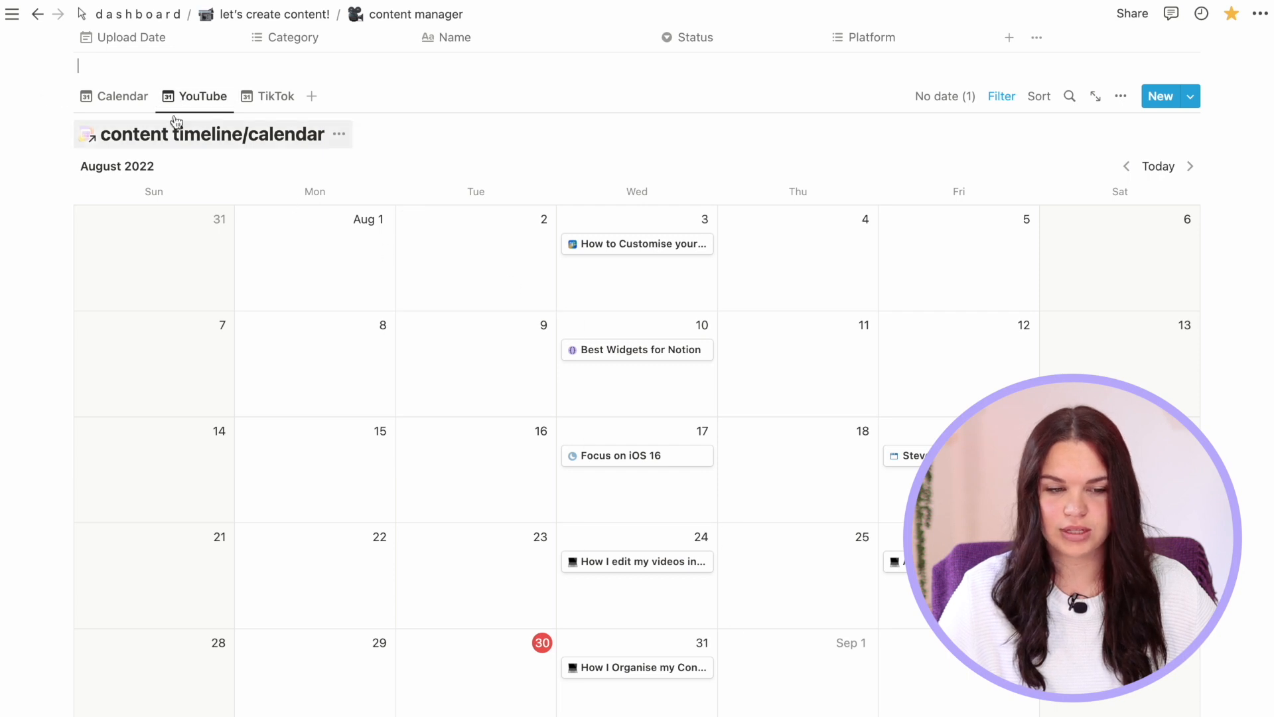
click(135, 105)
click(179, 102)
click(127, 99)
click(180, 107)
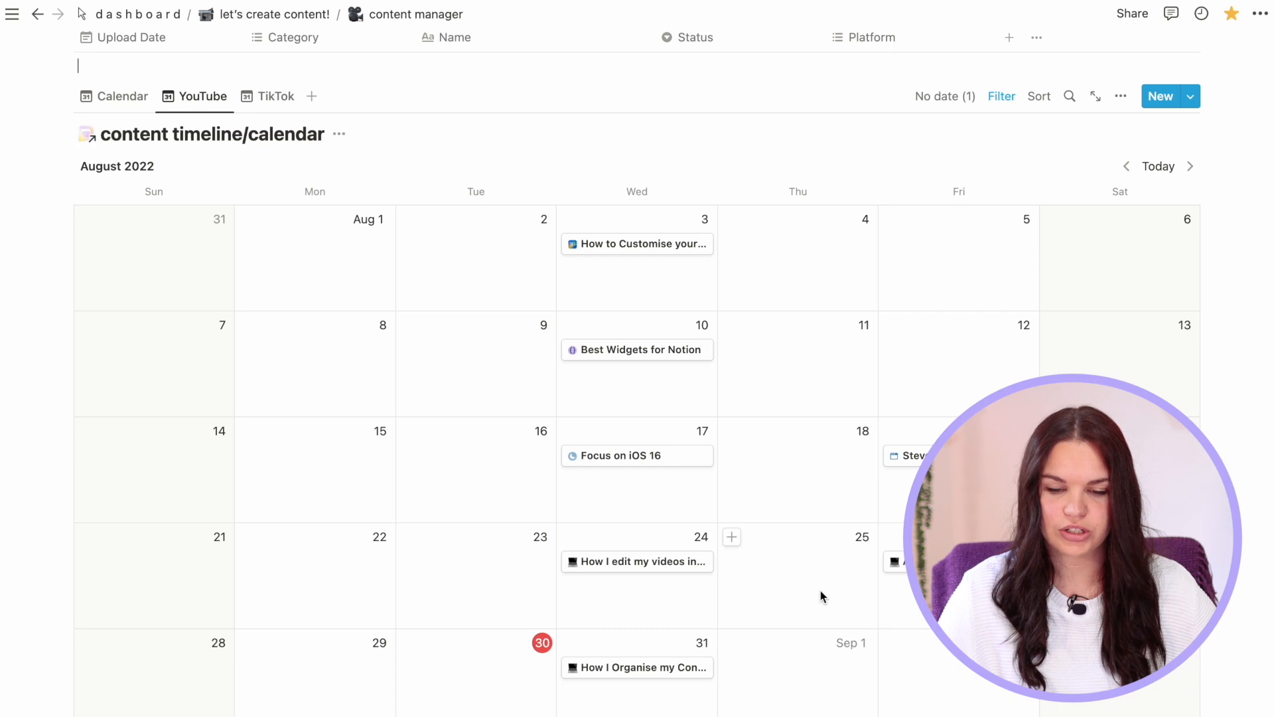
Show the linked calendar's TikTok view and check its entries for July and August 2022
click(270, 97)
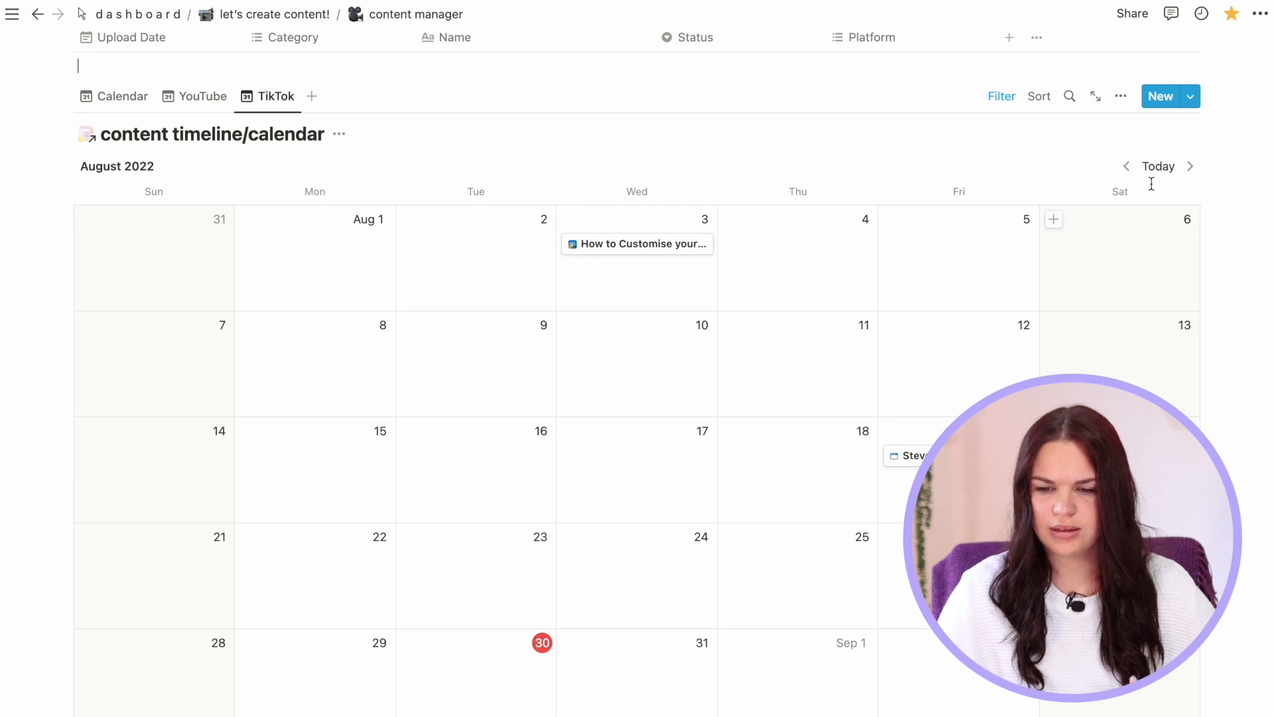
click(1126, 166)
click(1126, 165)
click(1190, 173)
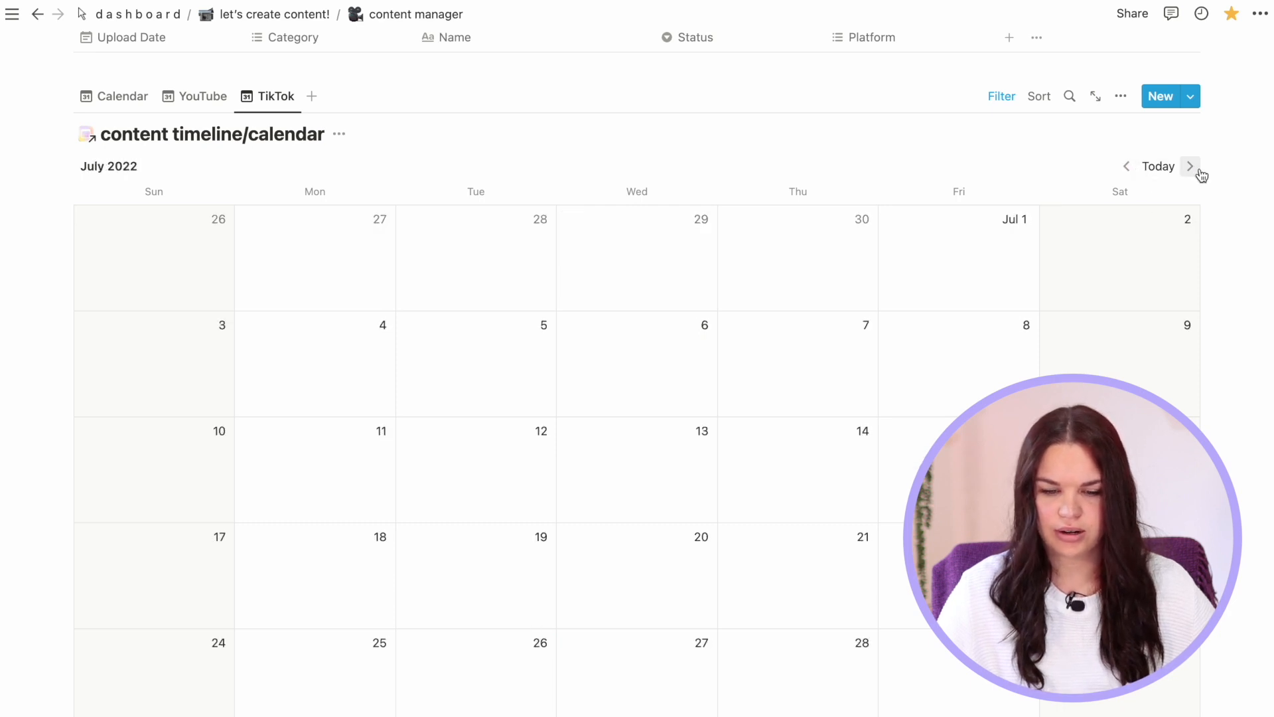
scroll(961, 331, down, 1)
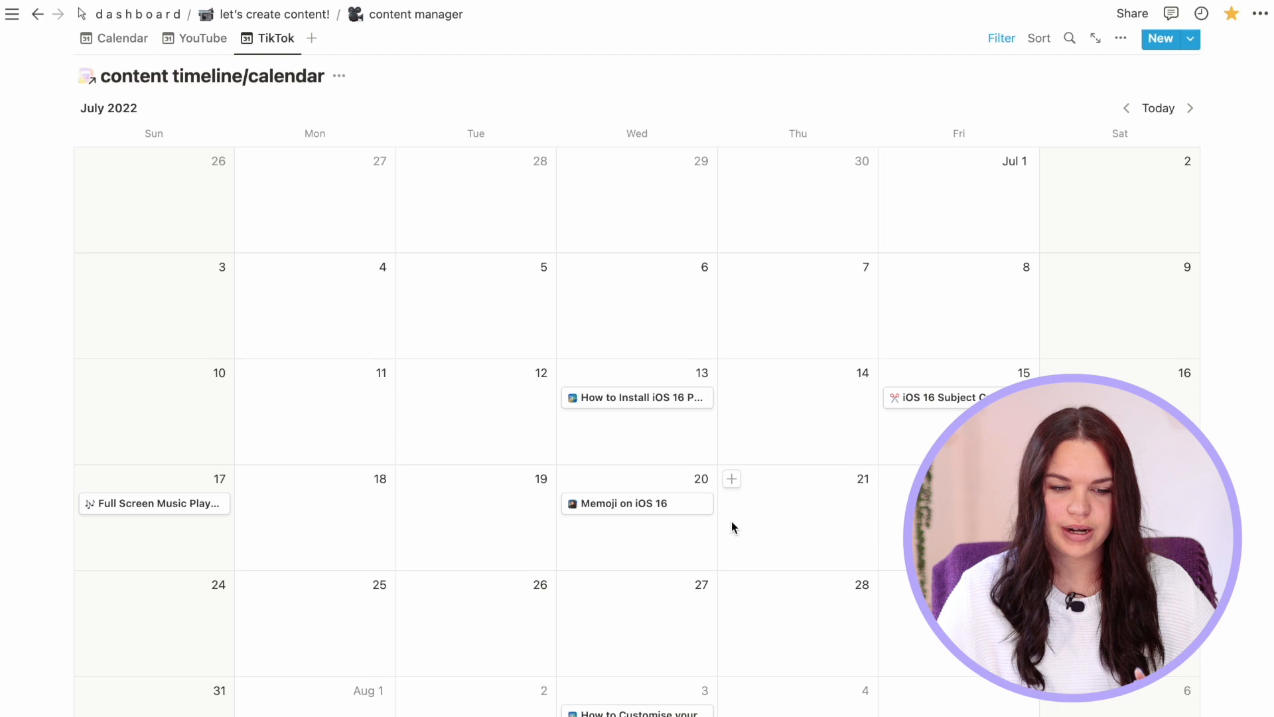
scroll(418, 427, up, 1)
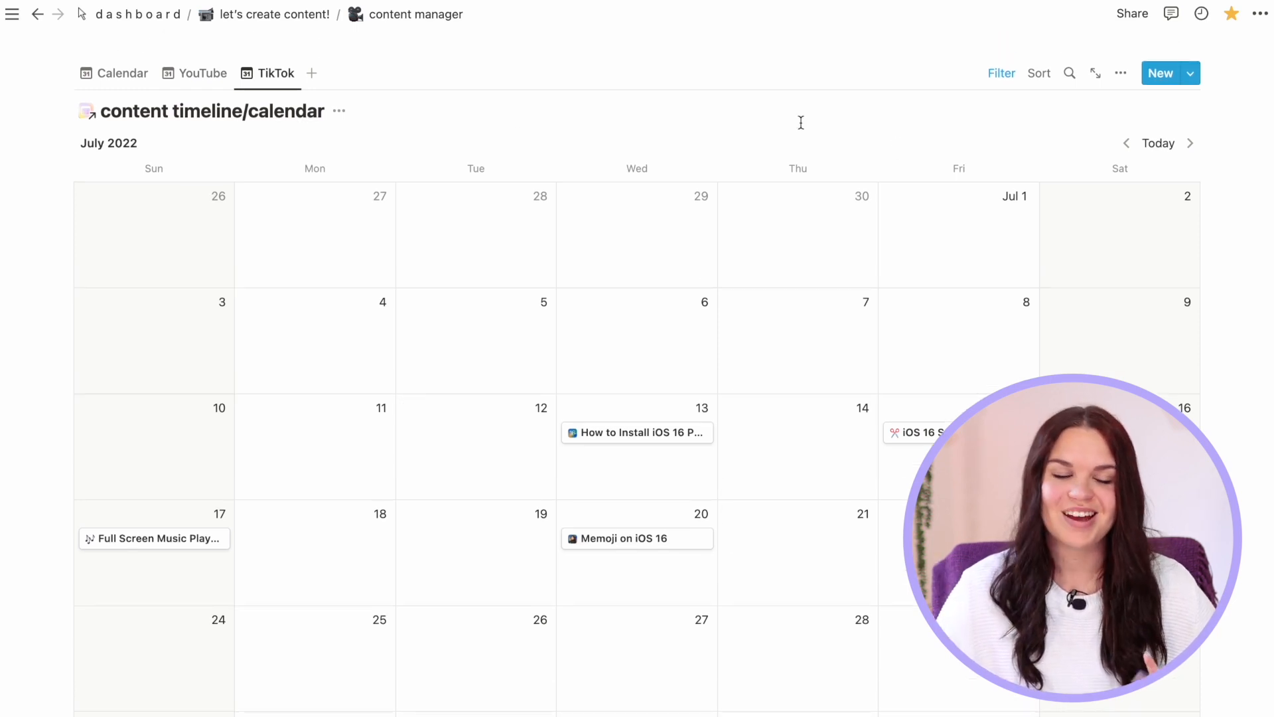
click(1191, 143)
scroll(845, 353, down, 1)
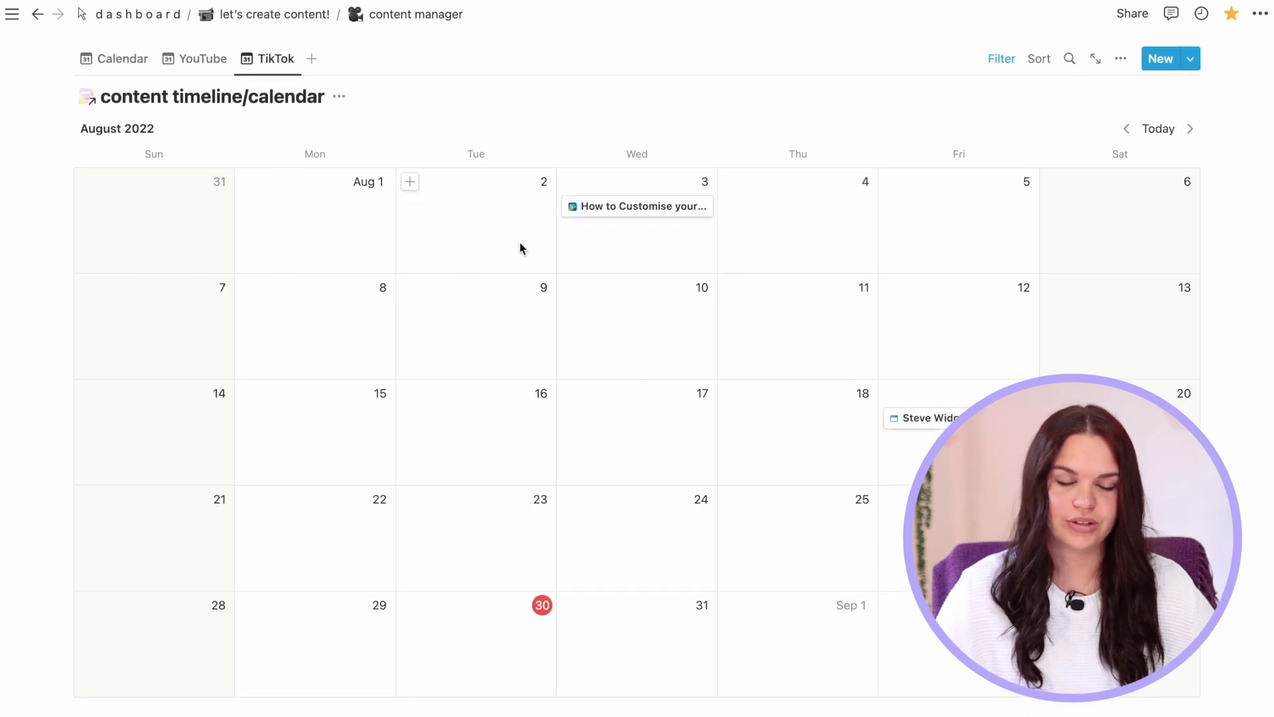
Compare the linked calendar's TikTok entries with its YouTube entries and finish on the YouTube view
scroll(231, 140, up, 3)
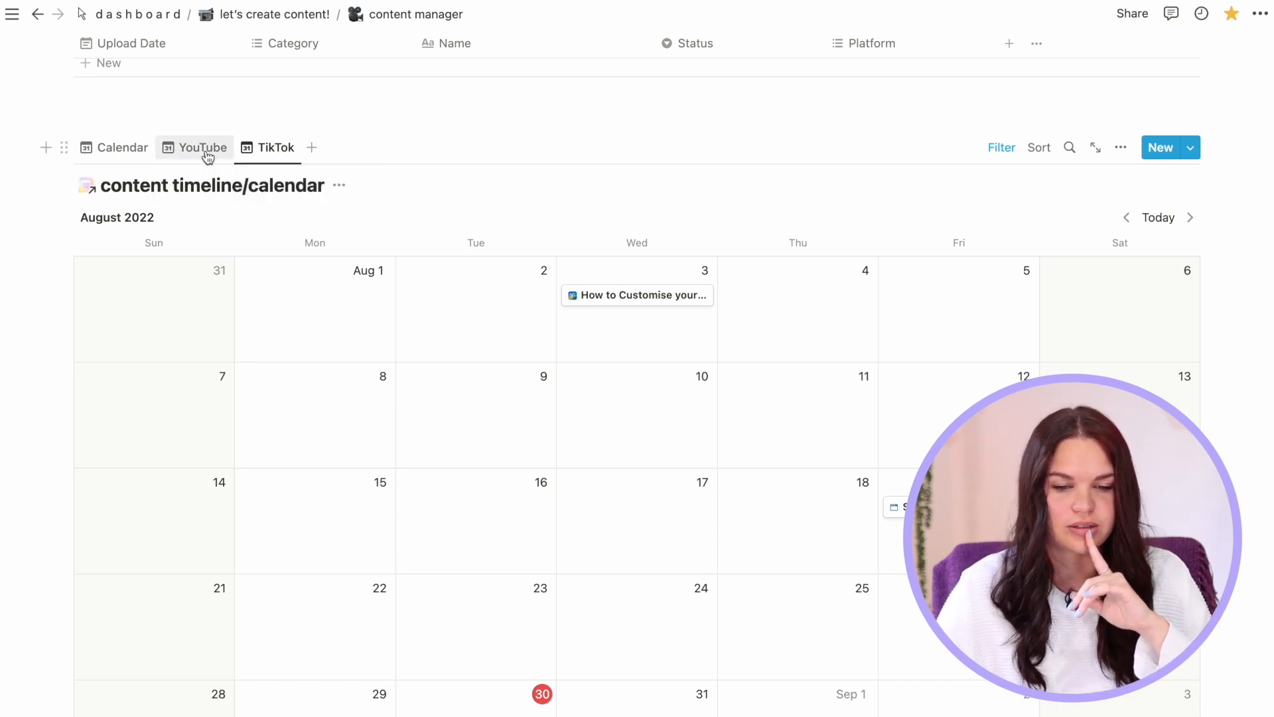
click(202, 149)
click(277, 149)
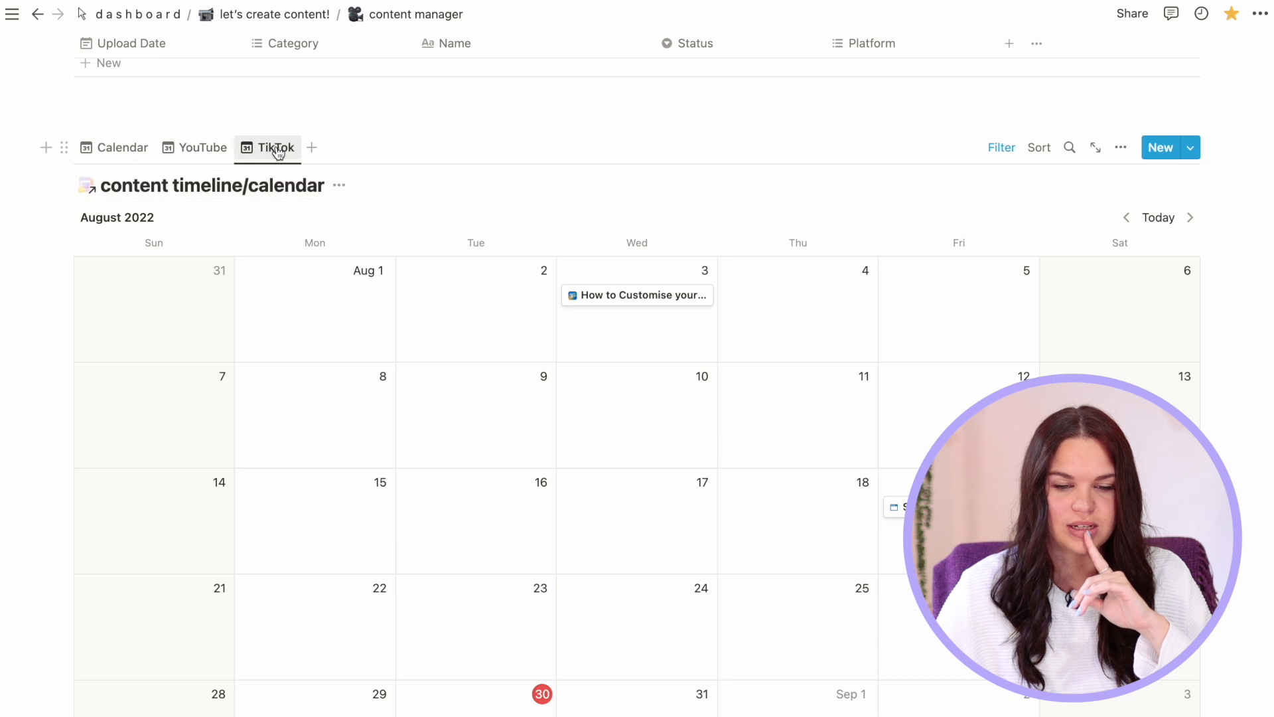
click(198, 150)
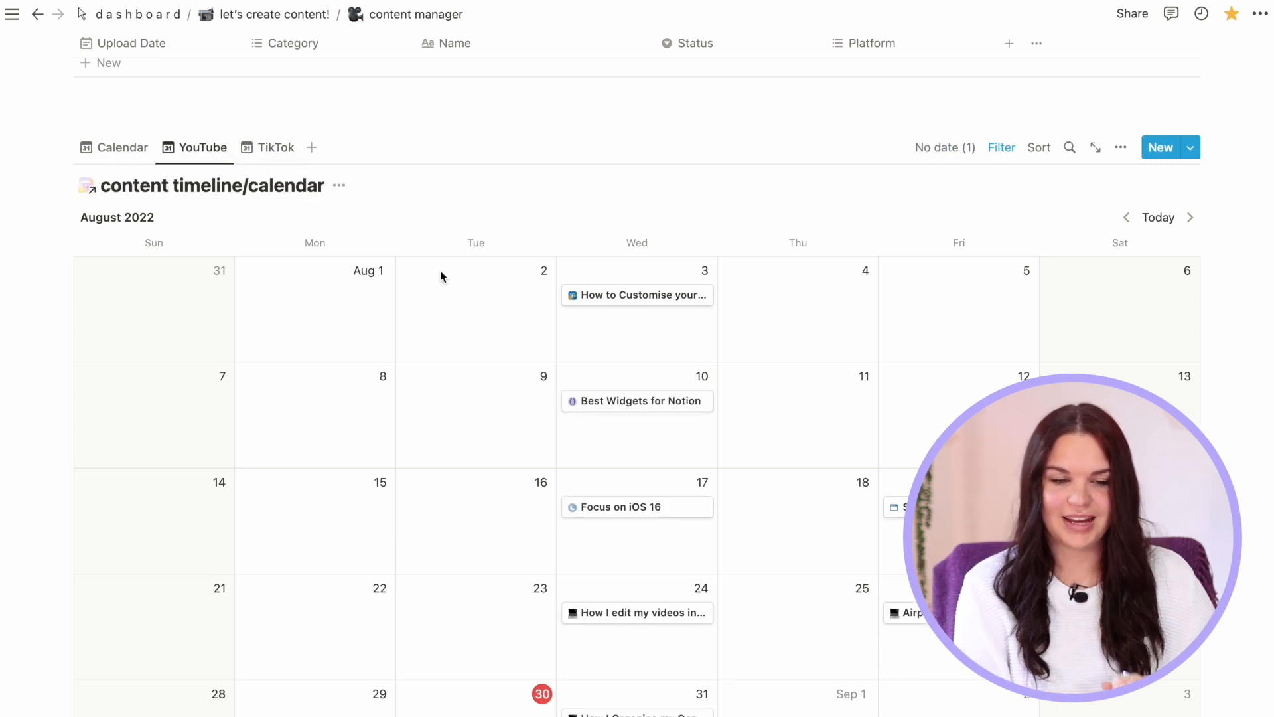
scroll(557, 186, down, 2)
scroll(557, 186, up, 1)
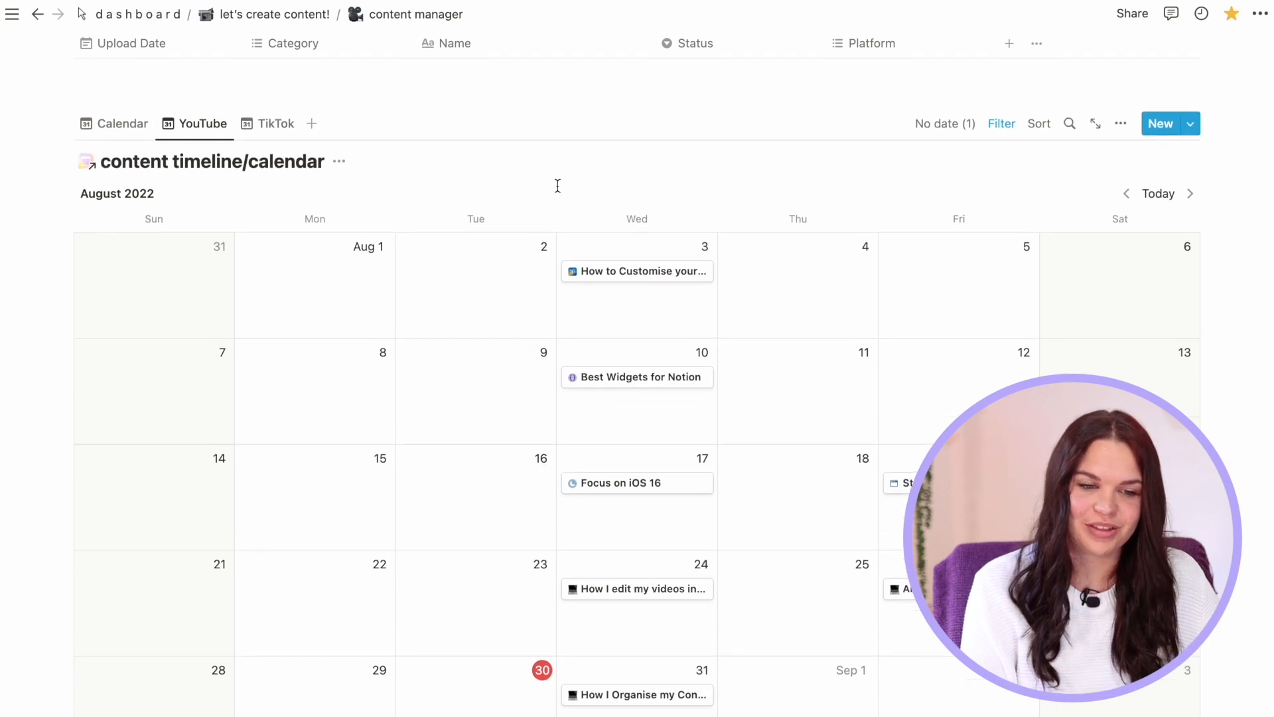
Return the linked calendar to its Calendar view and look over the August 2022 schedule
click(123, 124)
scroll(412, 159, up, 3)
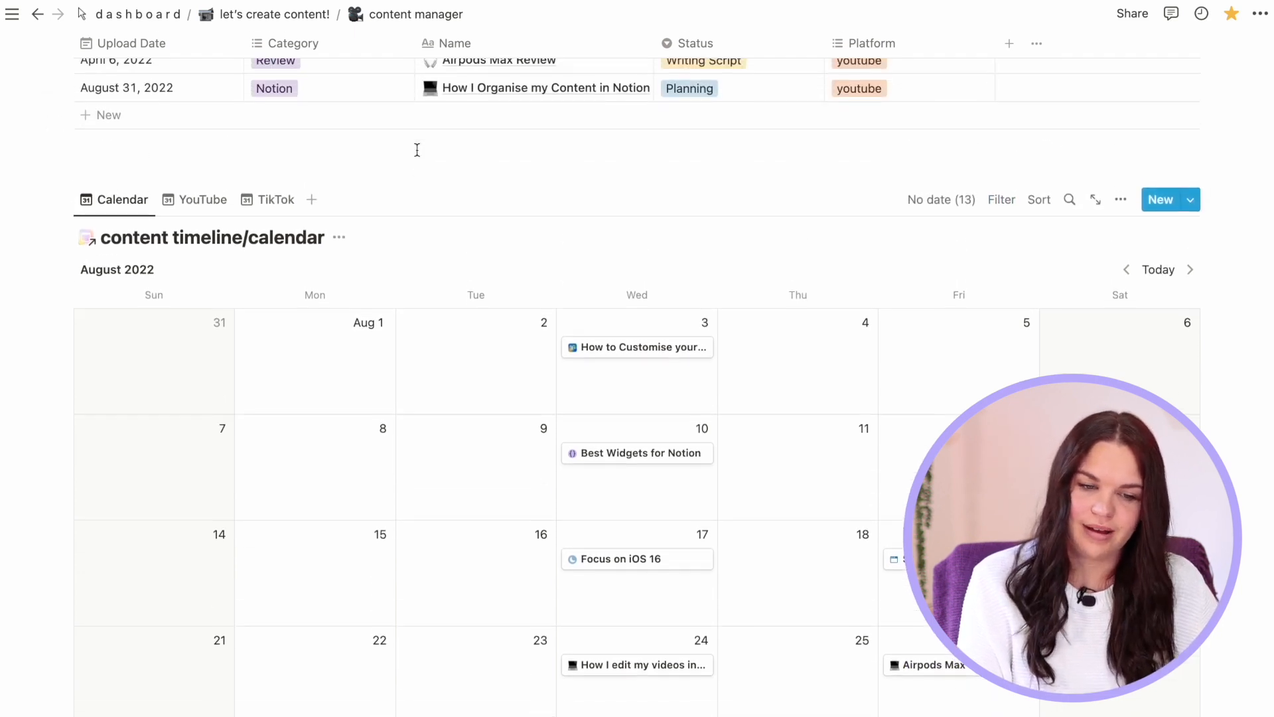
scroll(431, 166, down, 6)
scroll(727, 327, up, 4)
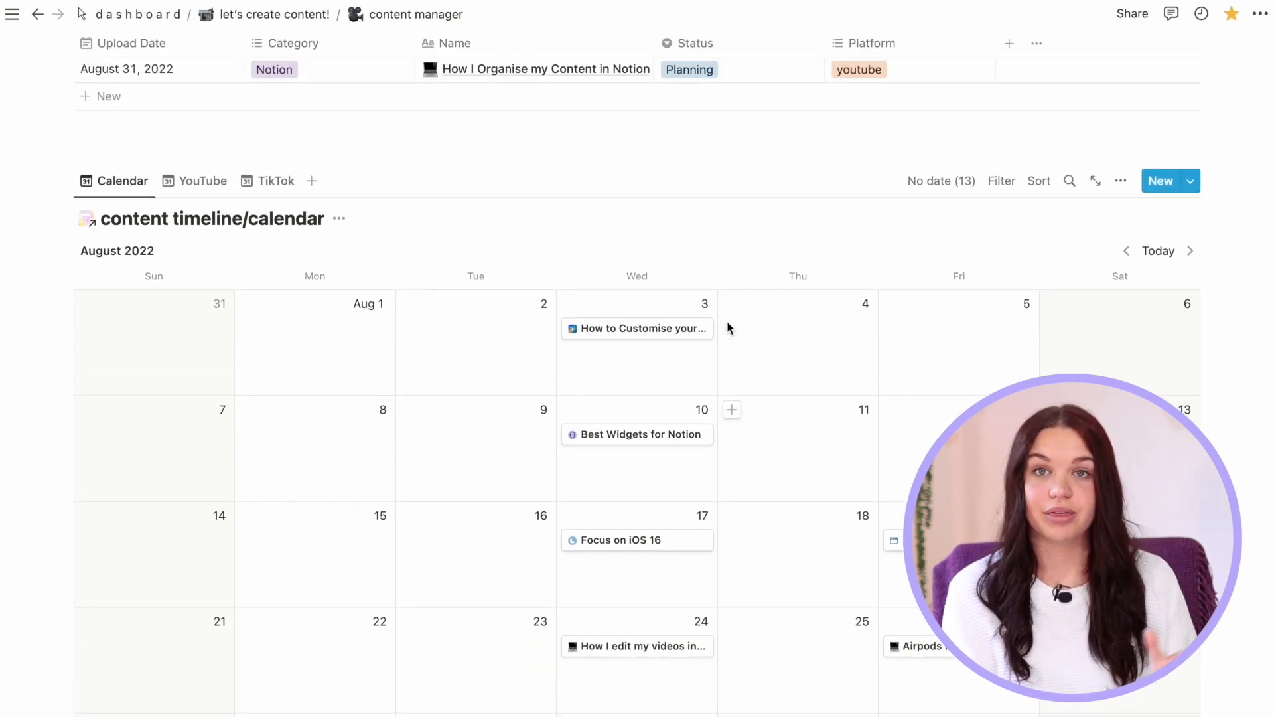
scroll(727, 321, up, 12)
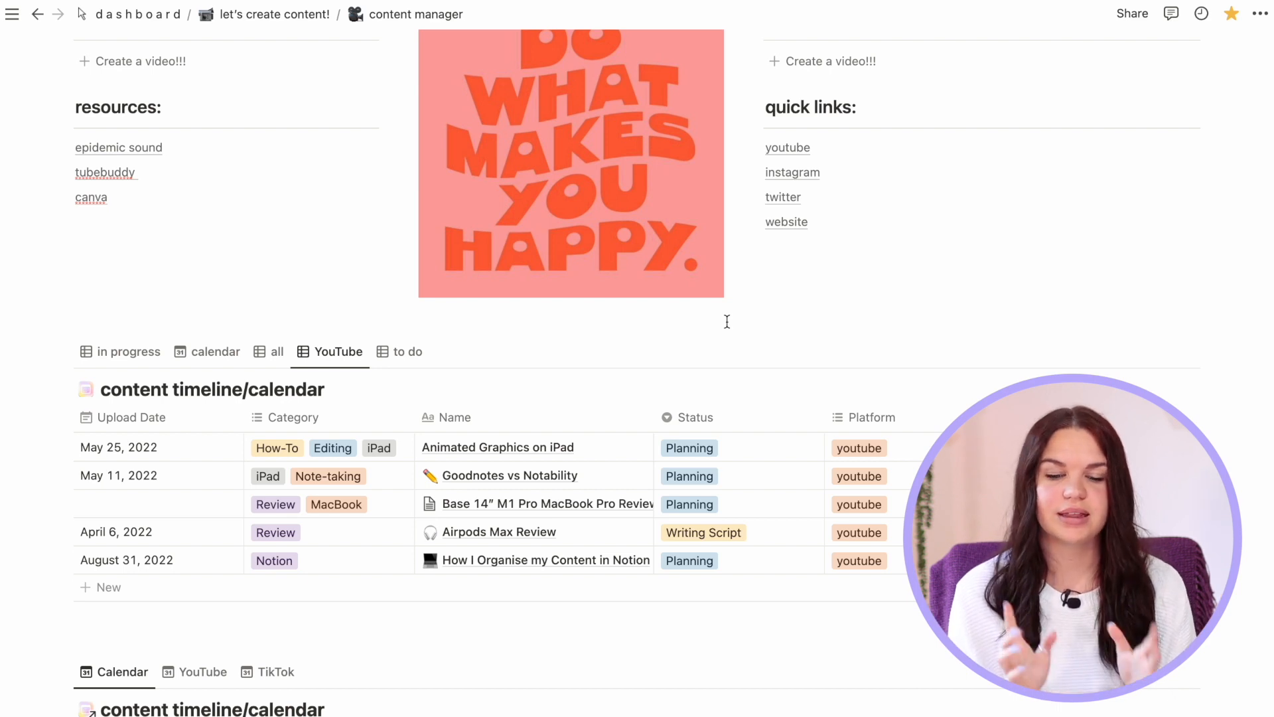
Show the main content database's in progress view, switch to its all view and look through the full content list
click(128, 352)
click(259, 352)
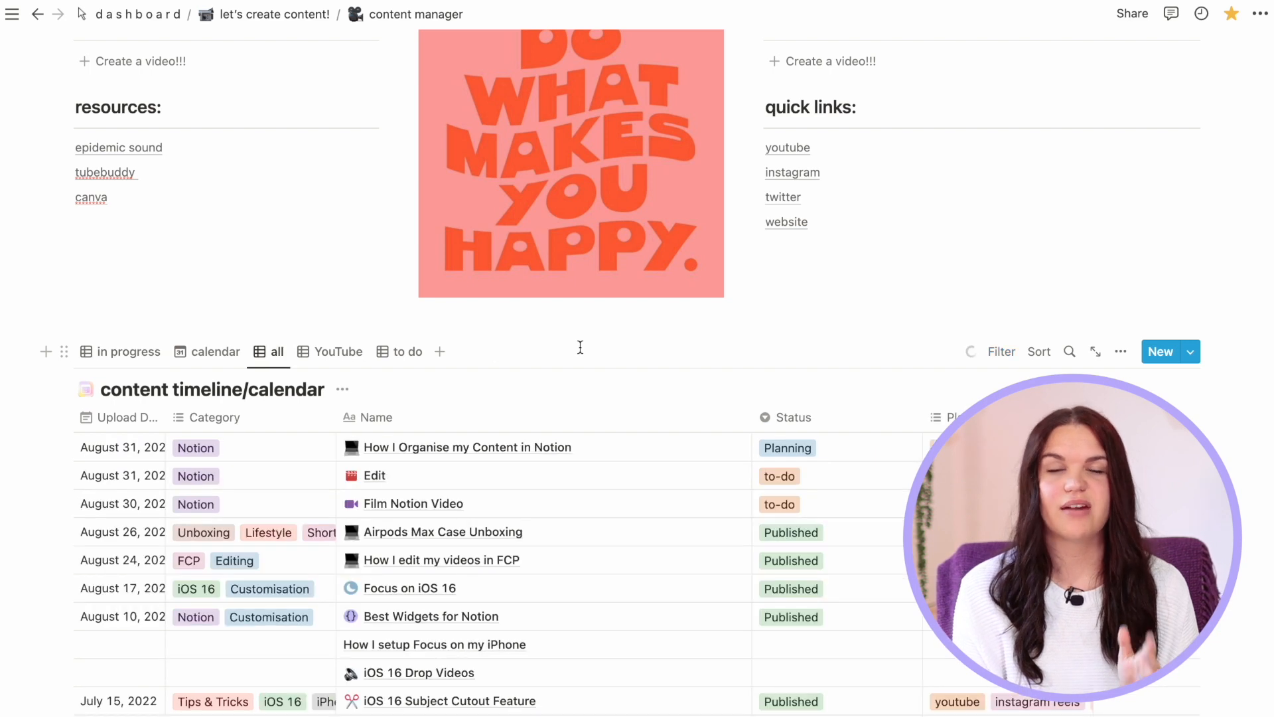
scroll(580, 347, down, 2)
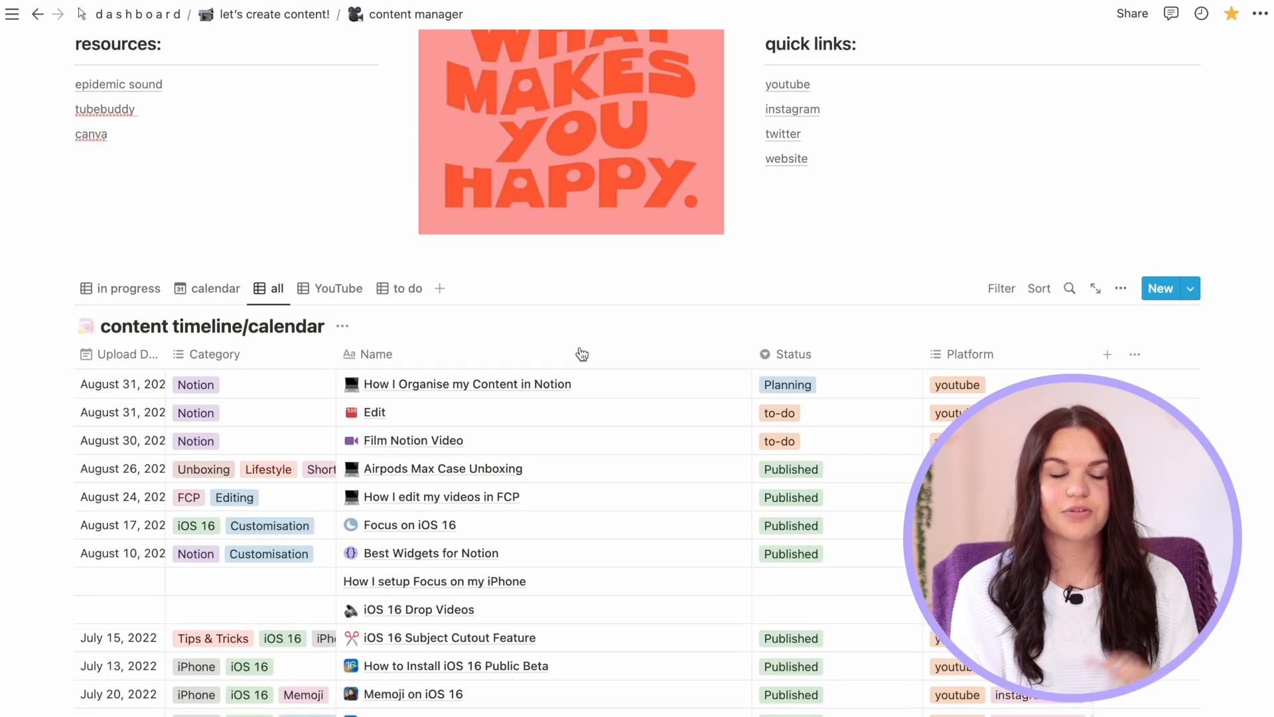
scroll(582, 354, down, 4)
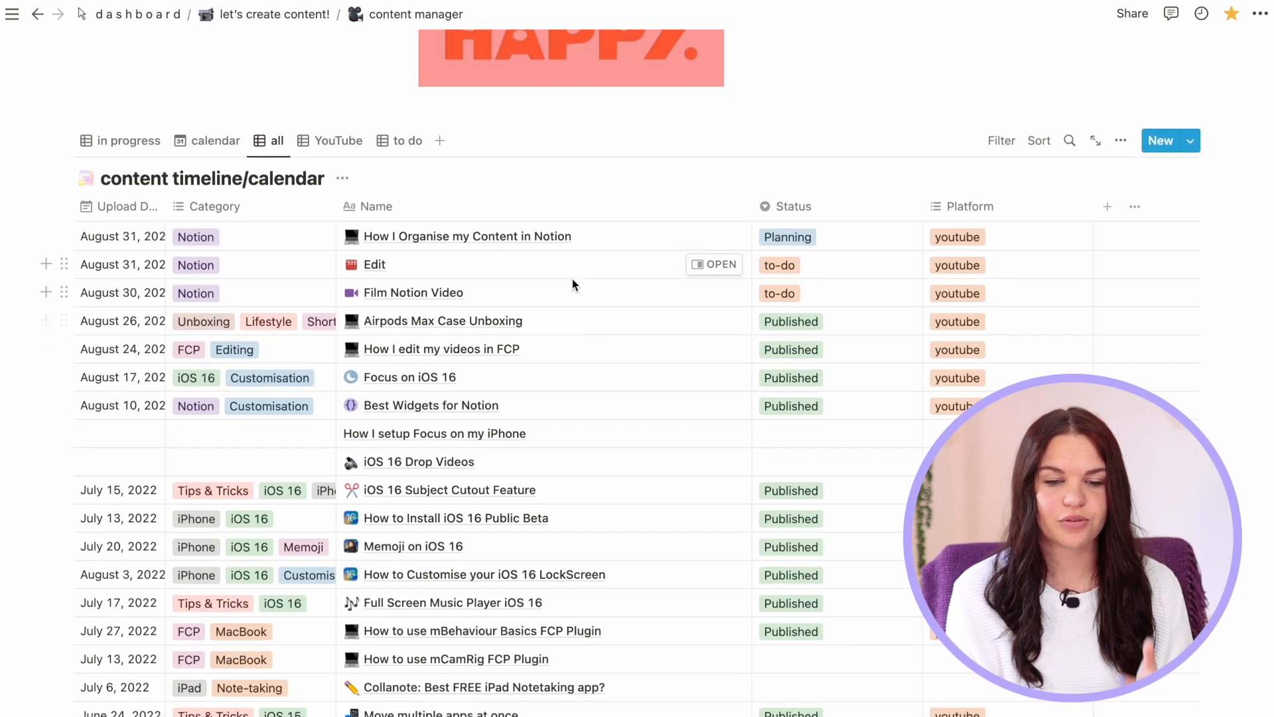
Apply the laptop-icon template to the How I Organise my Content in Notion entry and close its side preview
click(714, 236)
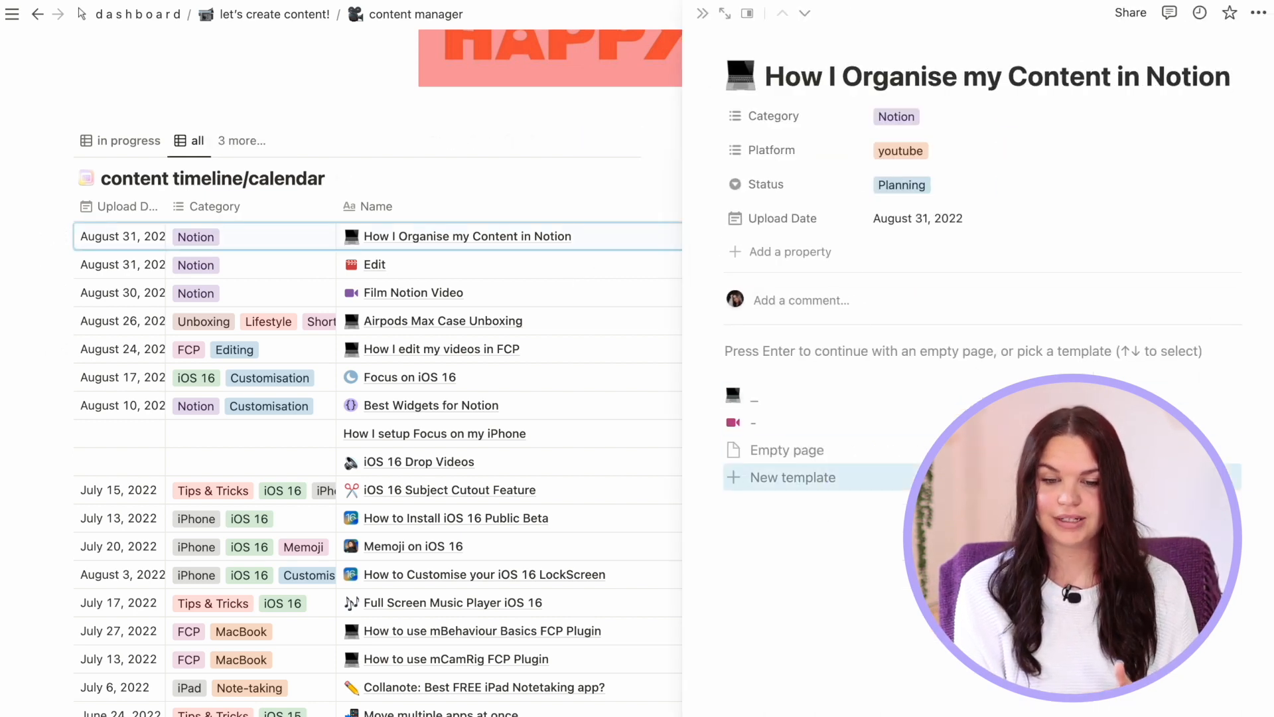
click(756, 401)
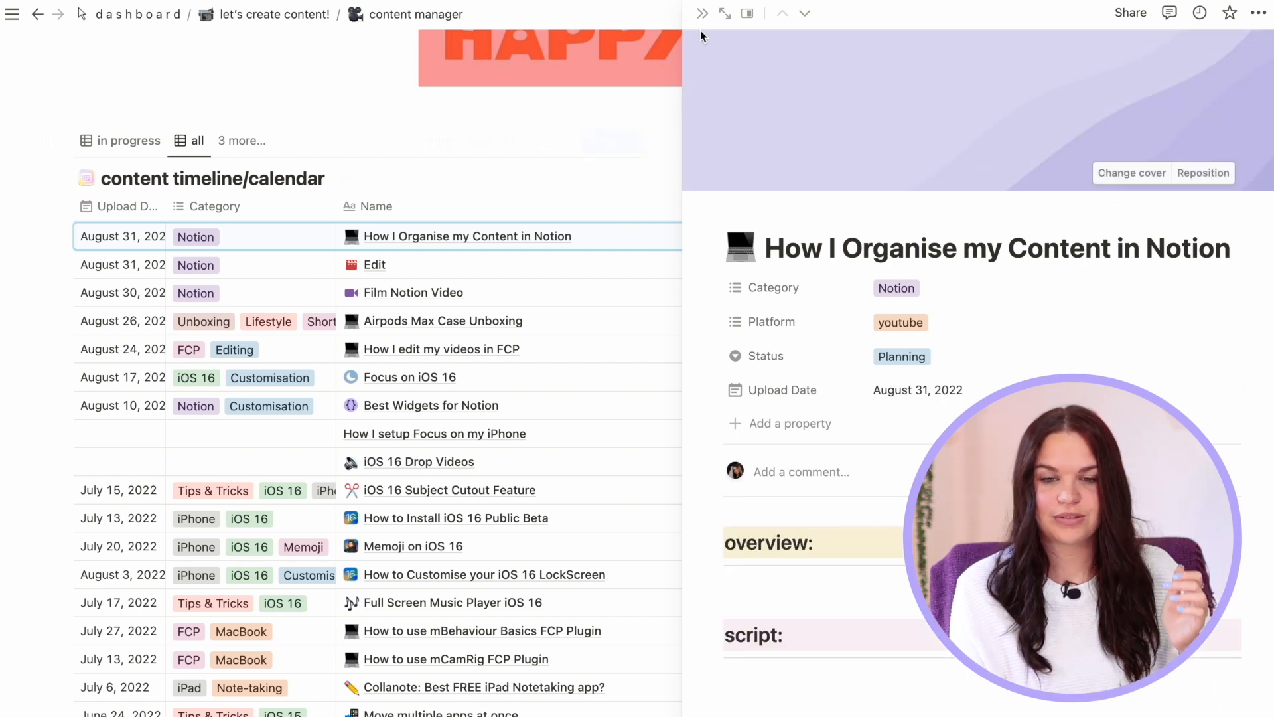
click(701, 13)
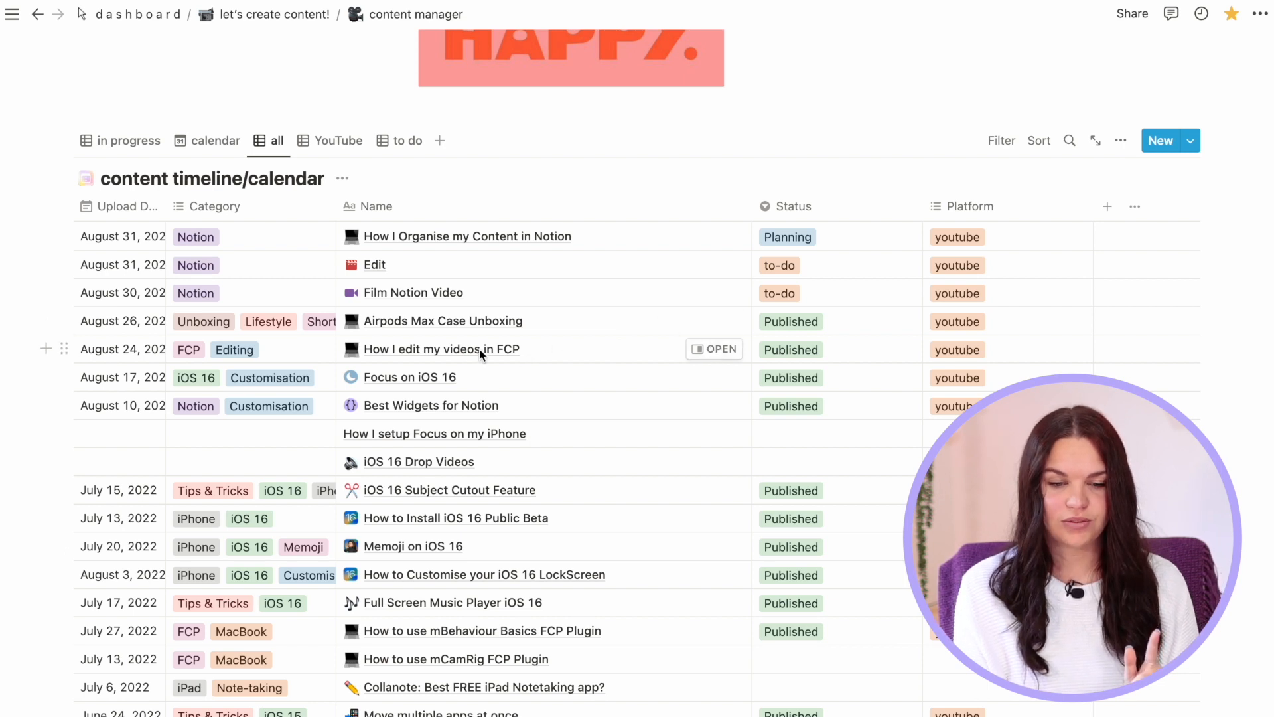
Open the How I edit my videos in FCP entry as a full page and read its overview, script, notes, pre-upload and description sections
click(705, 350)
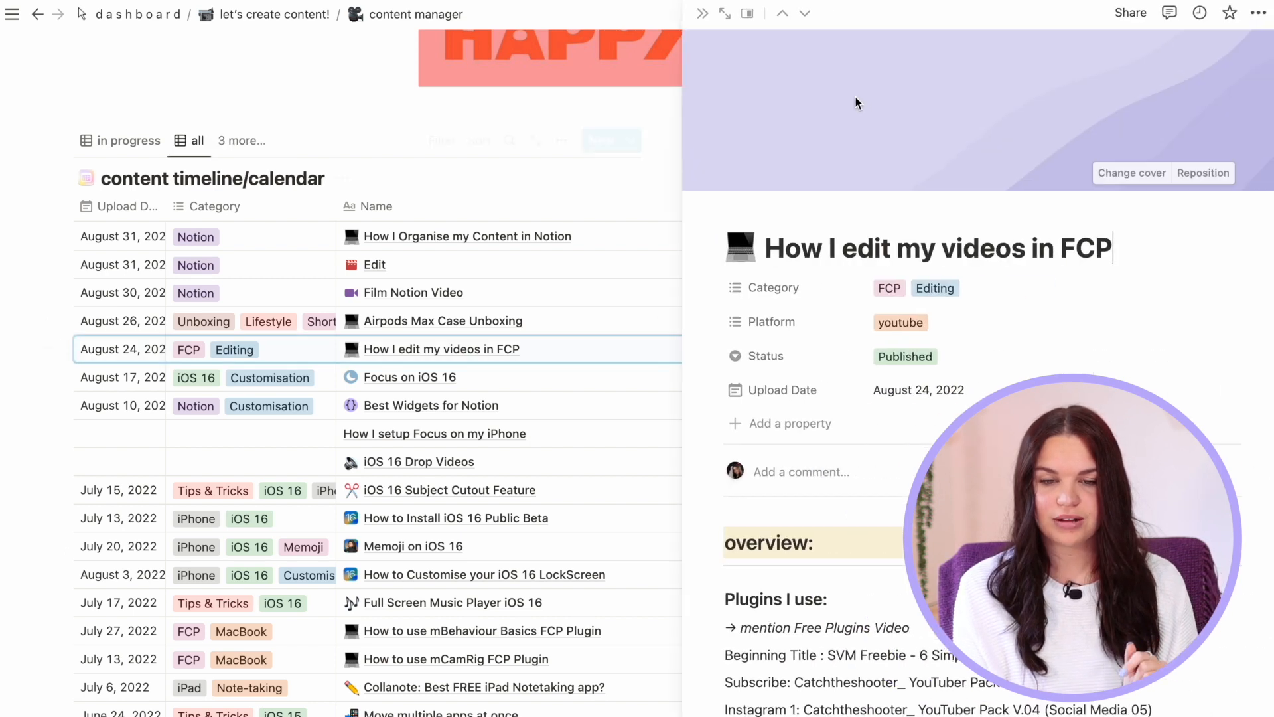
click(724, 13)
scroll(717, 444, down, 5)
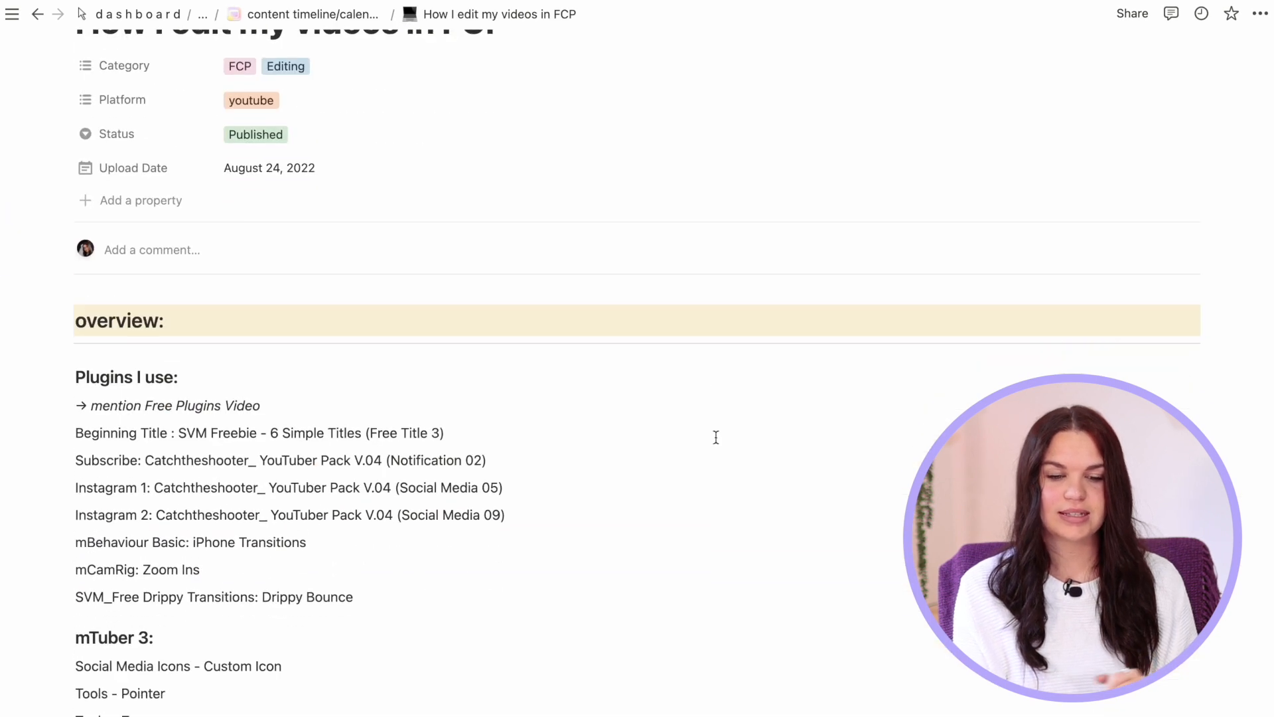
scroll(716, 436, down, 3)
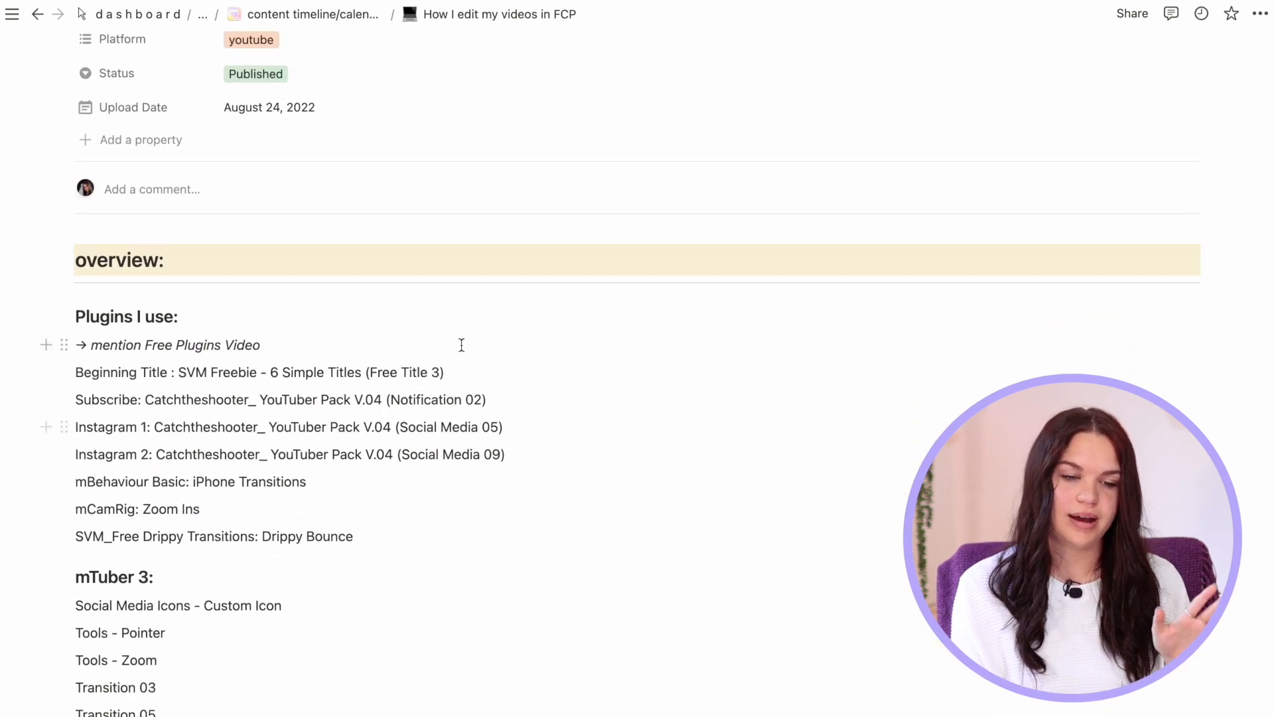
scroll(276, 452, down, 5)
scroll(276, 450, up, 7)
scroll(278, 452, down, 2)
scroll(278, 452, down, 15)
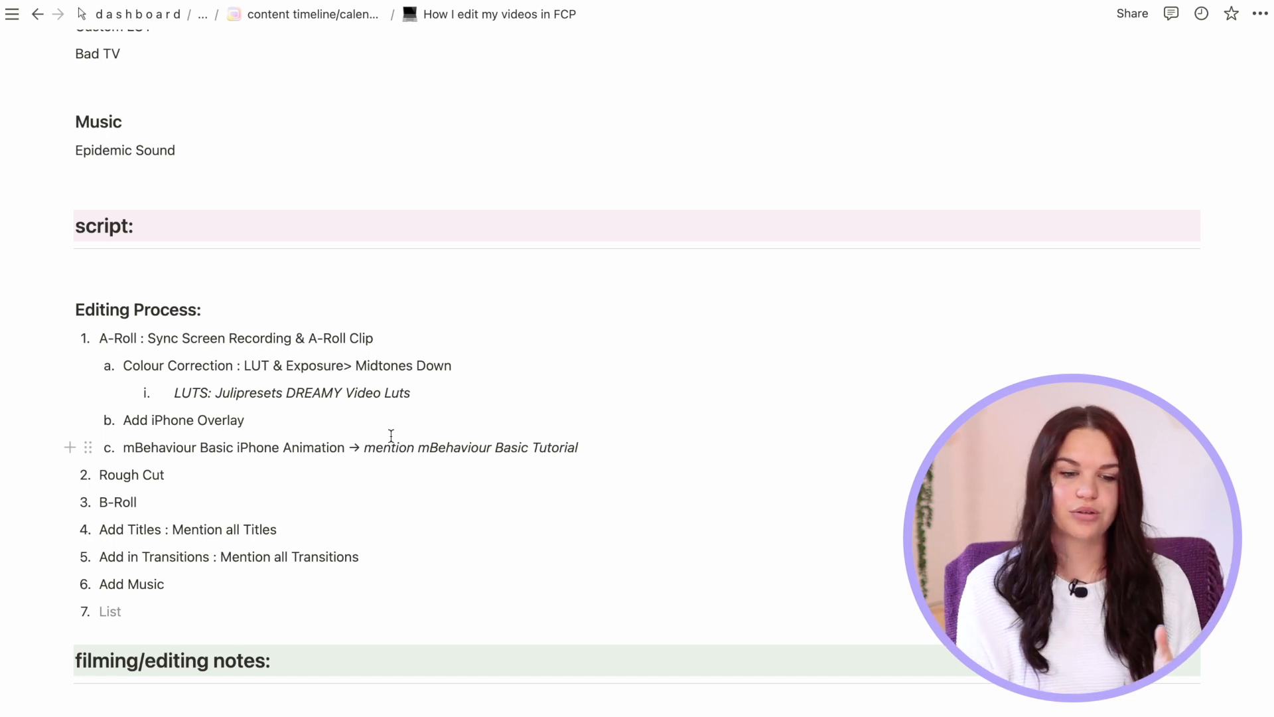
scroll(391, 435, down, 8)
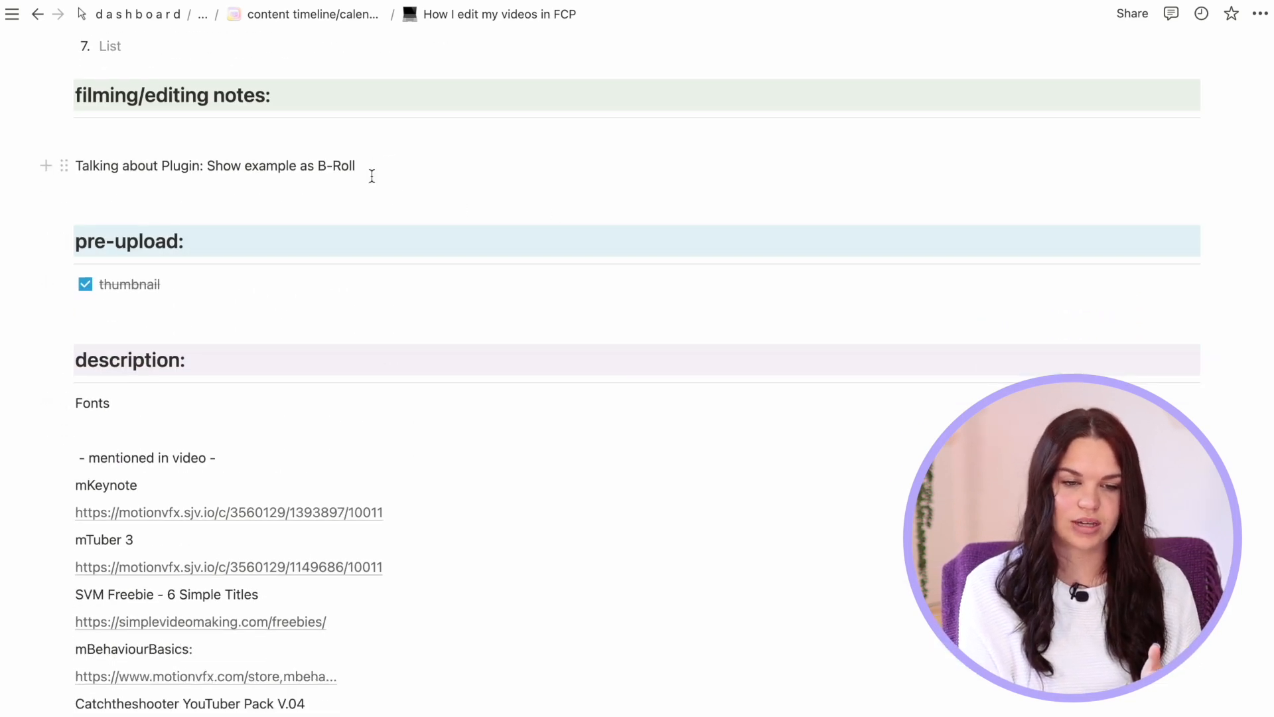
scroll(369, 284, down, 5)
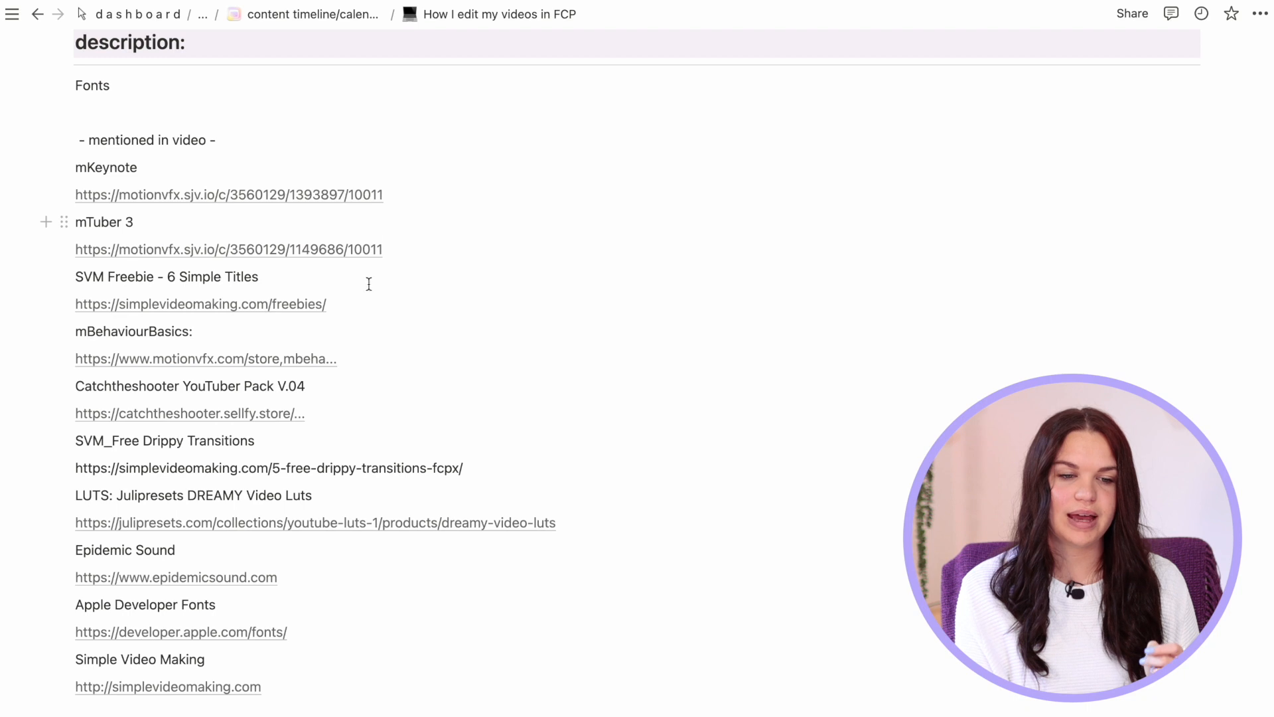
Review the How I edit my videos in FCP page again, from its properties through its filled-in template sections
scroll(464, 591, up, 8)
scroll(464, 592, up, 15)
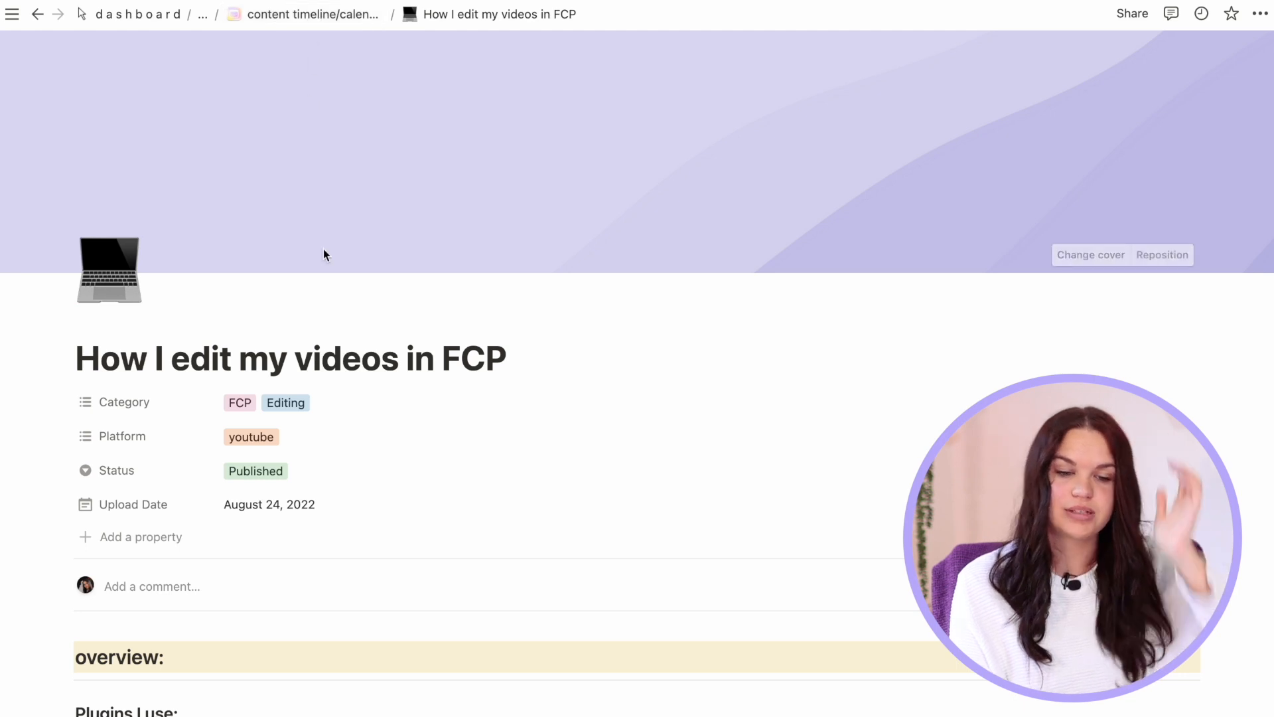
scroll(480, 489, down, 5)
scroll(452, 450, down, 11)
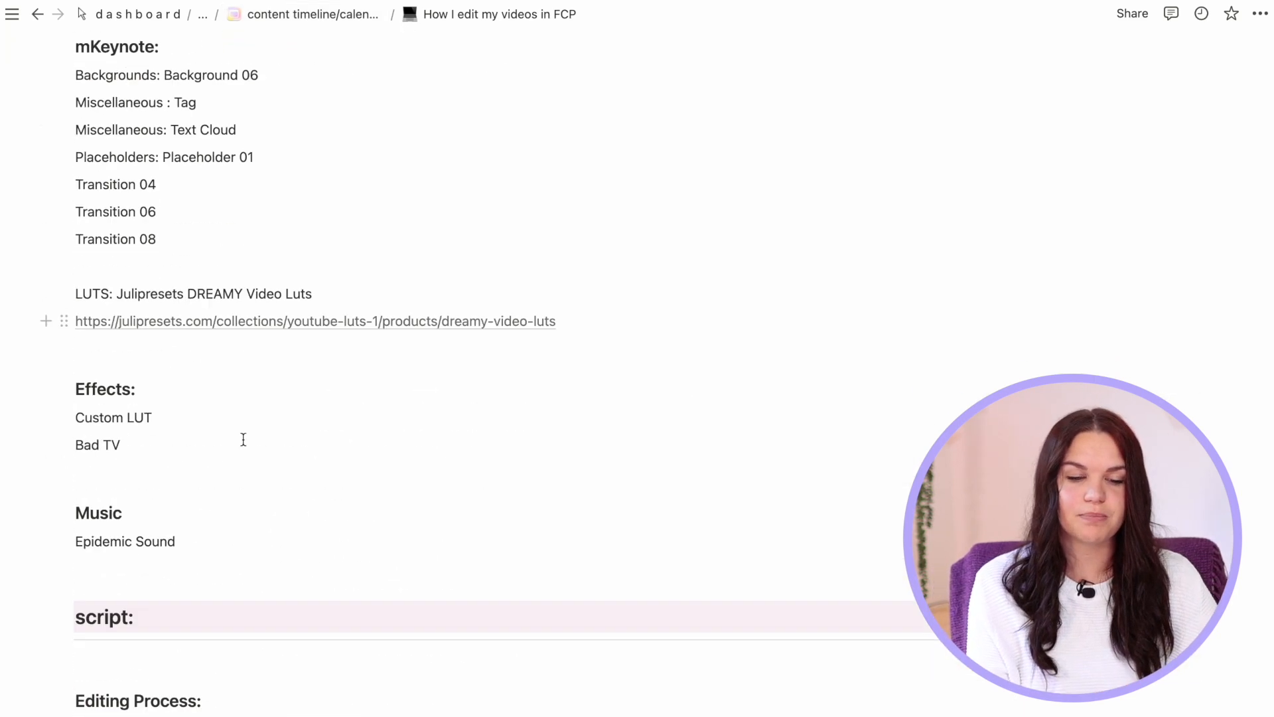
scroll(709, 345, down, 12)
scroll(710, 345, up, 20)
scroll(663, 298, up, 3)
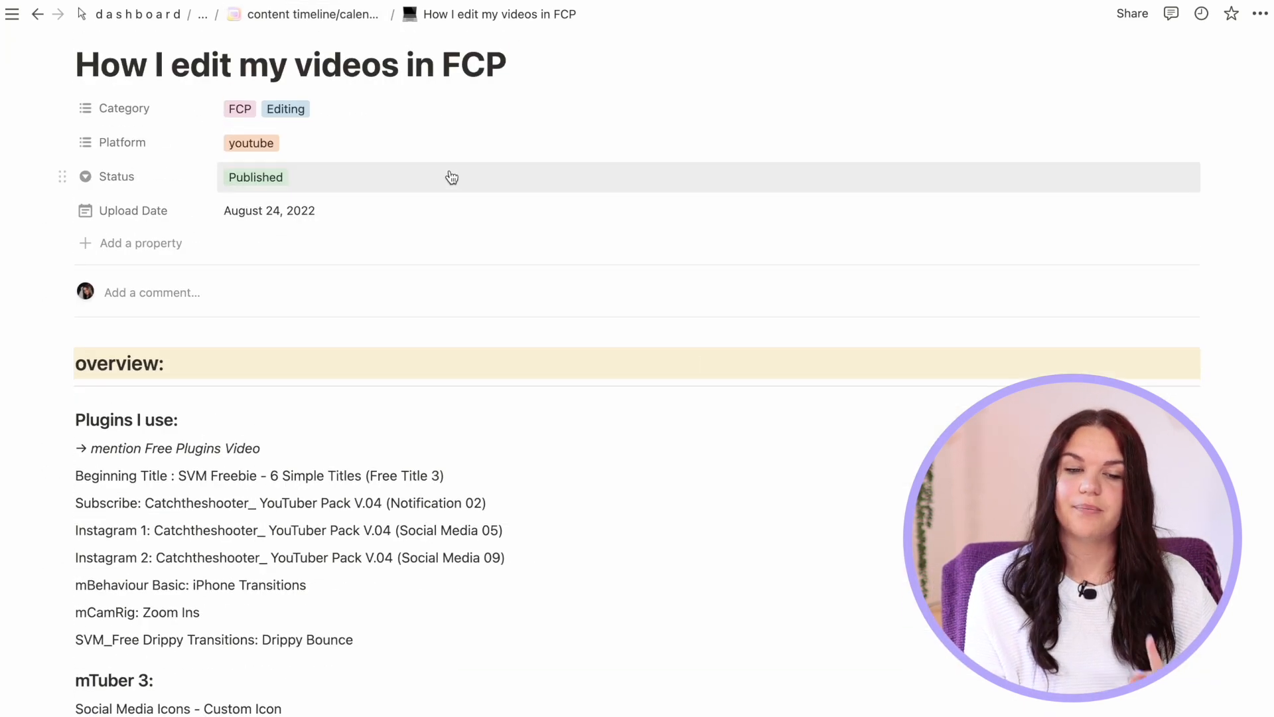
Leave the video entry and go through the let's create content! page to open the content manager page
click(364, 15)
click(206, 17)
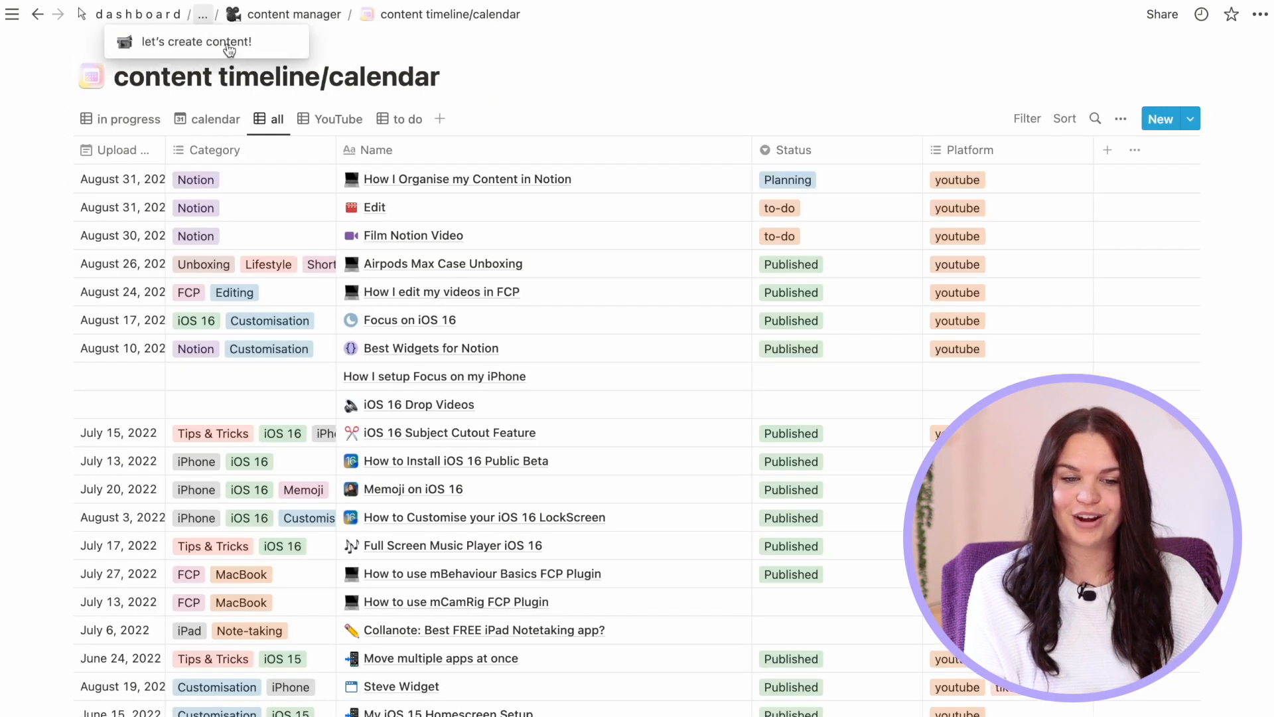
click(208, 40)
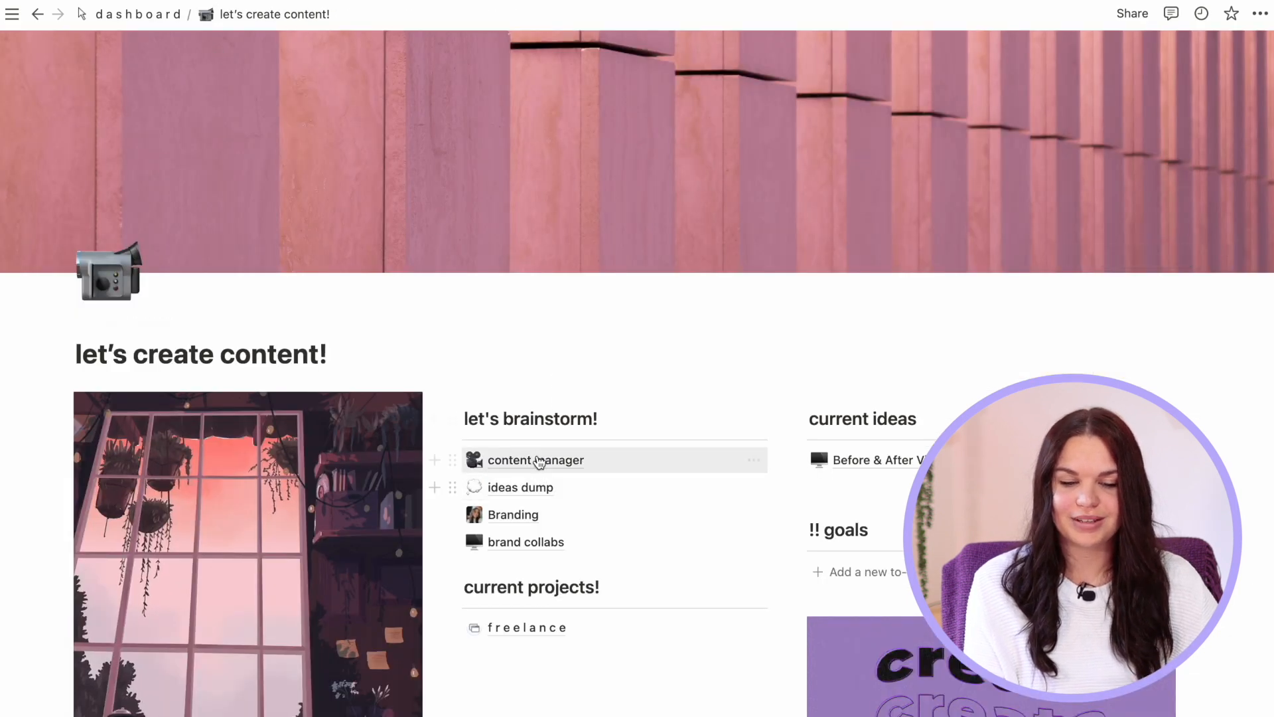
click(536, 460)
Look through the content manager page, from its all view's content list back up to the page header
scroll(537, 456, down, 10)
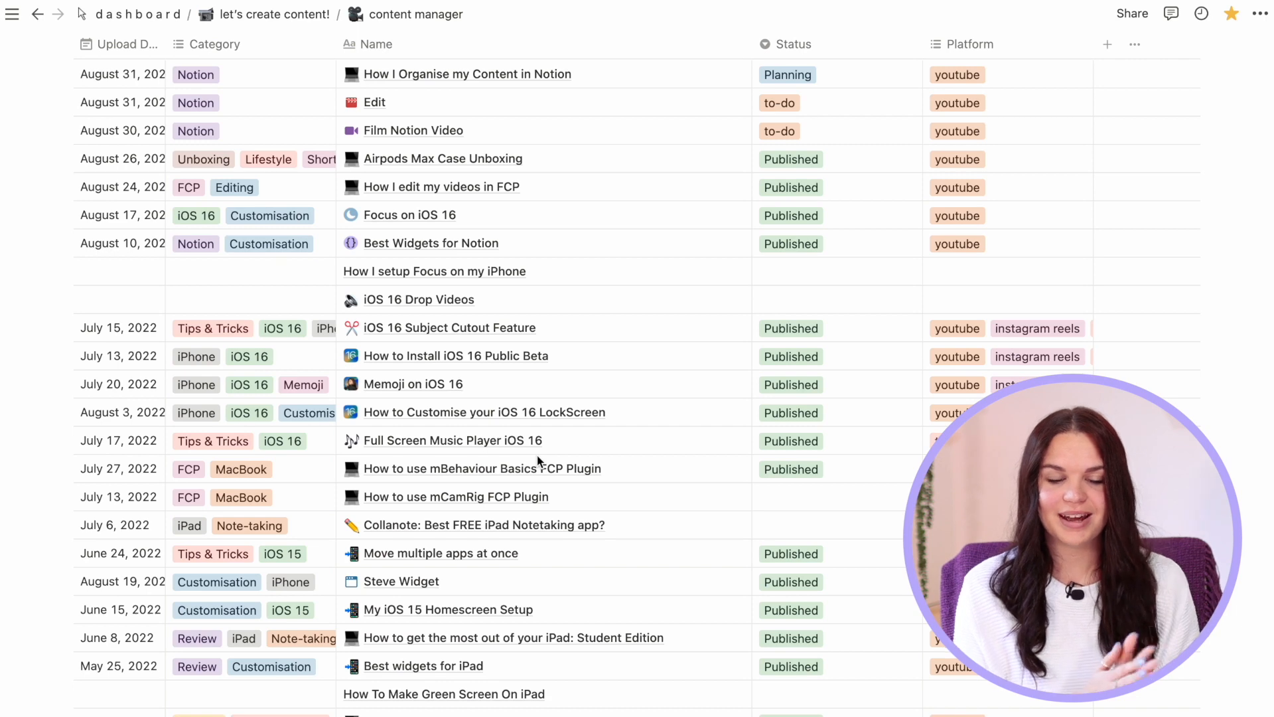
scroll(536, 455, up, 5)
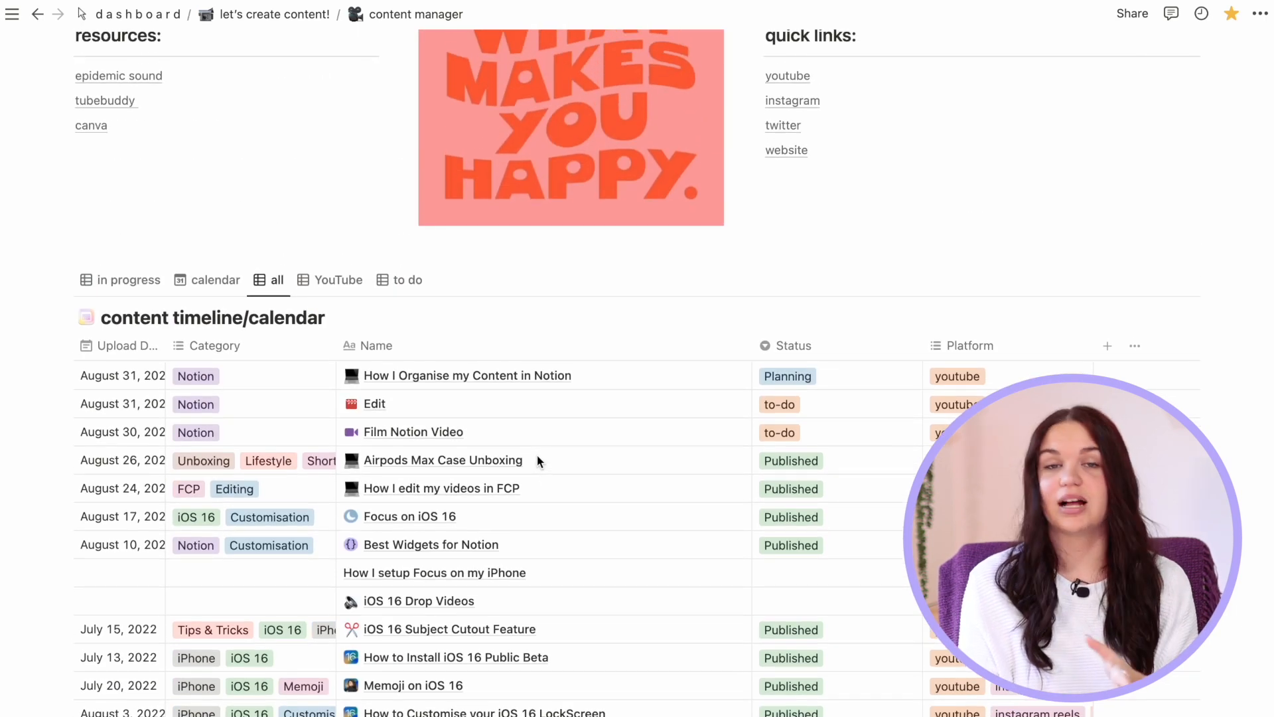
scroll(536, 455, down, 15)
scroll(536, 455, down, 15)
scroll(536, 455, up, 20)
scroll(537, 455, up, 20)
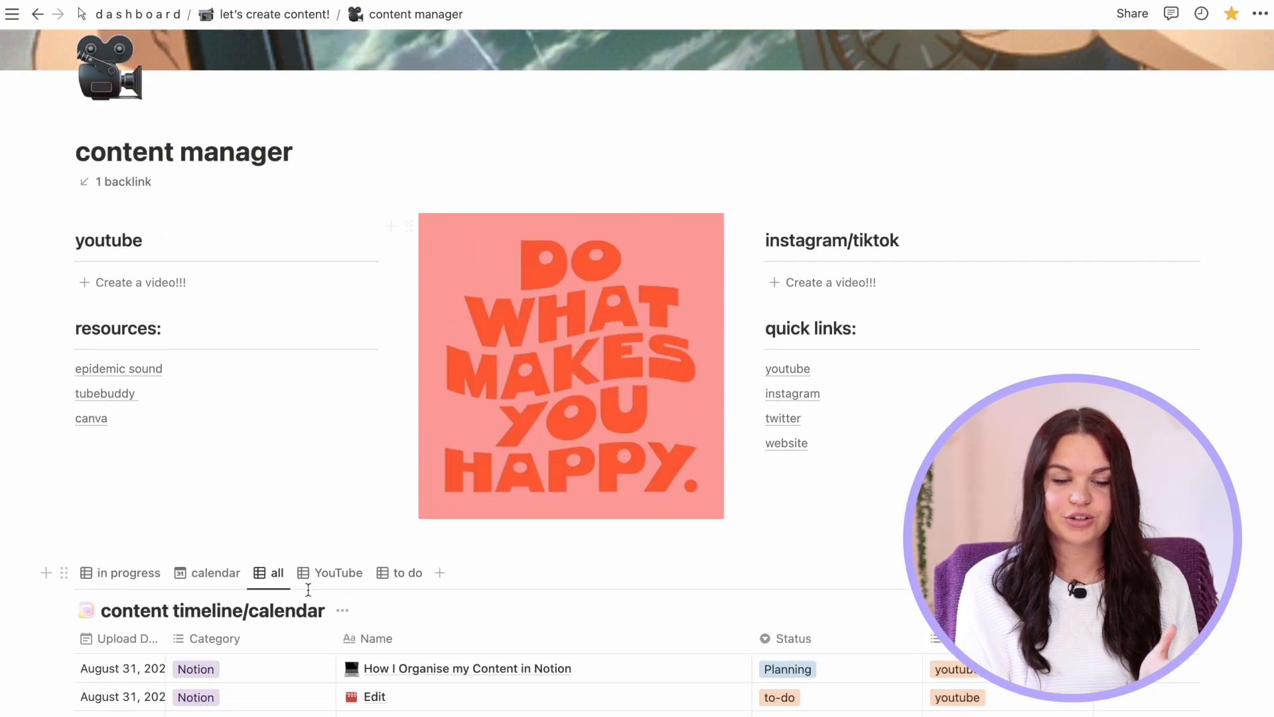
Show the YouTube view of the main content database and review its entries and the linked calendar below
click(325, 573)
scroll(560, 477, down, 8)
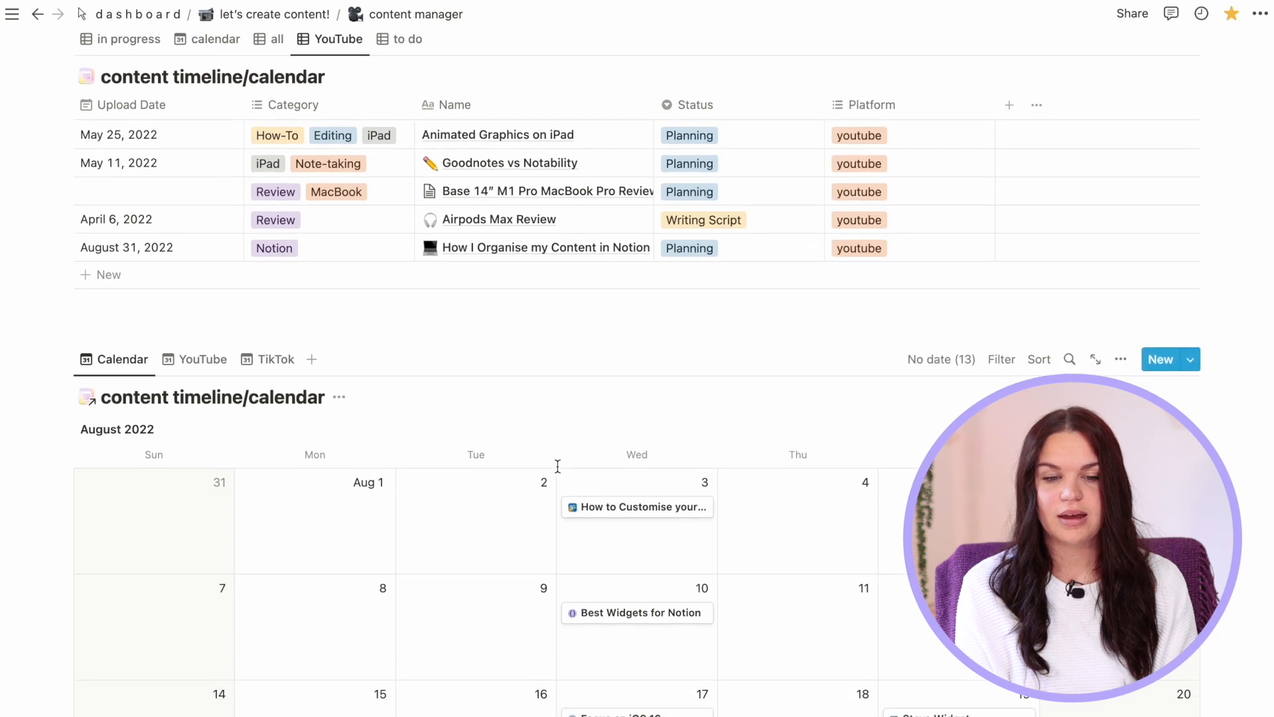
scroll(773, 465, down, 5)
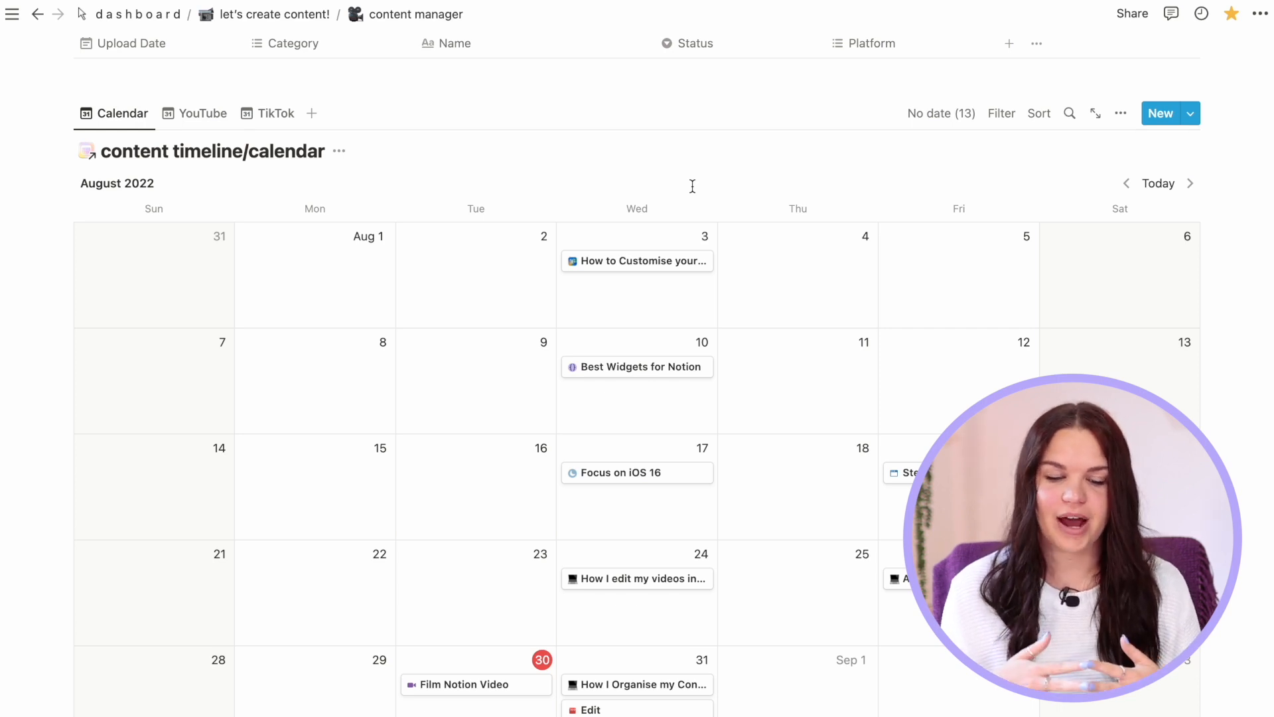
scroll(692, 186, up, 10)
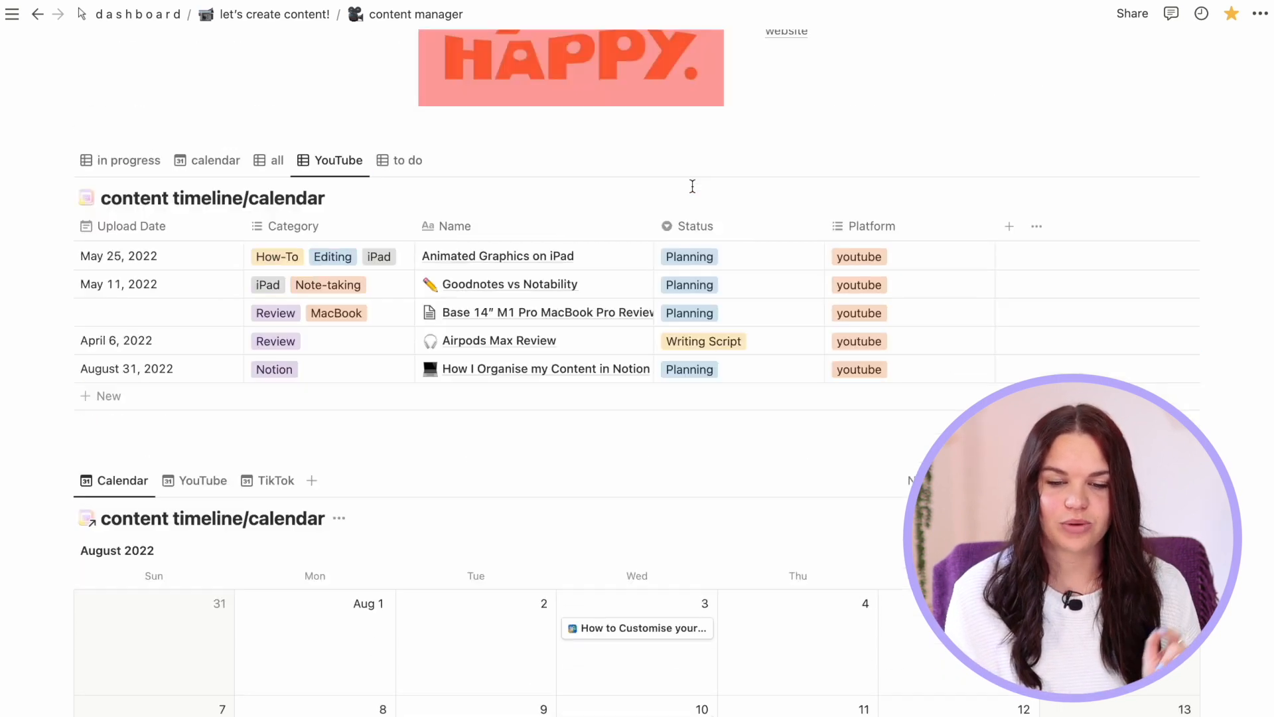
scroll(691, 193, down, 2)
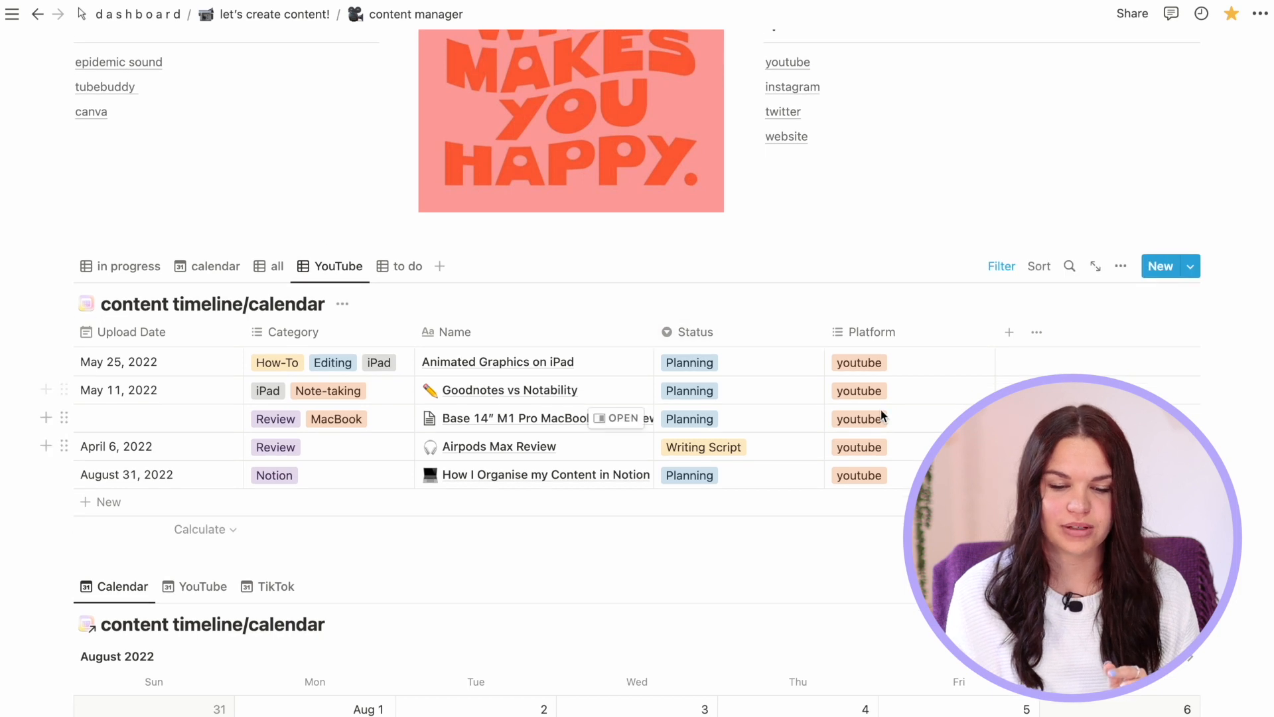
Go through the main content database's in progress, calendar and to do views, finishing on the YouTube view
click(126, 266)
scroll(597, 383, down, 5)
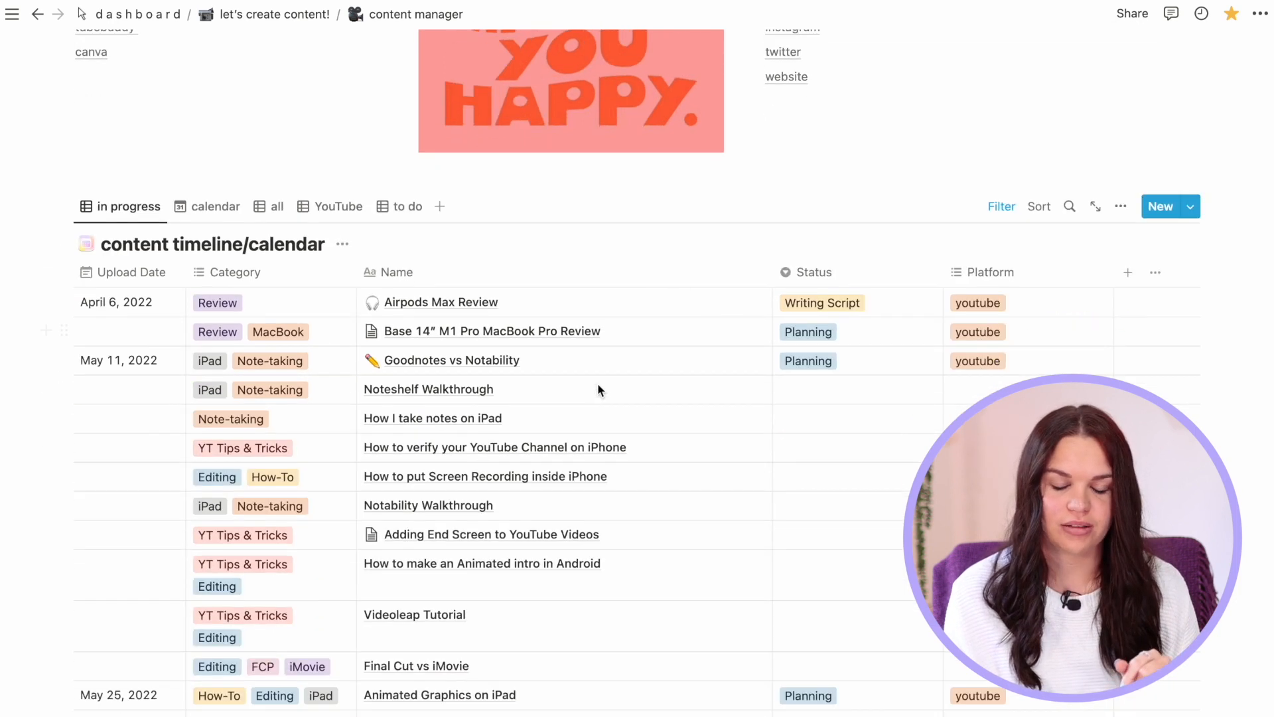
click(214, 103)
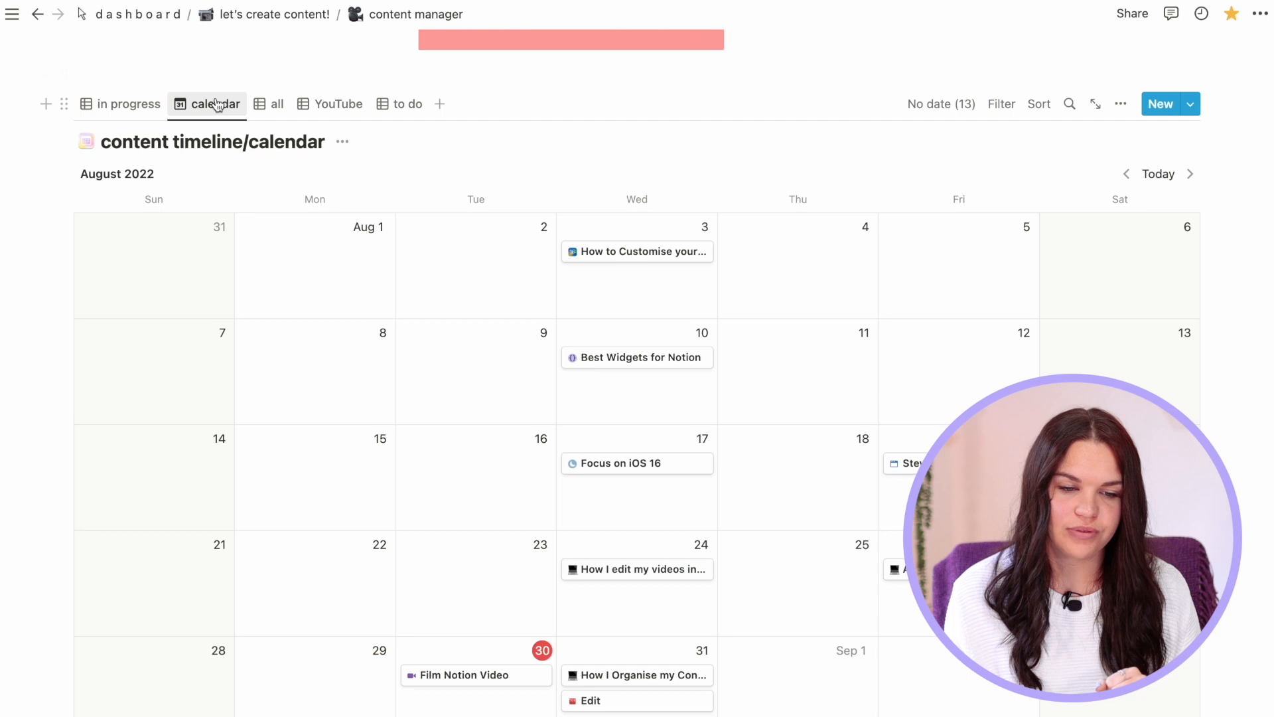
click(332, 104)
click(397, 105)
click(340, 106)
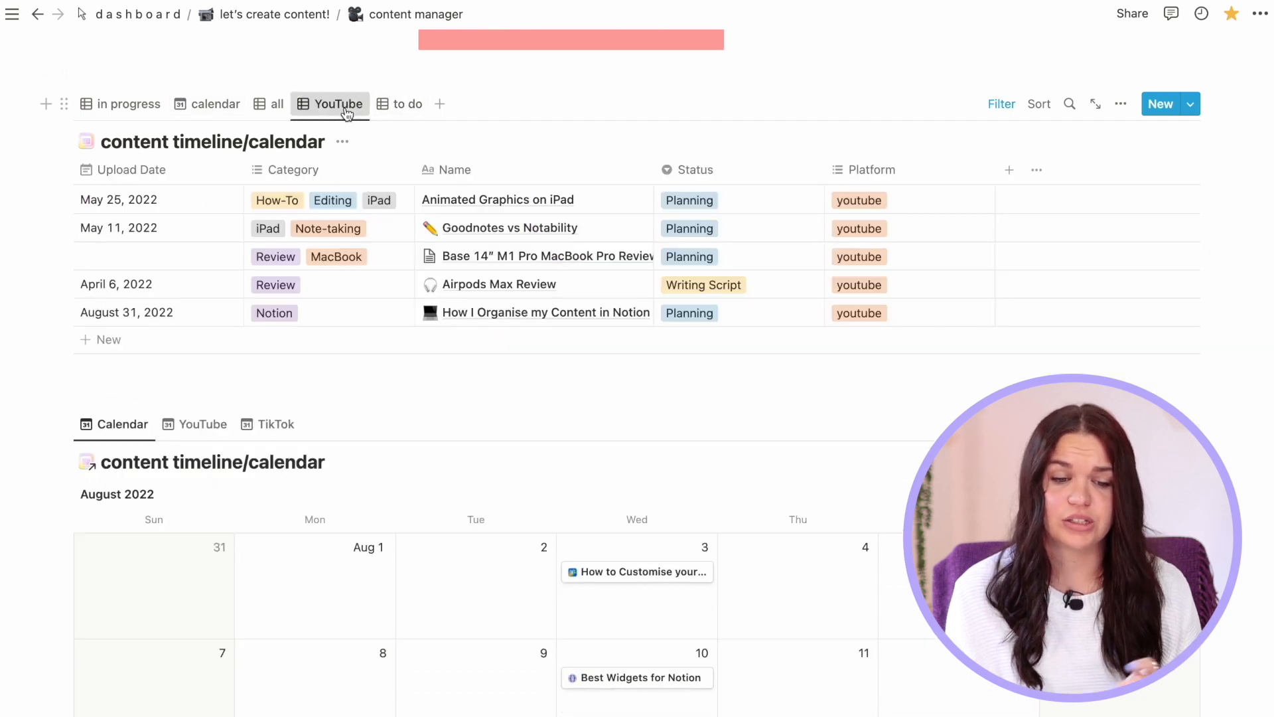